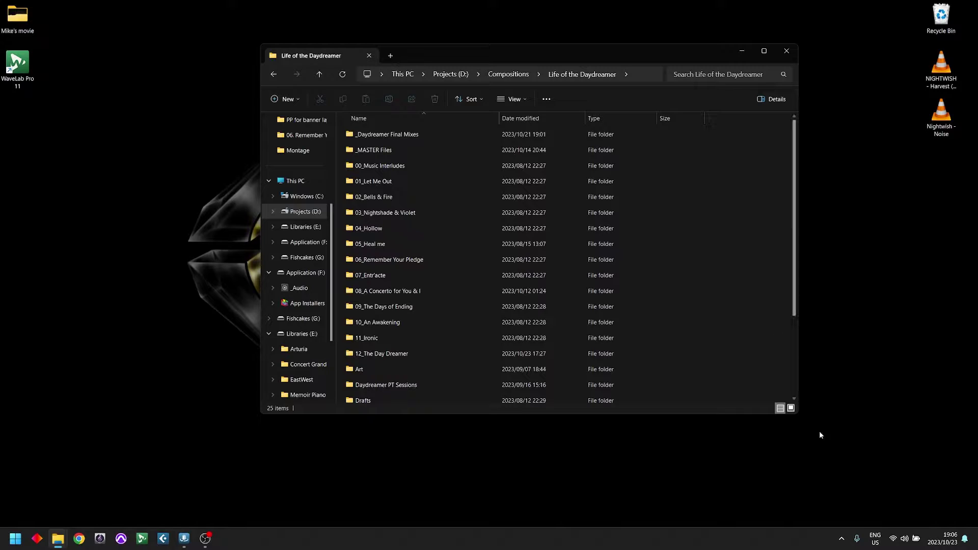
Enlarge and reposition the Life of the Daydreamer folder window so that more of its contents fit
{"action": "left_click_drag", "start_coordinate": [799, 417], "coordinate": [924, 494]}
{"action": "left_click_drag", "start_coordinate": [585, 51], "coordinate": [375, 27]}
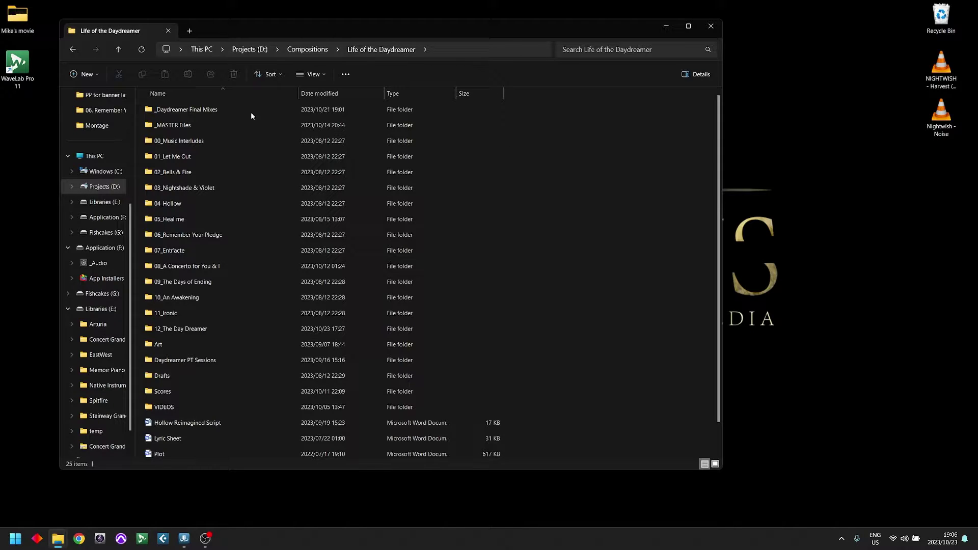
{"action": "scroll", "coordinate": [309, 266], "scroll_direction": "down", "scroll_amount": 1}
{"action": "scroll", "coordinate": [244, 367], "scroll_direction": "up", "scroll_amount": 1}
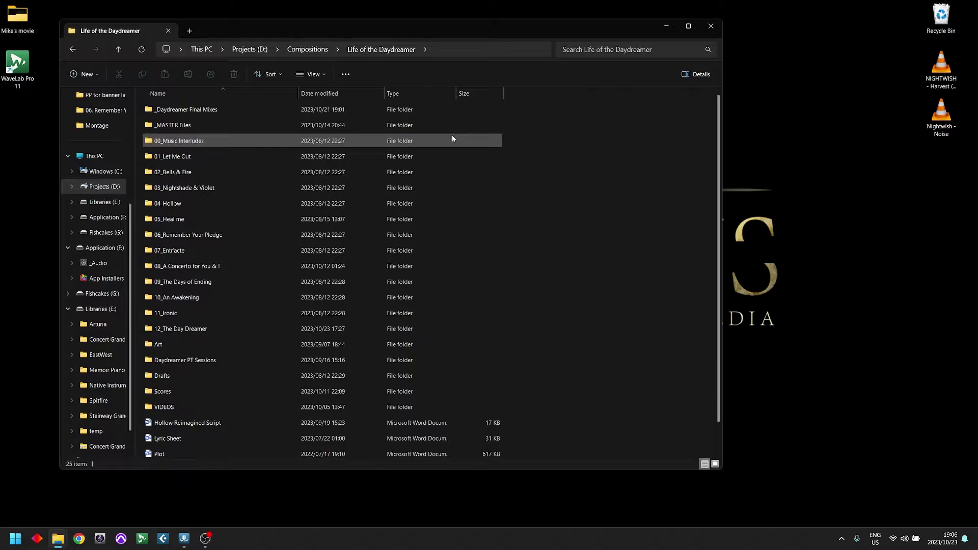
{"action": "mouse_move", "coordinate": [452, 138]}
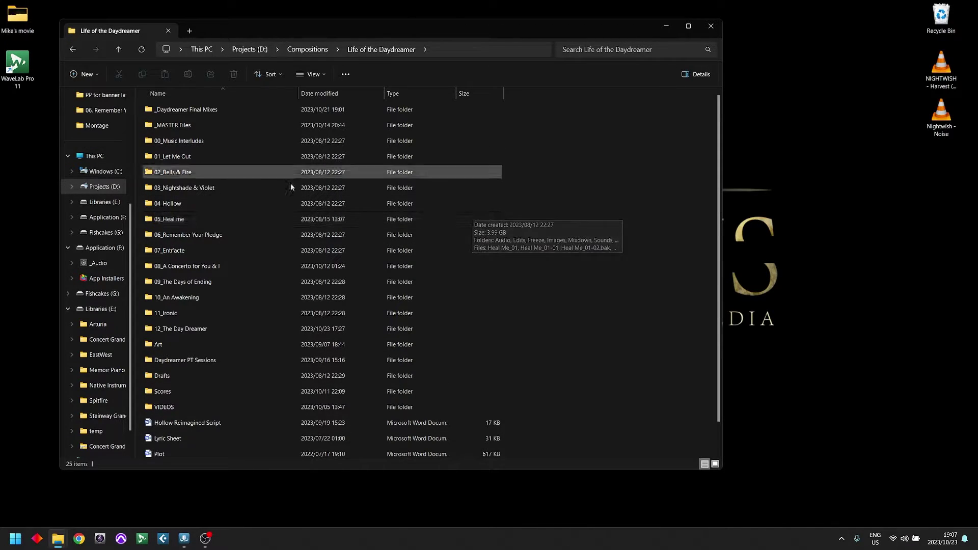
Highlight the song folders 01_Let Me Out through 12_The Day Dreamer, and check inside 01_Let Me Out before returning to the album folder
{"action": "left_click", "coordinate": [206, 328]}
{"action": "left_click", "coordinate": [211, 157], "text": "shift"}
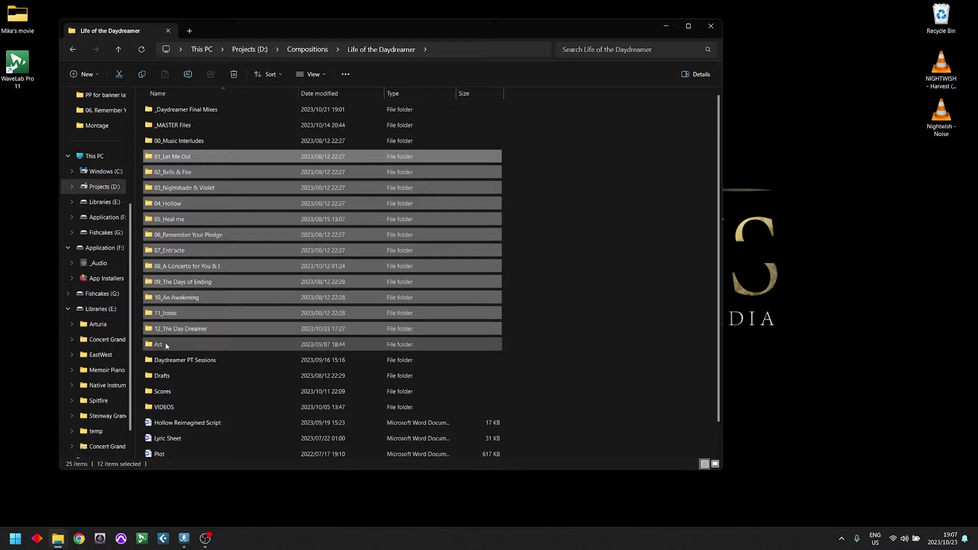
{"action": "double_click", "coordinate": [214, 156]}
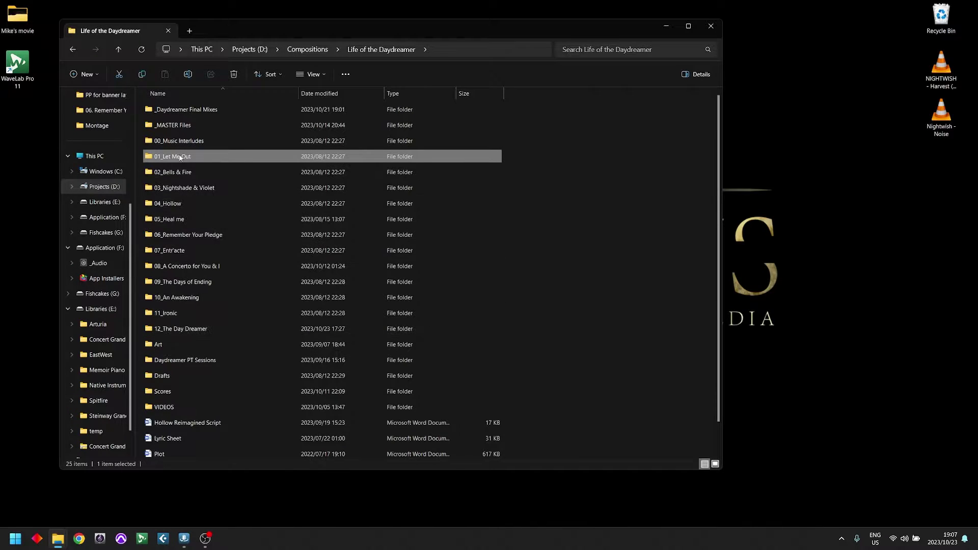
{"action": "left_click", "coordinate": [381, 50]}
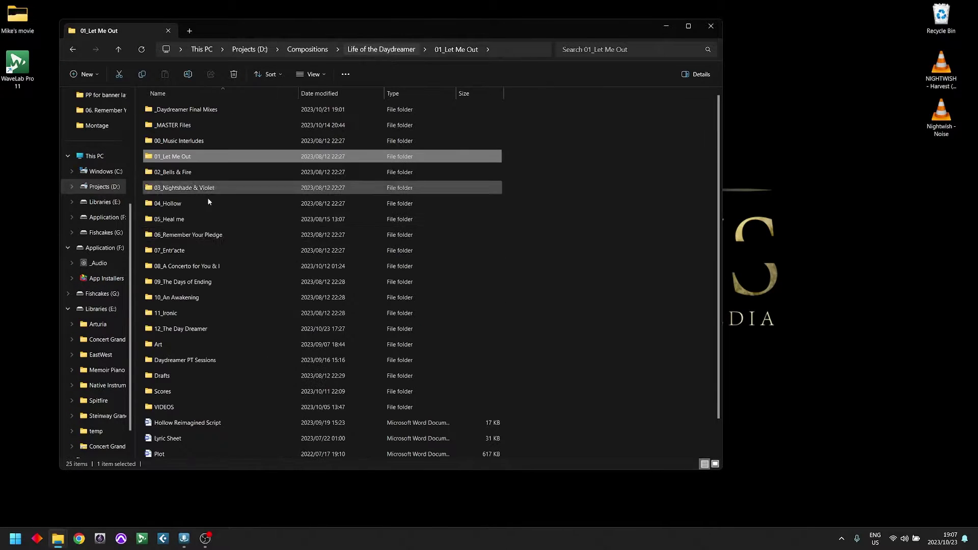
Examine the Cubase project versions in the 12_The Day Dreamer folder, widening the Name column, and return to the album folder
{"action": "double_click", "coordinate": [180, 329]}
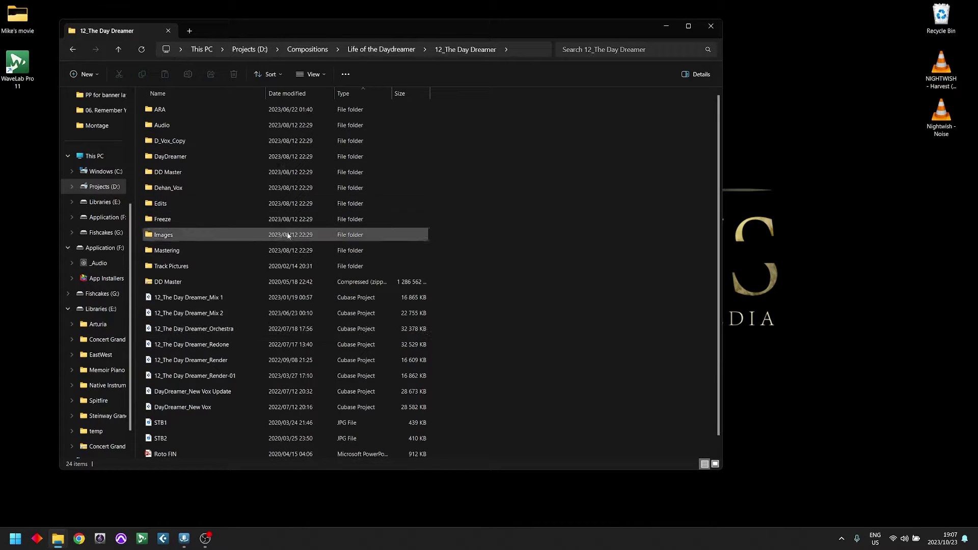
{"action": "scroll", "coordinate": [245, 234], "scroll_direction": "down", "scroll_amount": 1}
{"action": "left_click", "coordinate": [224, 283]}
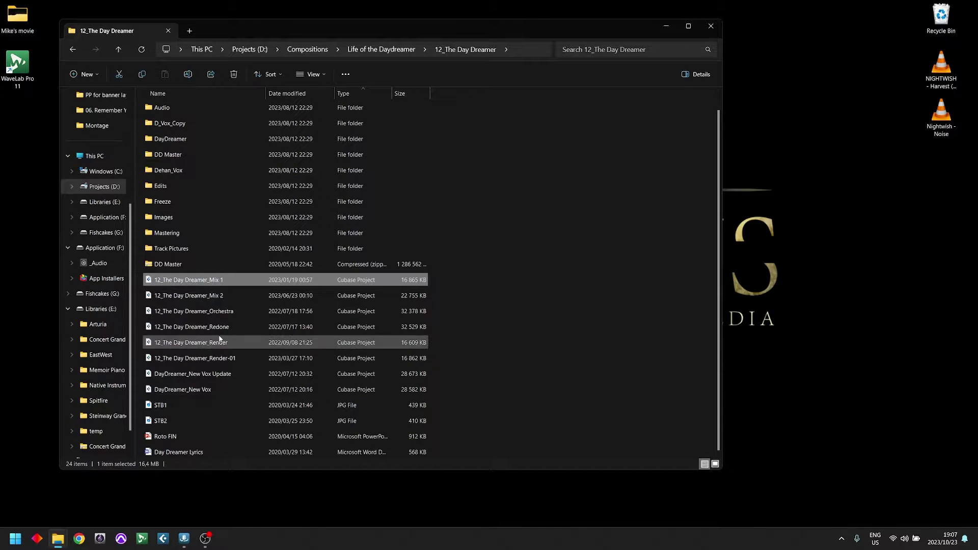
{"action": "left_click", "coordinate": [221, 311]}
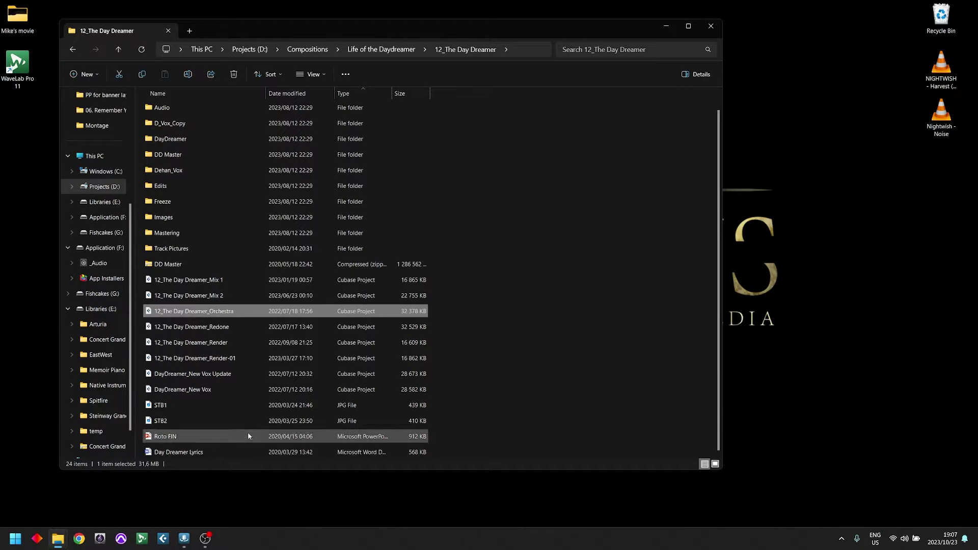
{"action": "left_click", "coordinate": [230, 329]}
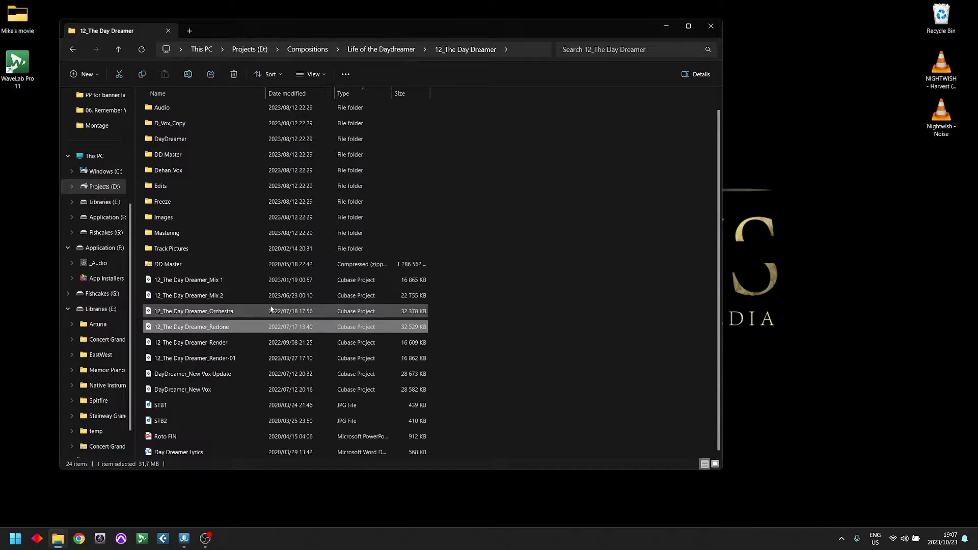
{"action": "left_click_drag", "start_coordinate": [262, 96], "coordinate": [308, 95]}
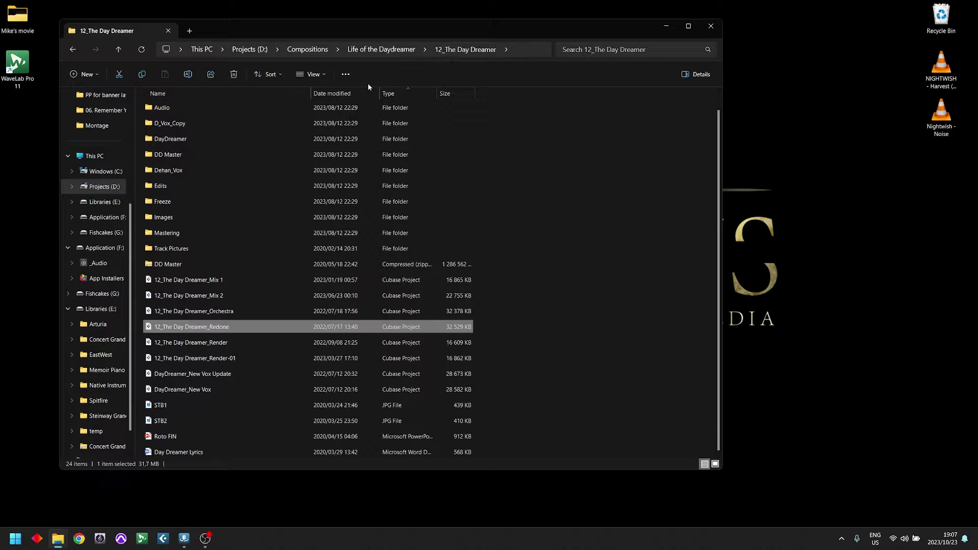
{"action": "left_click", "coordinate": [399, 51]}
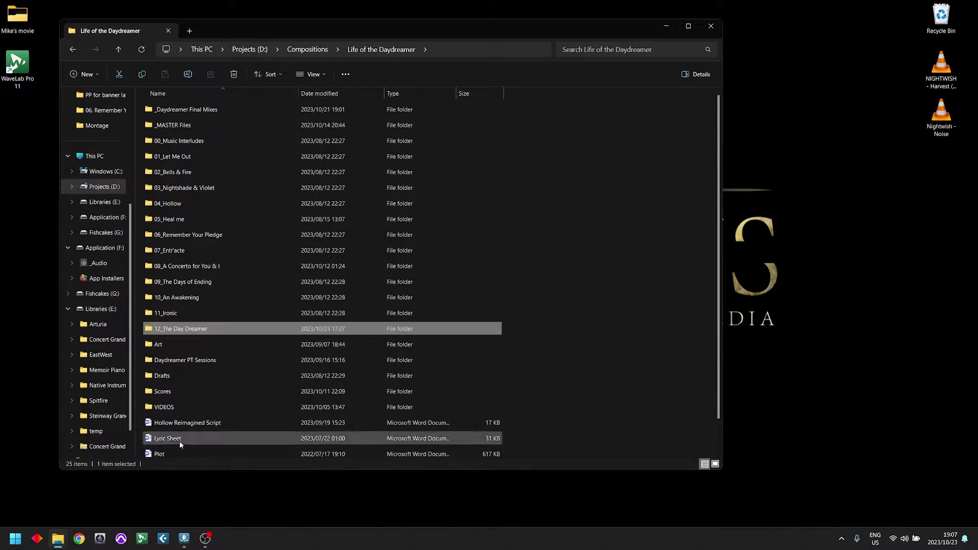
View the Daydreamer Album image in the Art folder, close it and return to the album folder
{"action": "double_click", "coordinate": [180, 345]}
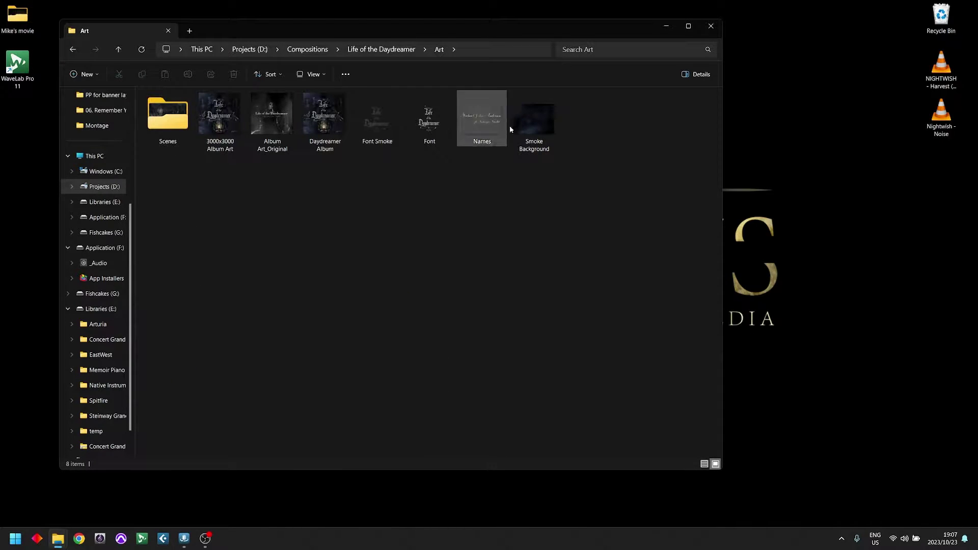
{"action": "left_click", "coordinate": [332, 126]}
{"action": "double_click", "coordinate": [332, 125]}
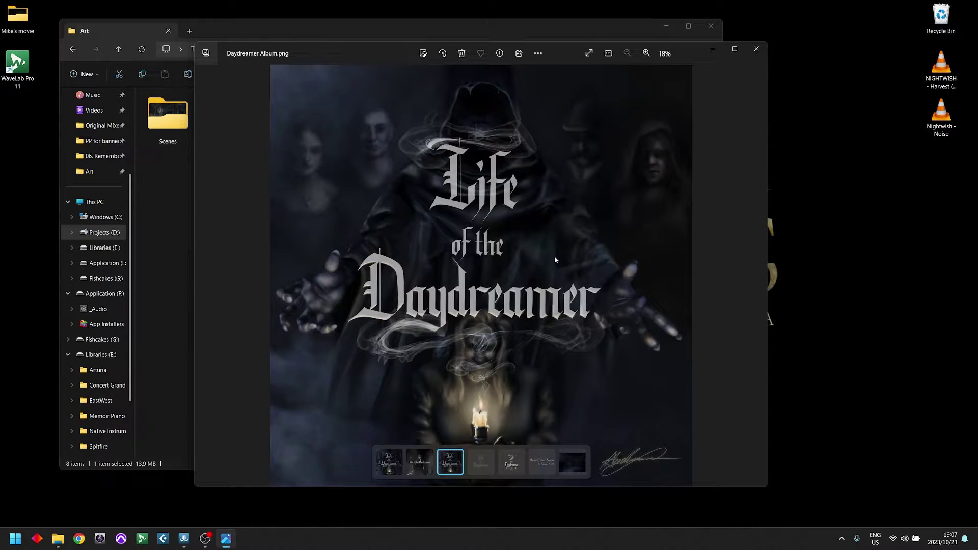
{"action": "left_click", "coordinate": [757, 49]}
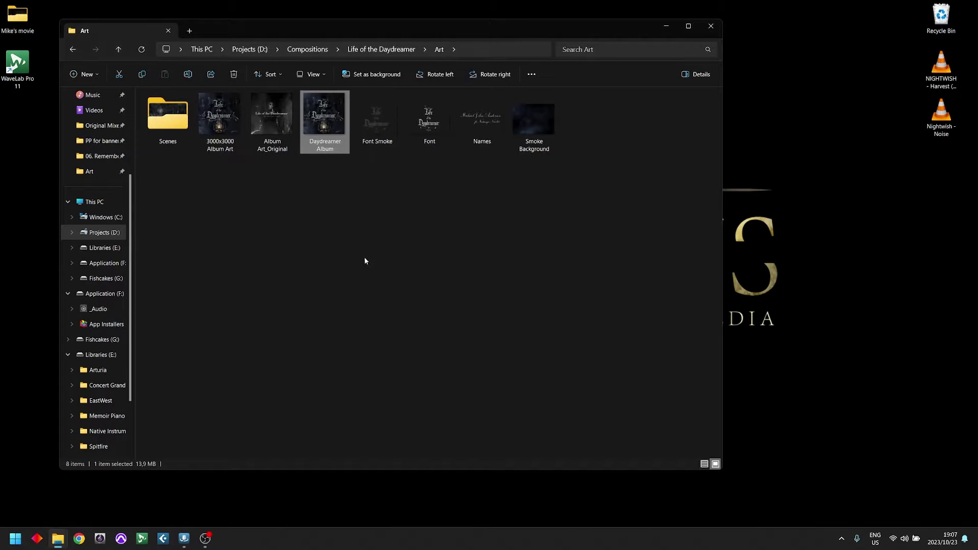
{"action": "left_click", "coordinate": [392, 50]}
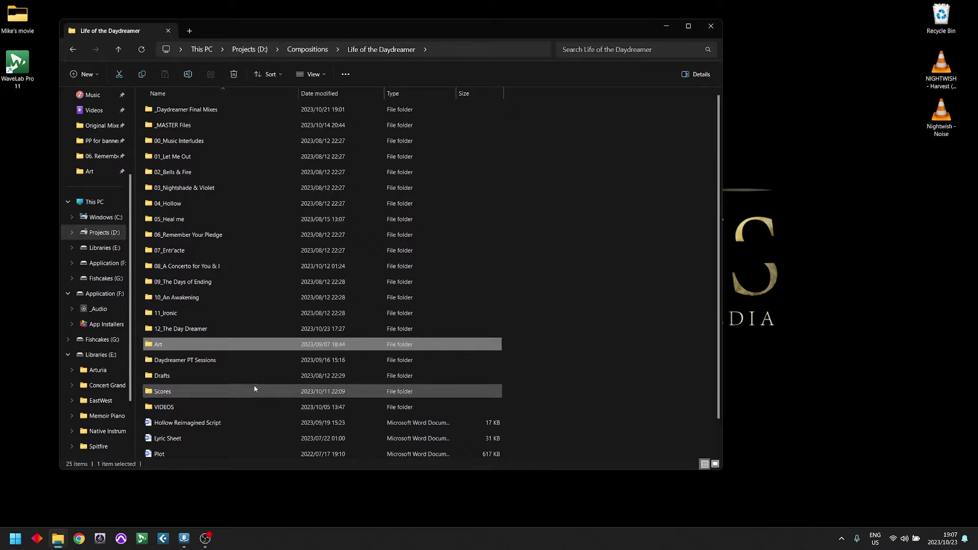
Look through the A Concerto For You And I - Piano score PDF in the Scores folder and close it
{"action": "double_click", "coordinate": [185, 392]}
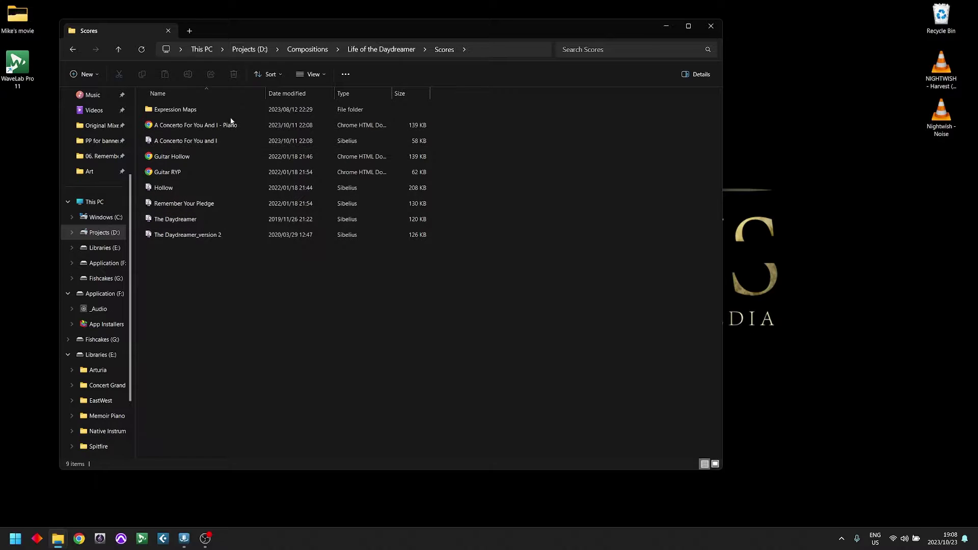
{"action": "left_click", "coordinate": [206, 125]}
{"action": "key", "text": "Return"}
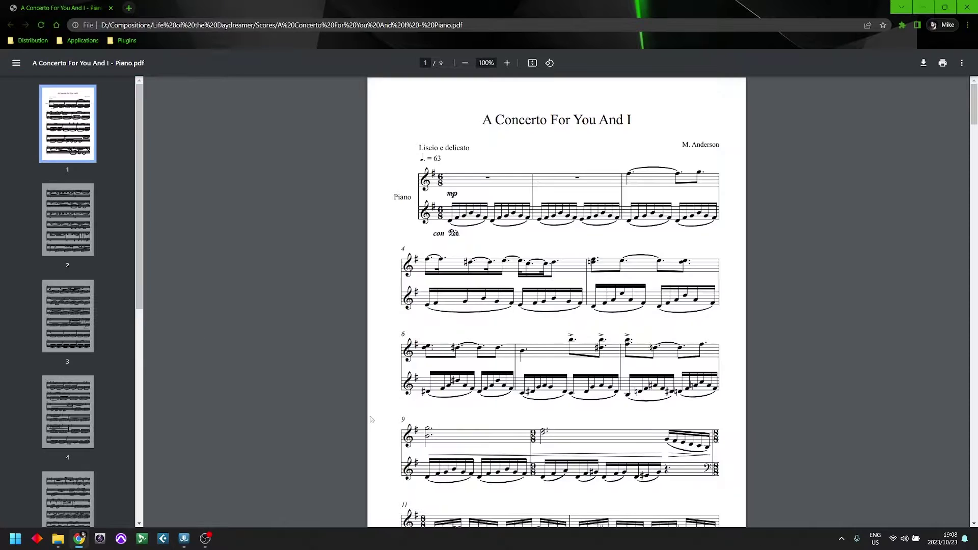
{"action": "scroll", "coordinate": [444, 200], "scroll_direction": "down", "scroll_amount": 15}
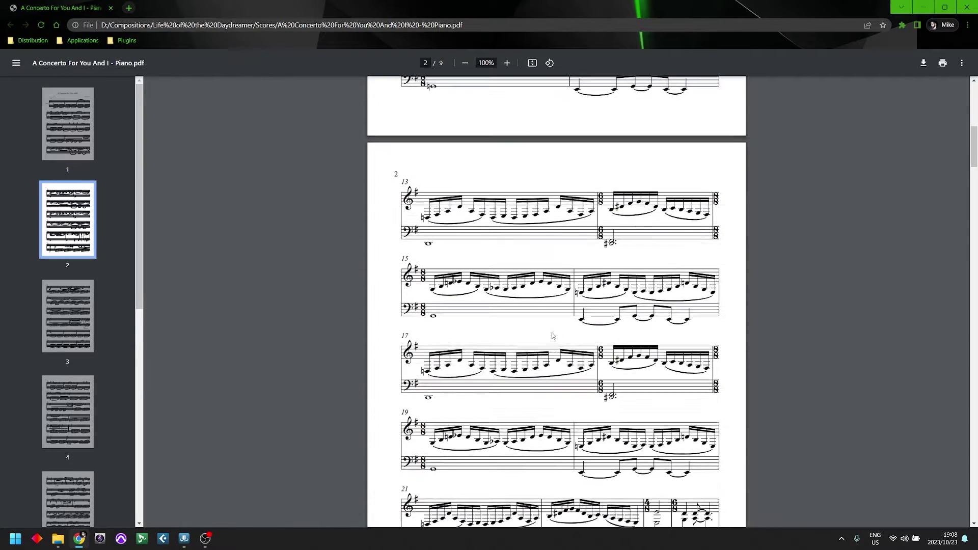
{"action": "scroll", "coordinate": [545, 334], "scroll_direction": "down", "scroll_amount": 10}
{"action": "scroll", "coordinate": [546, 329], "scroll_direction": "up", "scroll_amount": 16}
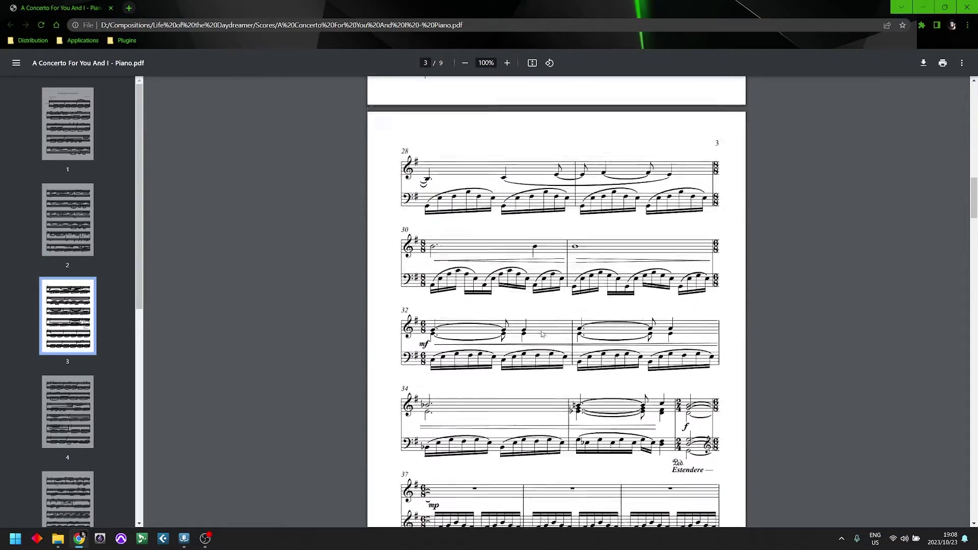
{"action": "scroll", "coordinate": [547, 323], "scroll_direction": "up", "scroll_amount": 10}
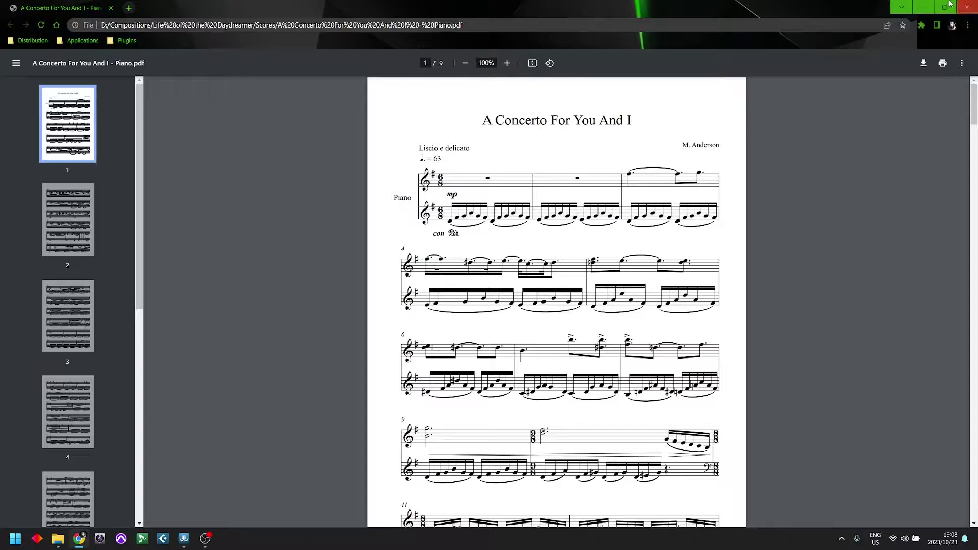
{"action": "left_click", "coordinate": [970, 11]}
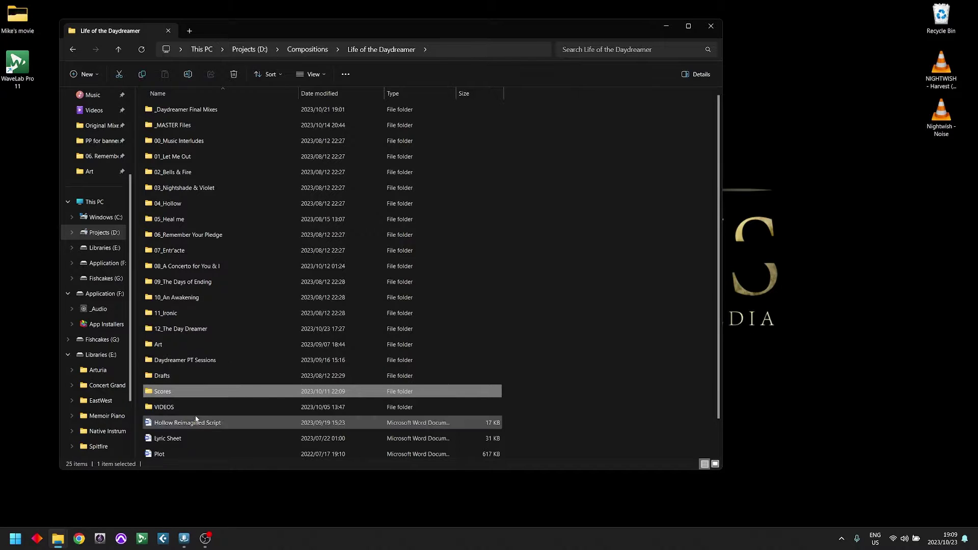
Check the contents of the VIDEOS folder and examine the script and lyric documents in the album folder
{"action": "double_click", "coordinate": [181, 410]}
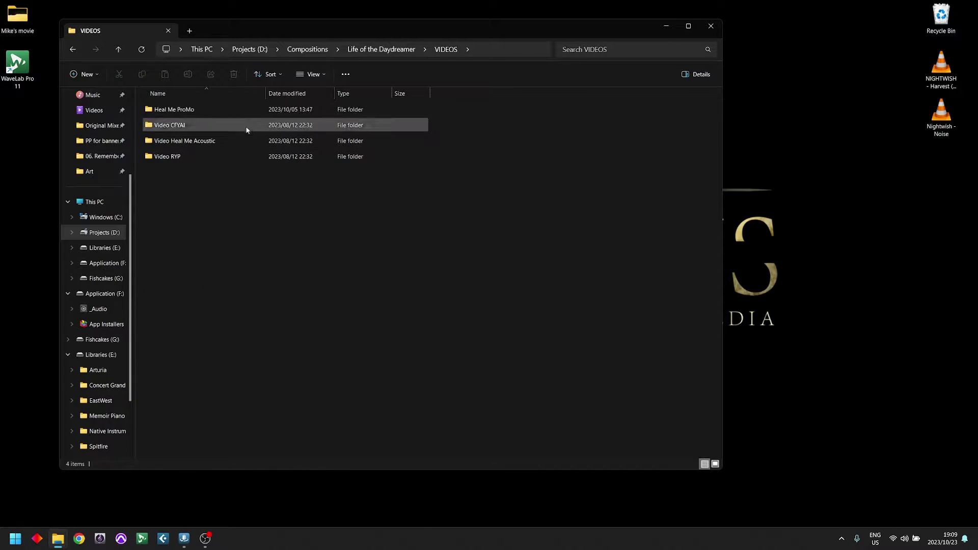
{"action": "left_click", "coordinate": [400, 50]}
{"action": "scroll", "coordinate": [224, 423], "scroll_direction": "down", "scroll_amount": 1}
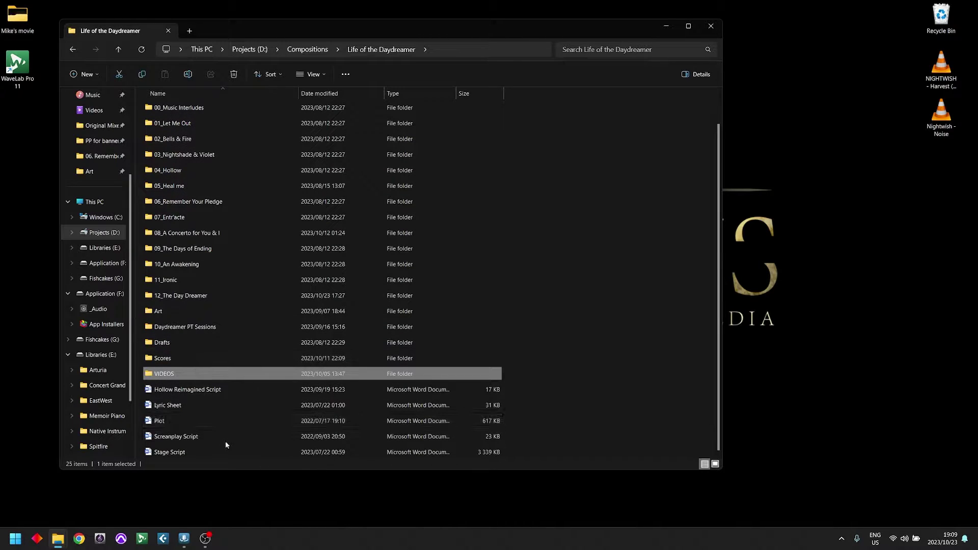
{"action": "scroll", "coordinate": [255, 370], "scroll_direction": "up", "scroll_amount": 1}
{"action": "scroll", "coordinate": [273, 362], "scroll_direction": "down", "scroll_amount": 1}
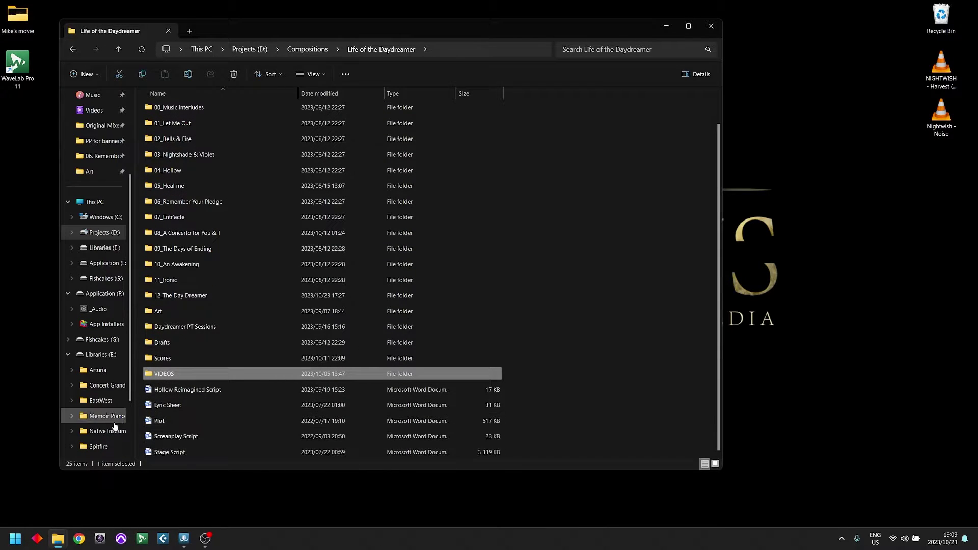
{"action": "scroll", "coordinate": [286, 276], "scroll_direction": "up", "scroll_amount": 1}
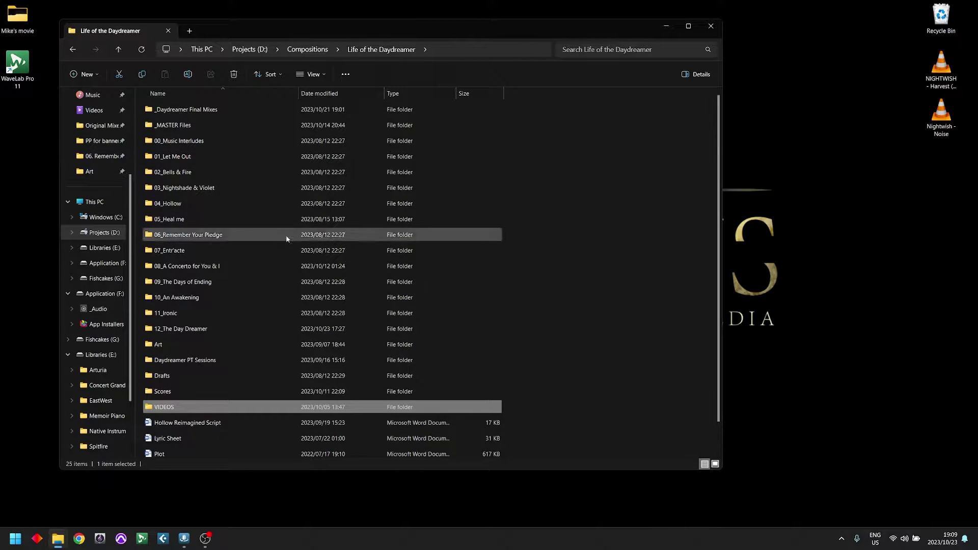
Select the song folders from 01_Let Me Out to 12_The Day Dreamer to point them out, and clear the selection
{"action": "left_click", "coordinate": [188, 157]}
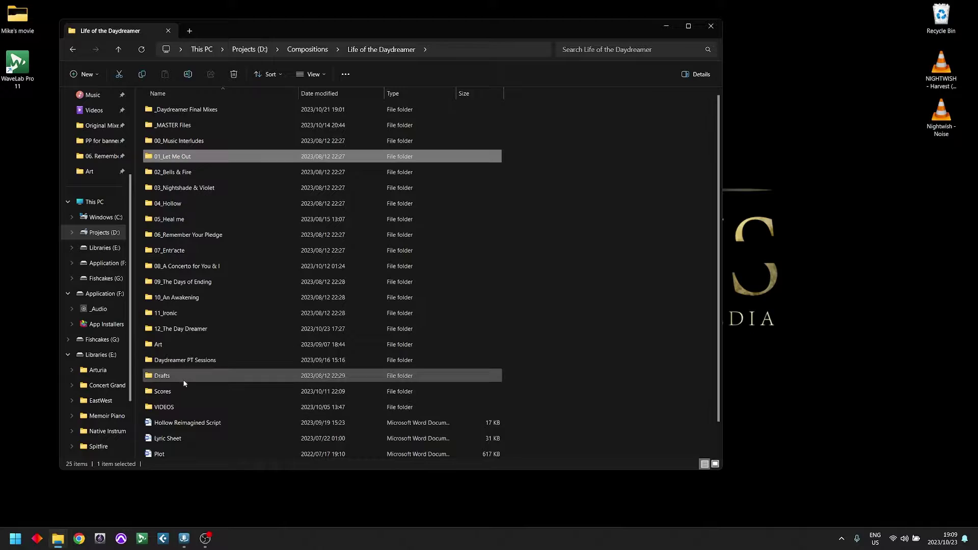
{"action": "left_click", "coordinate": [193, 329], "text": "shift"}
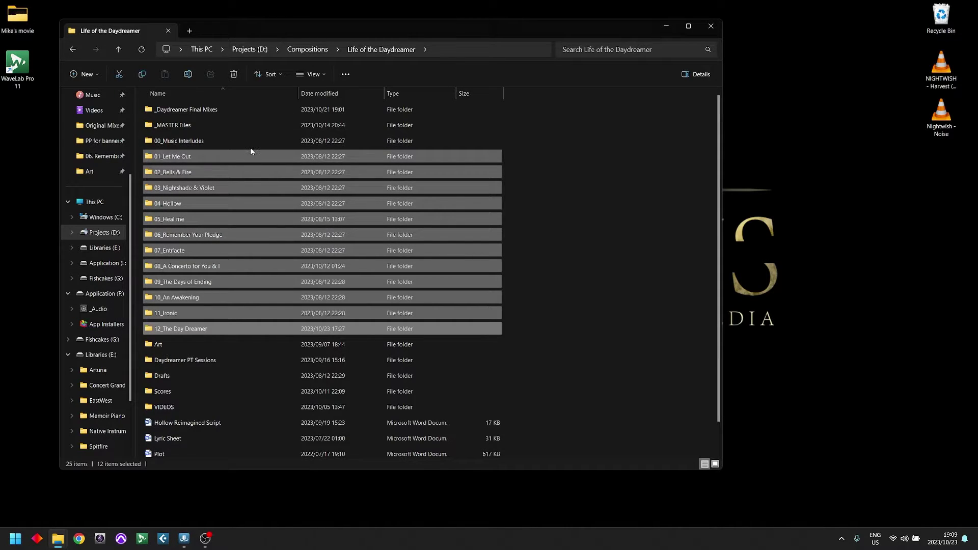
{"action": "left_click", "coordinate": [237, 131]}
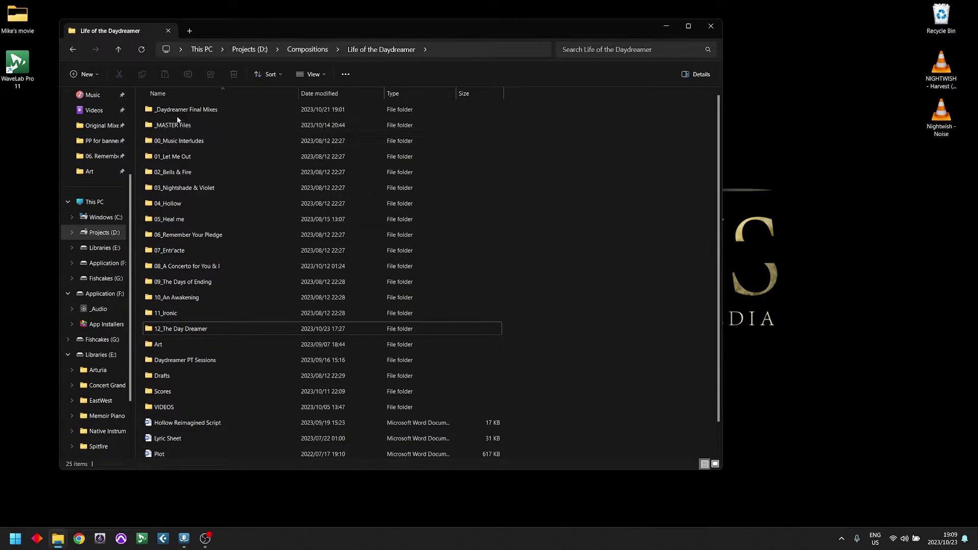
Open the _Daydreamer Final Mixes folder and select the Daydreamer Final Mix Notes document
{"action": "double_click", "coordinate": [196, 113]}
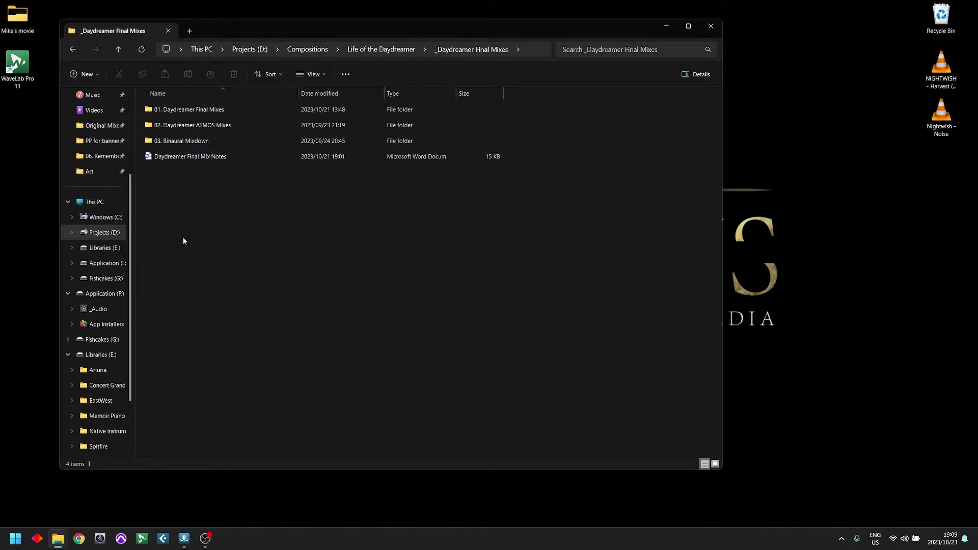
{"action": "left_click", "coordinate": [193, 158]}
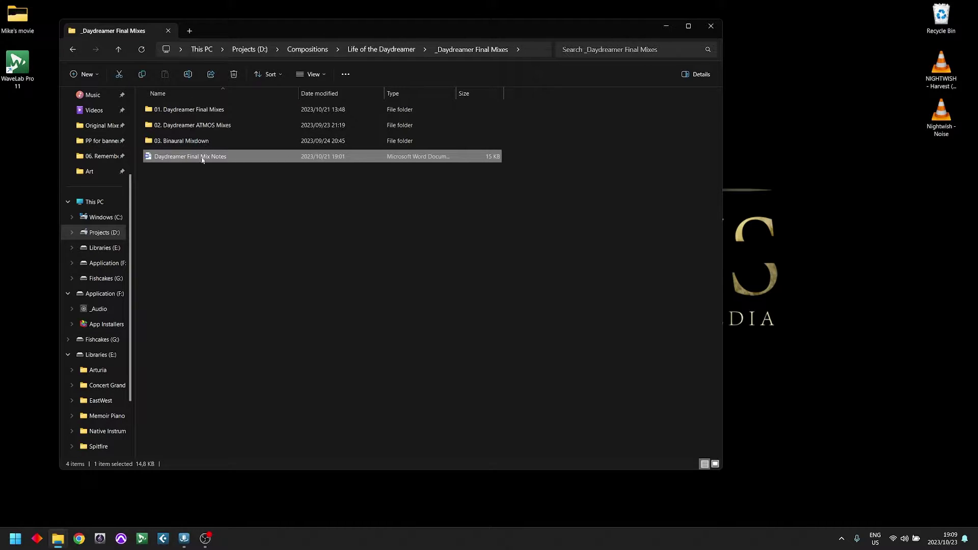
{"action": "mouse_move", "coordinate": [193, 143]}
Reposition the folder window and examine the song folders inside 01. Daydreamer Final Mixes before returning to _Daydreamer Final Mixes
{"action": "left_click_drag", "start_coordinate": [353, 29], "coordinate": [294, 11]}
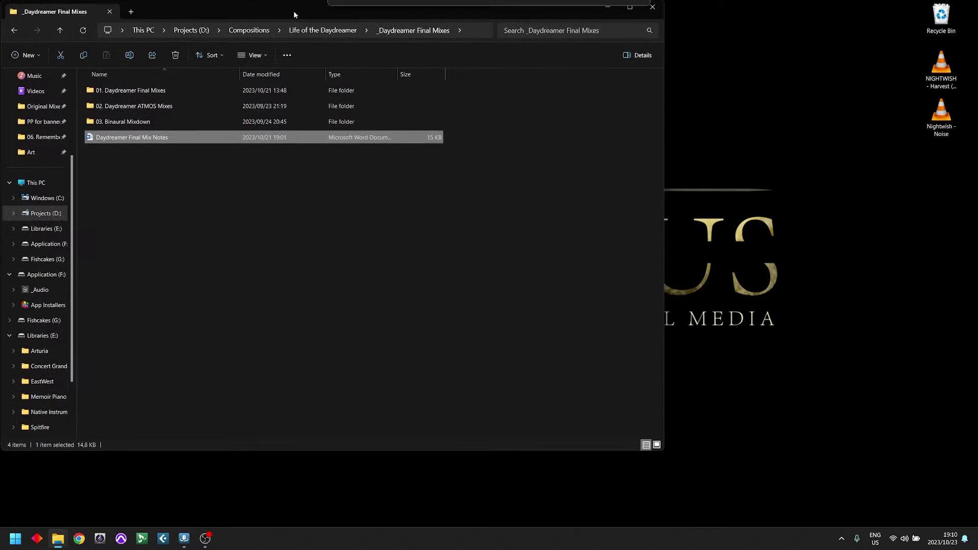
{"action": "left_click_drag", "start_coordinate": [426, 7], "coordinate": [581, 48]}
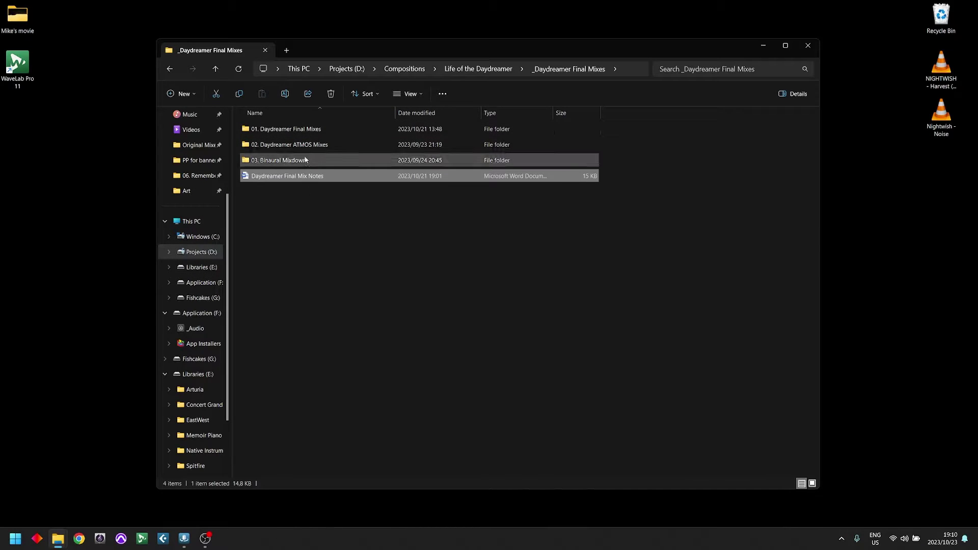
{"action": "double_click", "coordinate": [288, 129]}
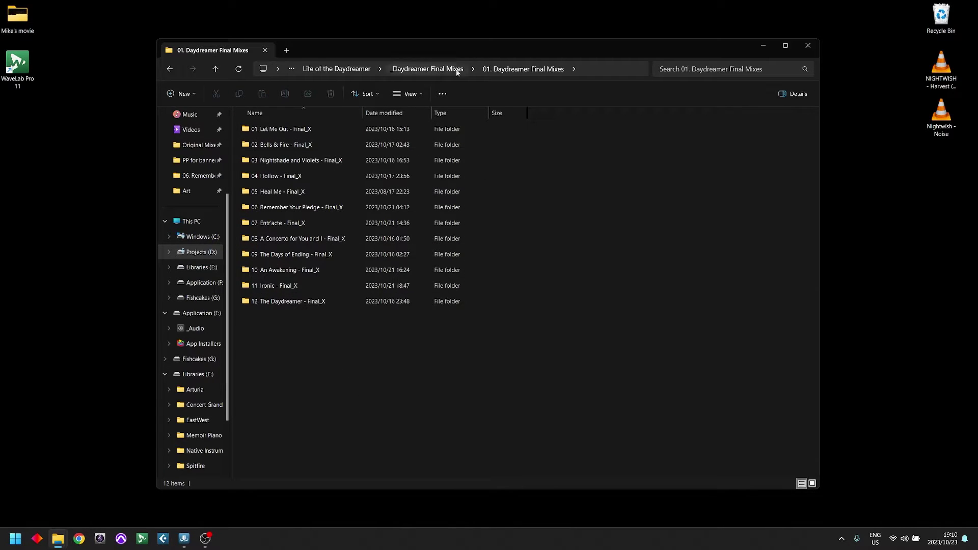
{"action": "left_click", "coordinate": [427, 70]}
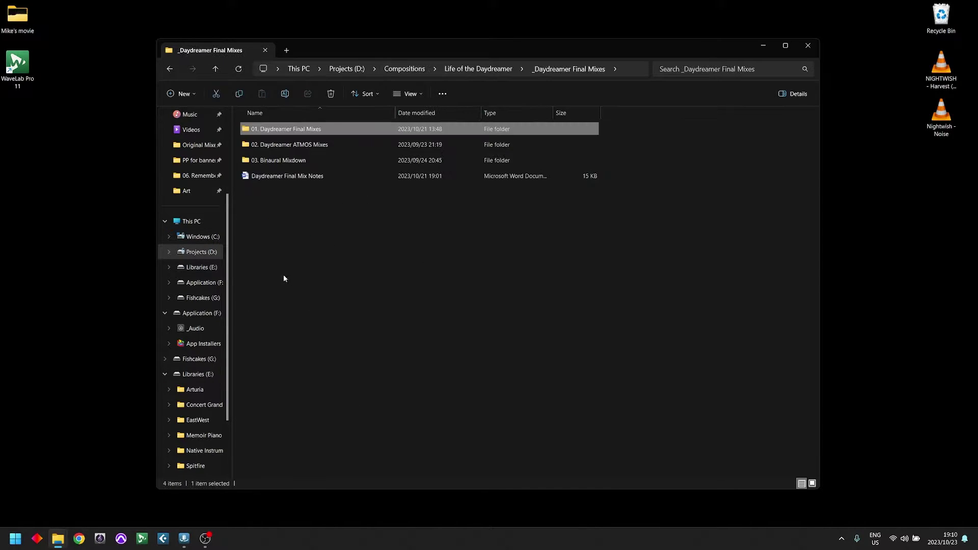
Examine the contents of 02. Daydreamer ATMOS Mixes and 03. Binaural Mixdown, returning to _Daydreamer Final Mixes after each
{"action": "double_click", "coordinate": [287, 145]}
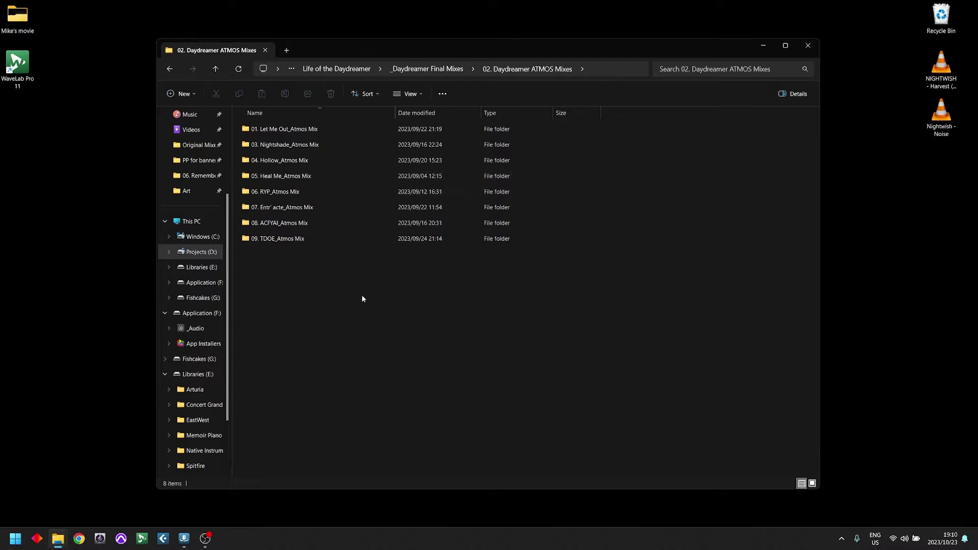
{"action": "left_click", "coordinate": [426, 68]}
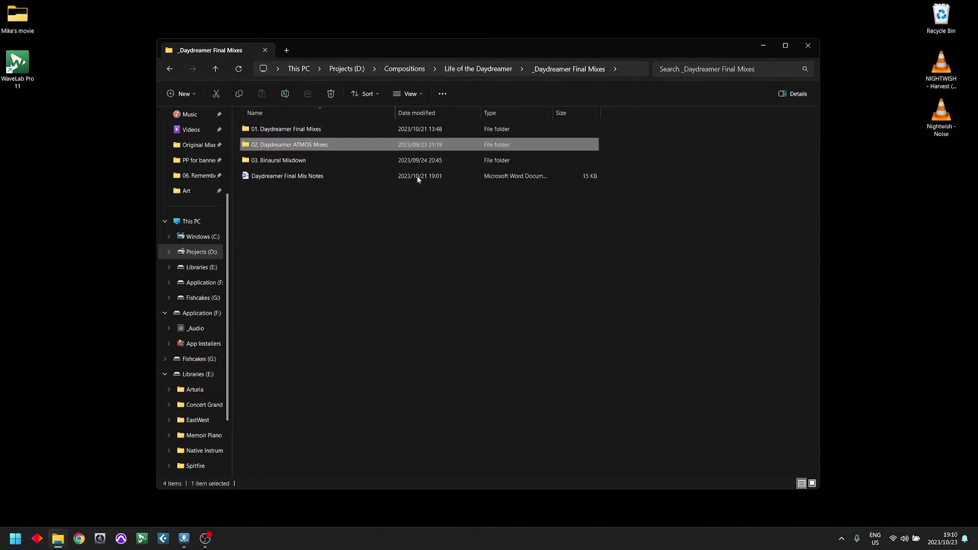
{"action": "double_click", "coordinate": [289, 161]}
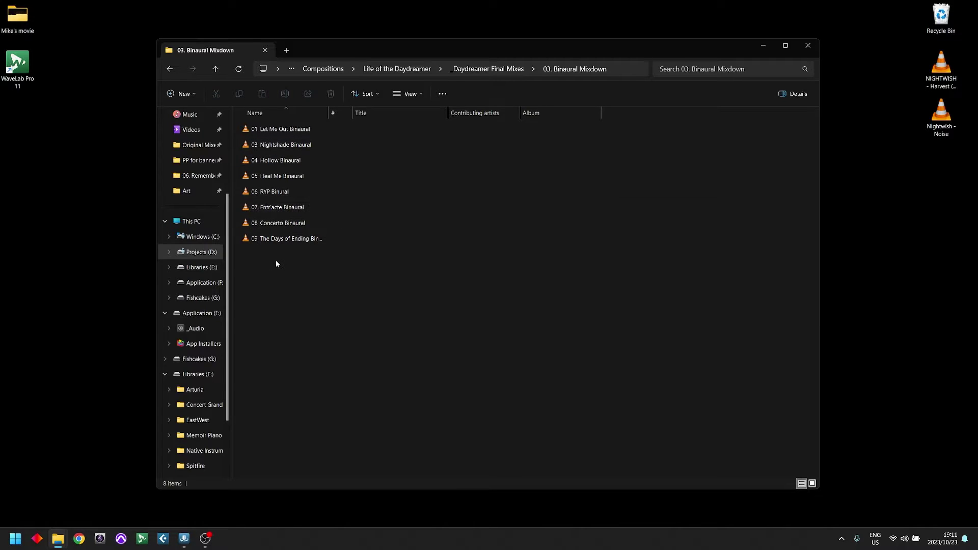
{"action": "left_click", "coordinate": [510, 69]}
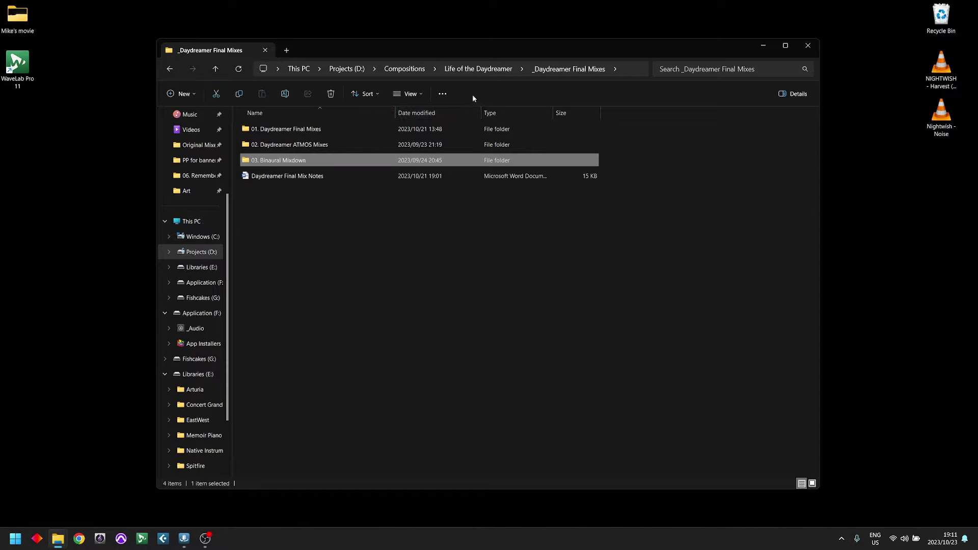
Open the album's _MASTER Files folder and select tracks 01. Let Me Out to 12. The Daydreamer in Original Mixes before returning to _MASTER Files
{"action": "left_click", "coordinate": [494, 68]}
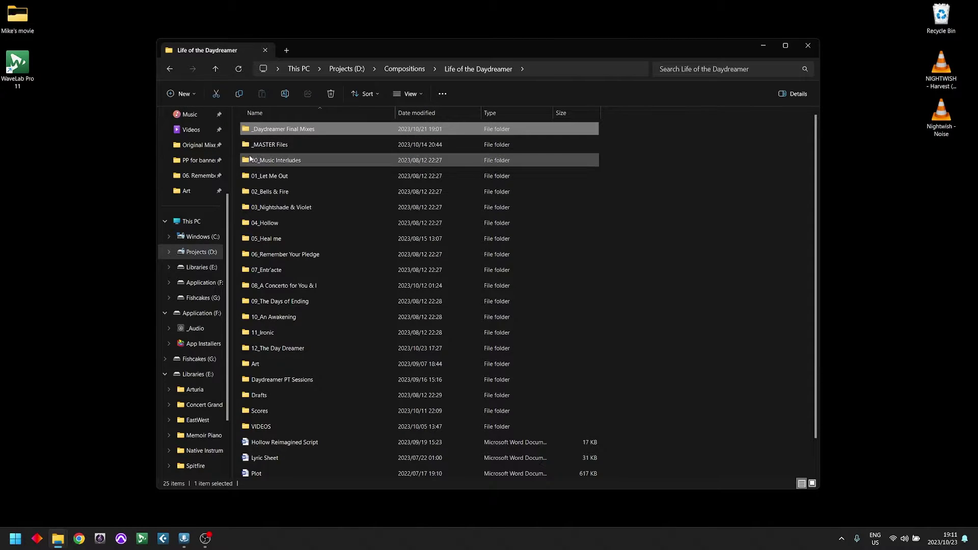
{"action": "left_click", "coordinate": [287, 147]}
{"action": "double_click", "coordinate": [286, 148]}
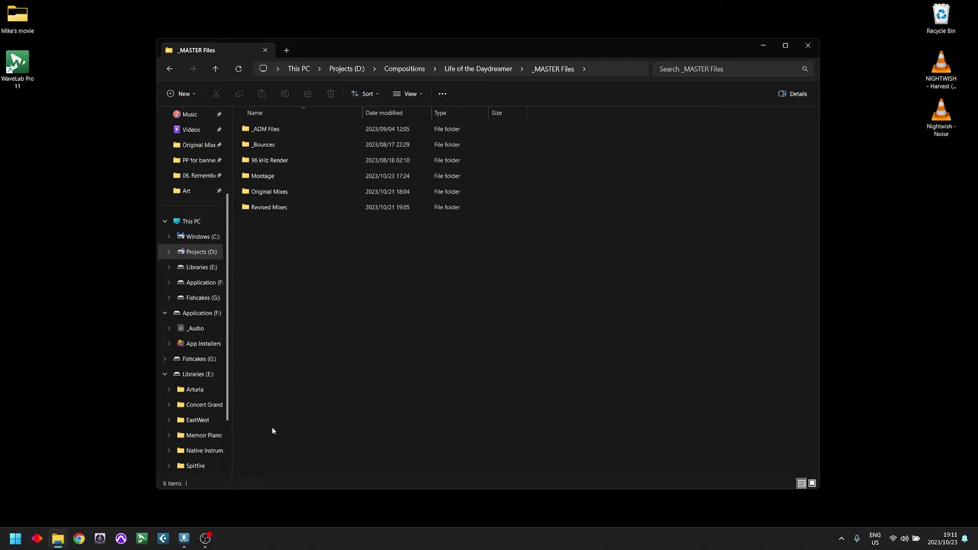
{"action": "double_click", "coordinate": [295, 194]}
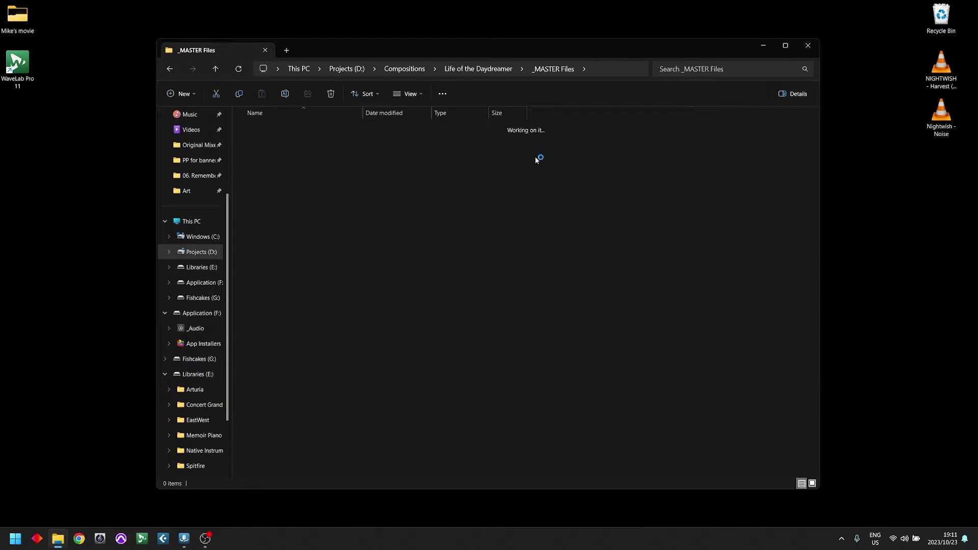
{"action": "left_click", "coordinate": [301, 127]}
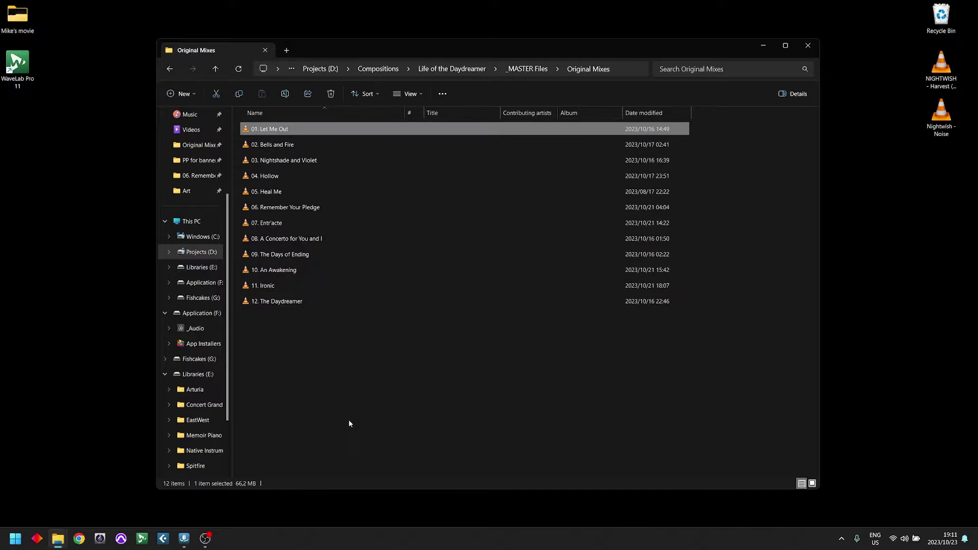
{"action": "left_click", "coordinate": [287, 305], "text": "shift"}
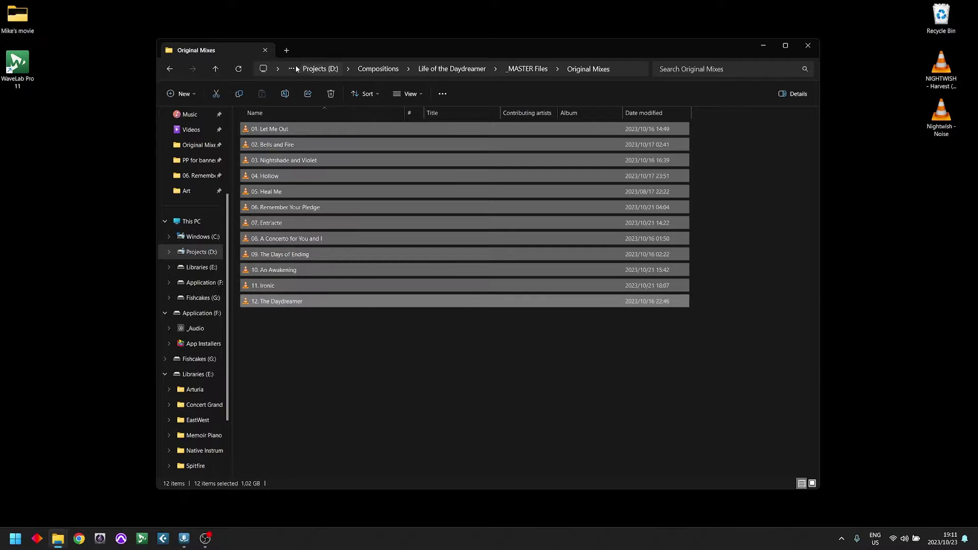
{"action": "left_click", "coordinate": [515, 68]}
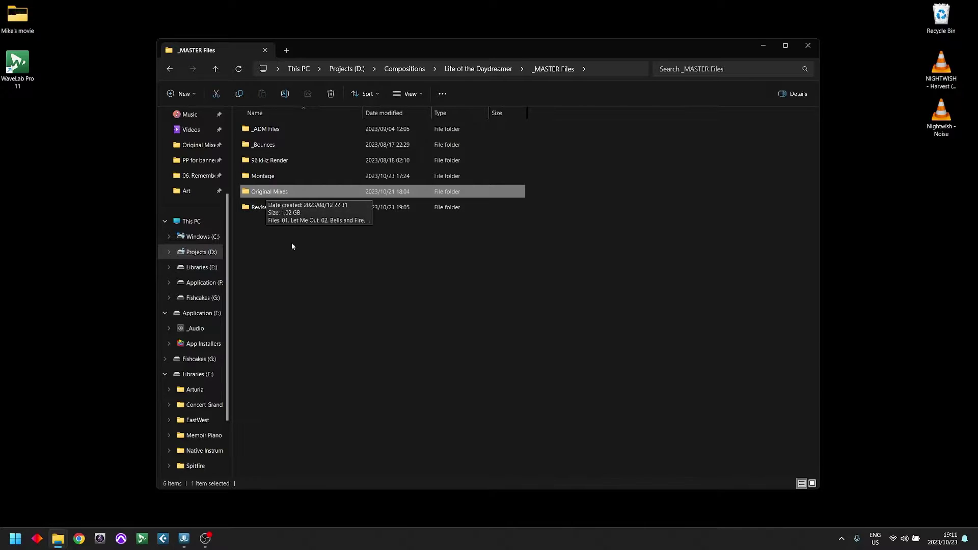
Point out 10. An Awakening 96k and 10. An Awakening in the Revised Mixes folder by selecting them, and return to _MASTER Files
{"action": "double_click", "coordinate": [272, 208]}
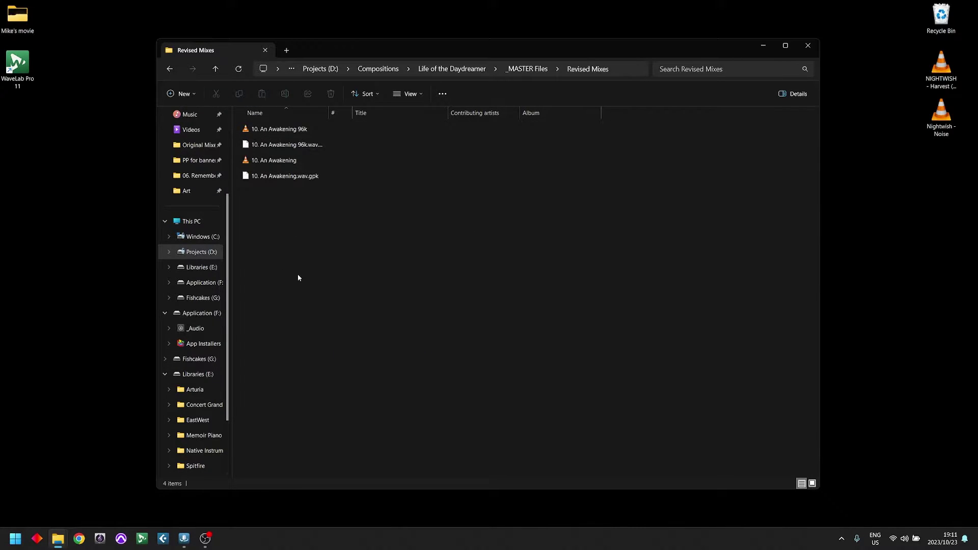
{"action": "left_click", "coordinate": [297, 131]}
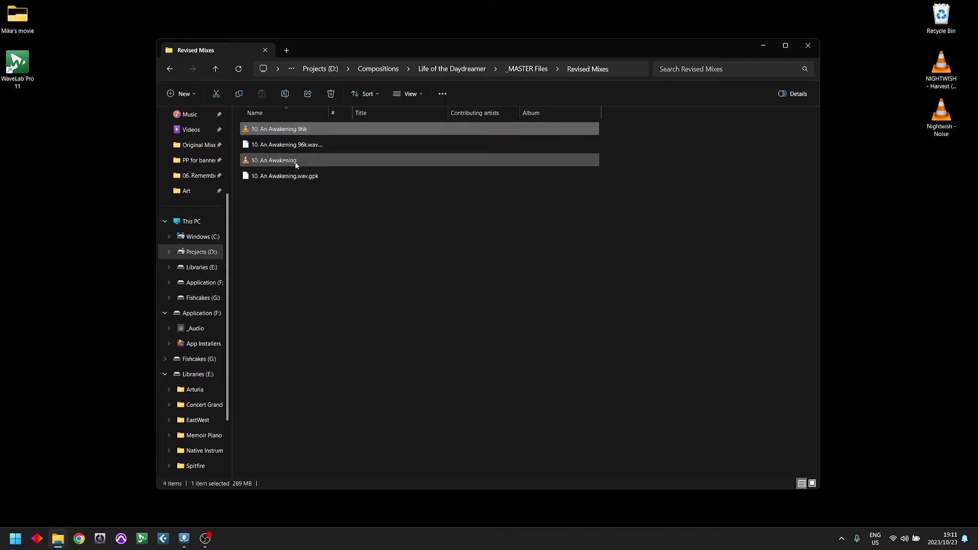
{"action": "left_click", "coordinate": [297, 161], "text": "ctrl"}
{"action": "left_click", "coordinate": [522, 185]}
{"action": "left_click", "coordinate": [547, 66]}
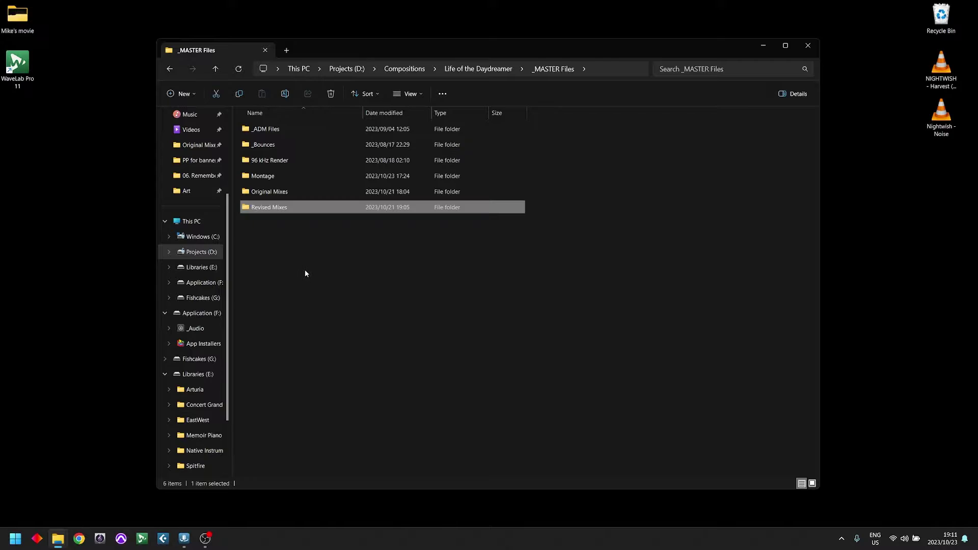
Check the _Bounces folder with its MP3 subfolder and the 96 kHz Render folder, returning to _MASTER Files
{"action": "left_click", "coordinate": [287, 146]}
{"action": "double_click", "coordinate": [288, 147]}
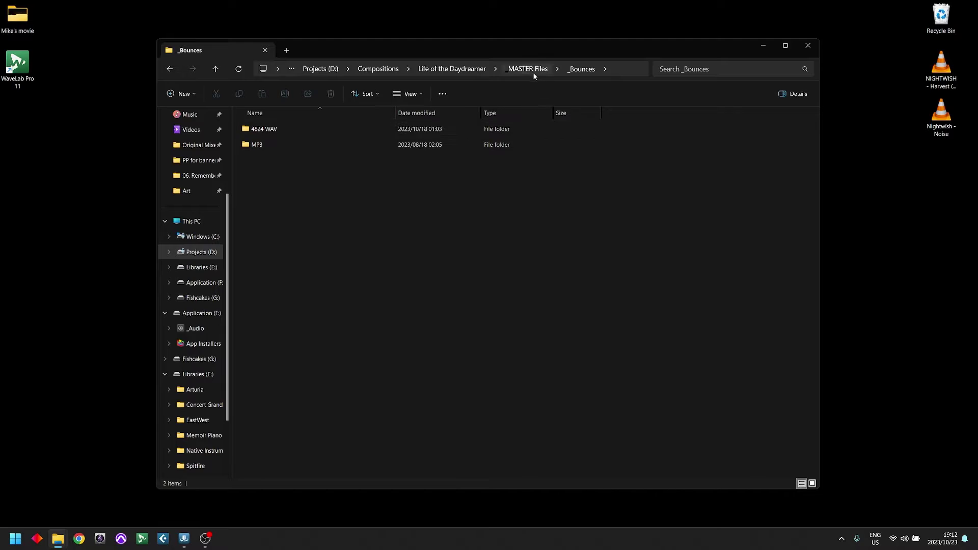
{"action": "double_click", "coordinate": [261, 146]}
{"action": "key", "text": "alt+Left"}
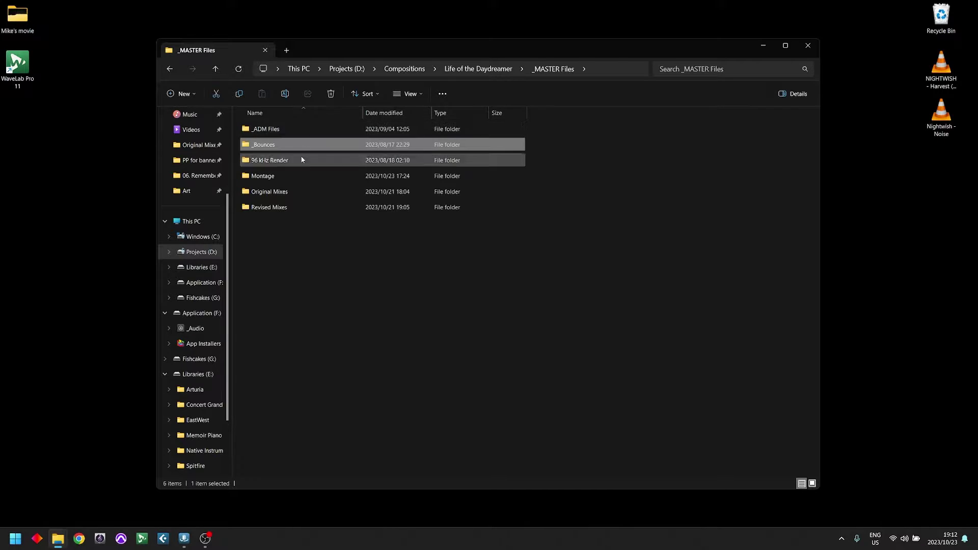
{"action": "double_click", "coordinate": [278, 163]}
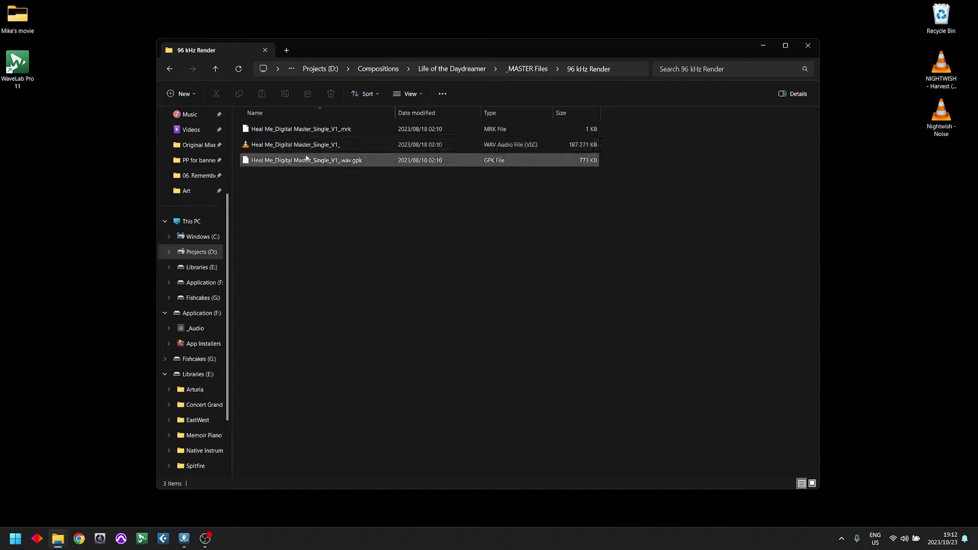
{"action": "left_click", "coordinate": [533, 71]}
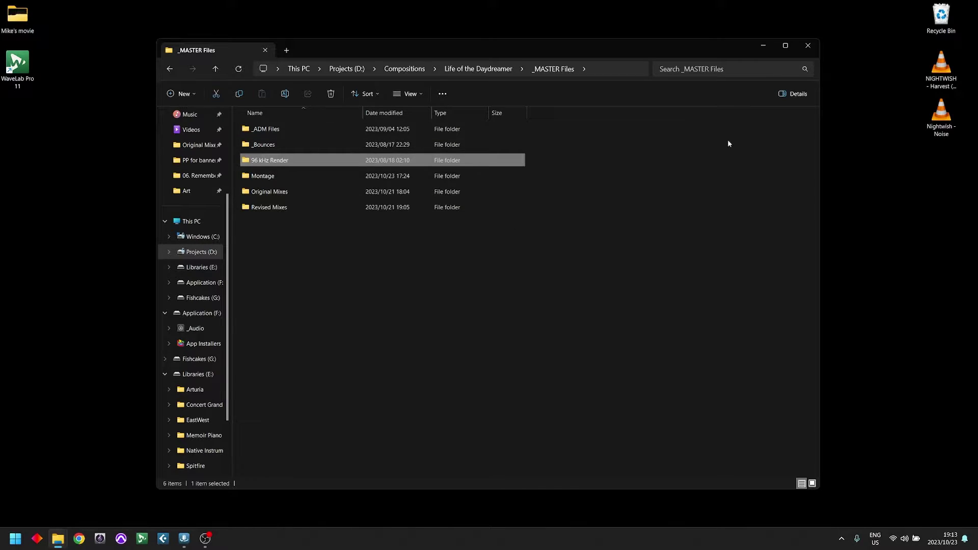
Examine the Heal Me and Life of the Daydremer WaveLab montages in the Montage folder with a wider Name column, and return to _MASTER Files
{"action": "double_click", "coordinate": [279, 177]}
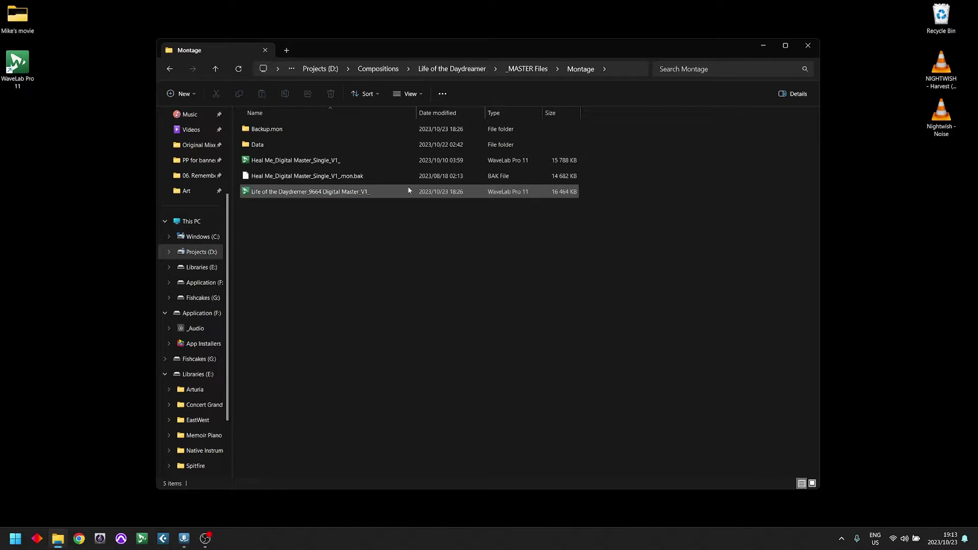
{"action": "left_click", "coordinate": [314, 160]}
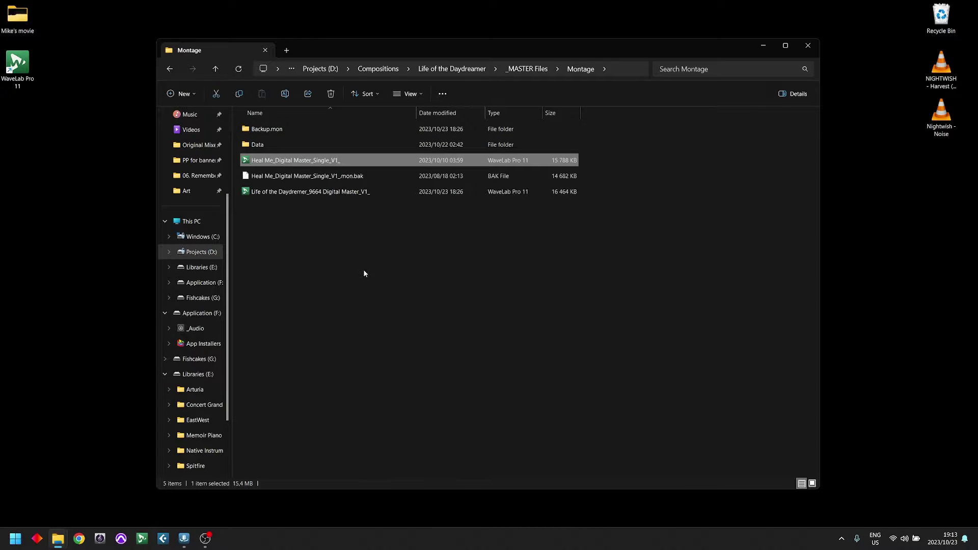
{"action": "left_click", "coordinate": [317, 194]}
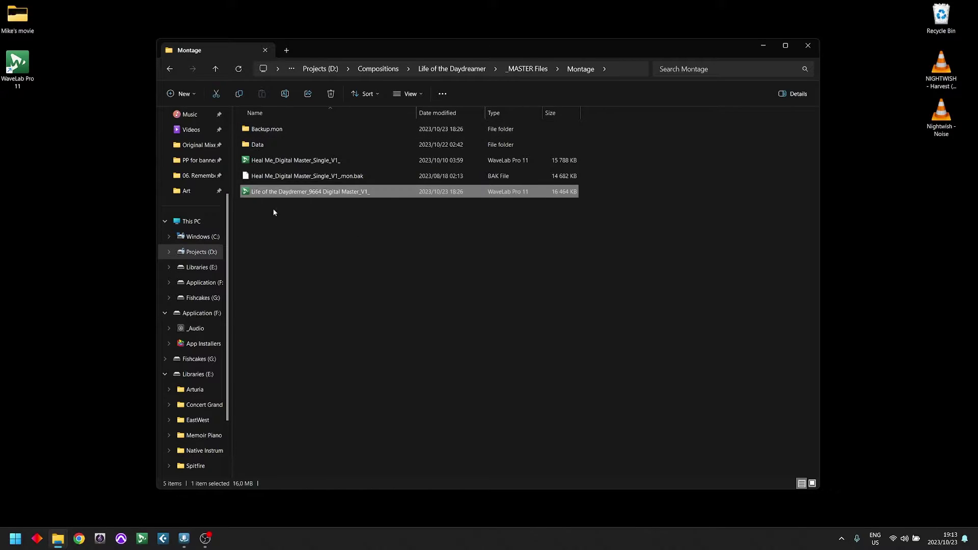
{"action": "left_click_drag", "start_coordinate": [416, 111], "coordinate": [503, 111]}
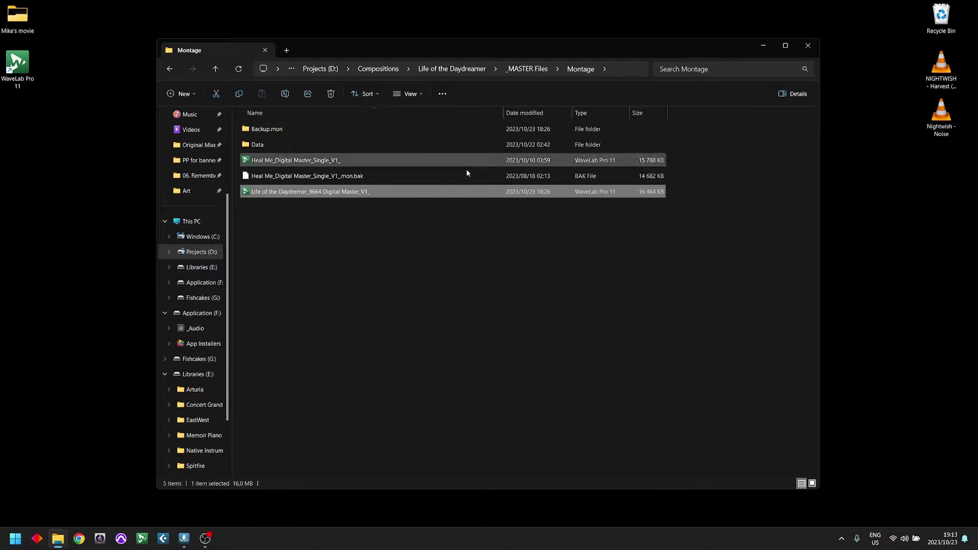
{"action": "left_click", "coordinate": [242, 201]}
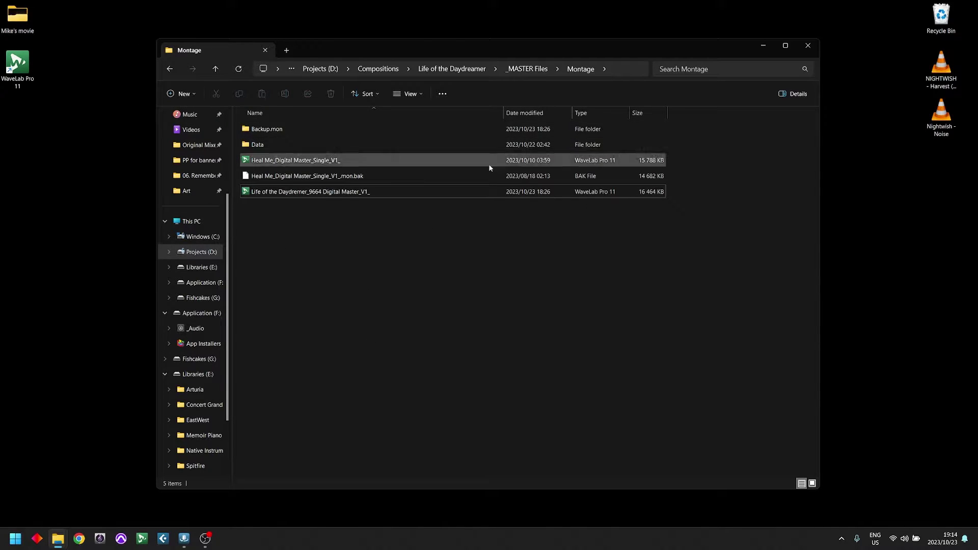
{"action": "left_click", "coordinate": [526, 69]}
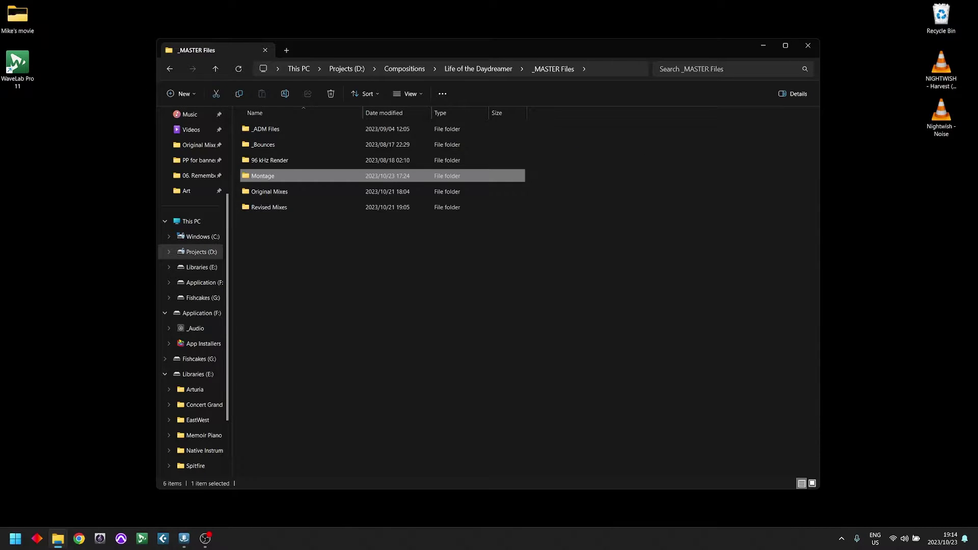
Switch to WaveLab Pro 11 and start it with an empty workspace
{"action": "left_click", "coordinate": [300, 335]}
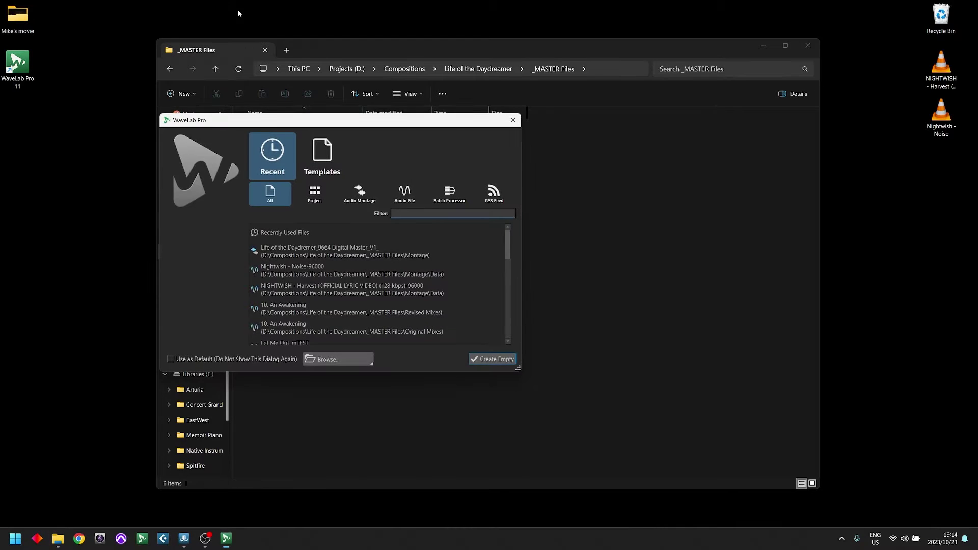
{"action": "left_click_drag", "start_coordinate": [375, 126], "coordinate": [373, 53]}
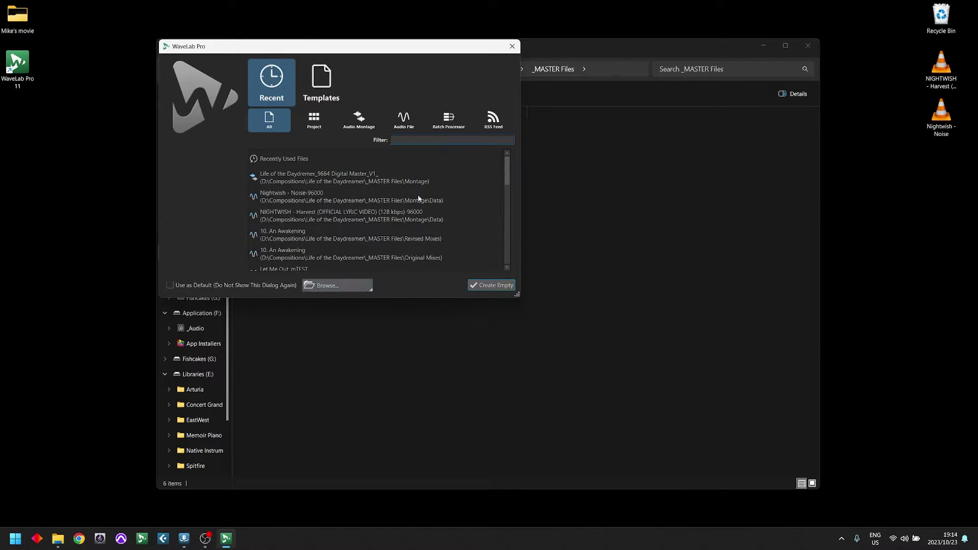
{"action": "left_click", "coordinate": [493, 286]}
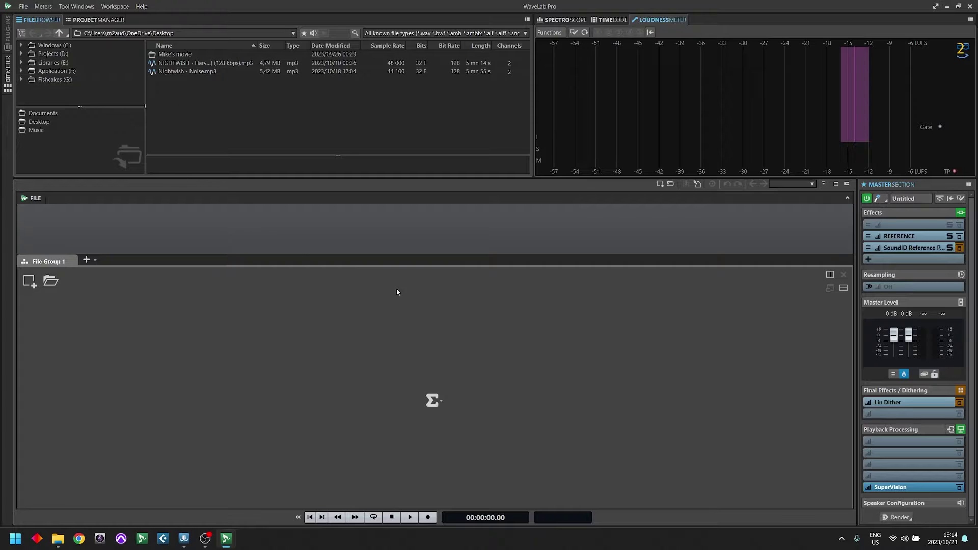
View the Project Manager and return to the File Browser
{"action": "left_click", "coordinate": [203, 543]}
{"action": "left_click", "coordinate": [89, 19]}
{"action": "left_click", "coordinate": [41, 20]}
Examine the REFERENCE plugin from the Master Section, including its Trinity Display settings, and close it
{"action": "left_click", "coordinate": [899, 236]}
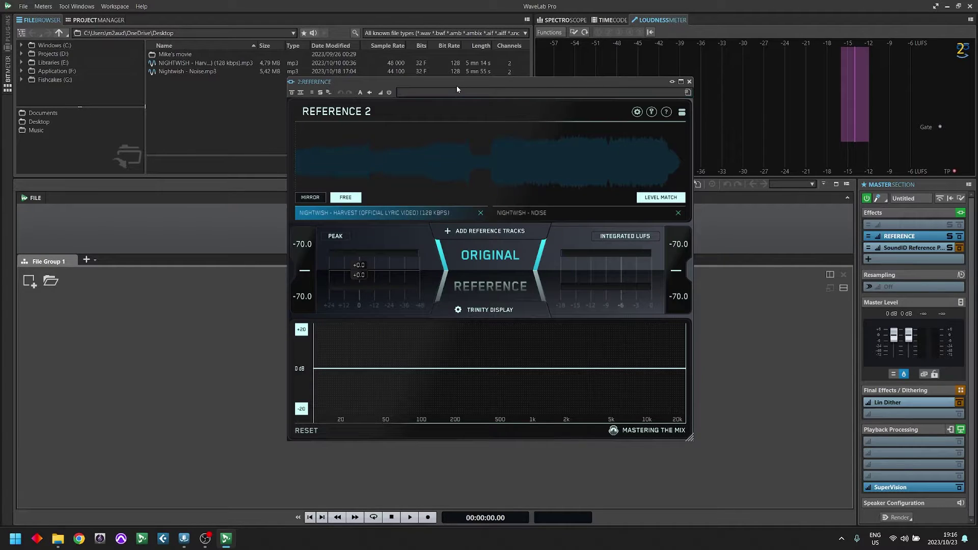
{"action": "left_click_drag", "start_coordinate": [458, 85], "coordinate": [553, 96]}
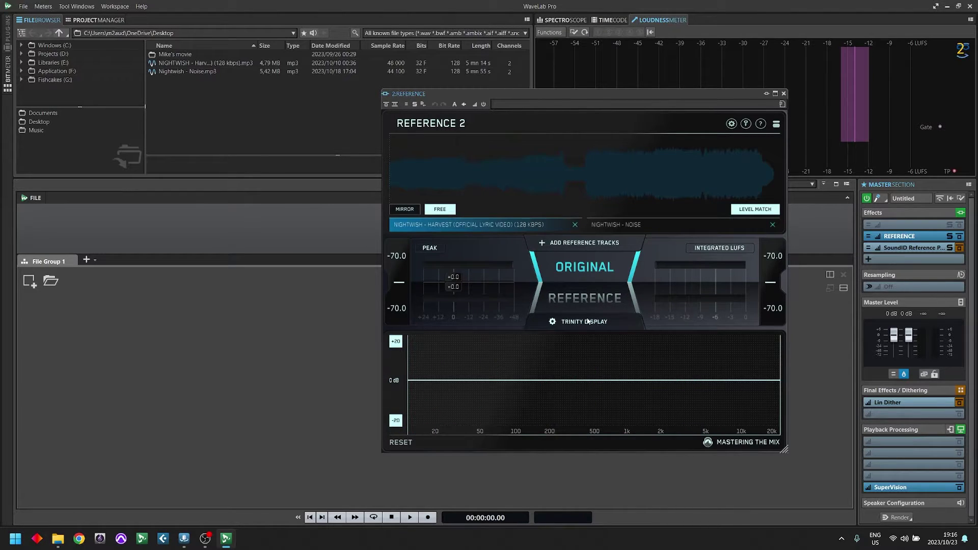
{"action": "left_click", "coordinate": [584, 321]}
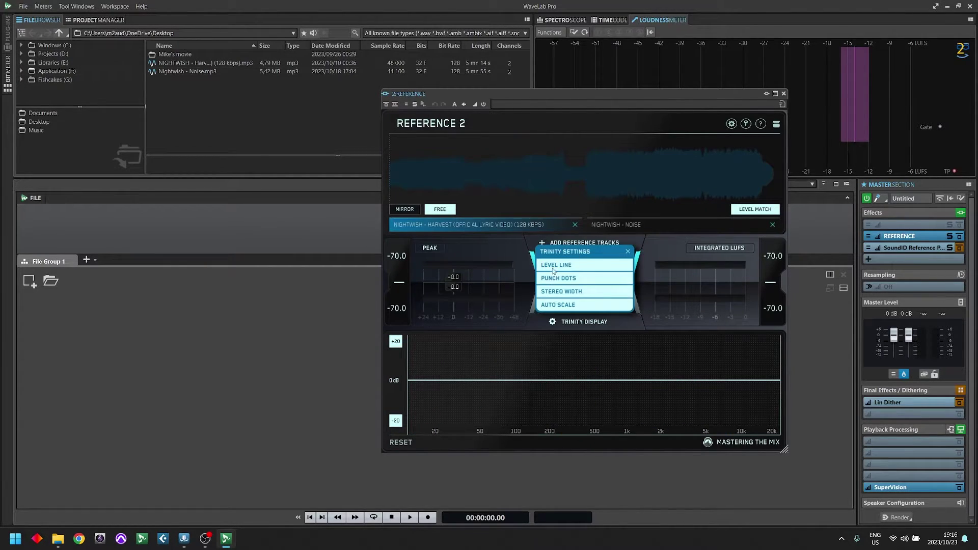
{"action": "left_click", "coordinate": [565, 322]}
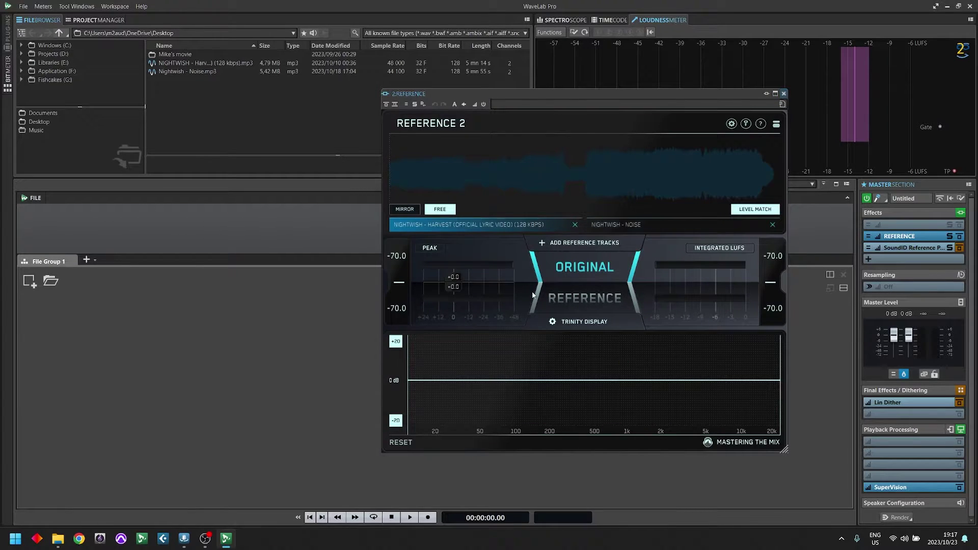
{"action": "left_click", "coordinate": [782, 94]}
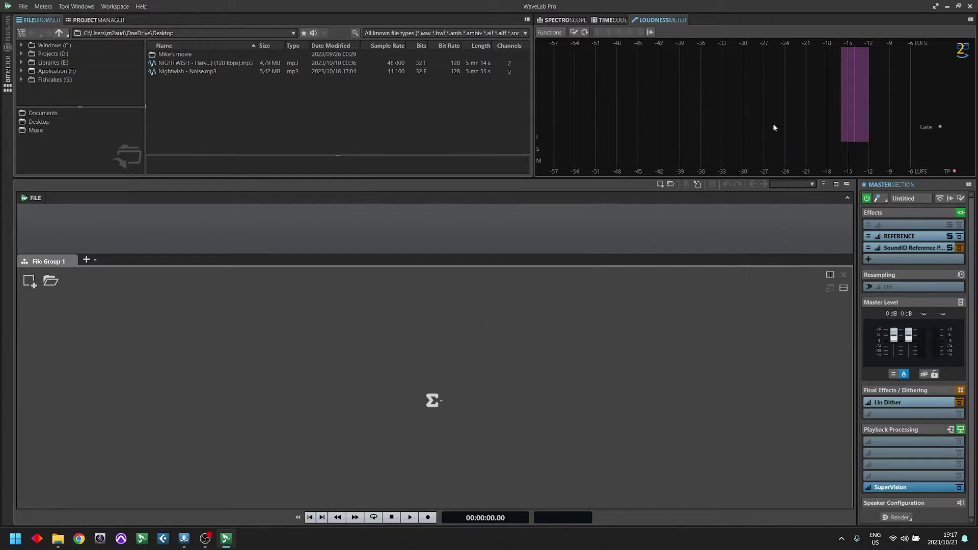
Choose the Beyerdynamic DT 770 Pro preset in the Master Section's SoundID Reference plugin and close the plugin window
{"action": "left_click", "coordinate": [901, 247]}
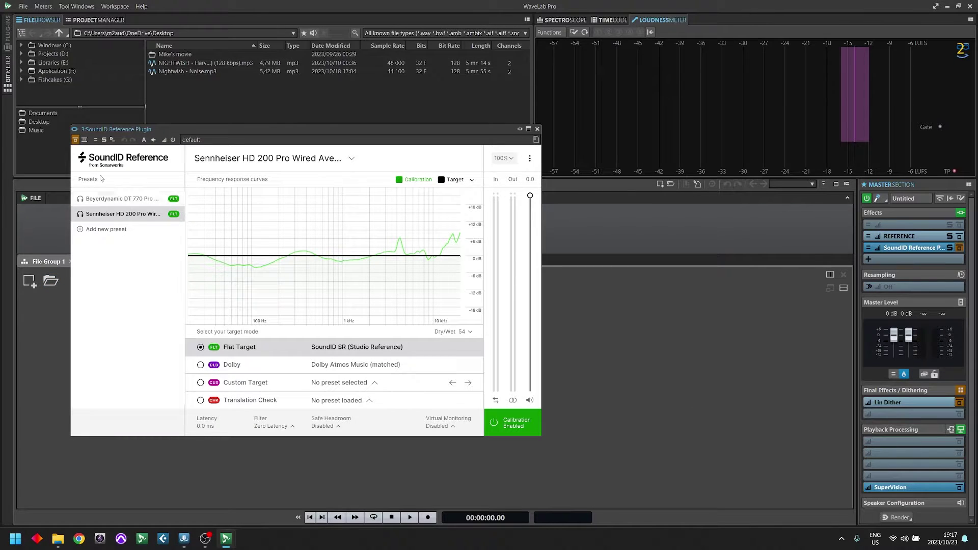
{"action": "left_click", "coordinate": [115, 200]}
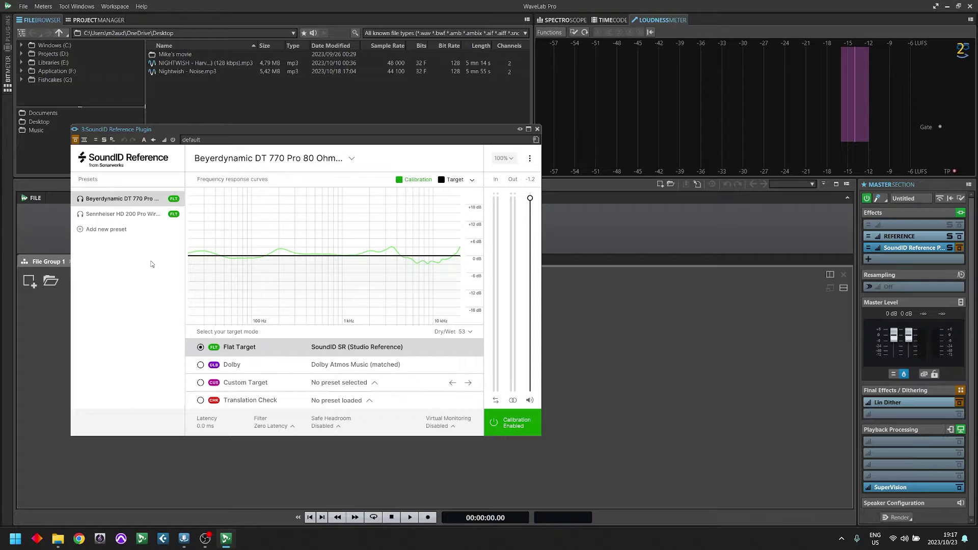
{"action": "left_click", "coordinate": [537, 128]}
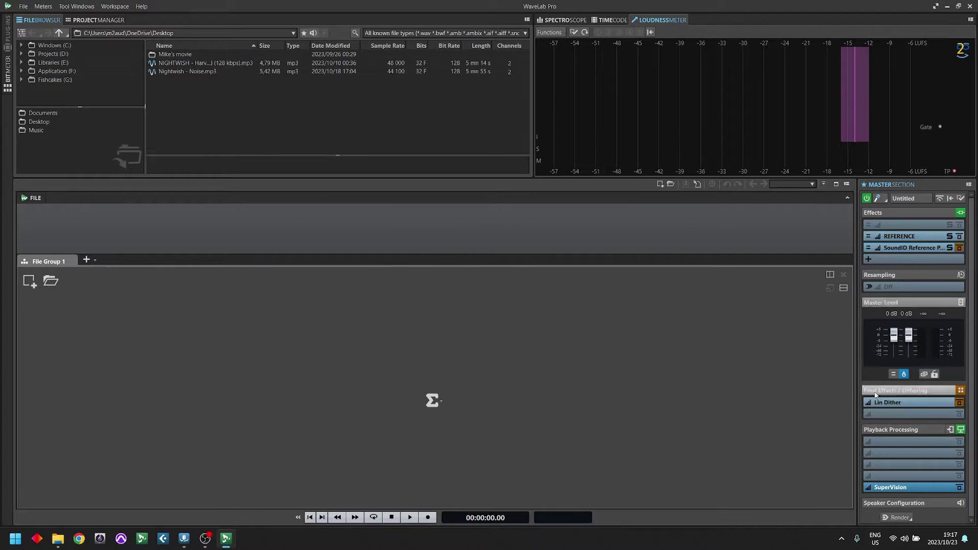
Open the Lin Dither plugin from the Master Section's final effects and view the Bitmeter alongside it
{"action": "left_click", "coordinate": [896, 402]}
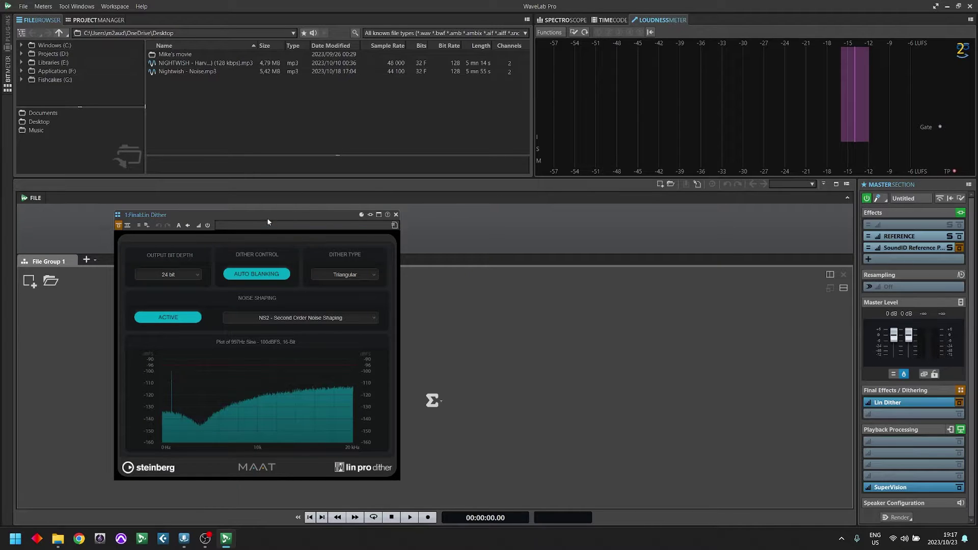
{"action": "left_click_drag", "start_coordinate": [267, 216], "coordinate": [518, 148]}
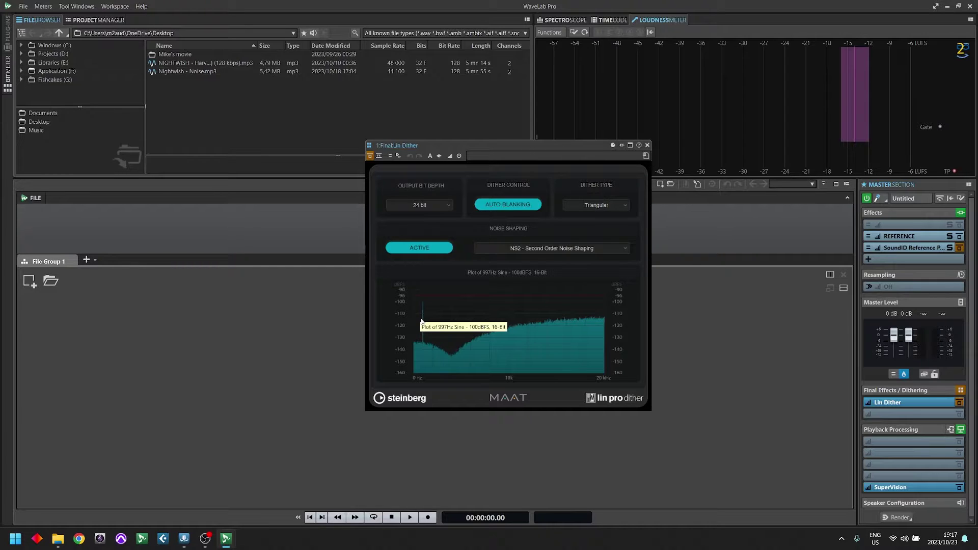
{"action": "left_click_drag", "start_coordinate": [448, 142], "coordinate": [481, 92]}
{"action": "left_click", "coordinate": [6, 74]}
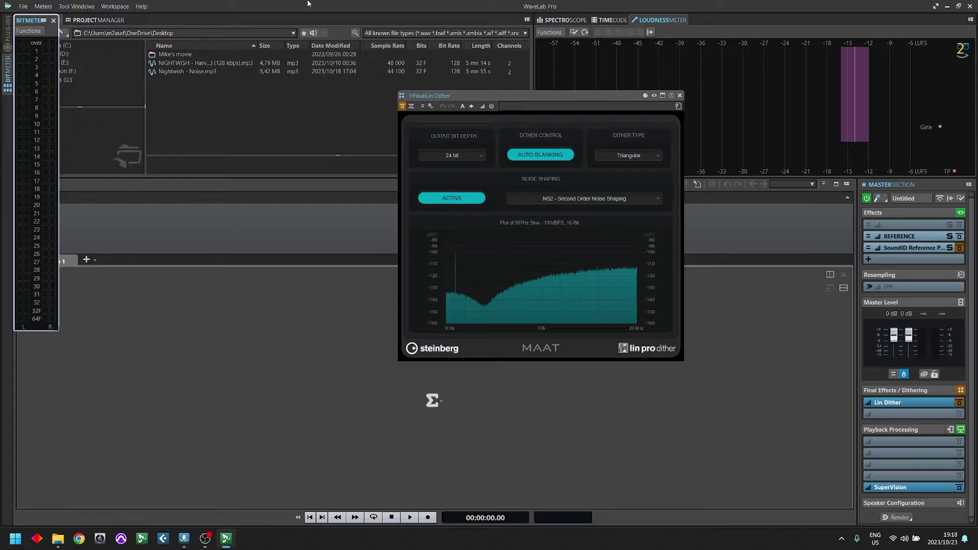
Review Lin Dither's output bit depth, dither type and noise shaping options, and close the plugin
{"action": "left_click", "coordinate": [467, 158]}
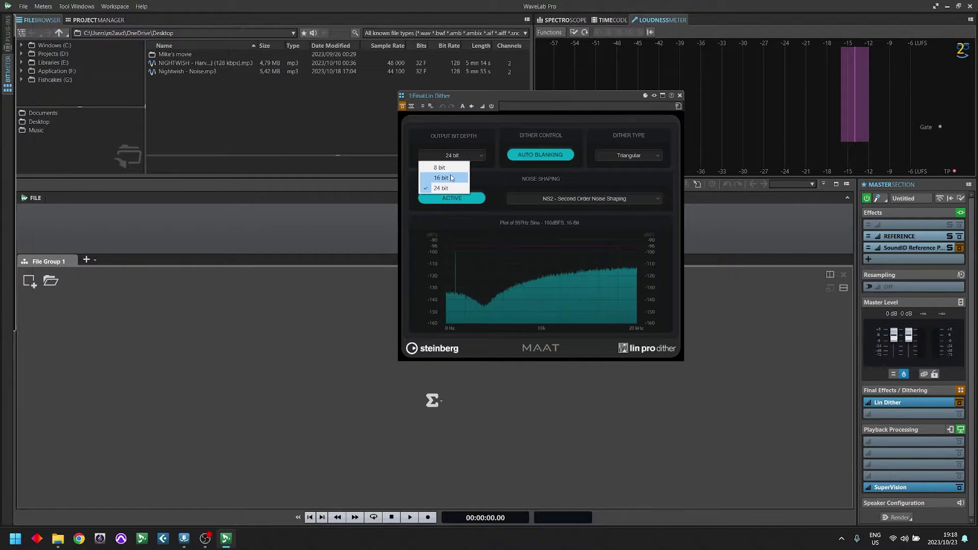
{"action": "left_click", "coordinate": [564, 177]}
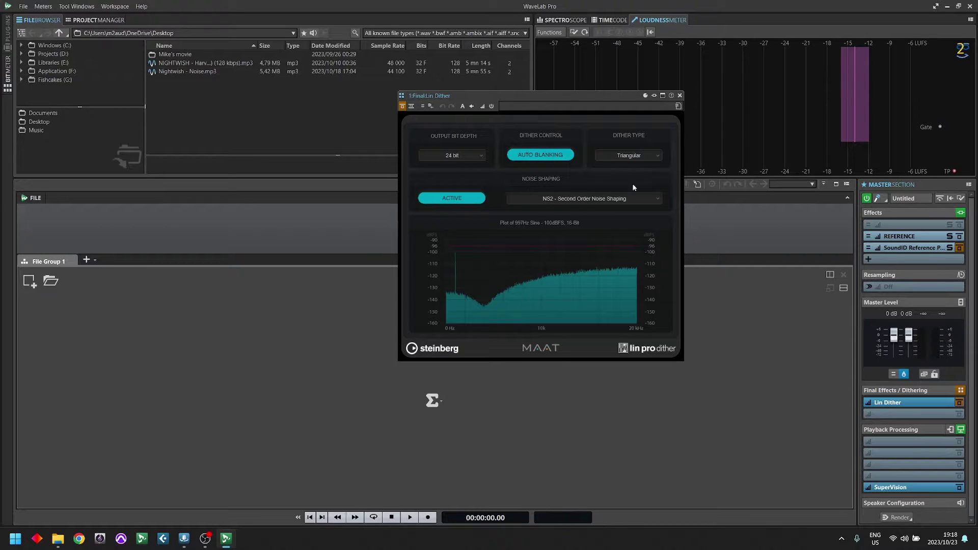
{"action": "left_click", "coordinate": [630, 157]}
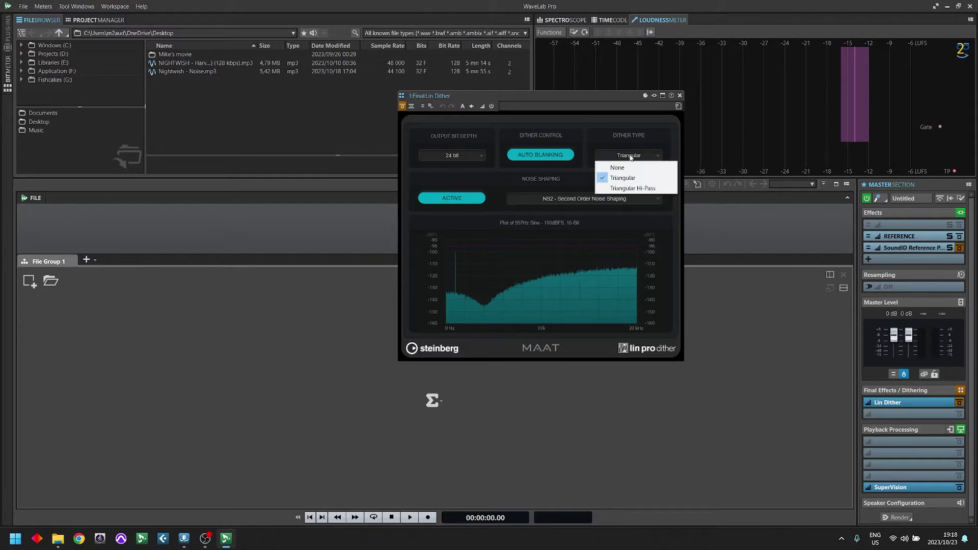
{"action": "left_click", "coordinate": [629, 139]}
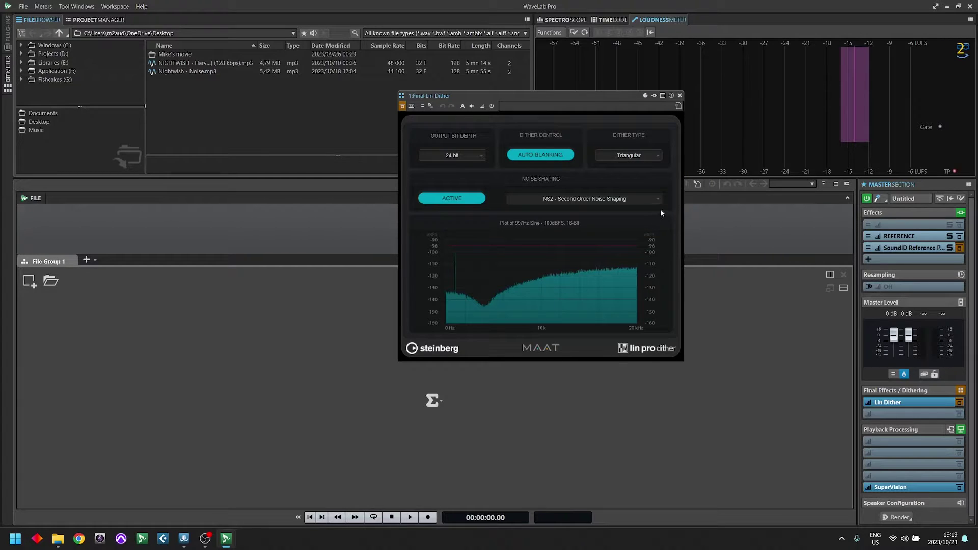
{"action": "left_click", "coordinate": [594, 199]}
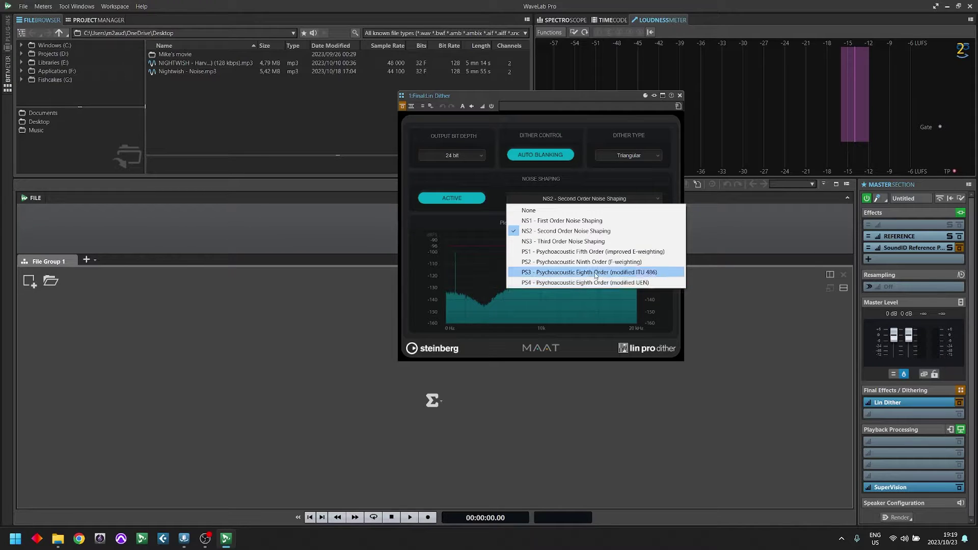
{"action": "left_click", "coordinate": [605, 168]}
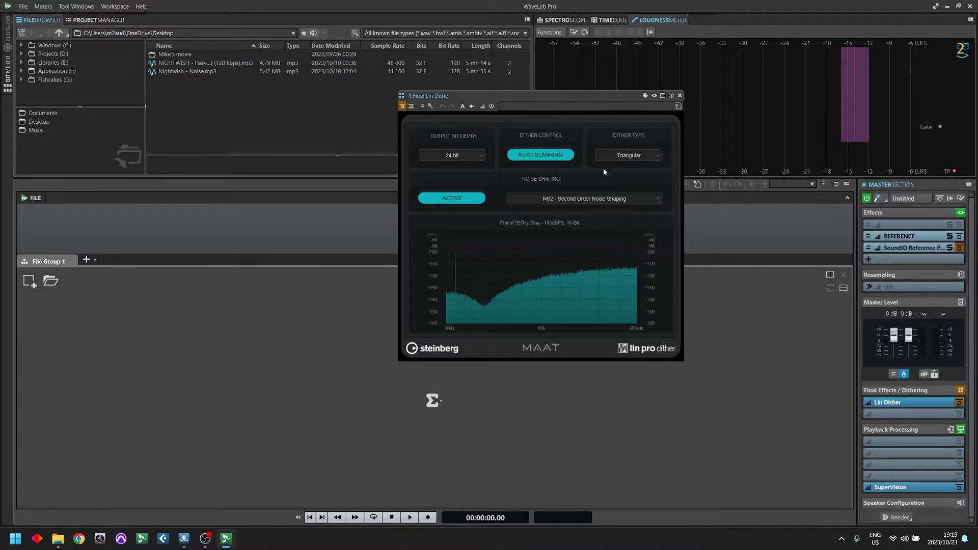
{"action": "left_click", "coordinate": [679, 95]}
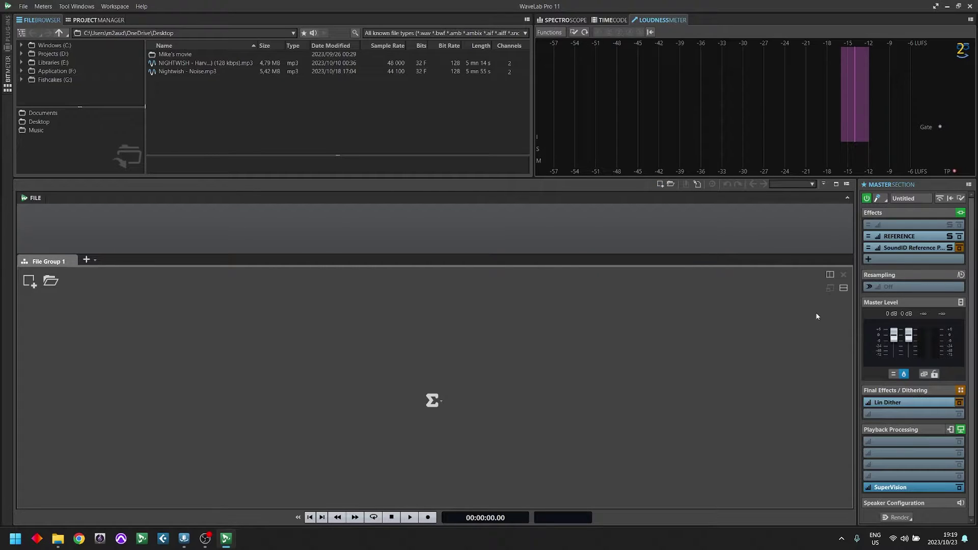
{"action": "mouse_move", "coordinate": [927, 487]}
{"action": "key", "text": "space"}
{"action": "right_click", "coordinate": [305, 323]}
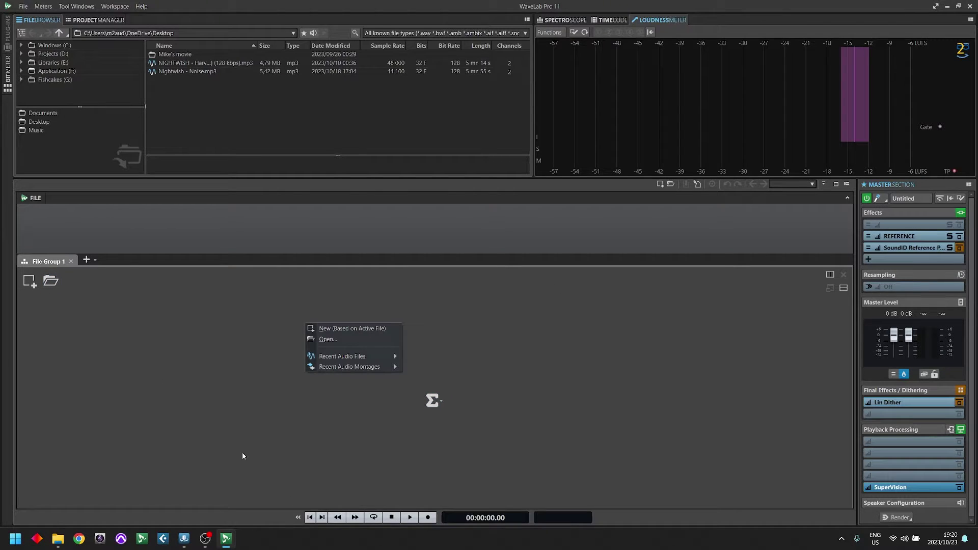
{"action": "left_click", "coordinate": [230, 323]}
{"action": "right_click", "coordinate": [278, 386]}
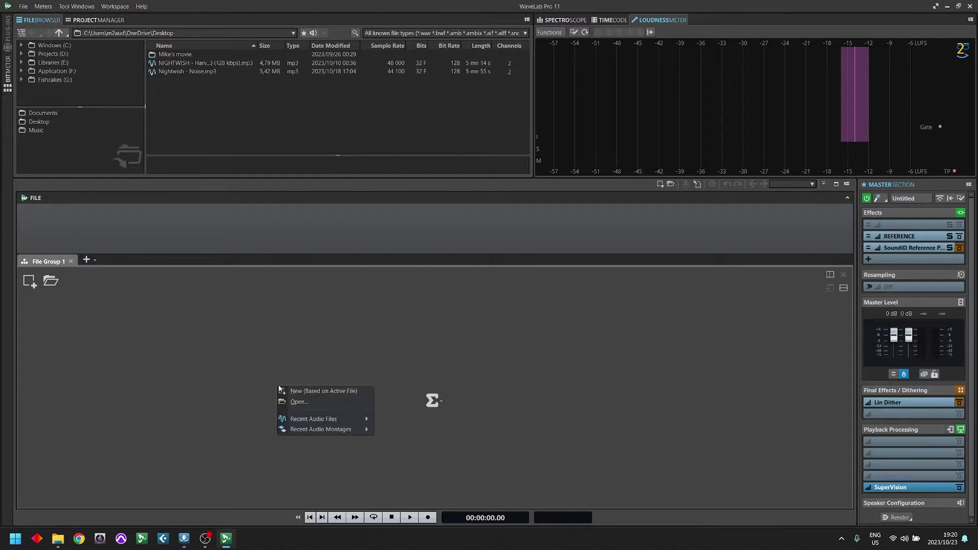
{"action": "mouse_move", "coordinate": [326, 422]}
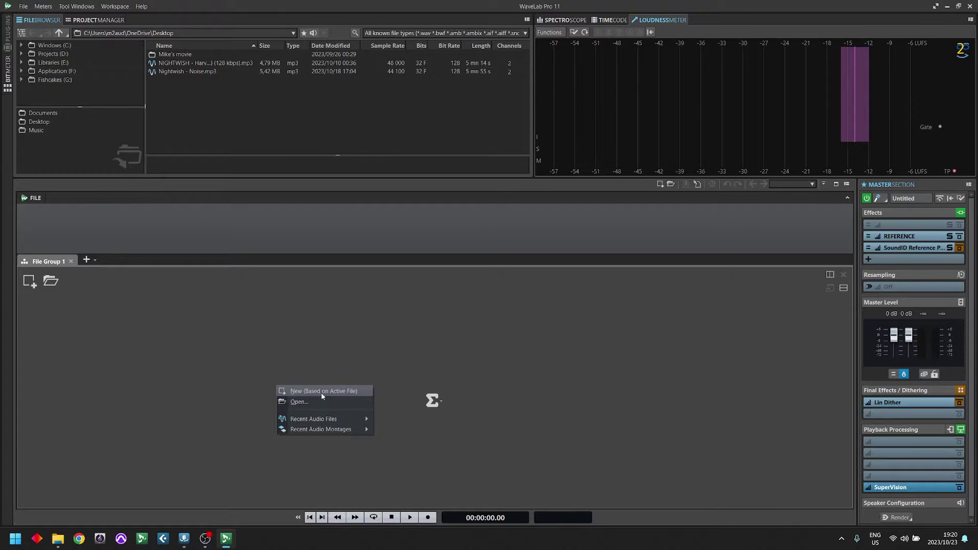
{"action": "left_click", "coordinate": [253, 347]}
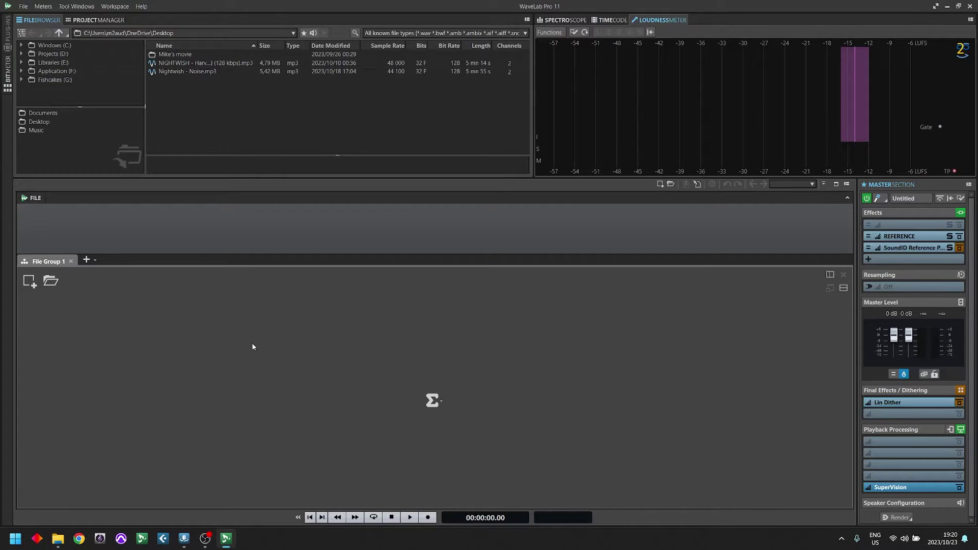
Start setting up a new custom audio montage and review the available sample rates
{"action": "left_click", "coordinate": [29, 281]}
{"action": "left_click", "coordinate": [57, 318]}
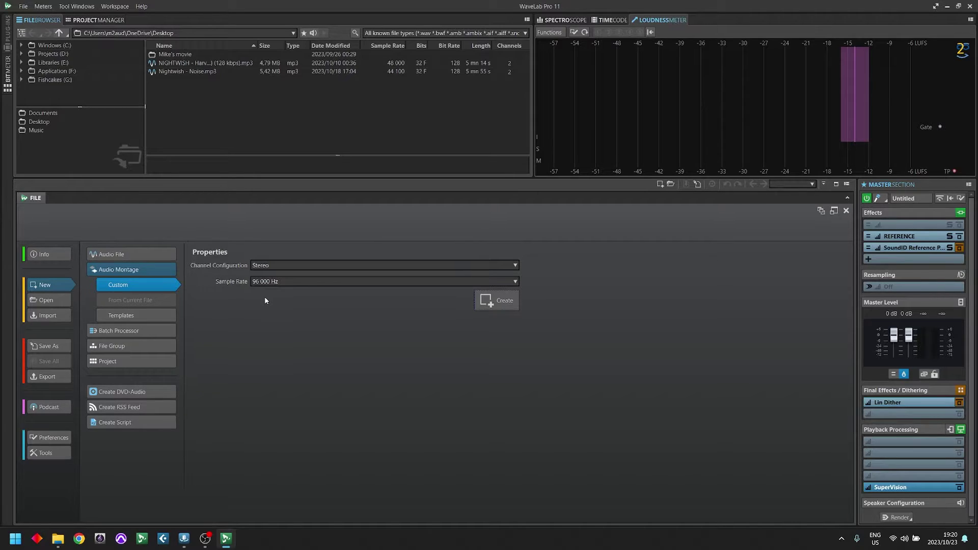
{"action": "left_click", "coordinate": [283, 281]}
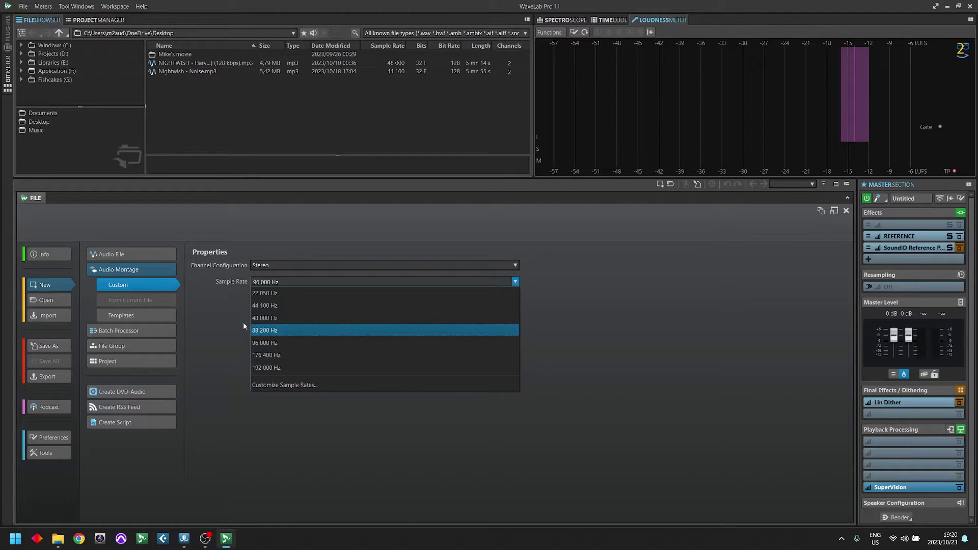
{"action": "left_click", "coordinate": [224, 322]}
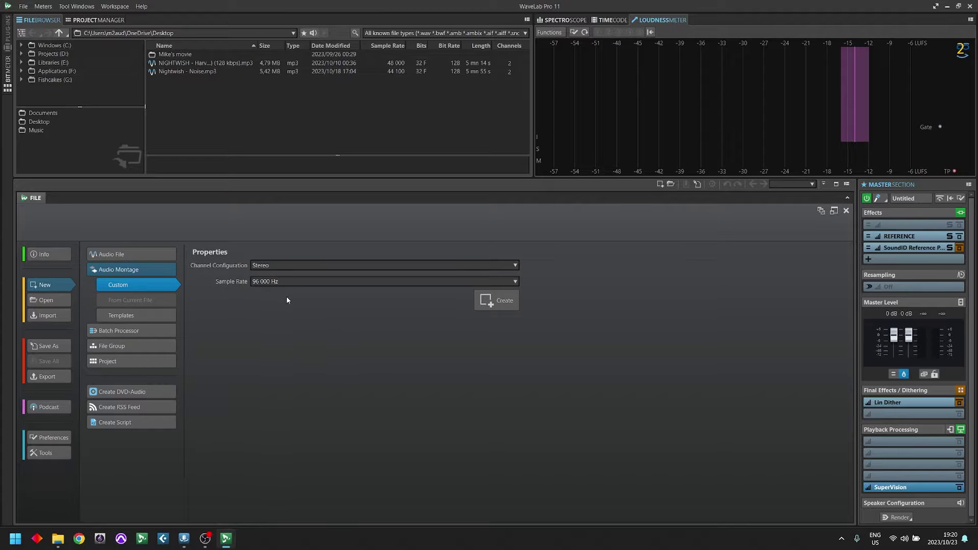
{"action": "left_click", "coordinate": [267, 282]}
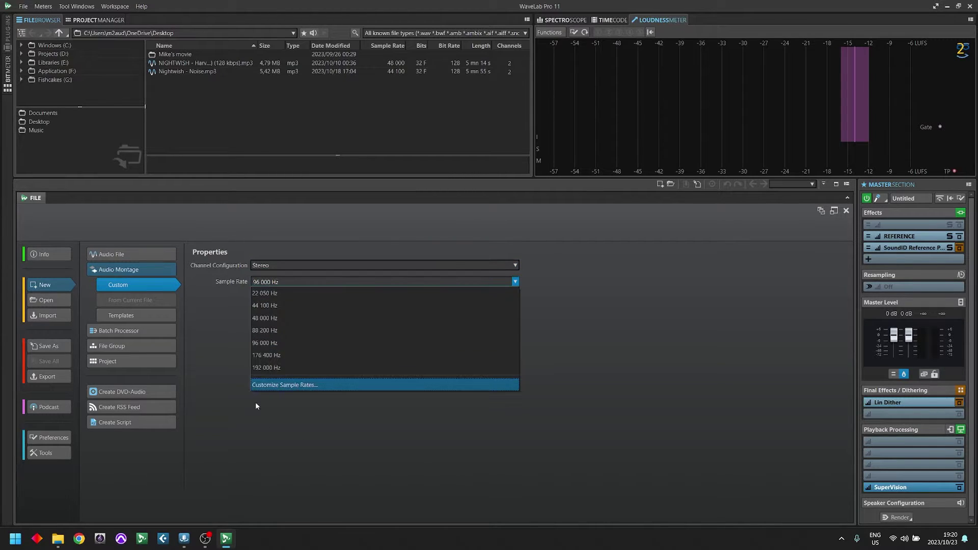
{"action": "left_click", "coordinate": [655, 399]}
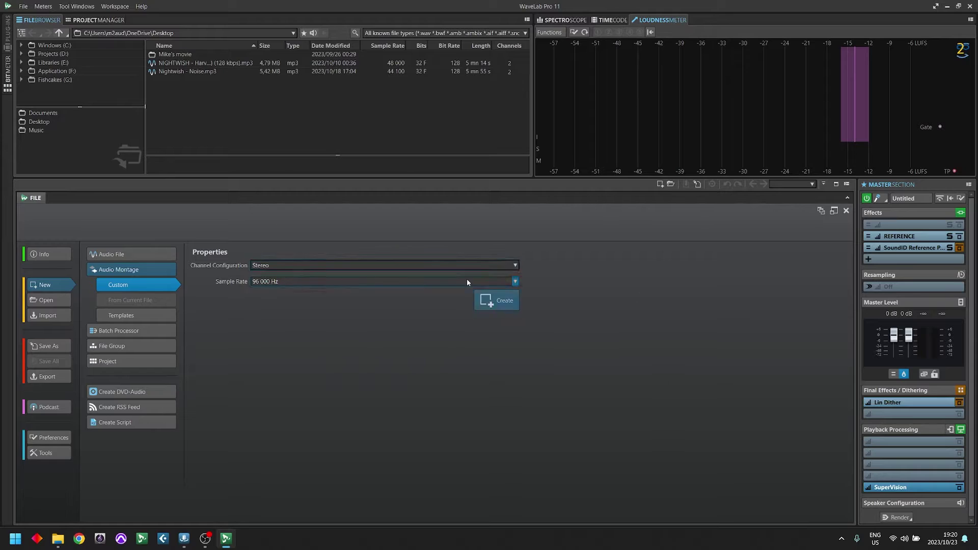
Review the channel configuration options for the new audio montage
{"action": "left_click", "coordinate": [373, 265]}
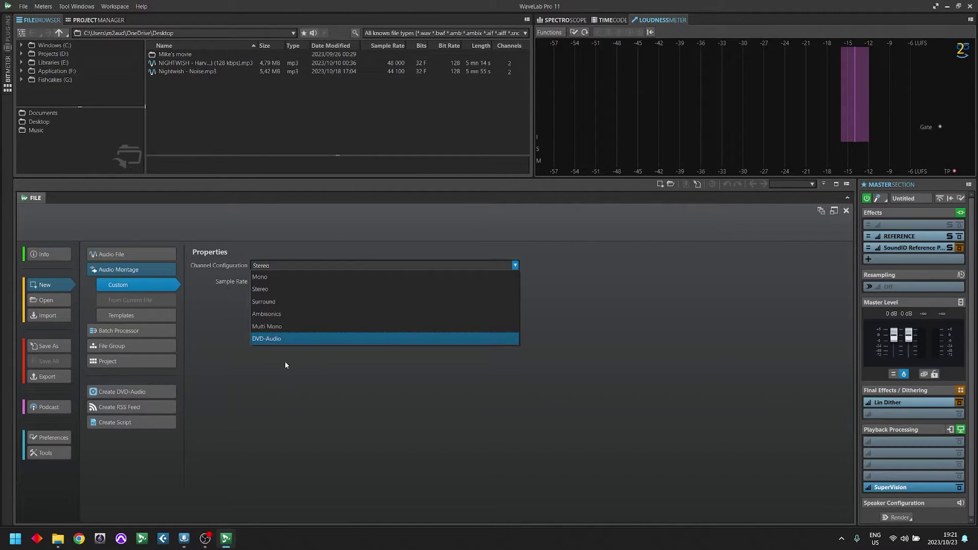
{"action": "left_click", "coordinate": [350, 402]}
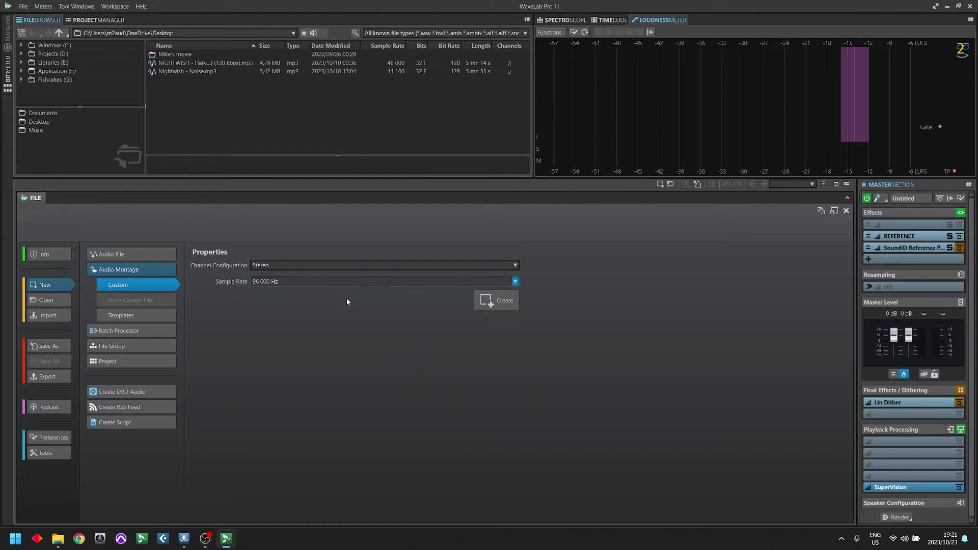
{"action": "left_click", "coordinate": [273, 266]}
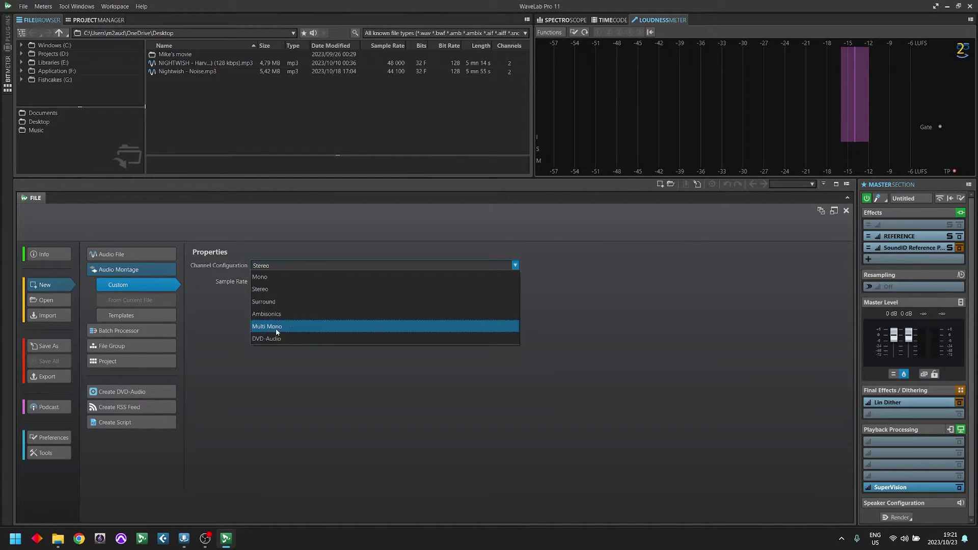
{"action": "left_click", "coordinate": [260, 416]}
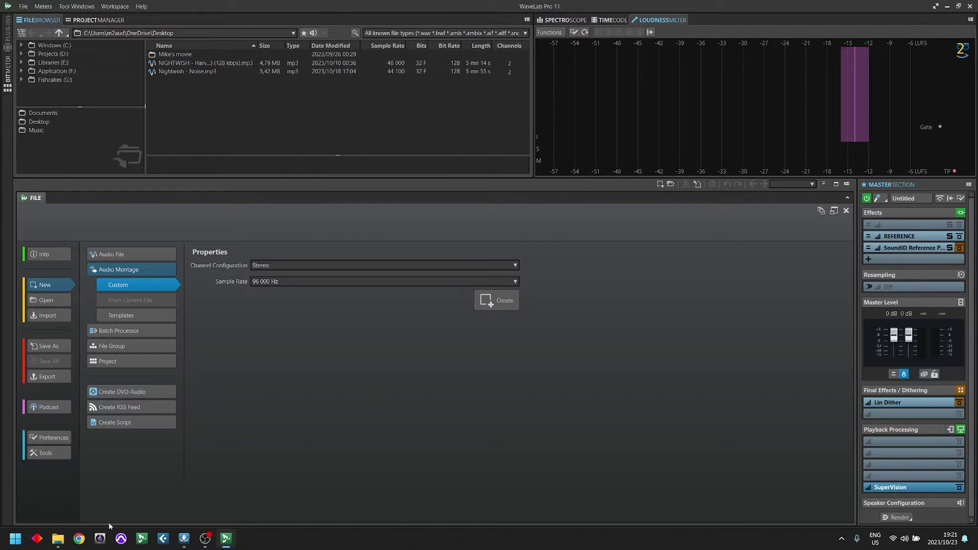
Bring up the _MASTER Files folder in File Explorer and launch MediaInfo beside it
{"action": "mouse_move", "coordinate": [52, 544]}
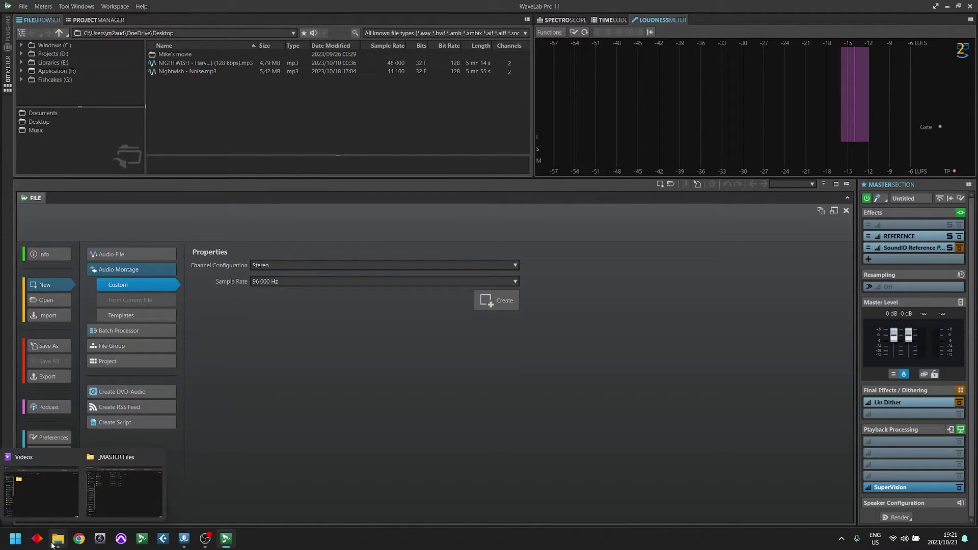
{"action": "left_click", "coordinate": [124, 489]}
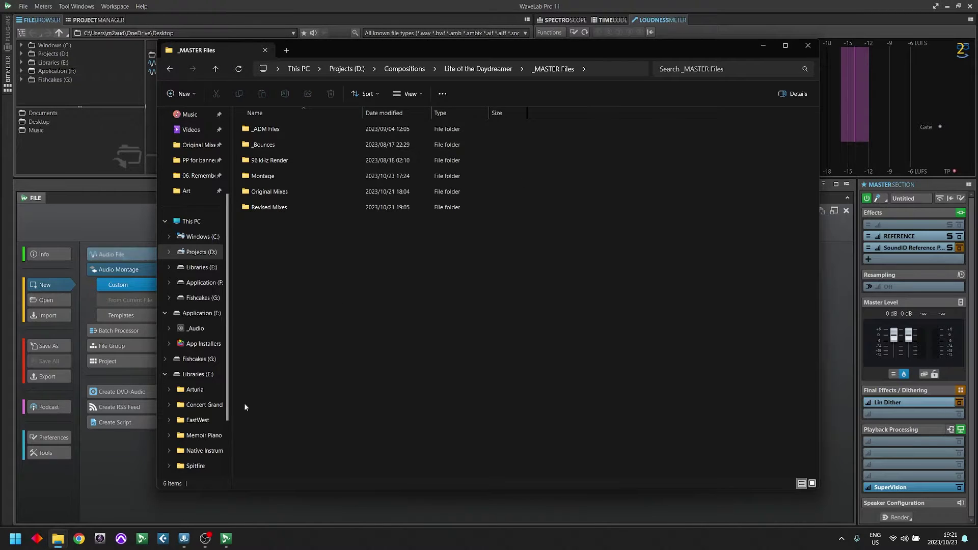
{"action": "left_click", "coordinate": [15, 539]}
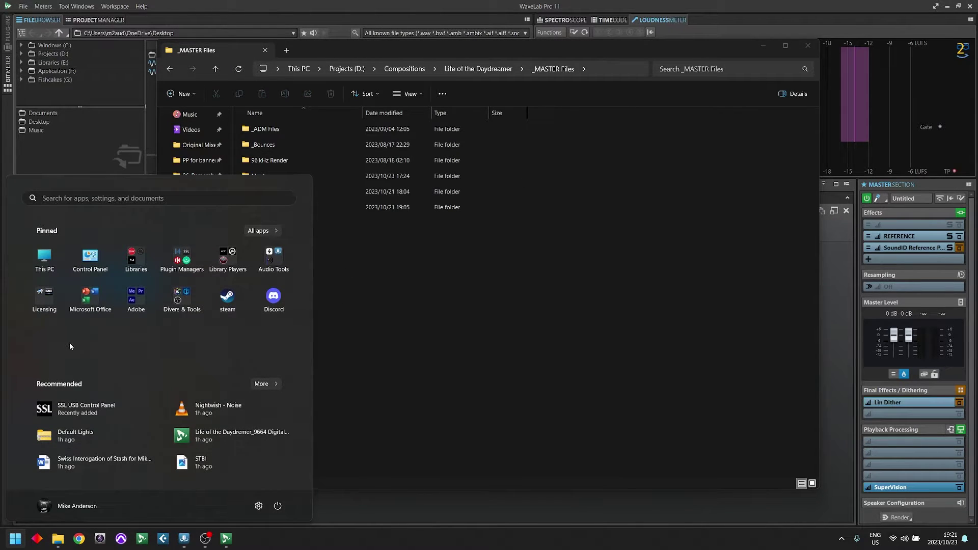
{"action": "left_click", "coordinate": [274, 257]}
{"action": "left_click", "coordinate": [181, 327]}
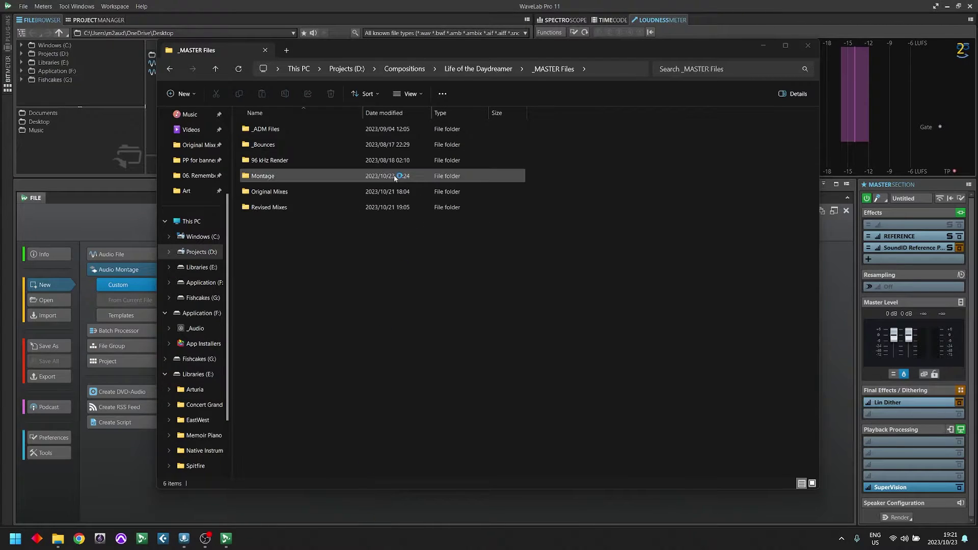
{"action": "left_click_drag", "start_coordinate": [451, 141], "coordinate": [716, 133]}
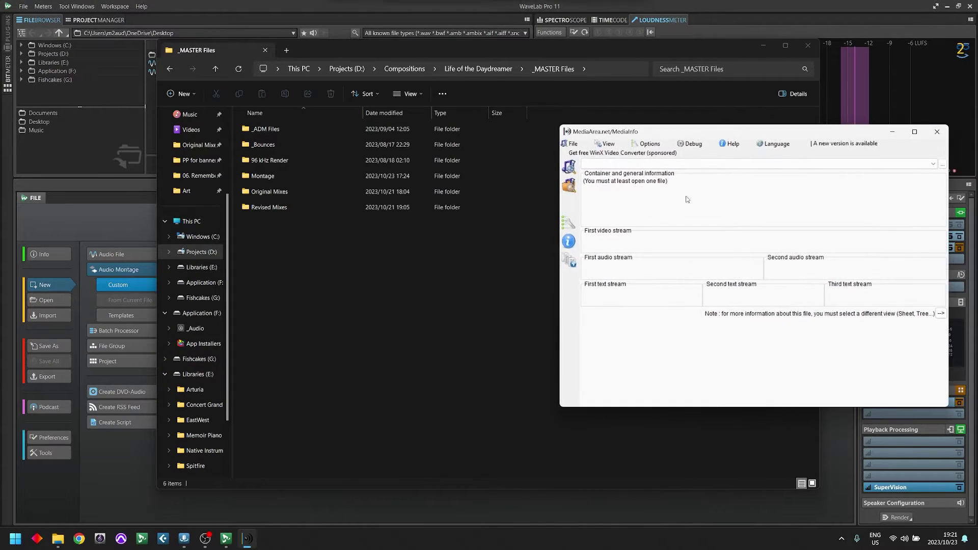
Inspect the audio format of 05. Heal Me from the Original Mixes folder in MediaInfo, and close MediaInfo
{"action": "left_click", "coordinate": [293, 201]}
{"action": "double_click", "coordinate": [293, 197]}
{"action": "left_click", "coordinate": [310, 192]}
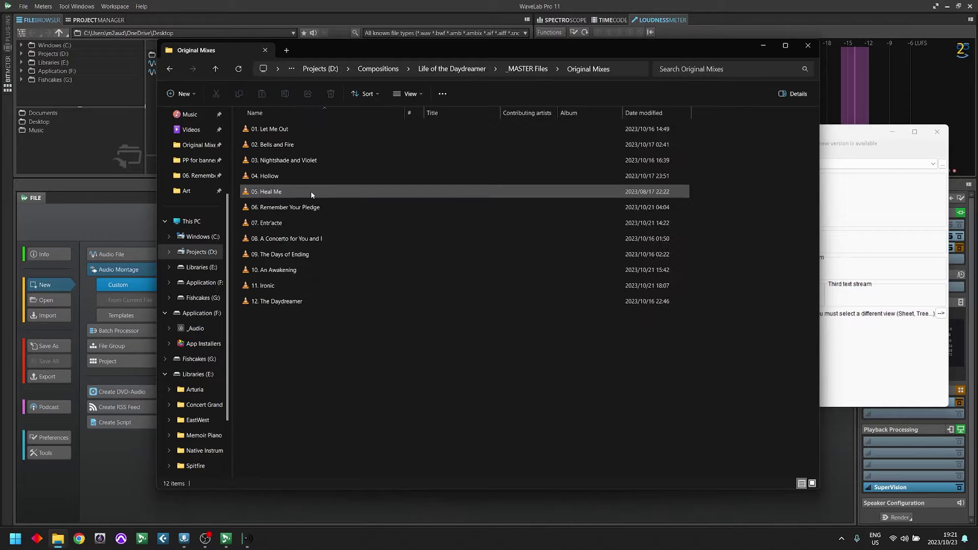
{"action": "left_click_drag", "start_coordinate": [884, 288], "coordinate": [882, 349]}
{"action": "left_click_drag", "start_coordinate": [659, 132], "coordinate": [338, 195]}
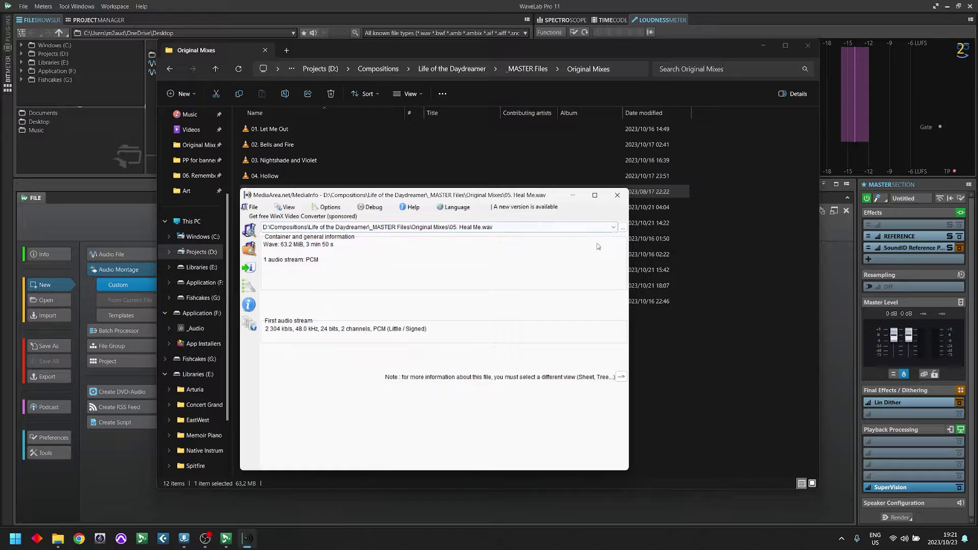
{"action": "left_click", "coordinate": [616, 197]}
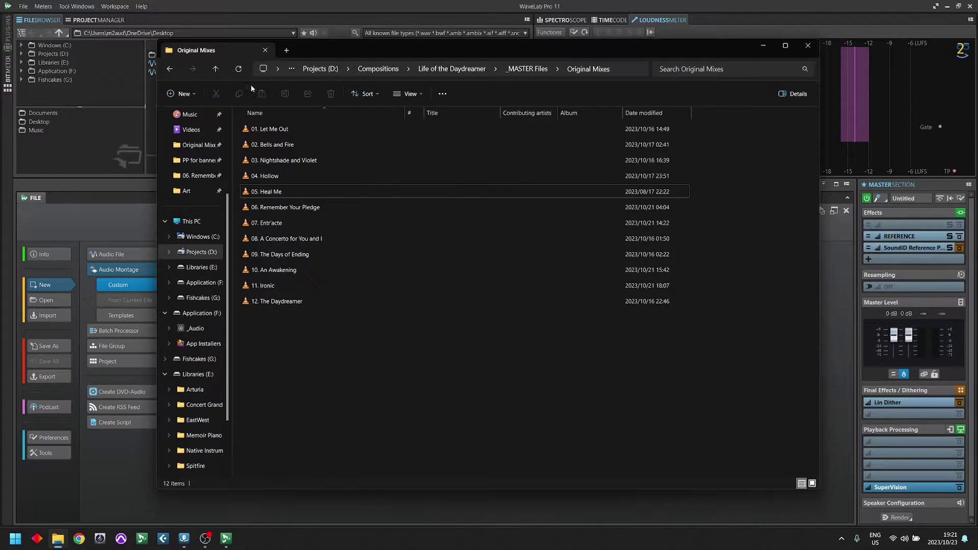
Return to WaveLab Pro and create the custom stereo audio montage at 96 000 Hz
{"action": "left_click", "coordinate": [554, 513]}
{"action": "left_click", "coordinate": [498, 305]}
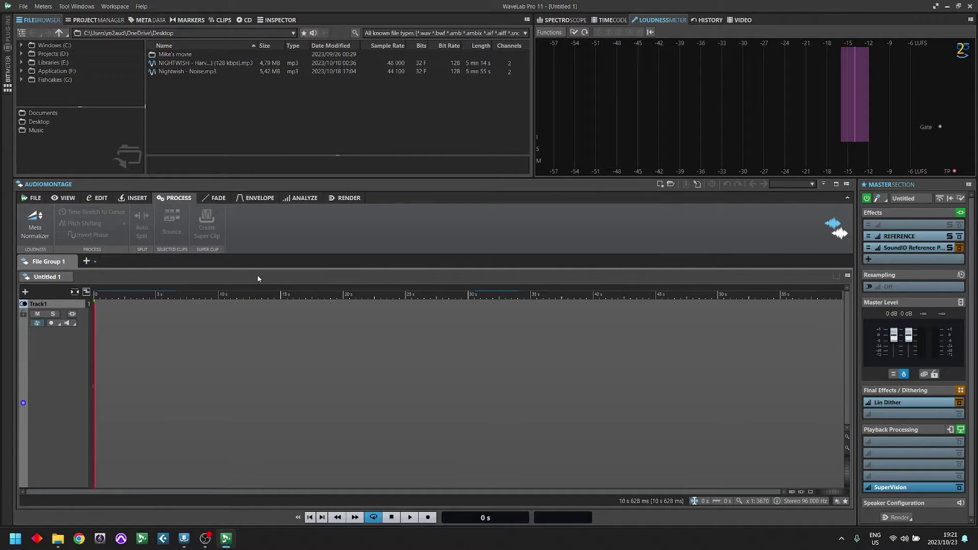
{"action": "right_click", "coordinate": [209, 368]}
{"action": "left_click", "coordinate": [181, 387]}
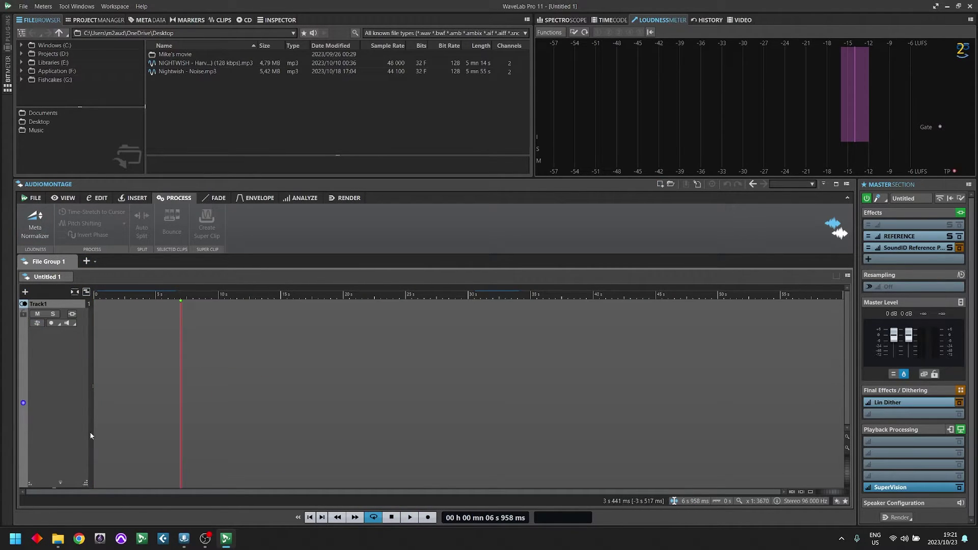
Open the file selector for inserting audio files into Track1 of the new montage
{"action": "right_click", "coordinate": [257, 360]}
{"action": "mouse_move", "coordinate": [352, 421]}
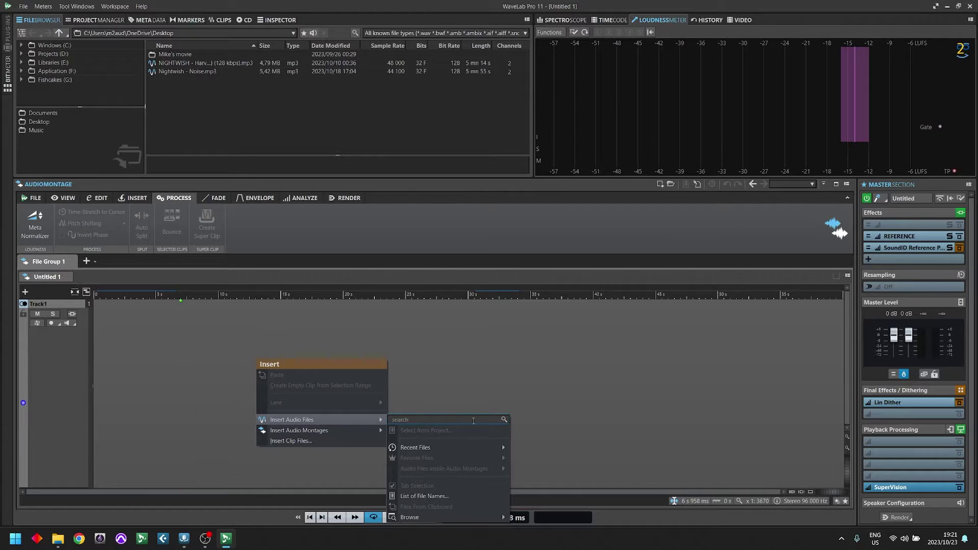
{"action": "mouse_move", "coordinate": [446, 518]}
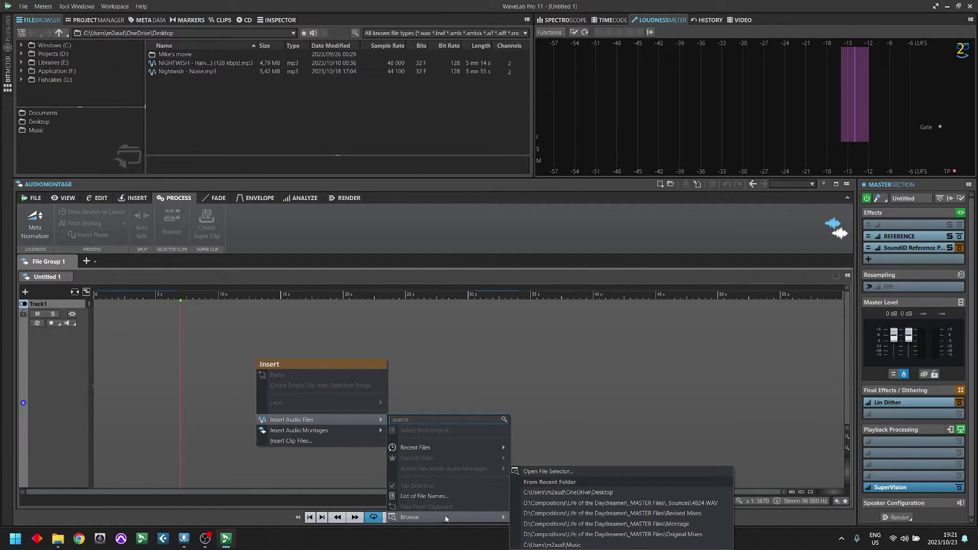
{"action": "left_click", "coordinate": [544, 470]}
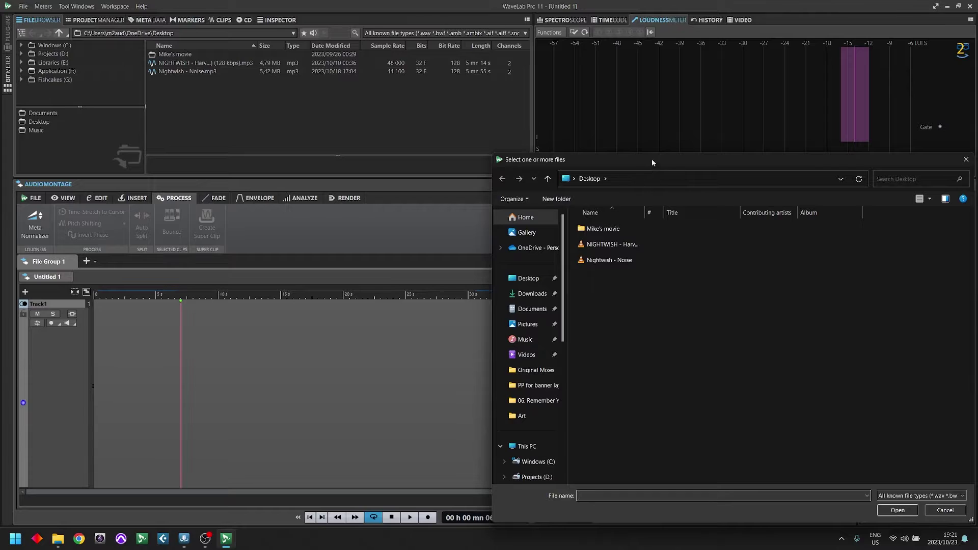
{"action": "left_click_drag", "start_coordinate": [652, 159], "coordinate": [399, 135]}
Browse to the Original Mixes folder in D:\Compositions\Life of the Daydreamer\_MASTER Files
{"action": "scroll", "coordinate": [295, 382], "scroll_direction": "down", "scroll_amount": 2}
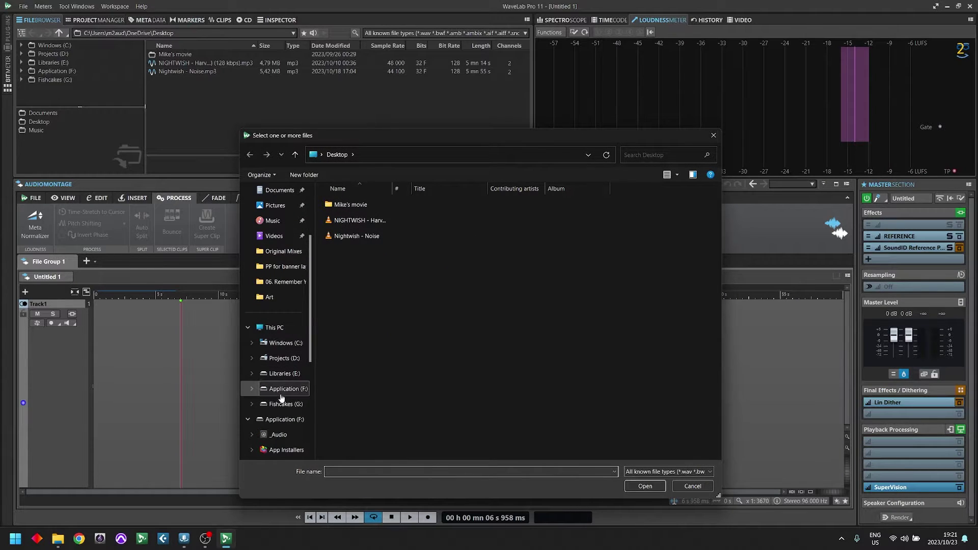
{"action": "left_click", "coordinate": [275, 327]}
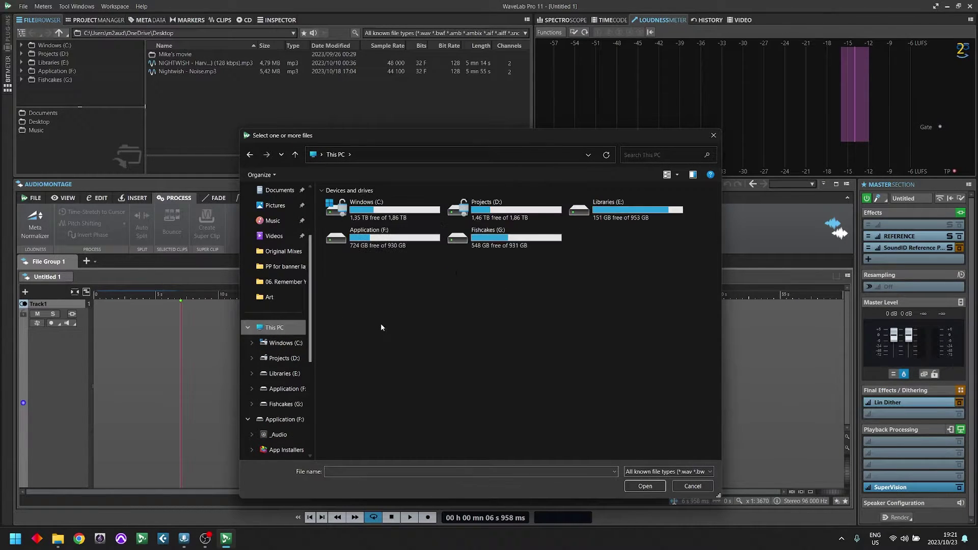
{"action": "double_click", "coordinate": [473, 208]}
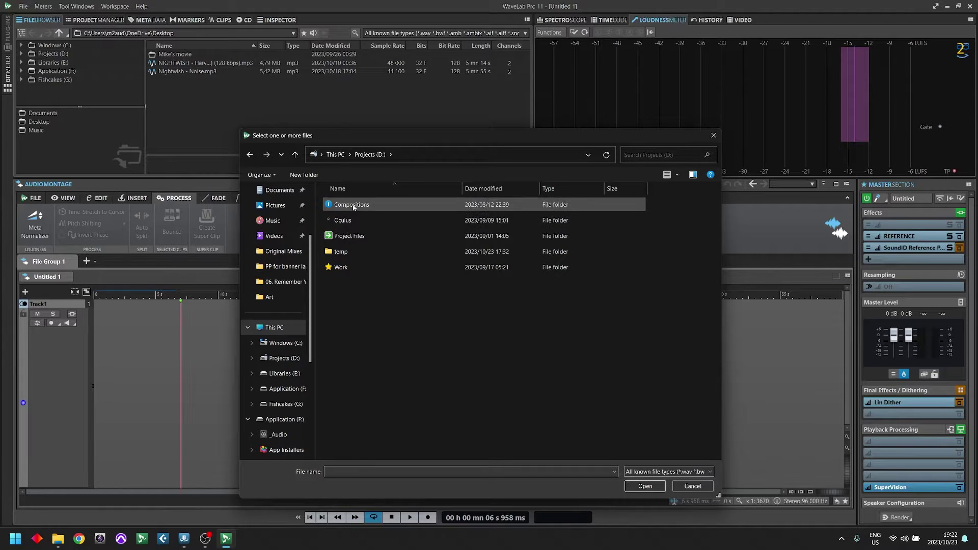
{"action": "double_click", "coordinate": [351, 205]}
{"action": "double_click", "coordinate": [356, 220]}
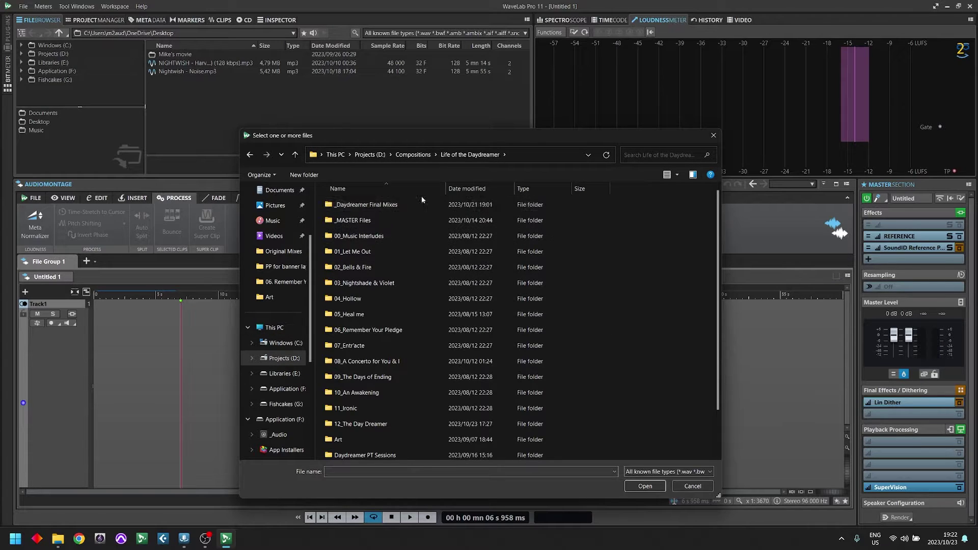
{"action": "double_click", "coordinate": [381, 221]}
{"action": "double_click", "coordinate": [371, 267]}
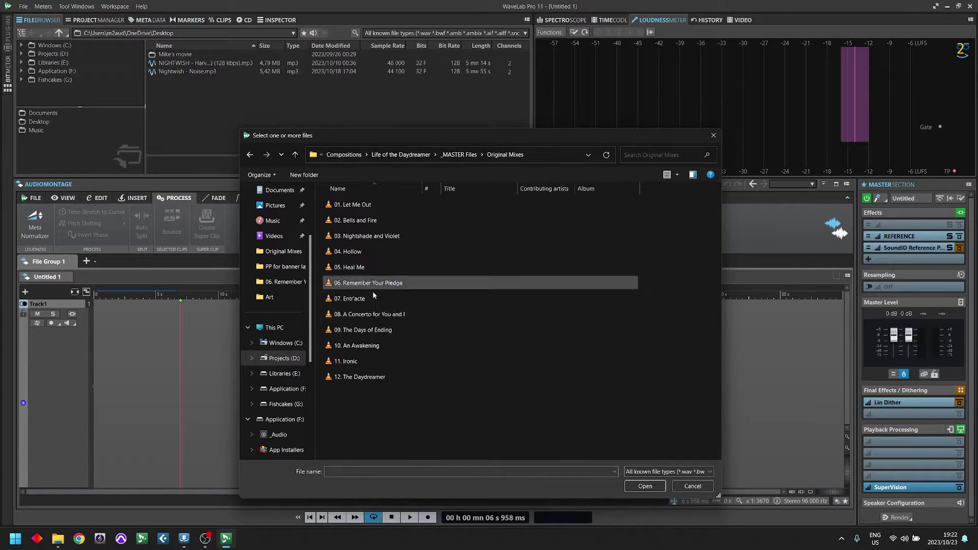
Choose all twelve original mixes for insertion and agree to create resampled copies at the montage's 96 000 Hz
{"action": "key", "text": "ctrl+a"}
{"action": "left_click", "coordinate": [646, 488]}
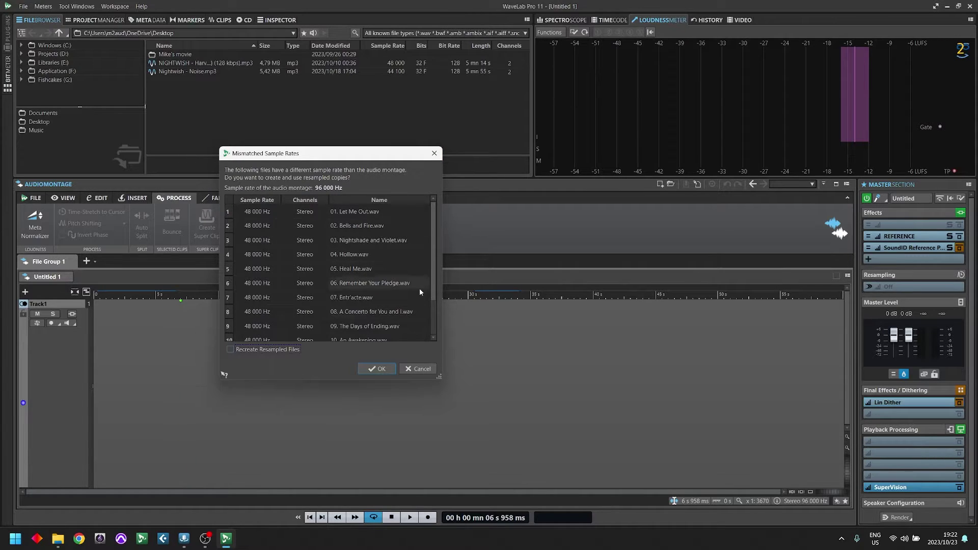
{"action": "left_click", "coordinate": [384, 373]}
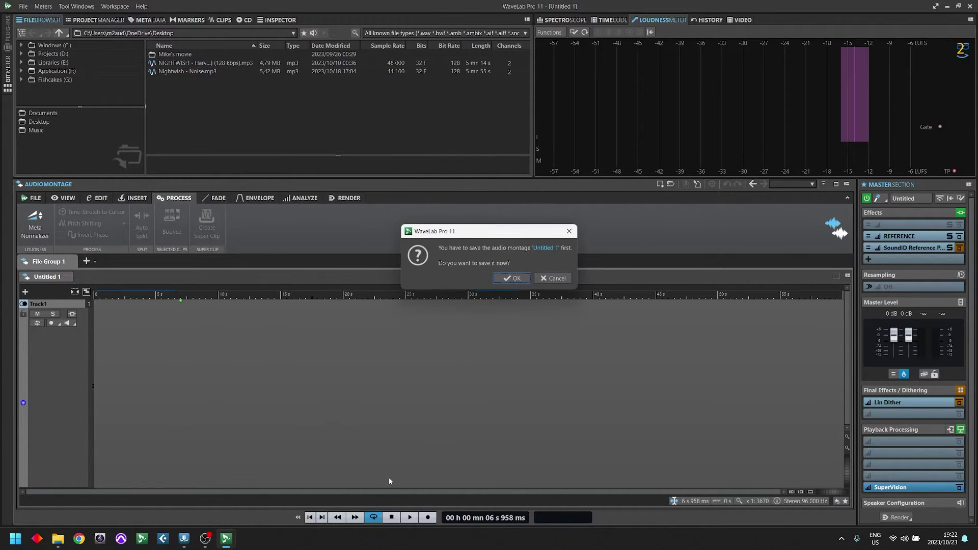
Save the audio montage as Life of the Daydreamer_9664 Digital Master_V1_ in the _MASTER Files\Montage folder
{"action": "left_click", "coordinate": [515, 279]}
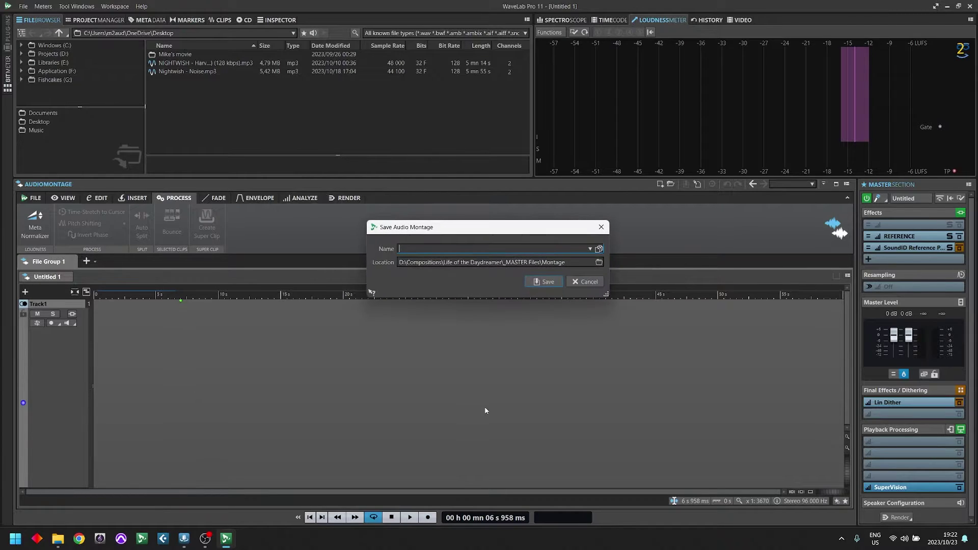
{"action": "left_click_drag", "start_coordinate": [549, 224], "coordinate": [352, 177]}
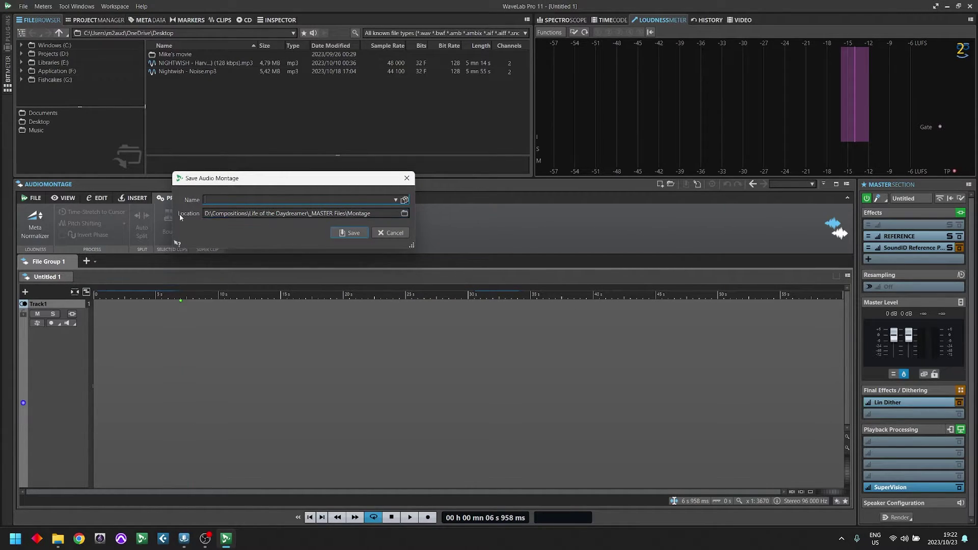
{"action": "left_click_drag", "start_coordinate": [213, 212], "coordinate": [371, 213]}
{"action": "left_click", "coordinate": [235, 196]}
{"action": "type", "text": "Life"}
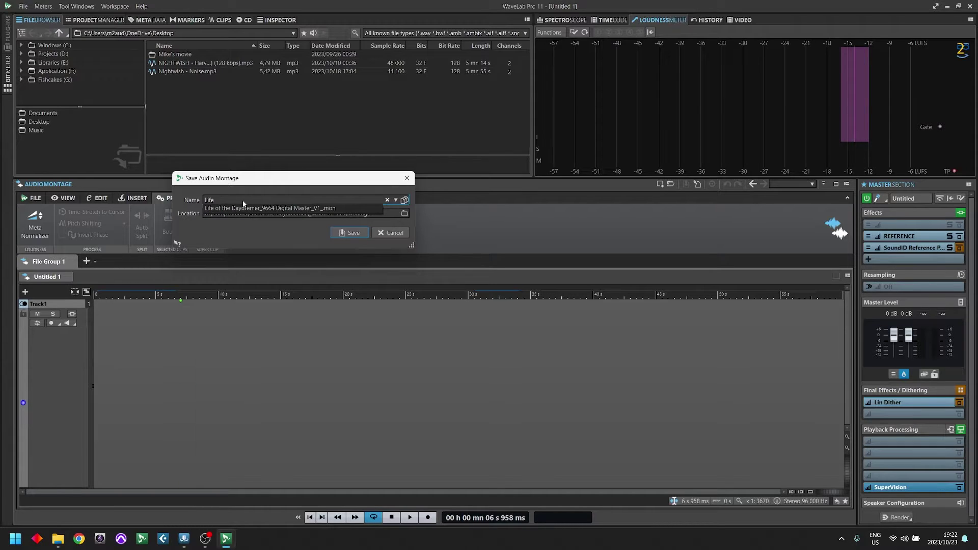
{"action": "type", "text": " of the Daydreamer"}
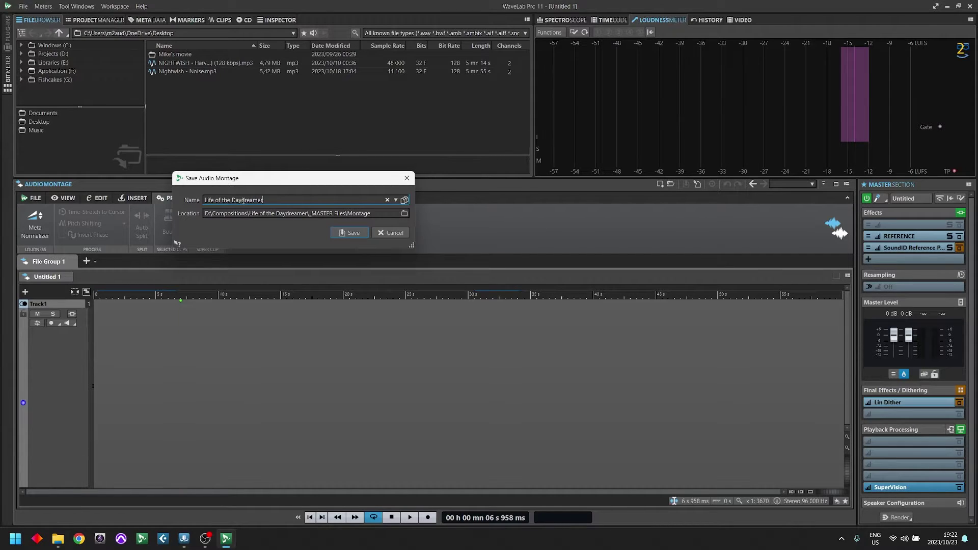
{"action": "type", "text": "_"}
{"action": "type", "text": "Digital"}
{"action": "type", "text": "ster_V1_"}
{"action": "key", "text": "BackSpace"}
{"action": "left_click", "coordinate": [349, 233]}
Check the order of the resampled files and insert them as lanes, staggered on two alternating lanes from the start of the audio montage
{"action": "left_click_drag", "start_coordinate": [459, 106], "coordinate": [297, 87]}
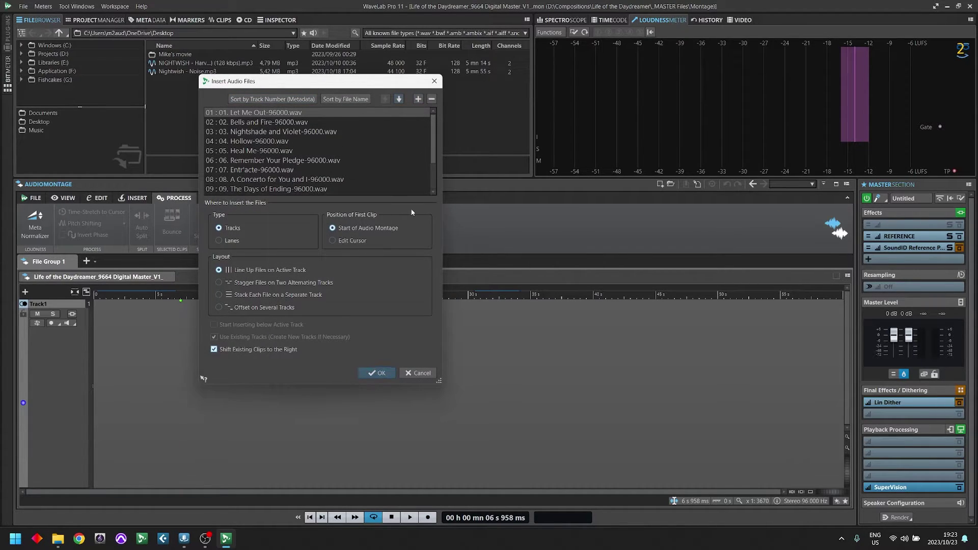
{"action": "scroll", "coordinate": [284, 156], "scroll_direction": "down", "scroll_amount": 1}
{"action": "scroll", "coordinate": [284, 156], "scroll_direction": "up", "scroll_amount": 1}
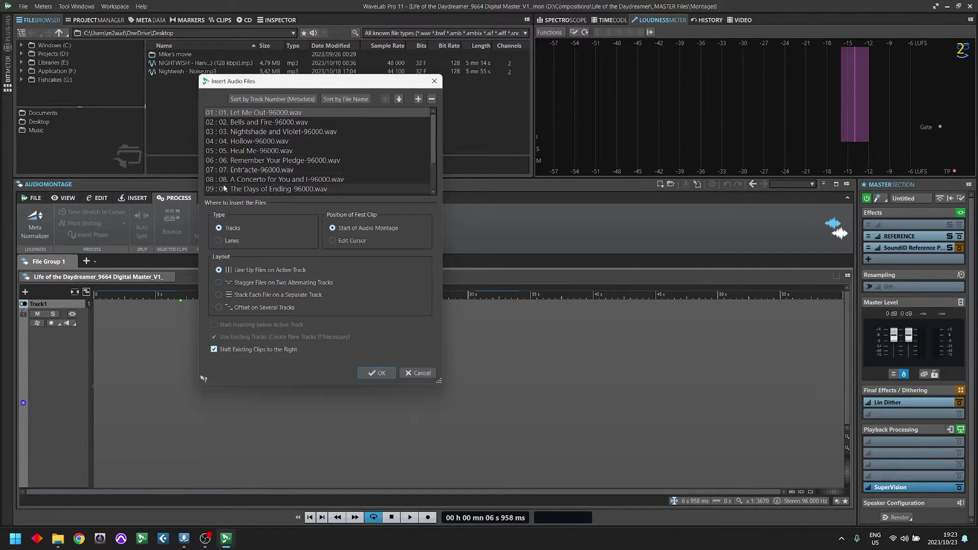
{"action": "scroll", "coordinate": [226, 188], "scroll_direction": "down", "scroll_amount": 1}
{"action": "scroll", "coordinate": [229, 162], "scroll_direction": "up", "scroll_amount": 1}
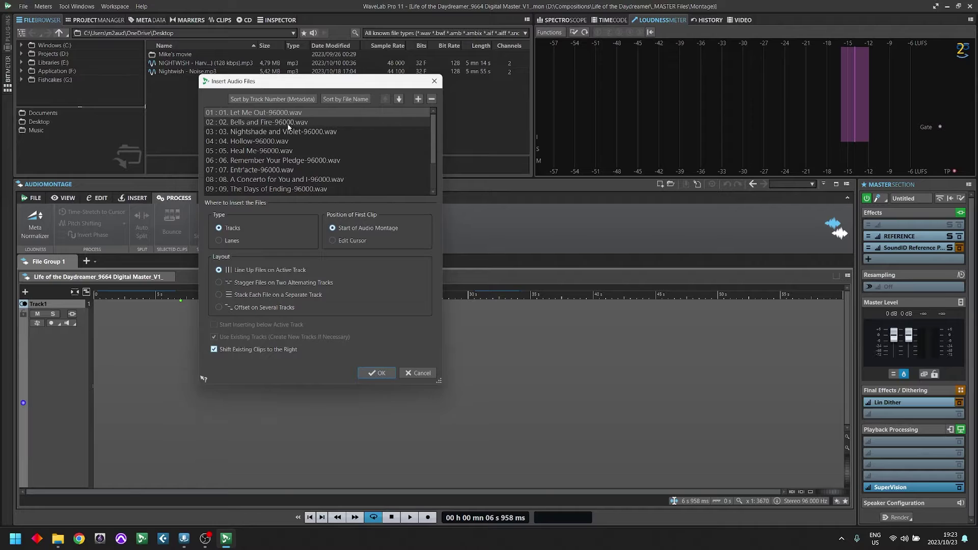
{"action": "scroll", "coordinate": [286, 152], "scroll_direction": "down", "scroll_amount": 2}
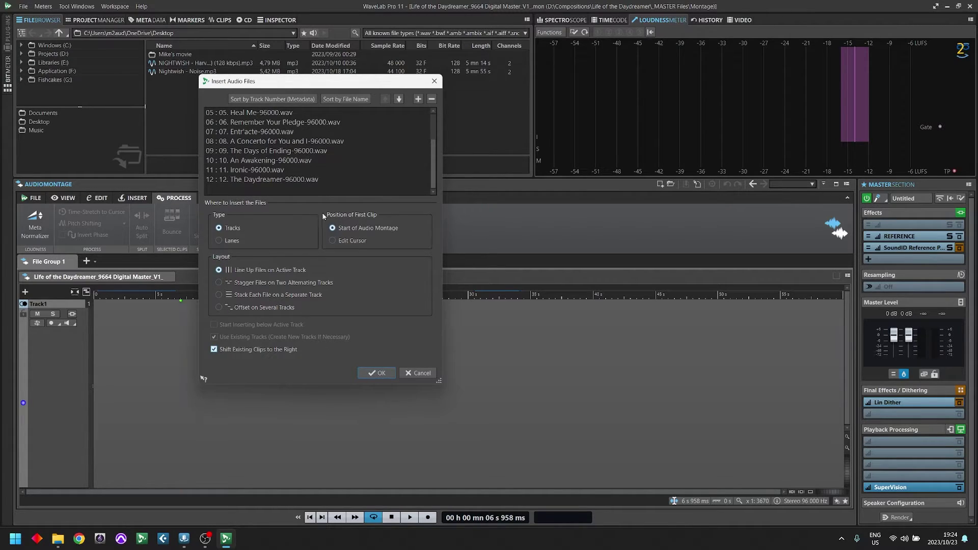
{"action": "left_click", "coordinate": [285, 285]}
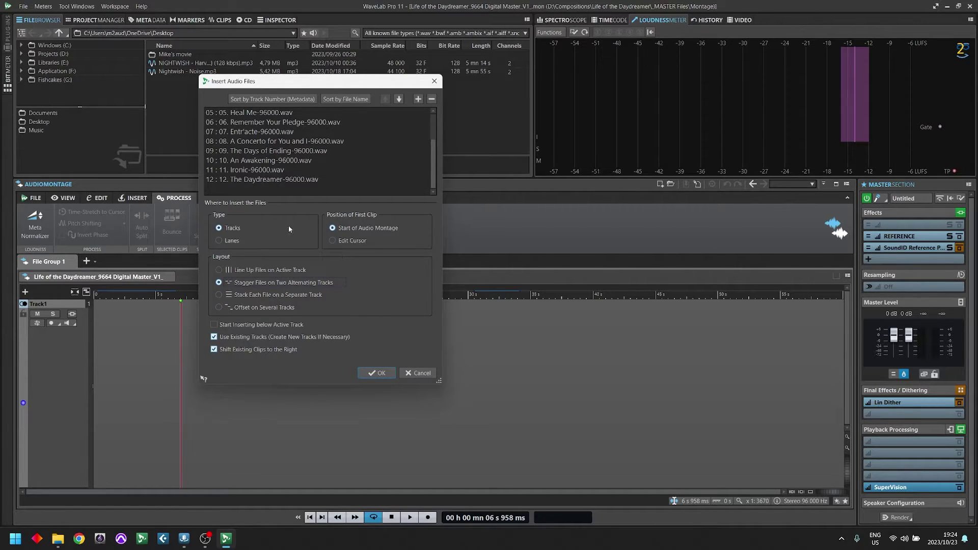
{"action": "left_click", "coordinate": [232, 240]}
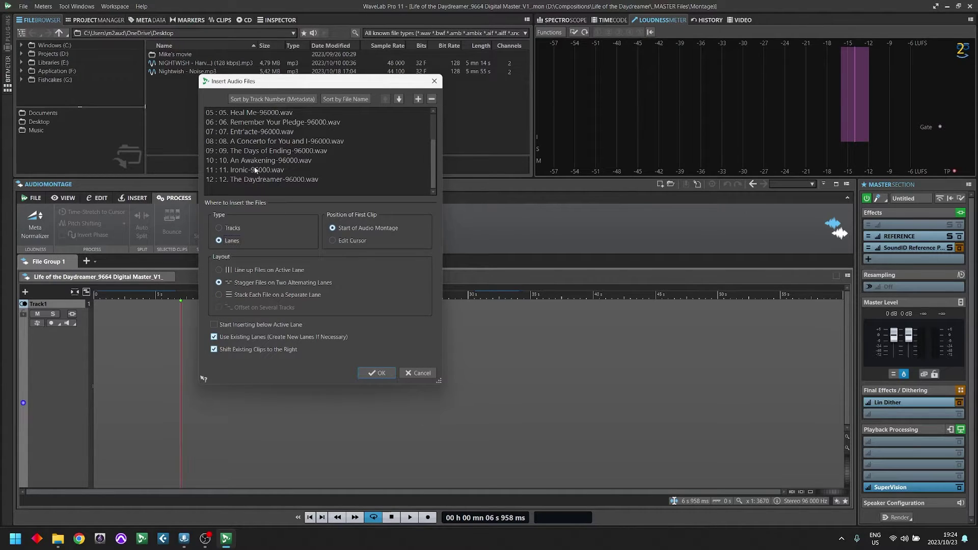
{"action": "left_click", "coordinate": [380, 373]}
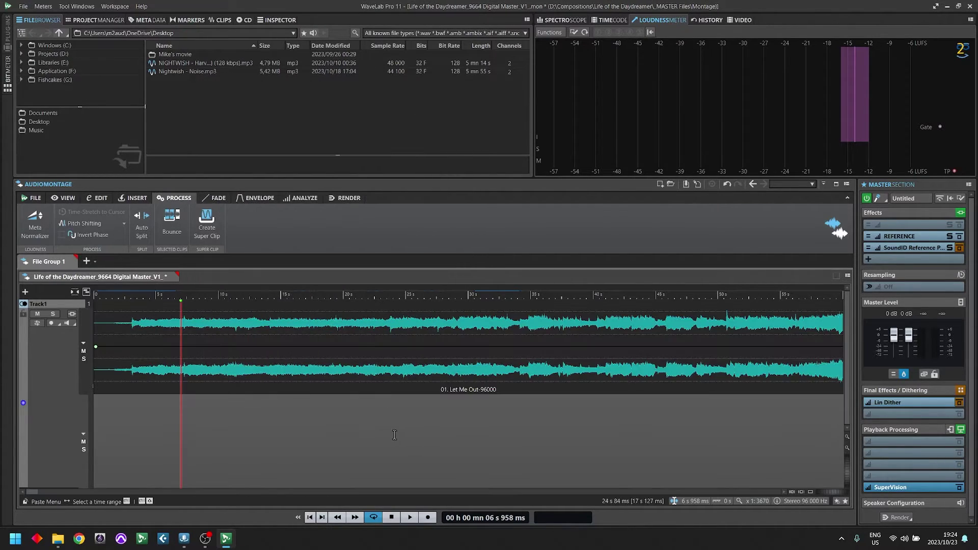
Collapse the first lane of Track1 and expand it again
{"action": "left_click", "coordinate": [227, 414]}
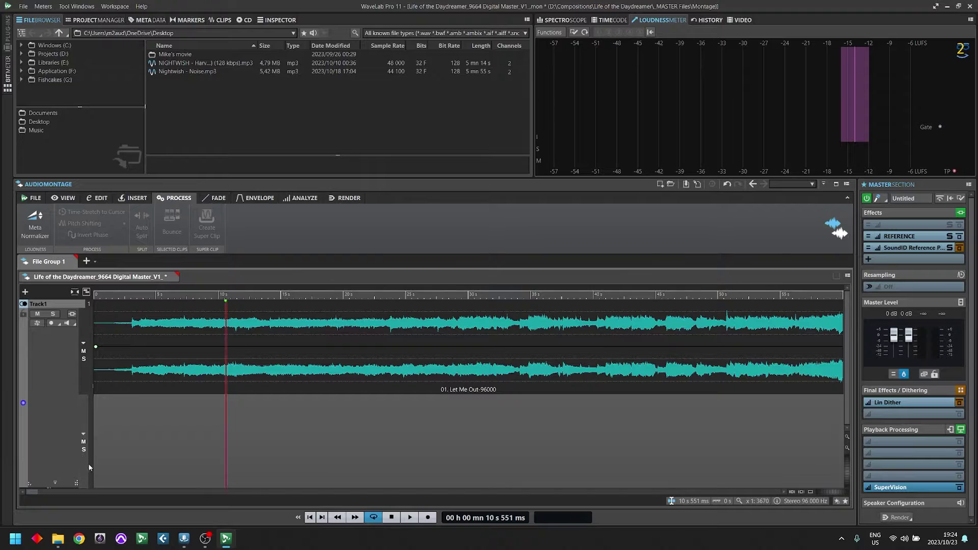
{"action": "left_click", "coordinate": [211, 464]}
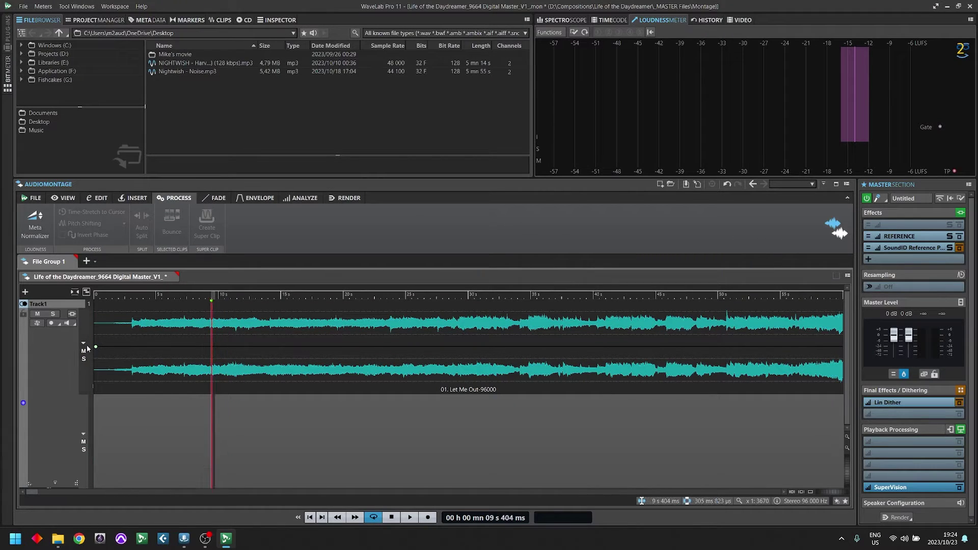
{"action": "left_click", "coordinate": [84, 342]}
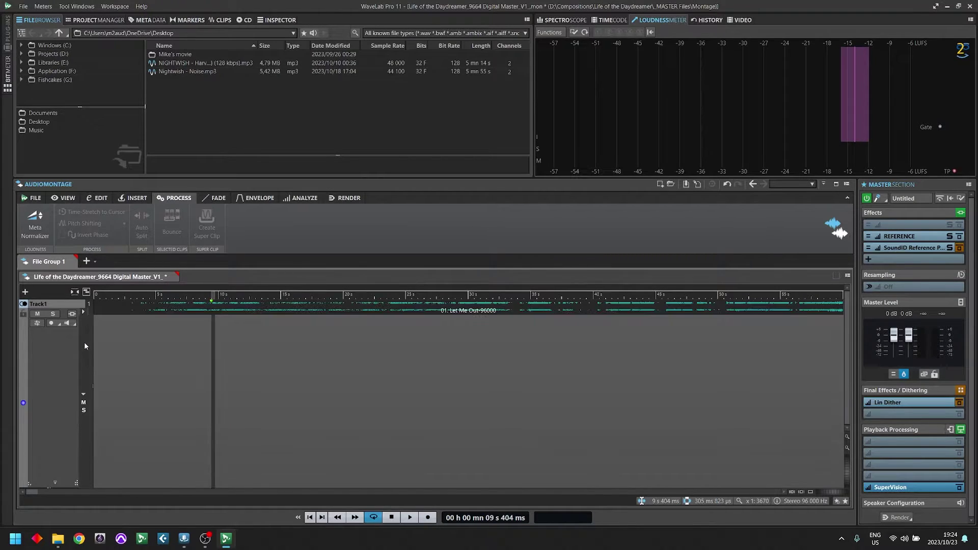
{"action": "left_click", "coordinate": [84, 311]}
{"action": "left_click", "coordinate": [324, 356]}
Look over the staggered clips across both lanes of the whole montage, returning the edit cursor to the start
{"action": "scroll", "coordinate": [374, 427], "scroll_direction": "down", "scroll_amount": 1}
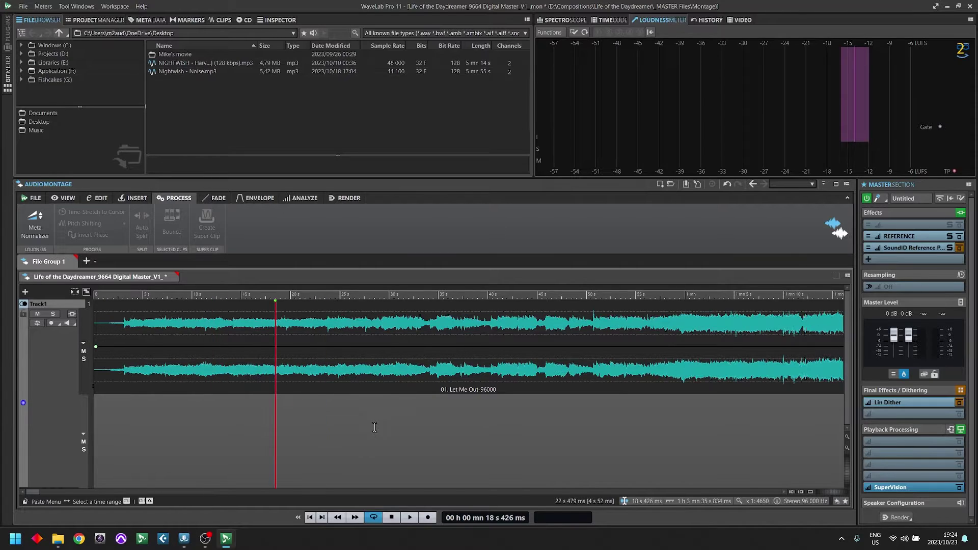
{"action": "scroll", "coordinate": [575, 418], "scroll_direction": "down", "scroll_amount": 15}
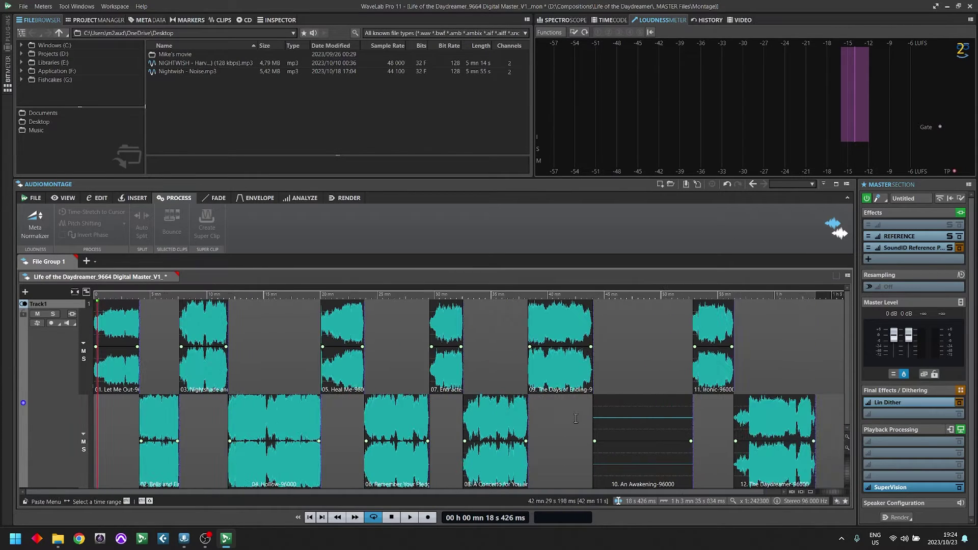
{"action": "left_click", "coordinate": [661, 442]}
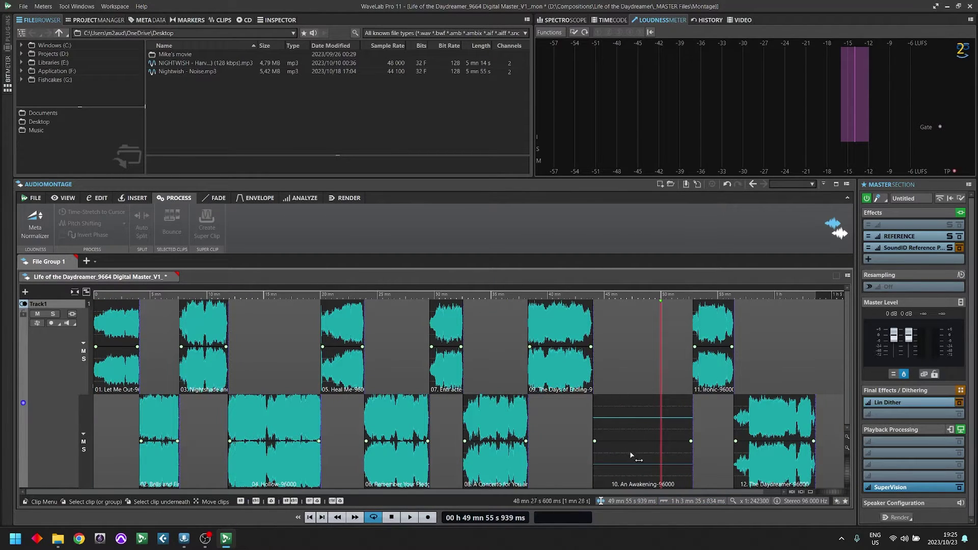
{"action": "key", "text": "Home"}
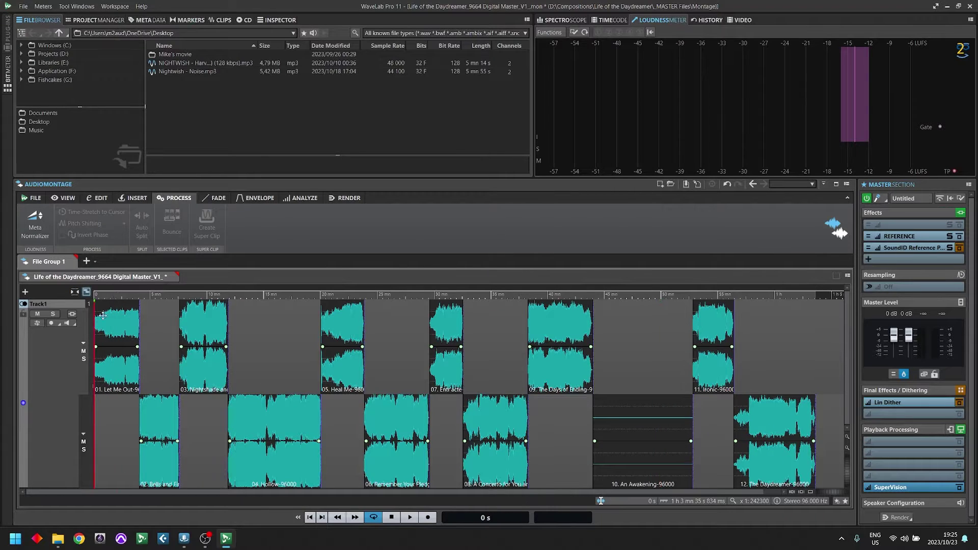
{"action": "scroll", "coordinate": [103, 315], "scroll_direction": "up", "scroll_amount": 3}
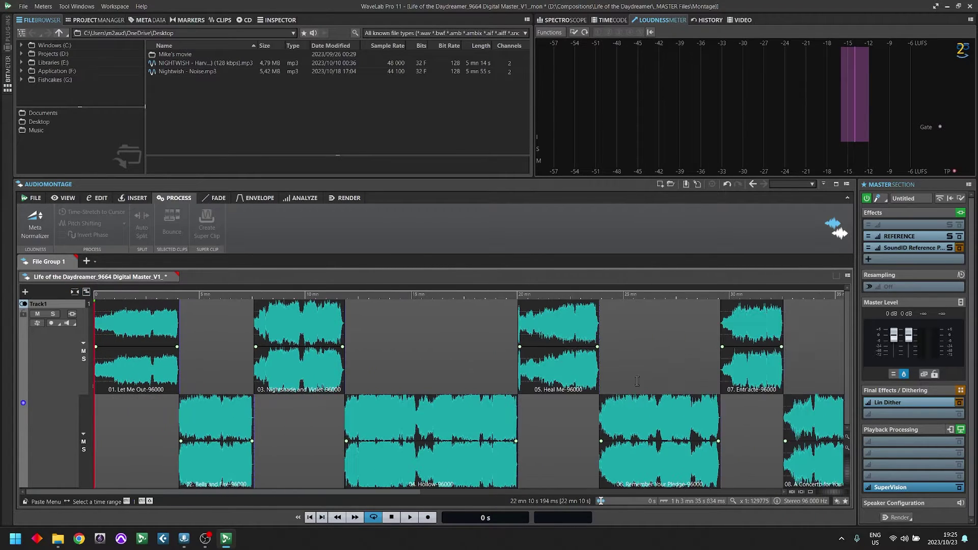
{"action": "scroll", "coordinate": [636, 381], "scroll_direction": "down", "scroll_amount": 4}
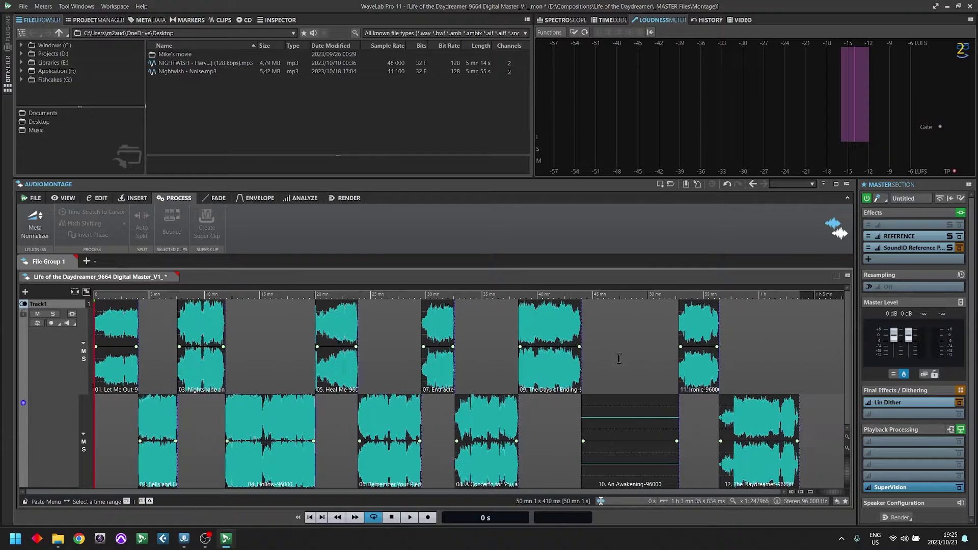
{"action": "scroll", "coordinate": [183, 426], "scroll_direction": "up", "scroll_amount": 4}
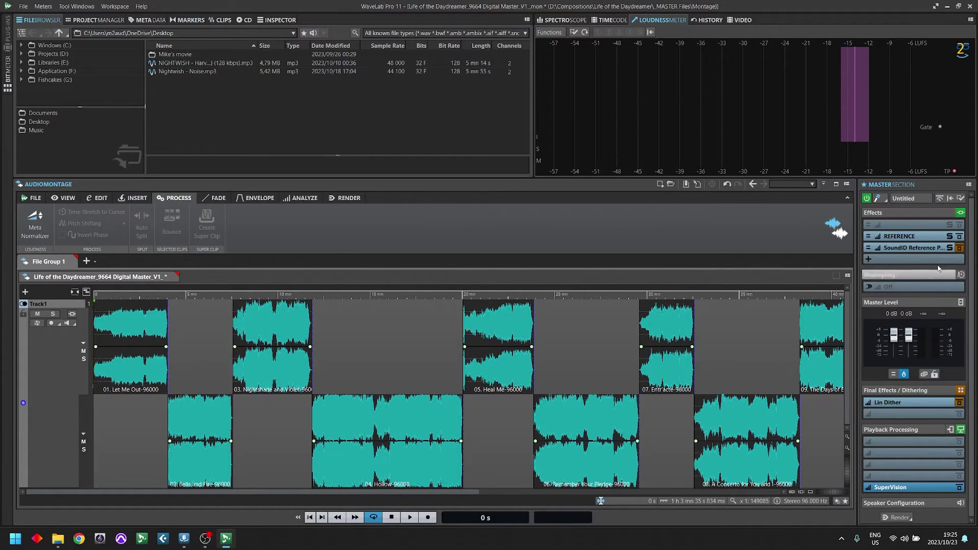
Show the Inspector, enlarge its area above the montage, and select the 01. Let Me Out clip
{"action": "mouse_move", "coordinate": [932, 241]}
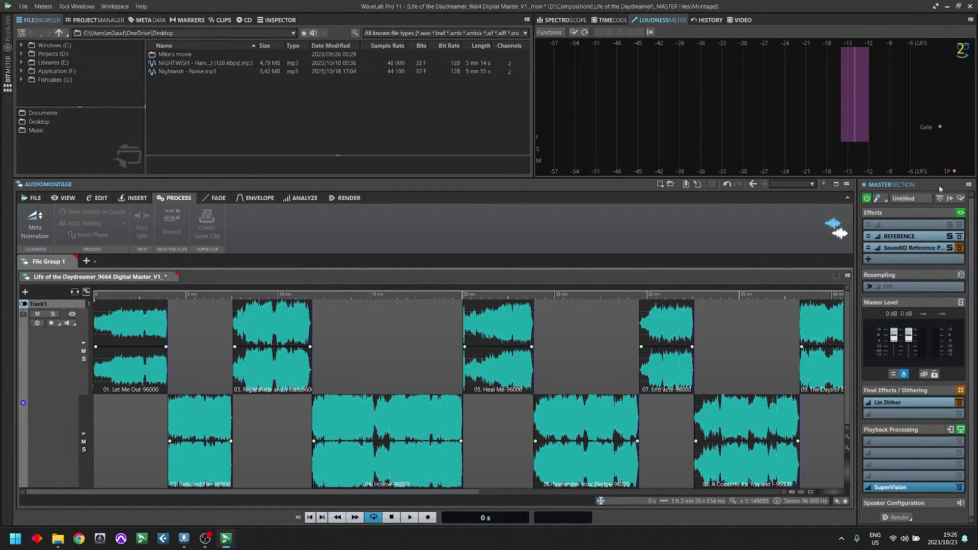
{"action": "left_click", "coordinate": [278, 20]}
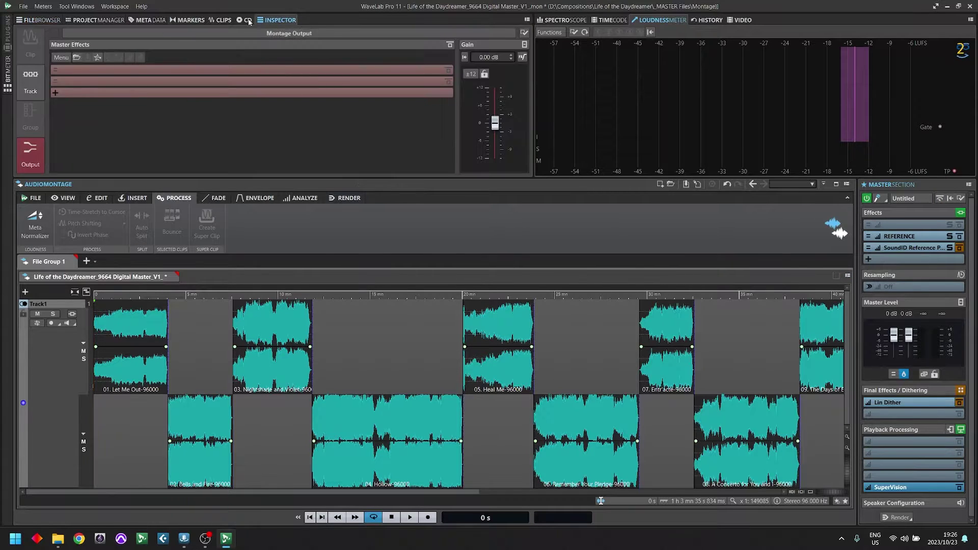
{"action": "left_click_drag", "start_coordinate": [308, 178], "coordinate": [323, 246]}
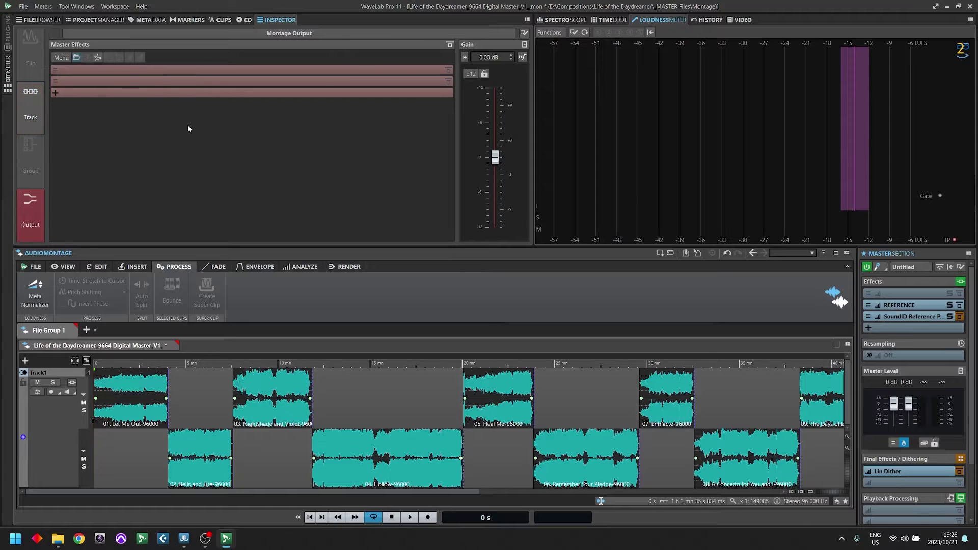
{"action": "left_click", "coordinate": [134, 405]}
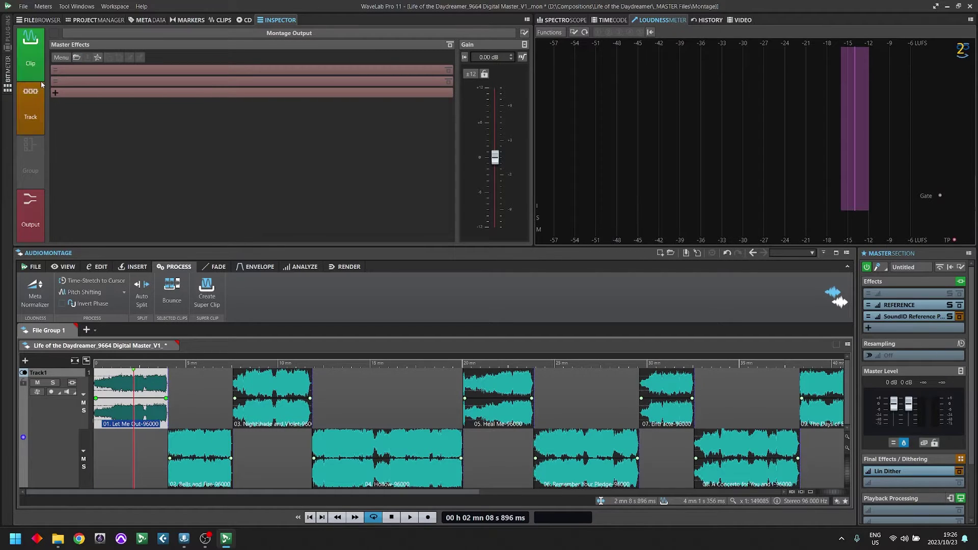
Insert the Frequency equalizer as a clip effect on 01. Let Me Out, moving its window aside and closing it
{"action": "left_click", "coordinate": [138, 410]}
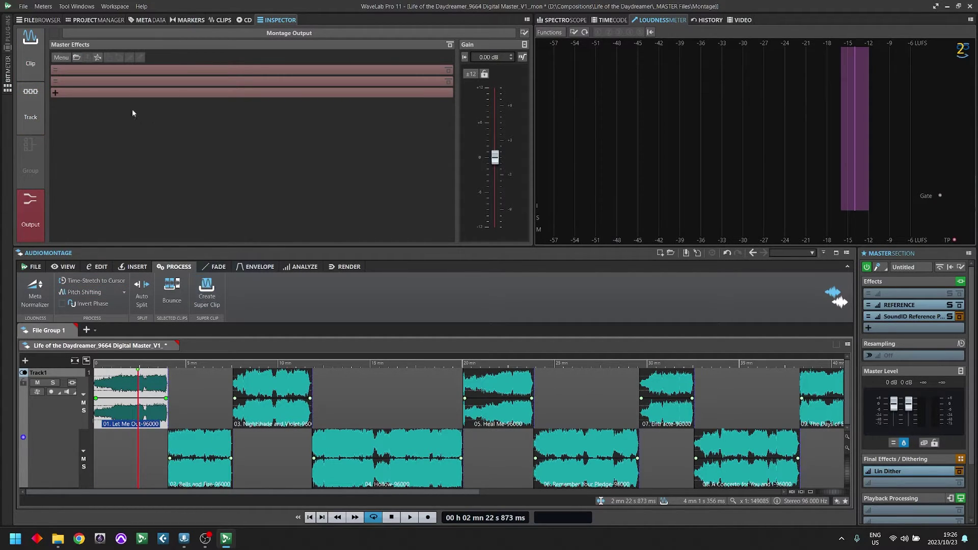
{"action": "left_click", "coordinate": [29, 60]}
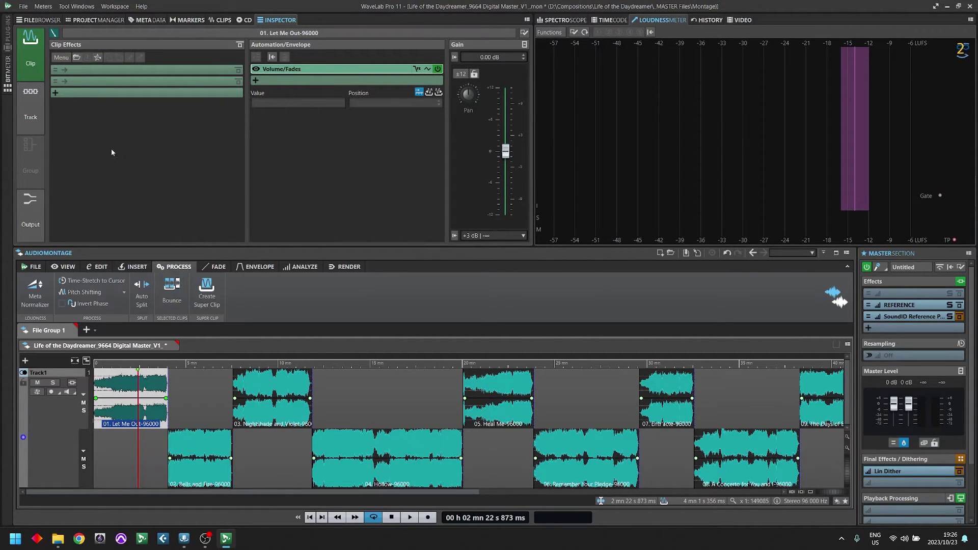
{"action": "left_click", "coordinate": [99, 80]}
{"action": "type", "text": "fre"}
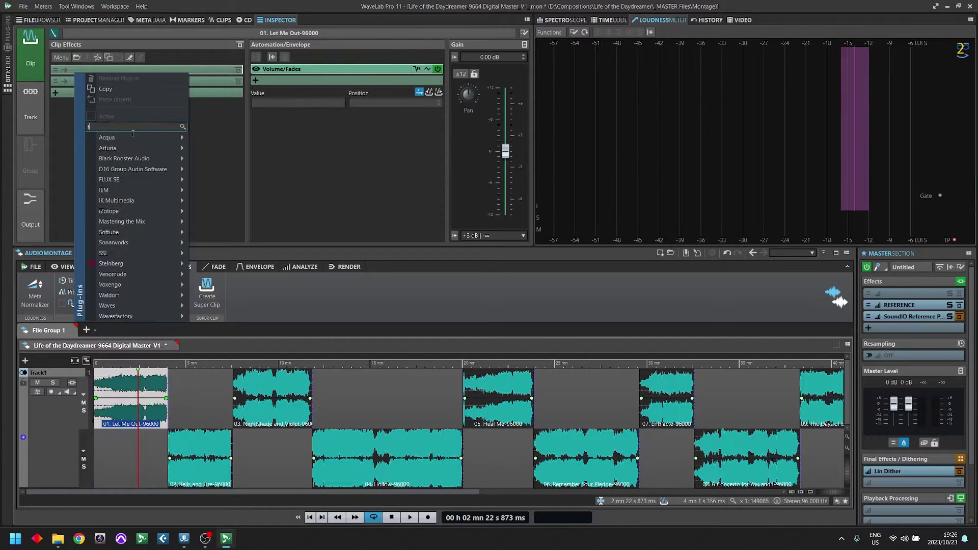
{"action": "mouse_move", "coordinate": [138, 137]}
{"action": "left_click", "coordinate": [206, 138]}
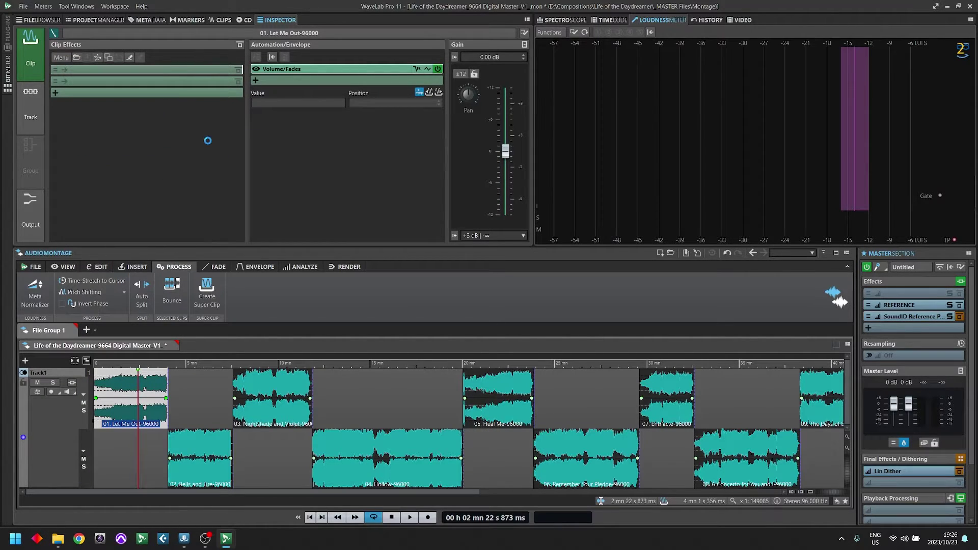
{"action": "left_click_drag", "start_coordinate": [321, 130], "coordinate": [580, 65]}
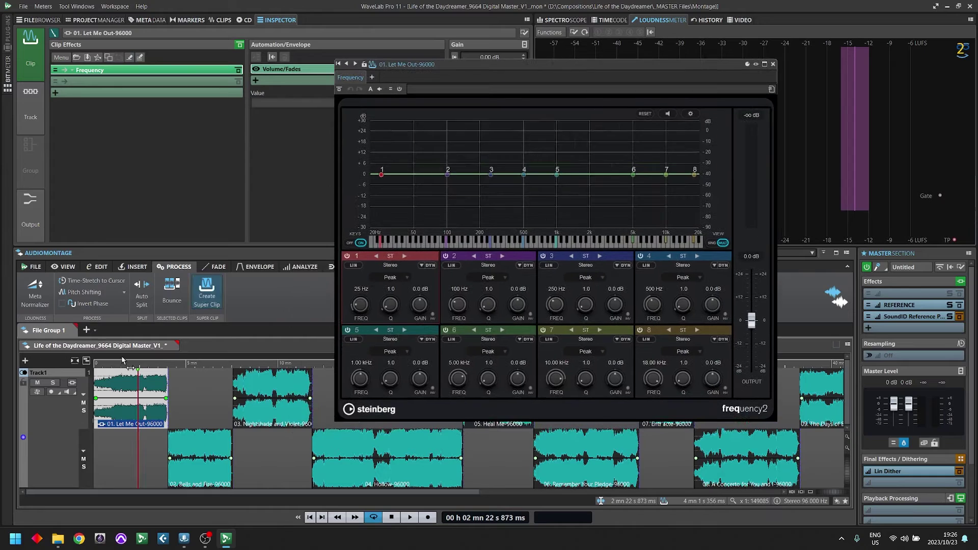
{"action": "left_click", "coordinate": [773, 64]}
Compare the clip effects of 02. Bells and Fire and 01. Let Me Out, then remove Frequency from 01. Let Me Out
{"action": "left_click", "coordinate": [207, 474]}
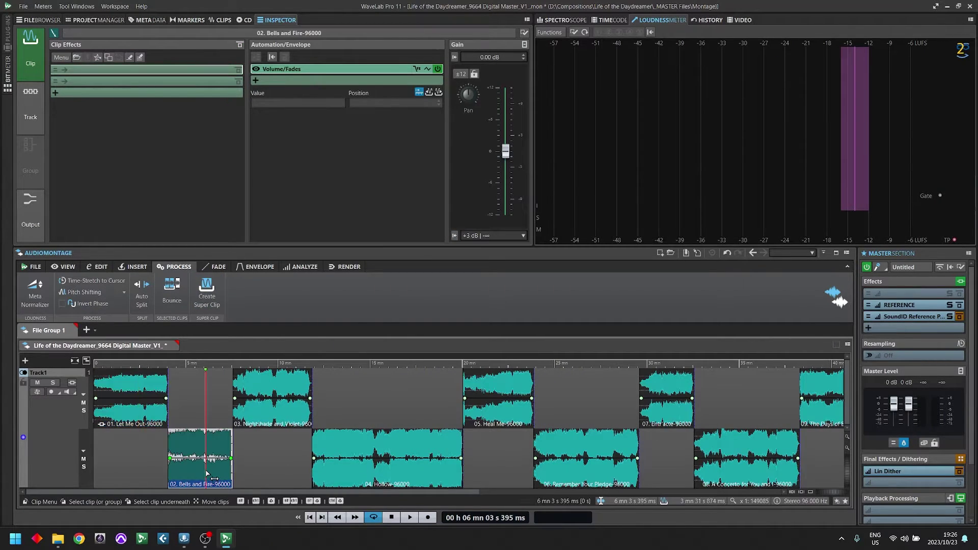
{"action": "left_click", "coordinate": [146, 413]}
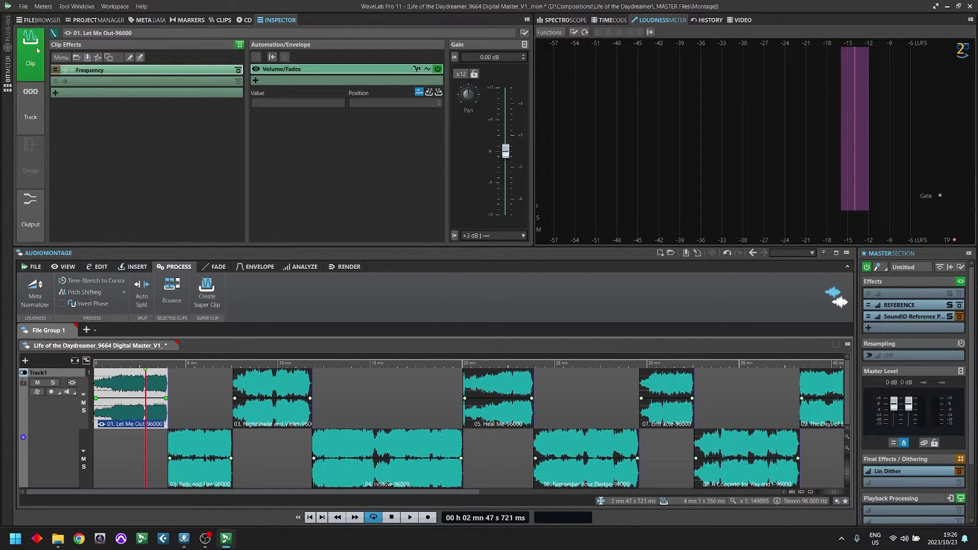
{"action": "left_click", "coordinate": [94, 70]}
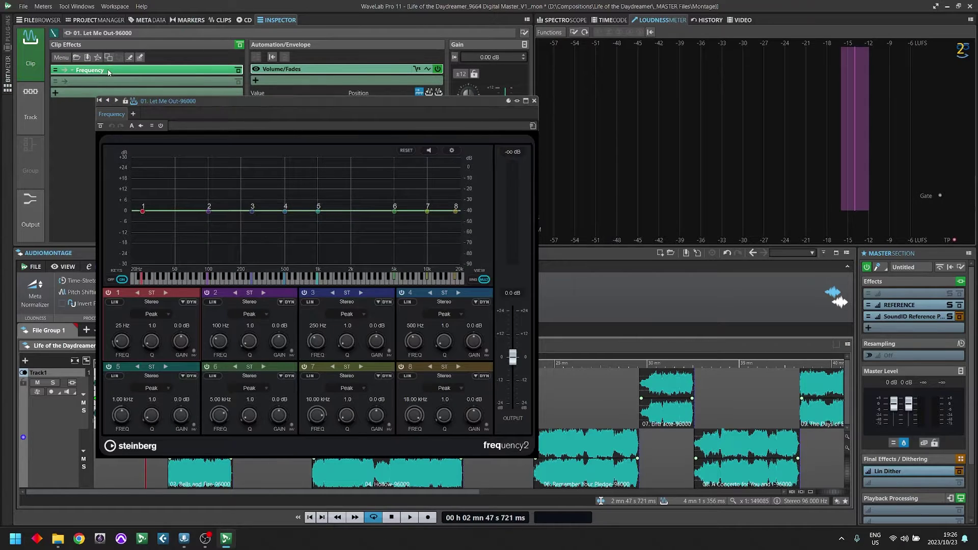
{"action": "right_click", "coordinate": [109, 72]}
{"action": "left_click", "coordinate": [138, 148]}
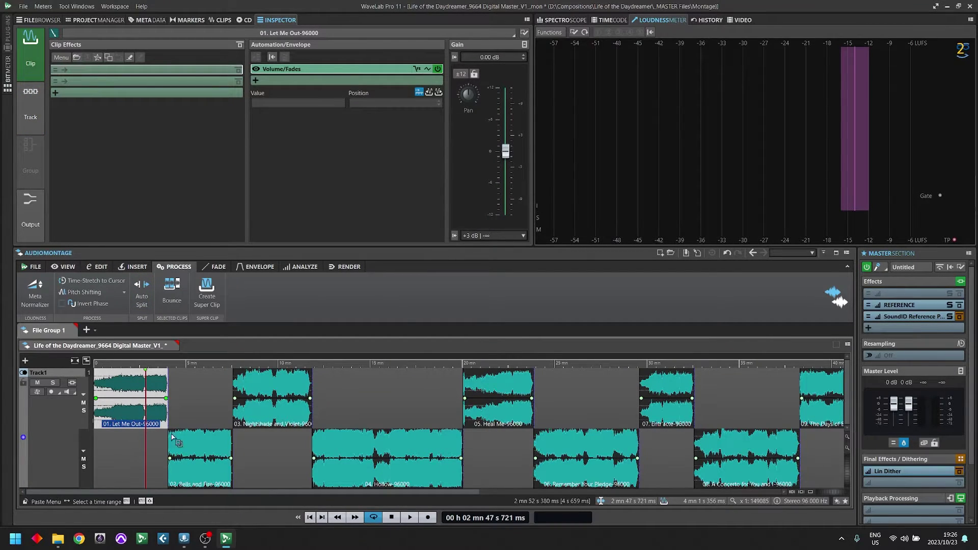
Show the effects of Track1 and try switching the DeEsser and Denoiser on and off again
{"action": "left_click", "coordinate": [37, 128]}
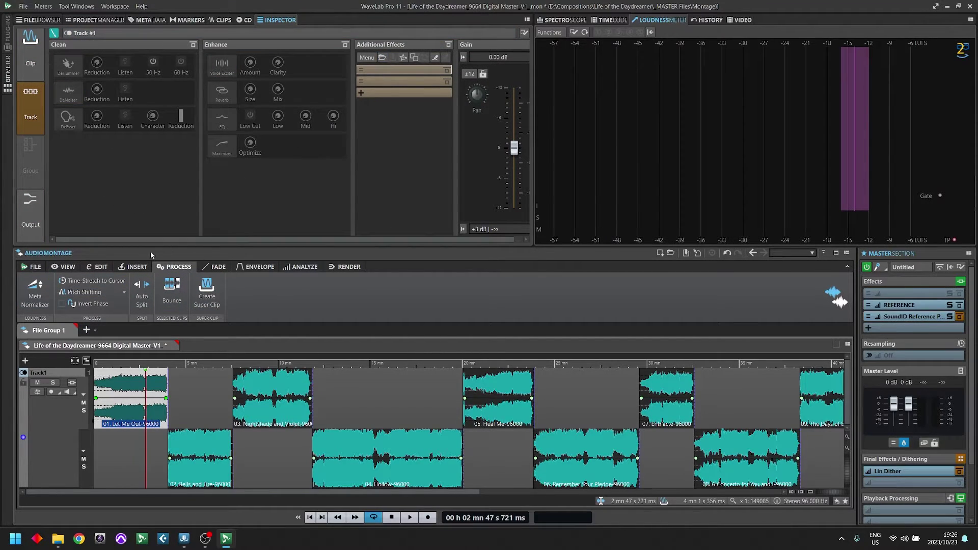
{"action": "left_click", "coordinate": [68, 118]}
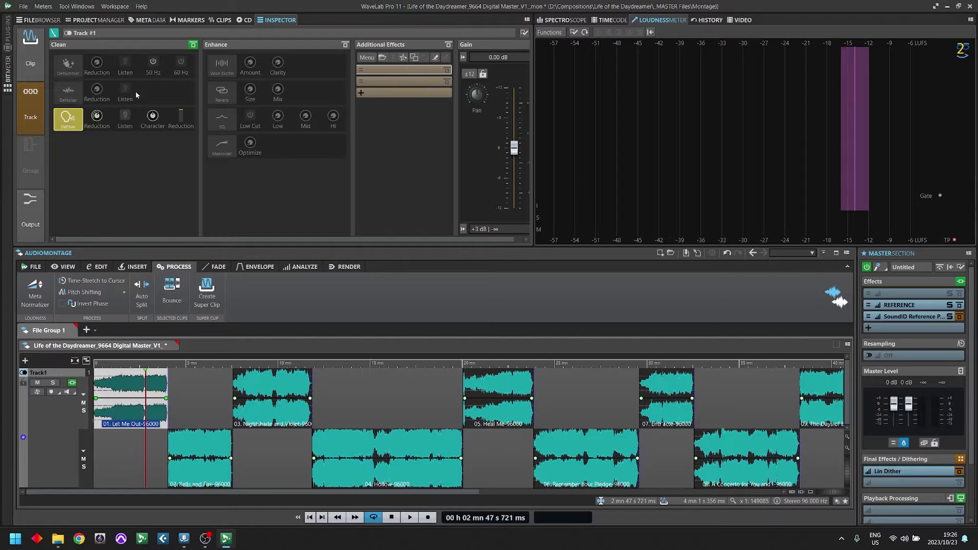
{"action": "left_click", "coordinate": [67, 92]}
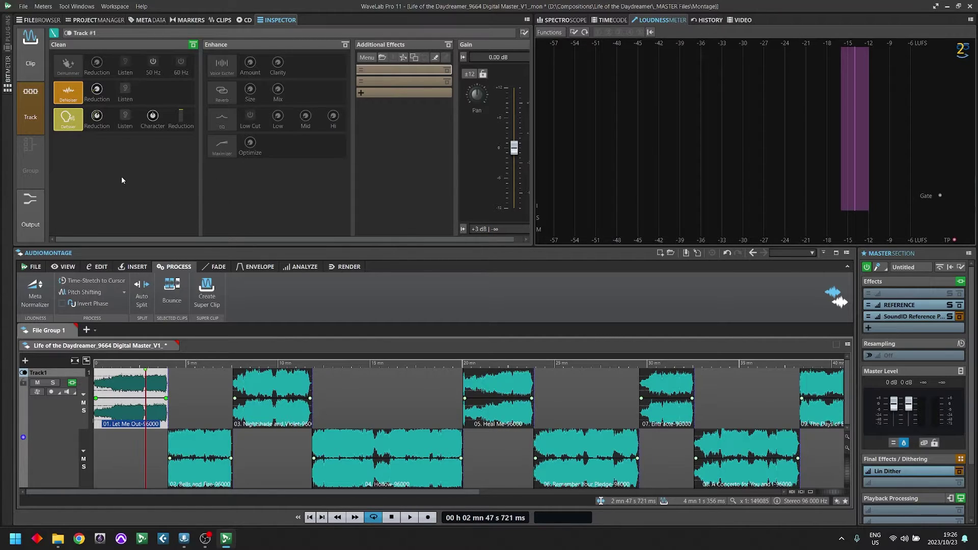
{"action": "left_click", "coordinate": [68, 92]}
{"action": "left_click", "coordinate": [68, 118]}
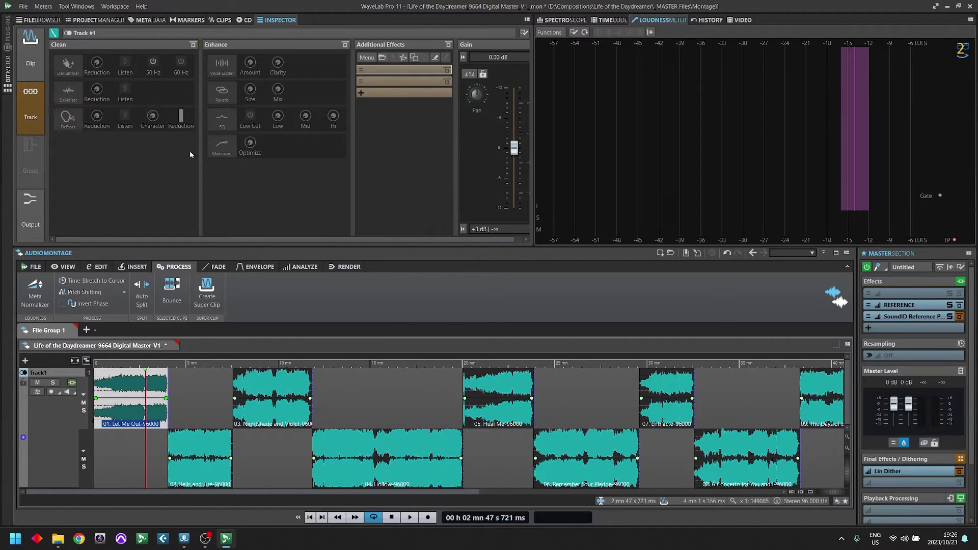
Try the track's Voice Exciter and the DeEsser in turn, leaving both switched off
{"action": "left_click", "coordinate": [222, 63]}
{"action": "left_click", "coordinate": [223, 63]}
{"action": "left_click", "coordinate": [68, 118]}
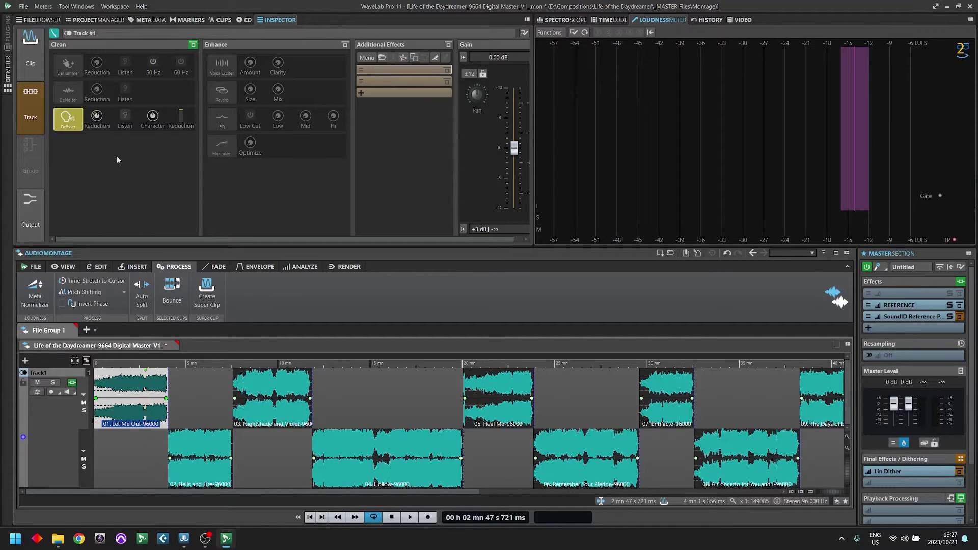
{"action": "mouse_move", "coordinate": [152, 123]}
{"action": "left_click", "coordinate": [67, 118]}
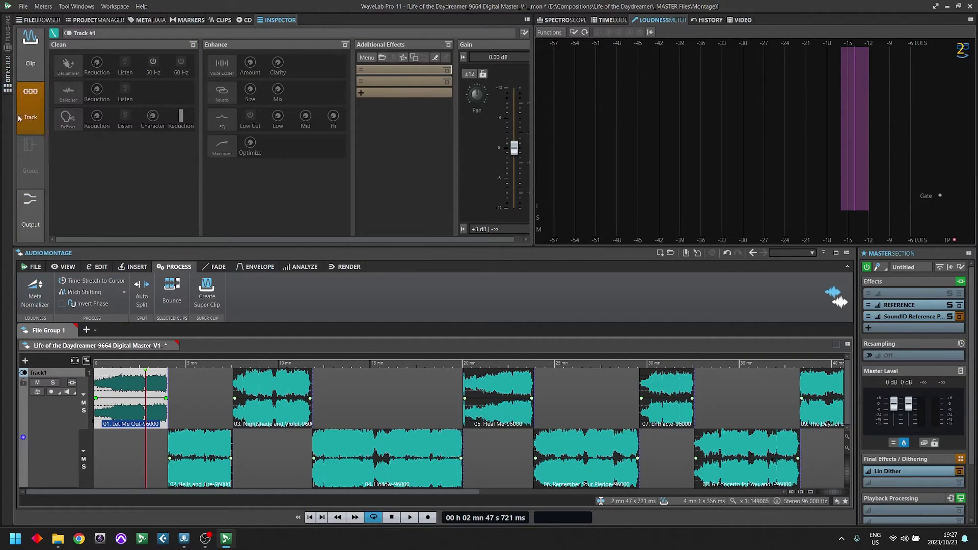
Show the montage output's master effects and reduce the Inspector's height to enlarge the montage area
{"action": "left_click", "coordinate": [30, 209]}
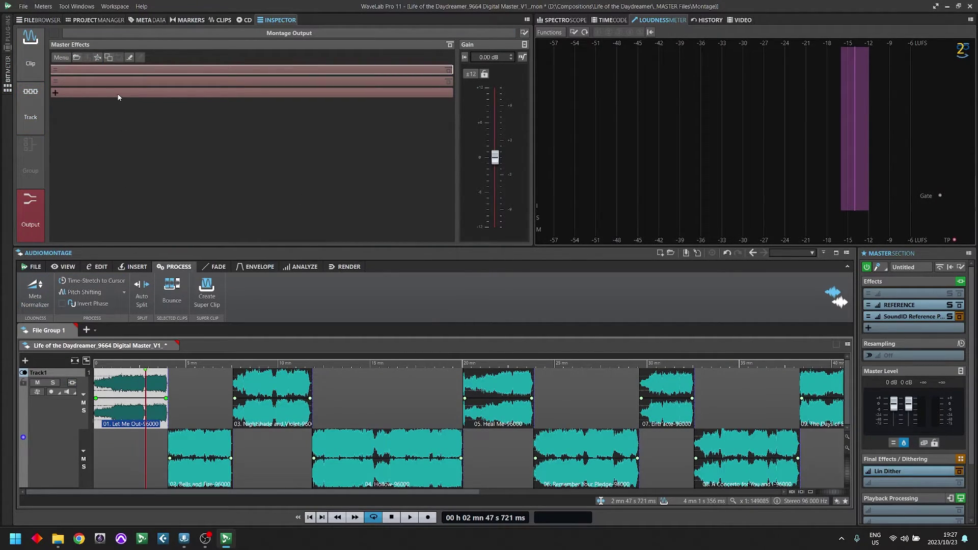
{"action": "left_click", "coordinate": [146, 70]}
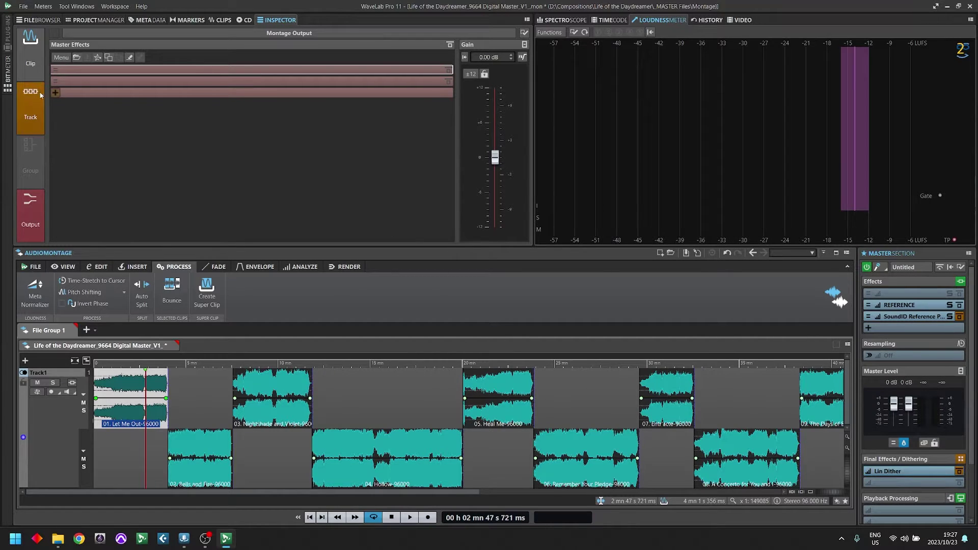
{"action": "left_click_drag", "start_coordinate": [277, 251], "coordinate": [279, 204]}
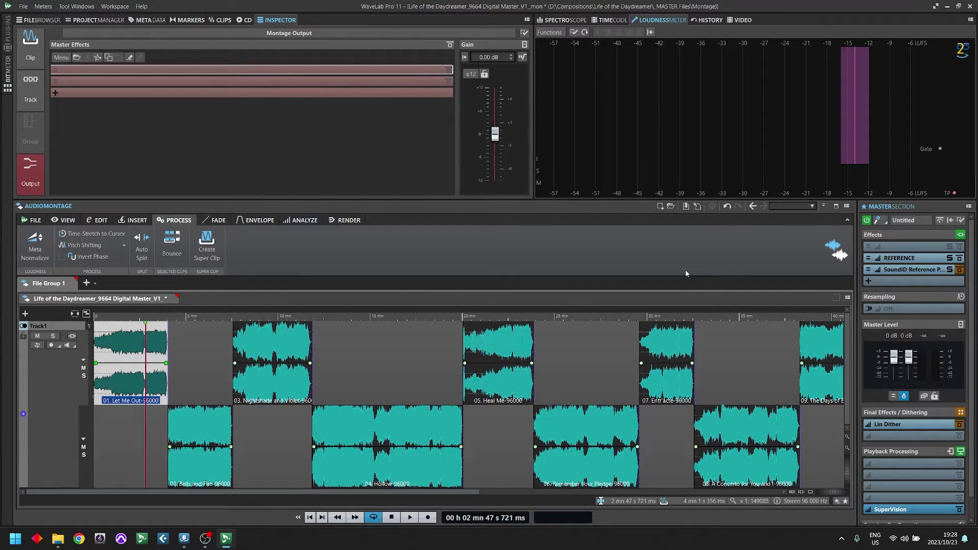
Look over the clips through to the end of the montage, examining the waveform of 10. An Awakening
{"action": "left_click", "coordinate": [368, 355]}
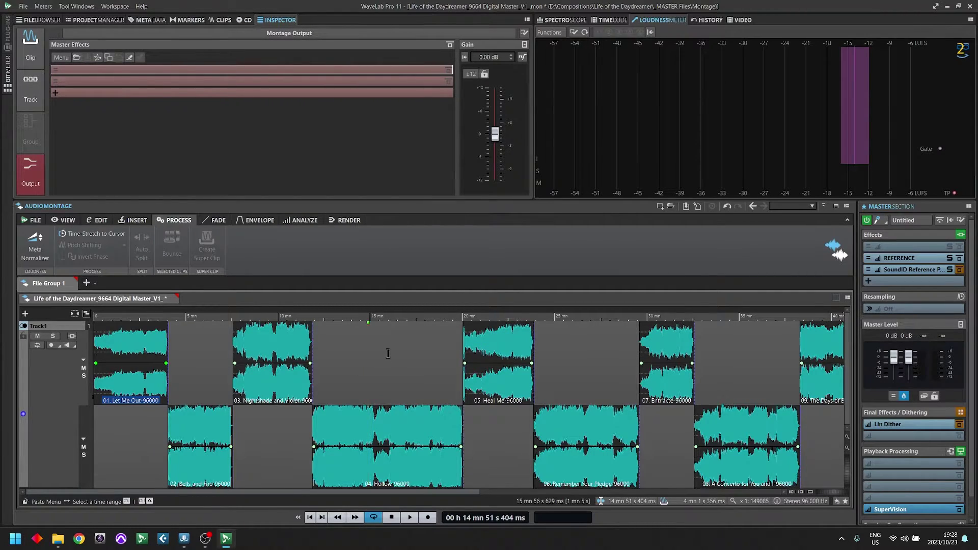
{"action": "scroll", "coordinate": [621, 316], "scroll_direction": "down", "scroll_amount": 5}
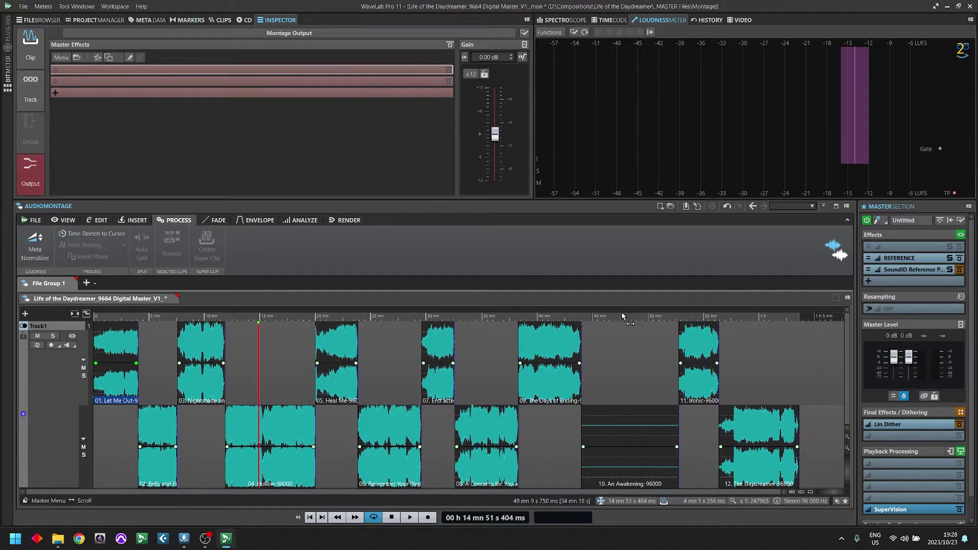
{"action": "left_click", "coordinate": [621, 317]}
{"action": "scroll", "coordinate": [622, 317], "scroll_direction": "up", "scroll_amount": 3}
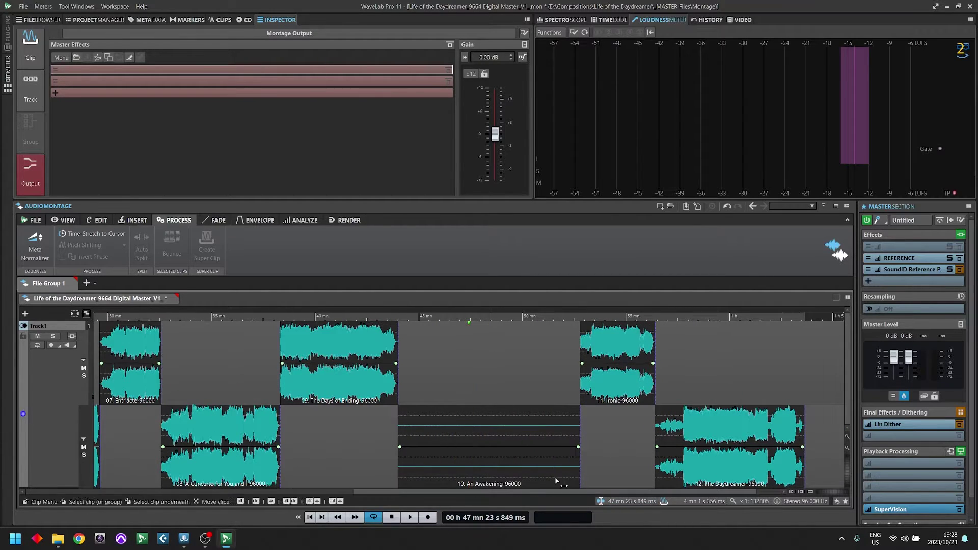
{"action": "scroll", "coordinate": [509, 458], "scroll_direction": "down", "scroll_amount": 2}
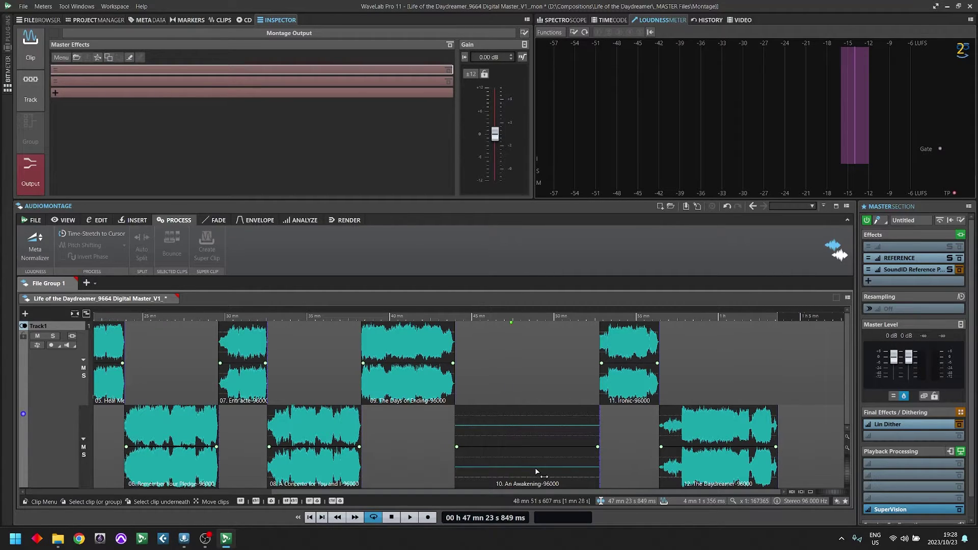
{"action": "left_click", "coordinate": [309, 351]}
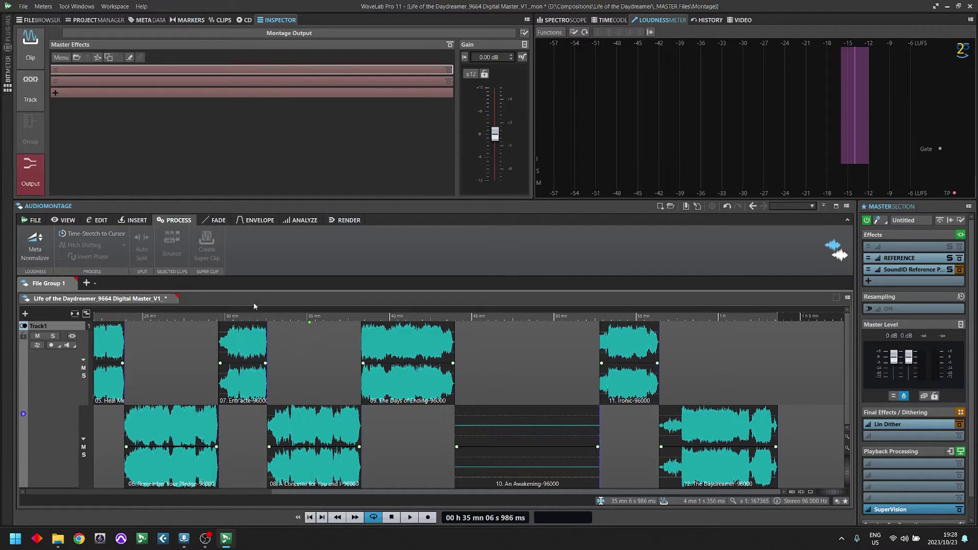
Open 10. An Awakening.wav from the Original Mixes folder in _MASTER Files as an audio file beside the montage
{"action": "right_click", "coordinate": [203, 298]}
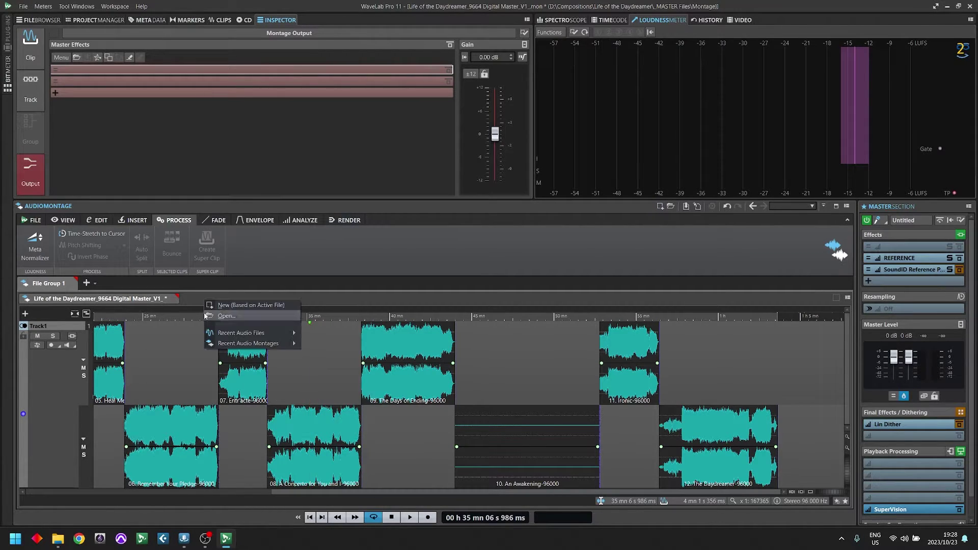
{"action": "key", "text": "Escape"}
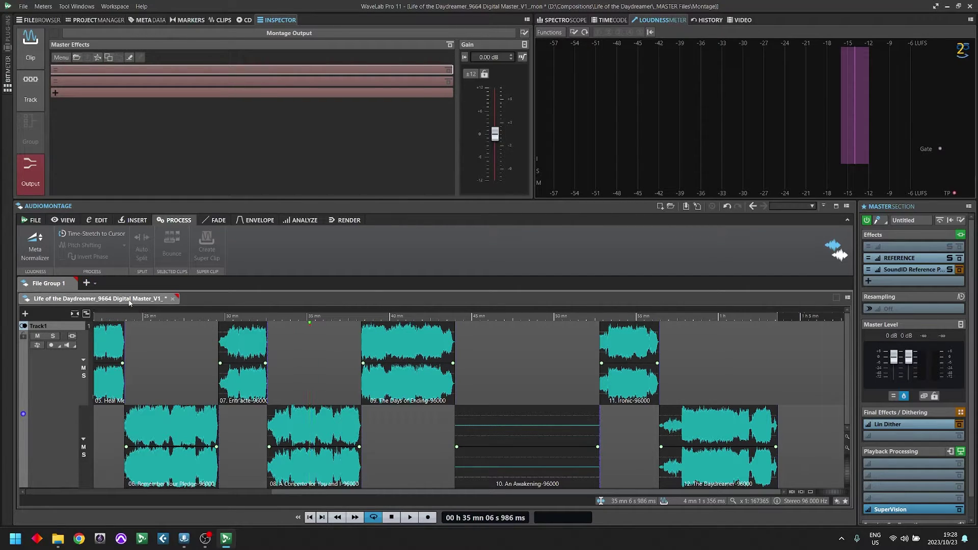
{"action": "right_click", "coordinate": [219, 295]}
{"action": "mouse_move", "coordinate": [278, 330]}
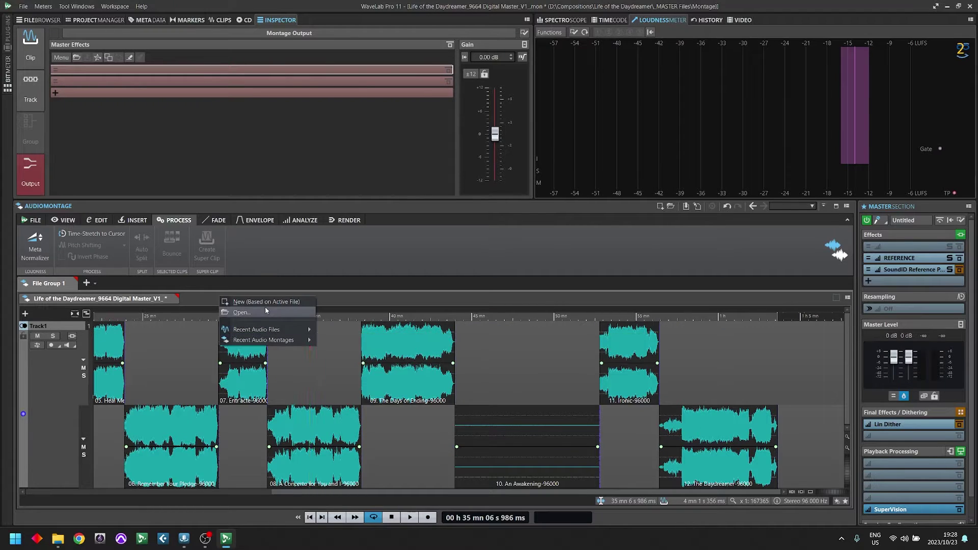
{"action": "left_click", "coordinate": [265, 310]}
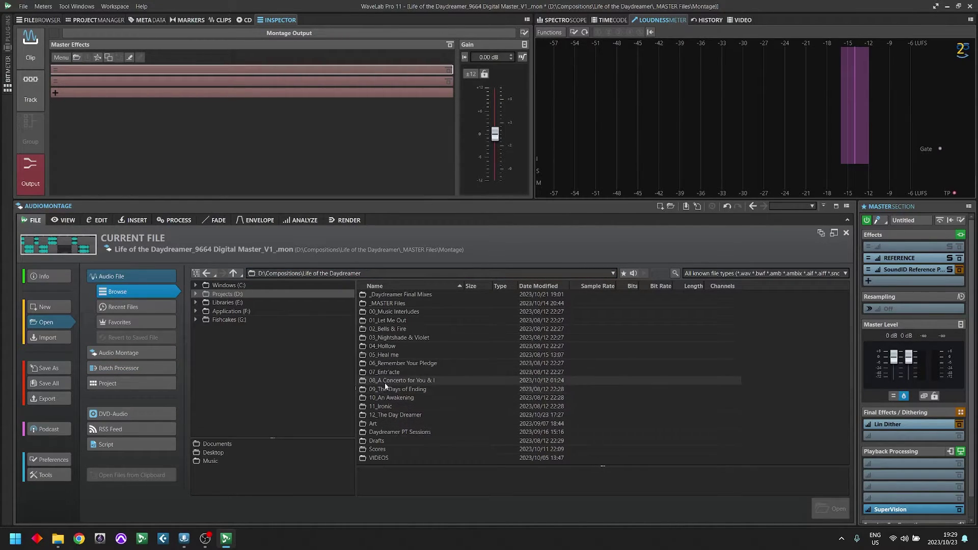
{"action": "double_click", "coordinate": [387, 303]}
{"action": "double_click", "coordinate": [398, 330]}
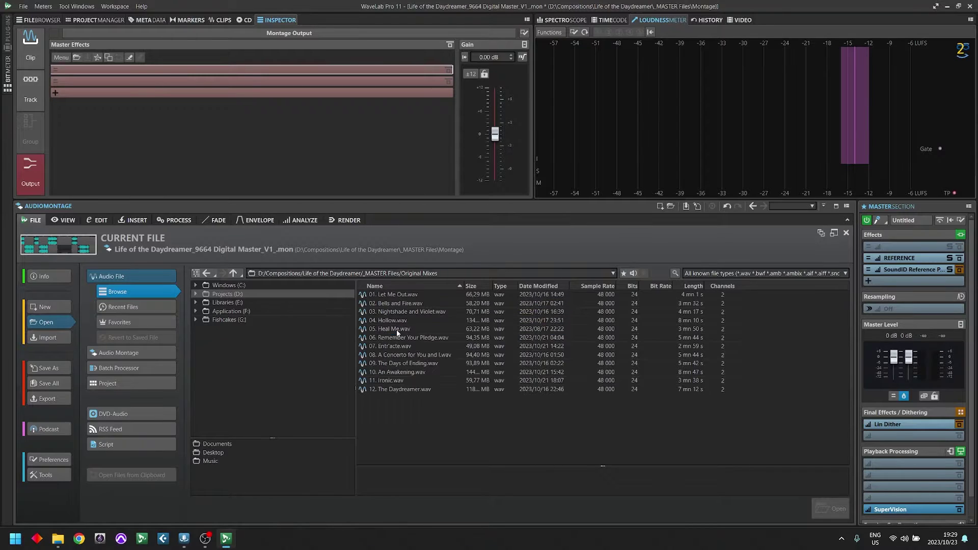
{"action": "left_click", "coordinate": [401, 372]}
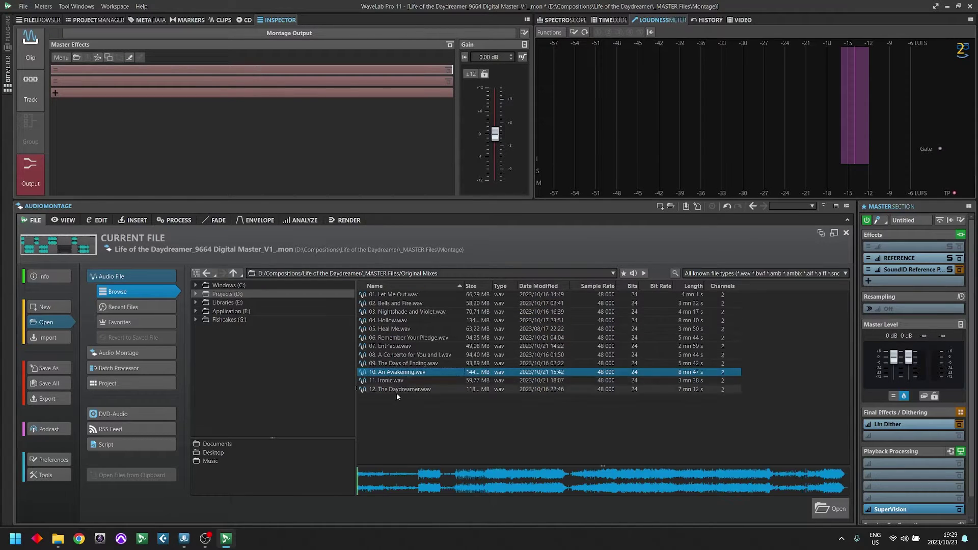
{"action": "left_click", "coordinate": [825, 515]}
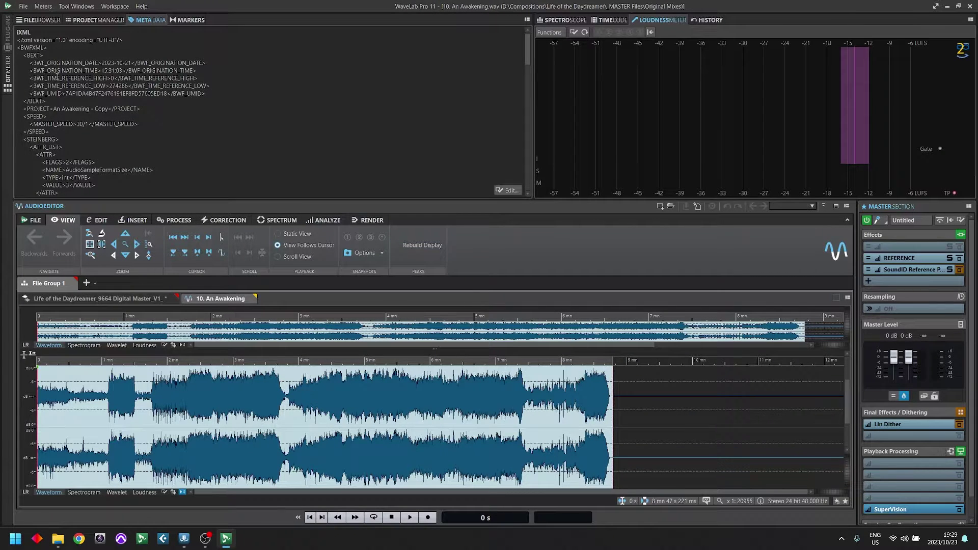
{"action": "left_click_drag", "start_coordinate": [57, 75], "coordinate": [158, 147]}
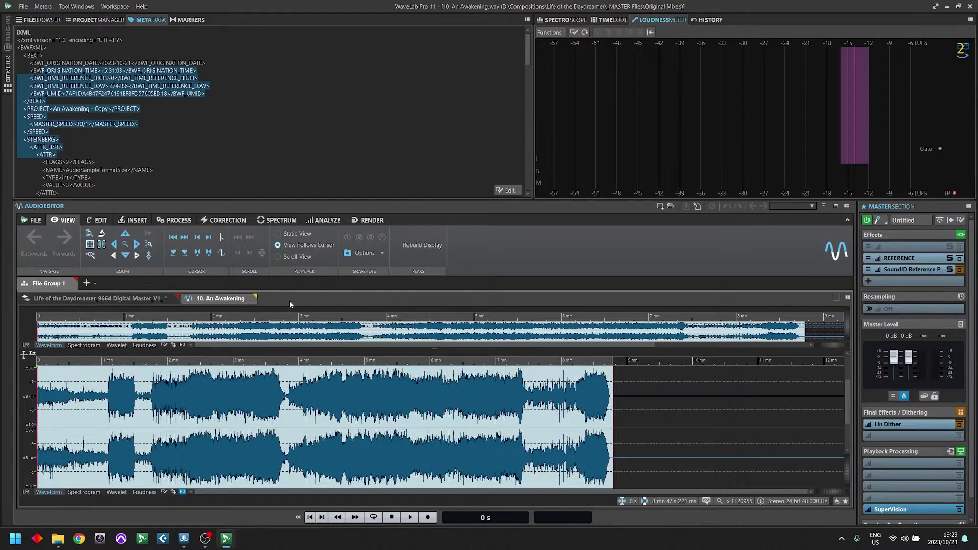
Try Master Section resampling at 44 100 Hz, check the other available sample rates, and switch resampling off
{"action": "left_click", "coordinate": [903, 310]}
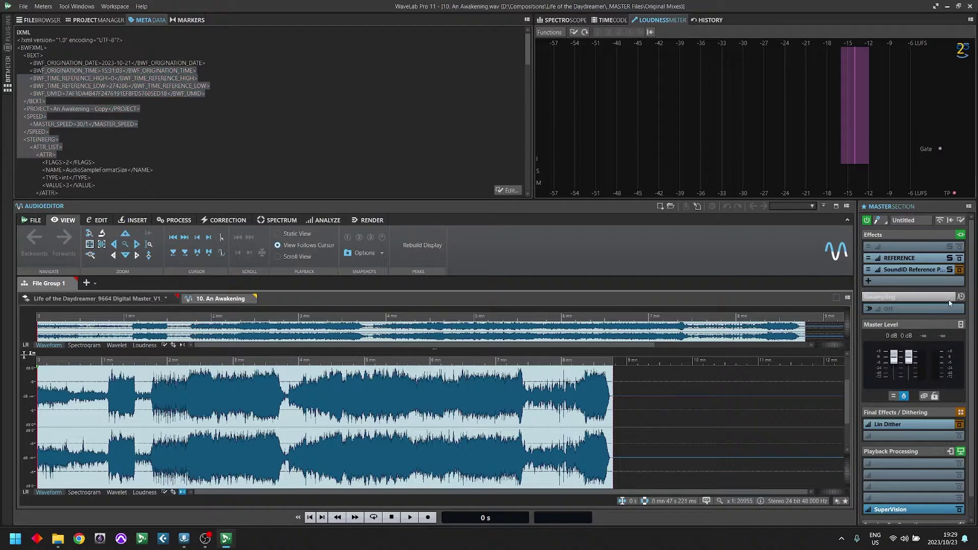
{"action": "left_click", "coordinate": [910, 309]}
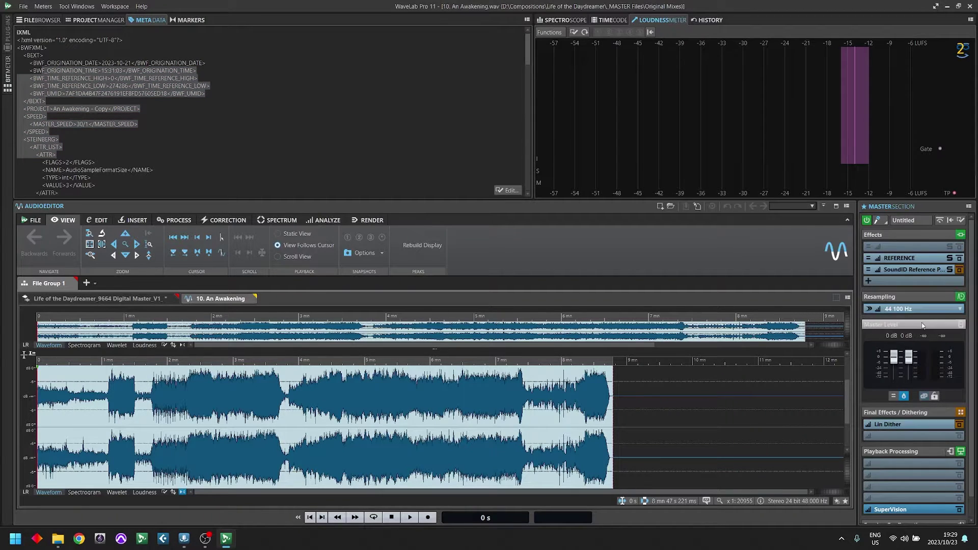
{"action": "left_click", "coordinate": [914, 309]}
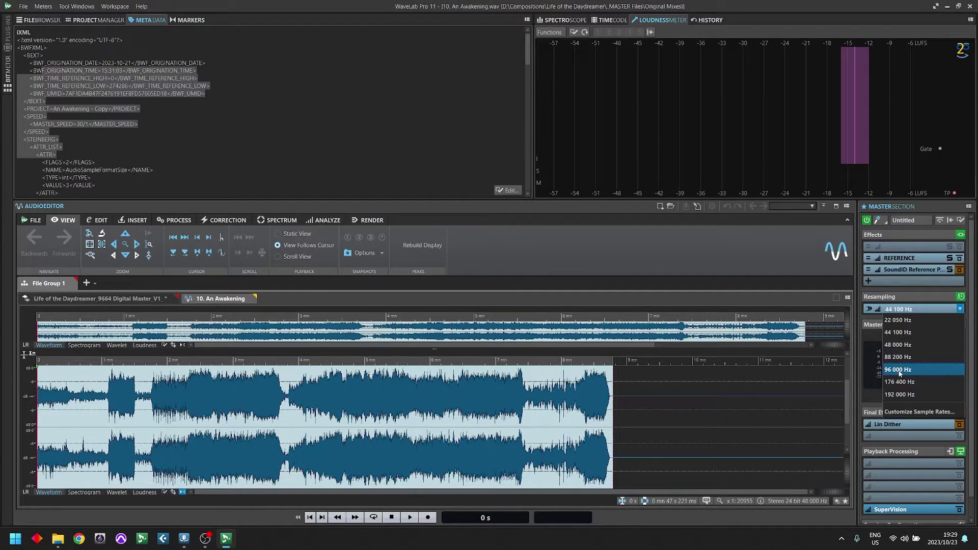
{"action": "left_click", "coordinate": [967, 362]}
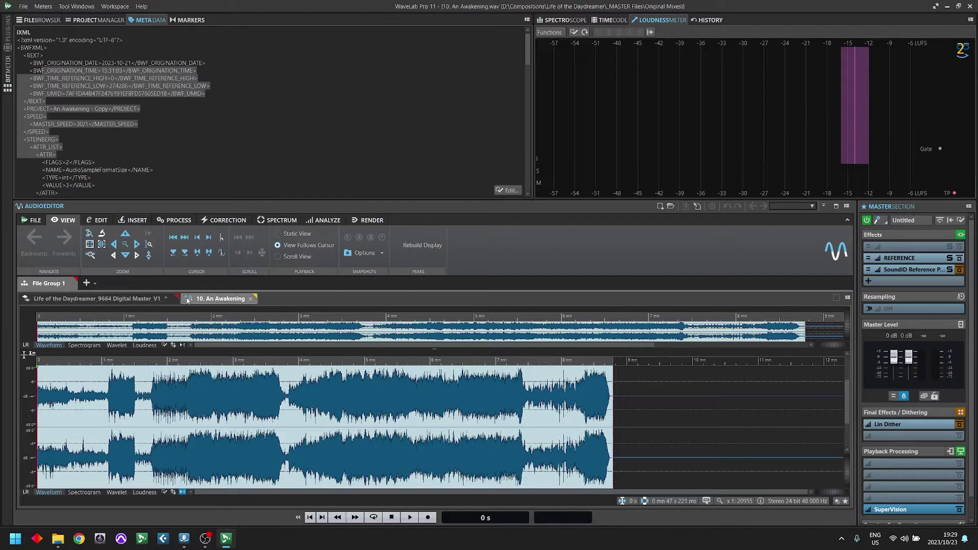
Replace the audio file of the empty 10. An Awakening-96000 clip in the montage with 10. An Awakening from the Revised Mixes folder
{"action": "left_click", "coordinate": [97, 298]}
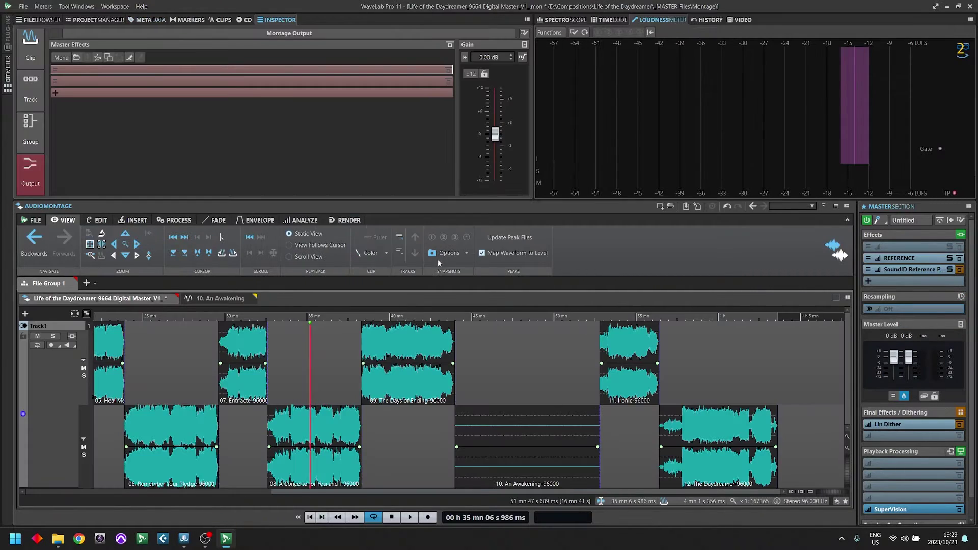
{"action": "right_click", "coordinate": [523, 461]}
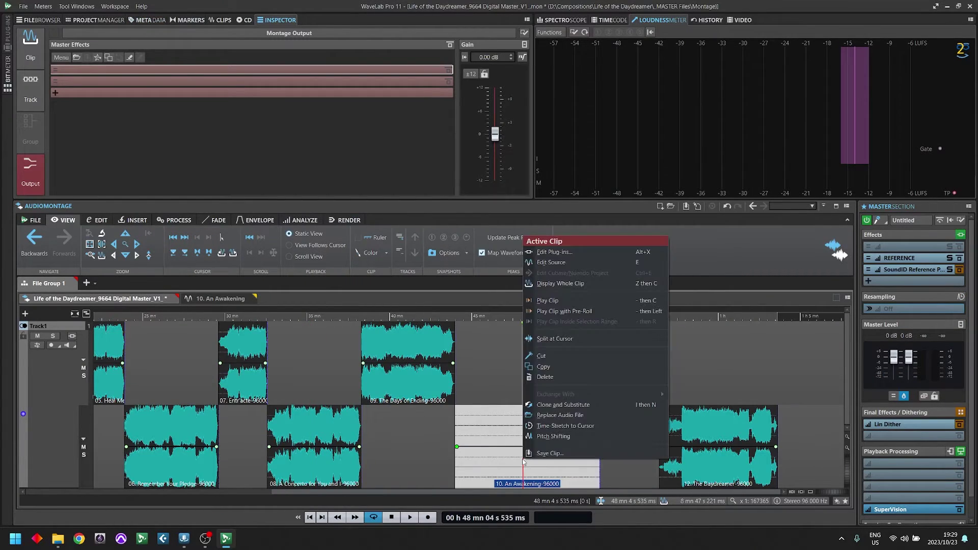
{"action": "left_click", "coordinate": [567, 416]}
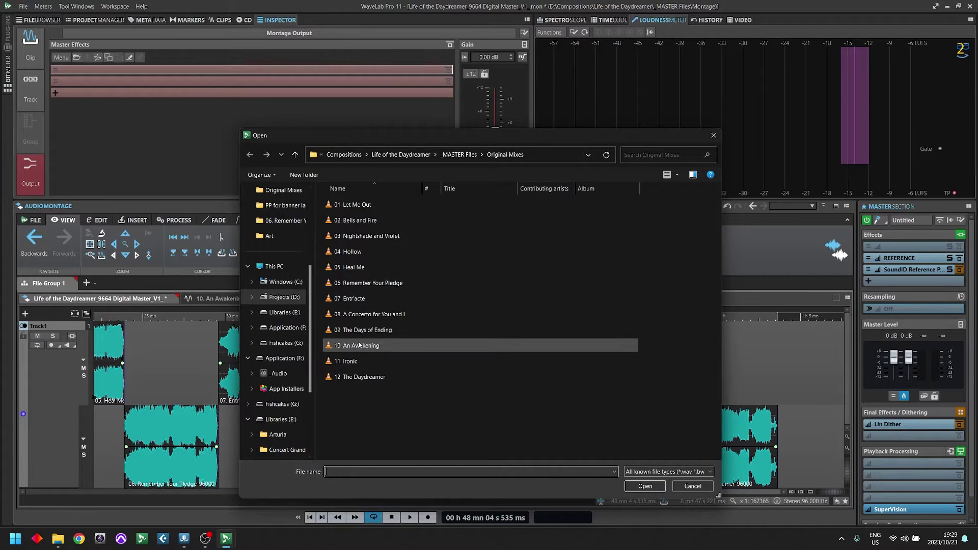
{"action": "left_click", "coordinate": [450, 155]}
{"action": "double_click", "coordinate": [365, 284]}
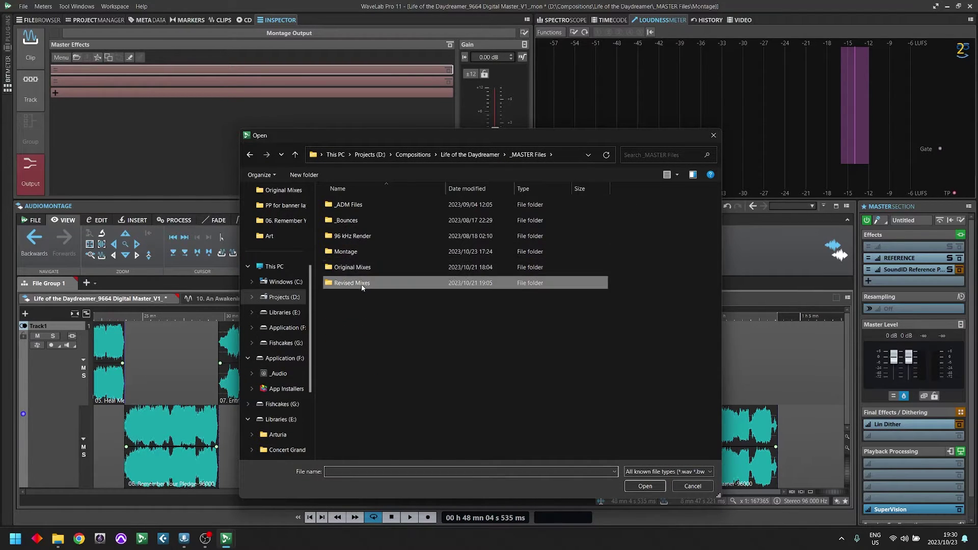
{"action": "left_click_drag", "start_coordinate": [400, 191], "coordinate": [412, 191]}
{"action": "left_click", "coordinate": [380, 221]}
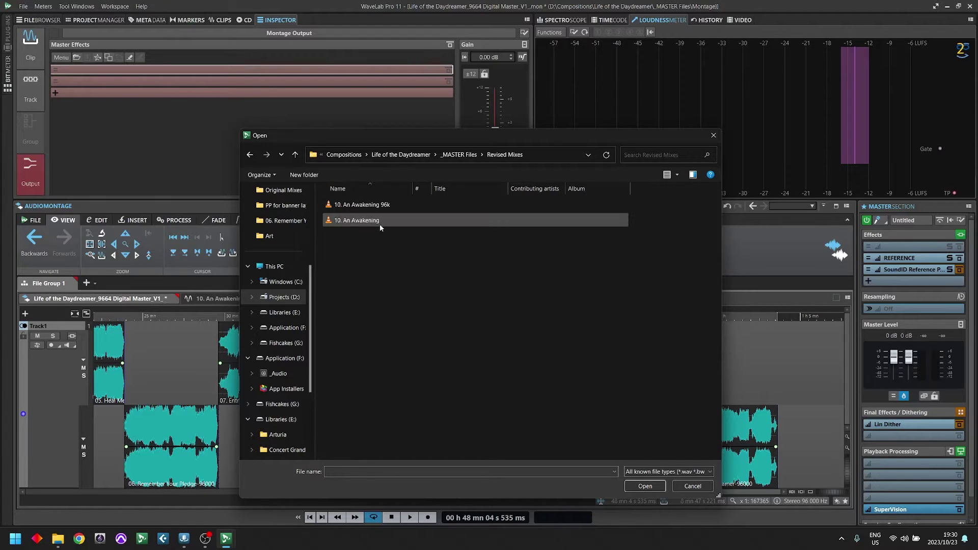
{"action": "left_click", "coordinate": [644, 486]}
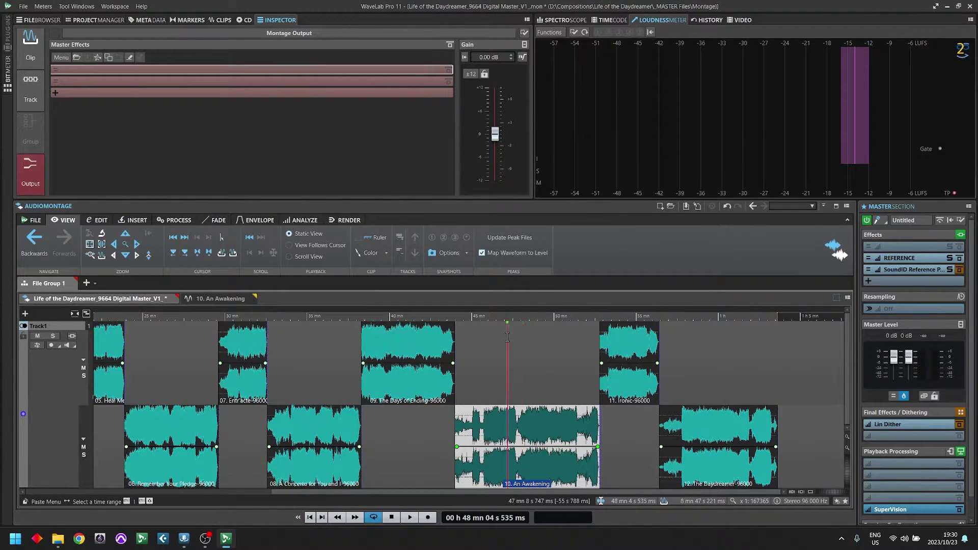
Look over the full montage from first to last clip and compare it with the separate 10. An Awakening audio file
{"action": "scroll", "coordinate": [382, 351], "scroll_direction": "left", "scroll_amount": 3}
{"action": "left_click", "coordinate": [382, 352]}
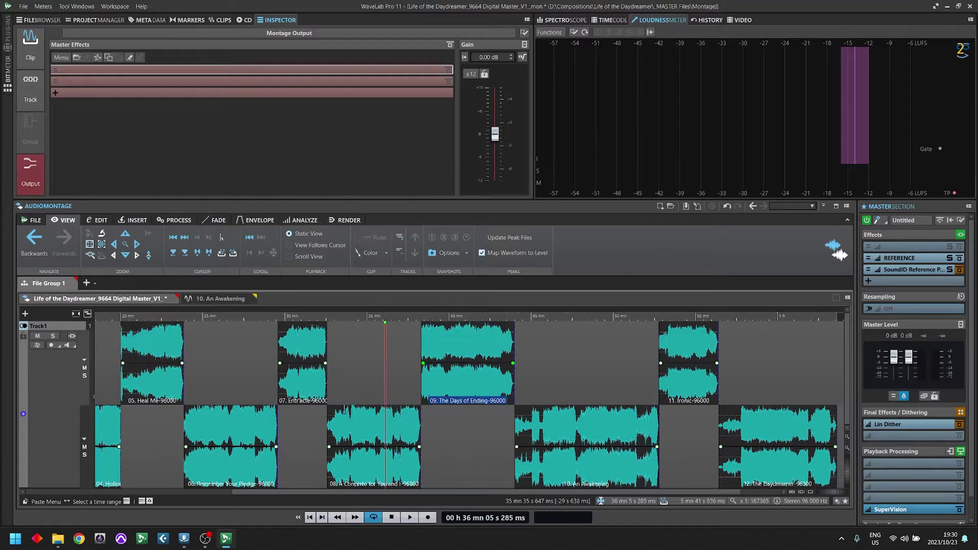
{"action": "scroll", "coordinate": [369, 356], "scroll_direction": "down", "scroll_amount": 6}
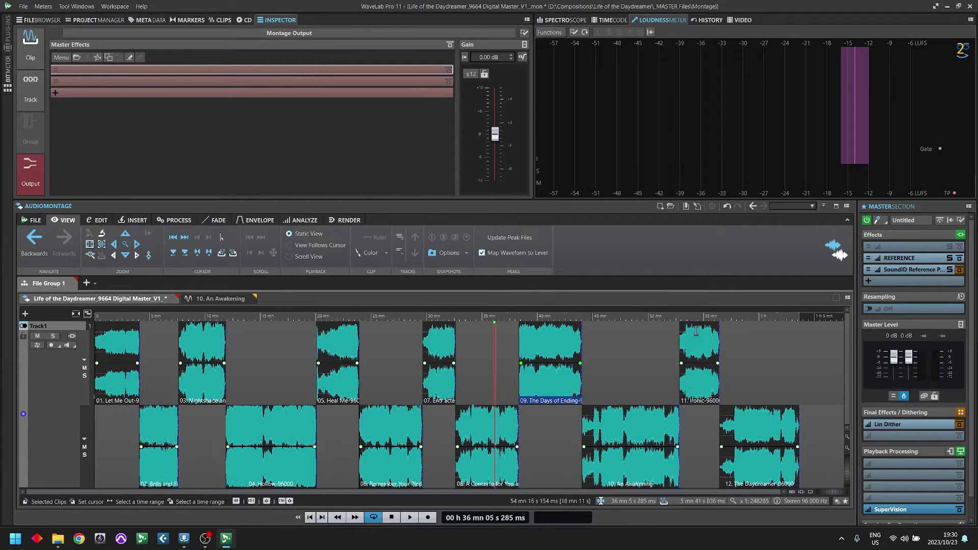
{"action": "left_click", "coordinate": [239, 299]}
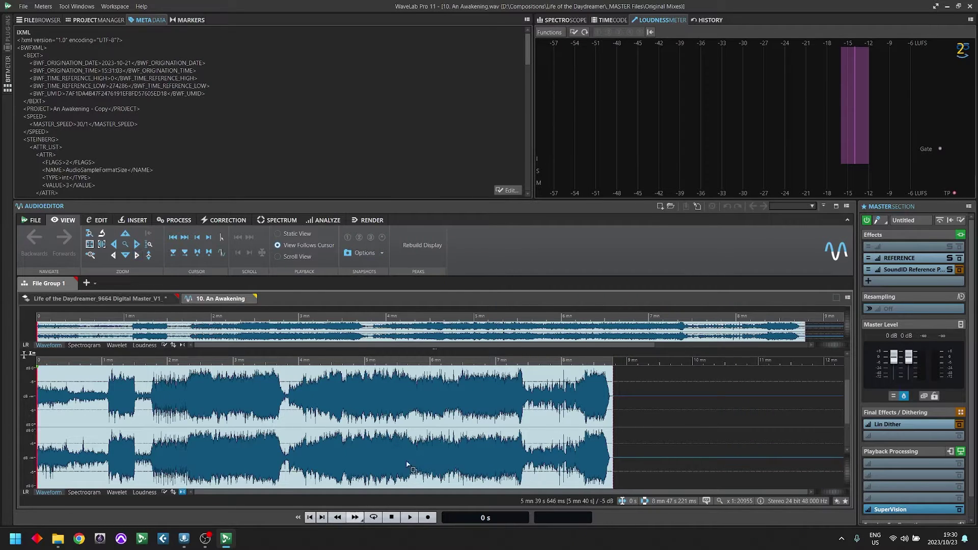
{"action": "left_click", "coordinate": [239, 321]}
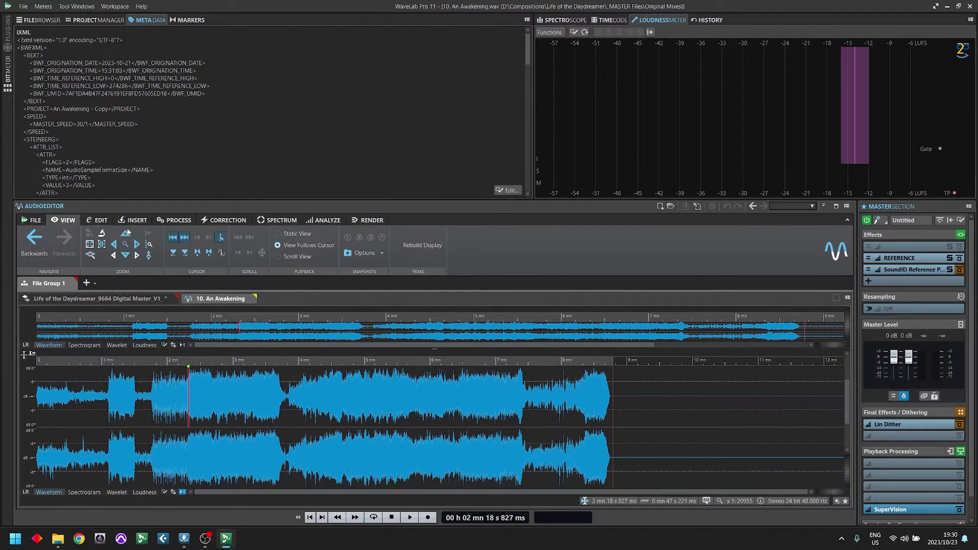
{"action": "left_click", "coordinate": [96, 298]}
{"action": "left_click", "coordinate": [220, 299]}
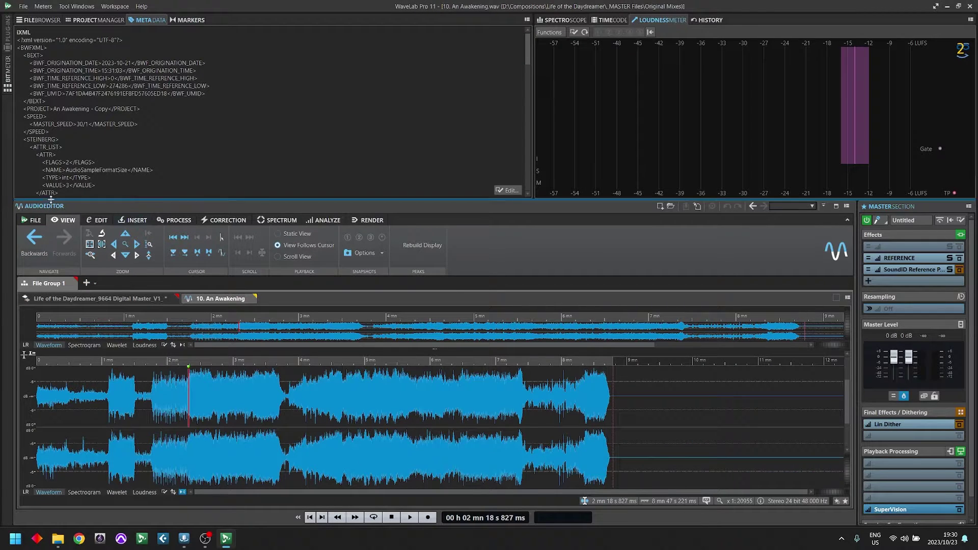
{"action": "left_click", "coordinate": [115, 299]}
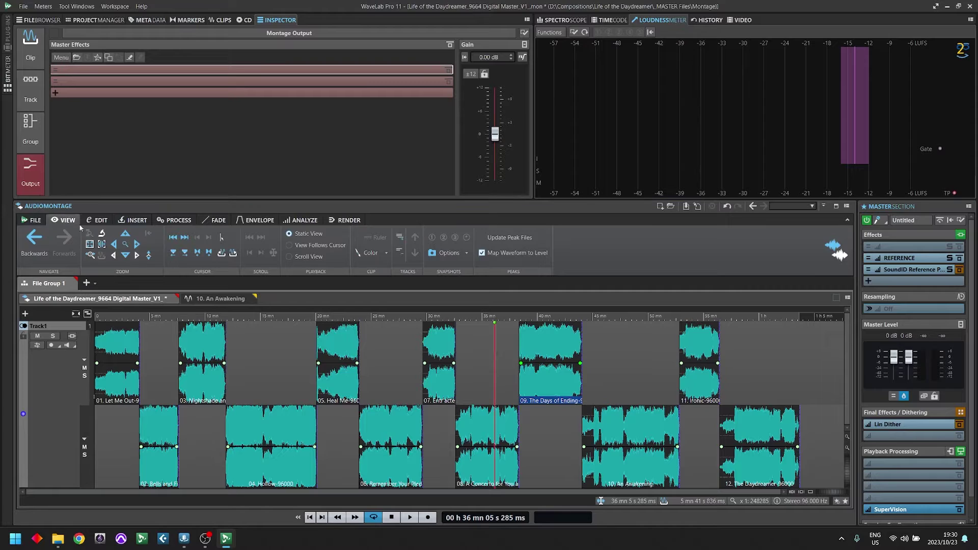
{"action": "left_click", "coordinate": [220, 298]}
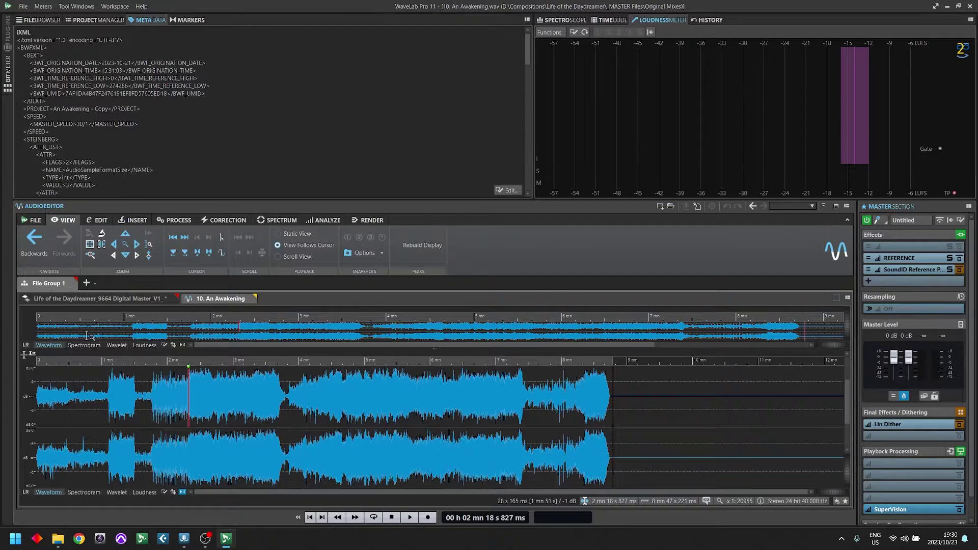
{"action": "left_click", "coordinate": [130, 298]}
Try deleting a range of about 47 s from the middle of the 10. An Awakening montage clip and undo the deletion
{"action": "left_click", "coordinate": [629, 417]}
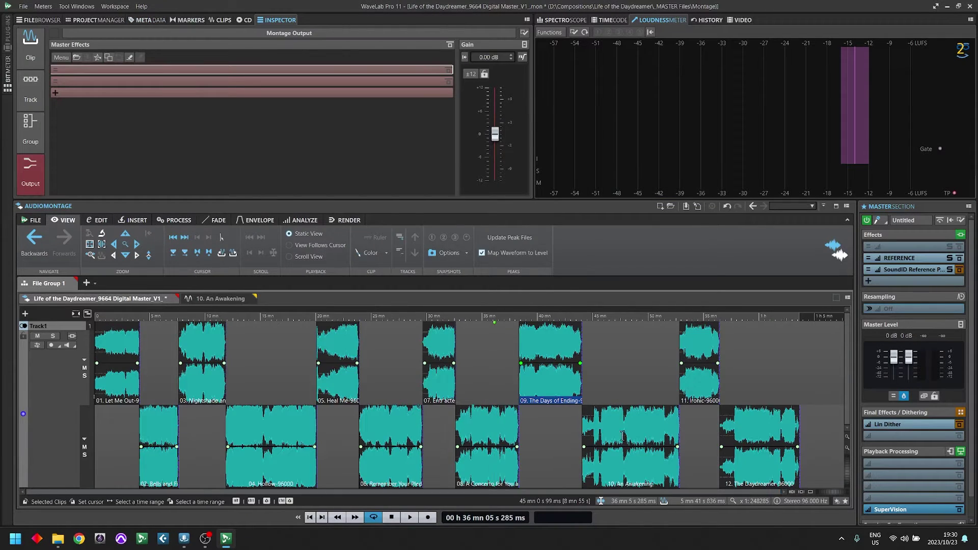
{"action": "key", "text": "Up"}
{"action": "key", "text": "Up"}
{"action": "key", "text": "Up"}
{"action": "key", "text": "Up"}
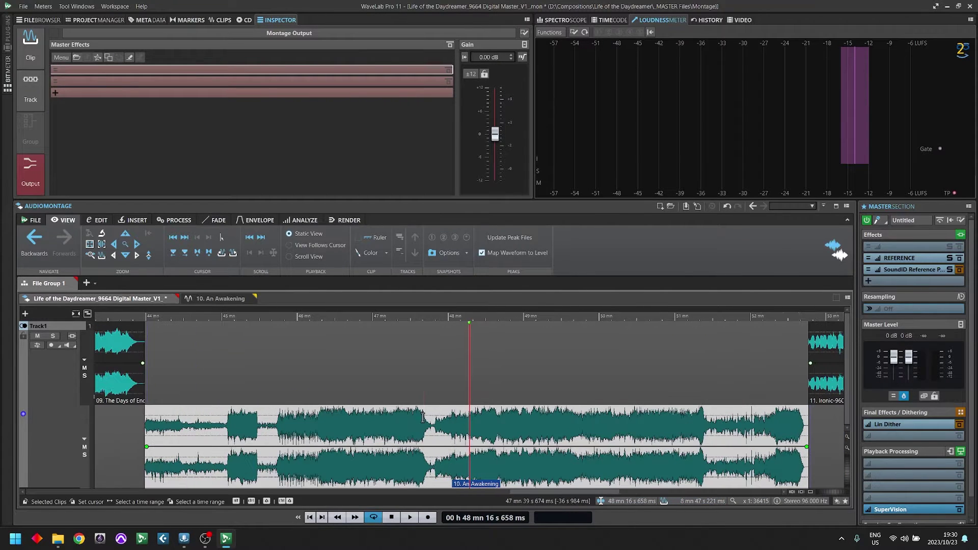
{"action": "mouse_move", "coordinate": [423, 417]}
{"action": "left_mouse_down"}
{"action": "mouse_move", "coordinate": [488, 417]}
{"action": "mouse_move", "coordinate": [429, 423]}
{"action": "left_mouse_up"}
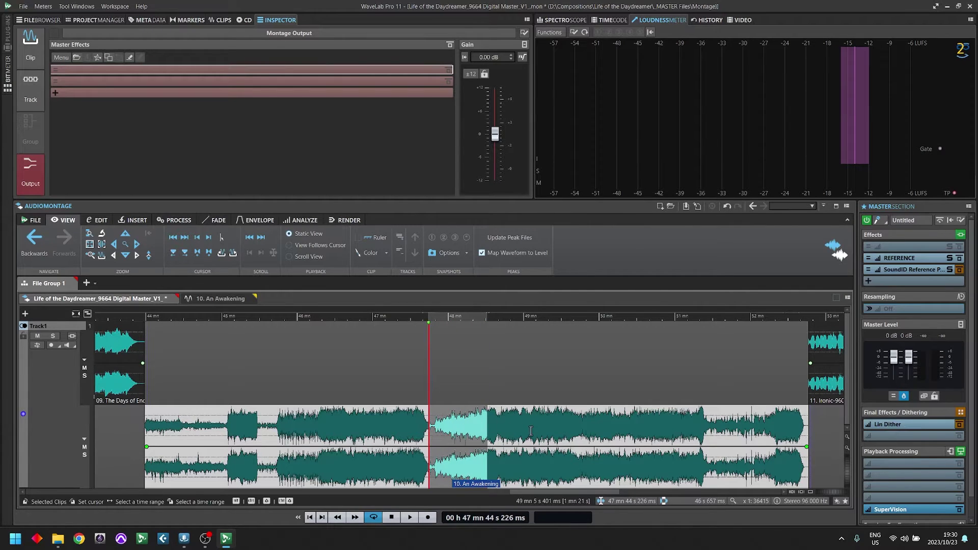
{"action": "key", "text": "Delete"}
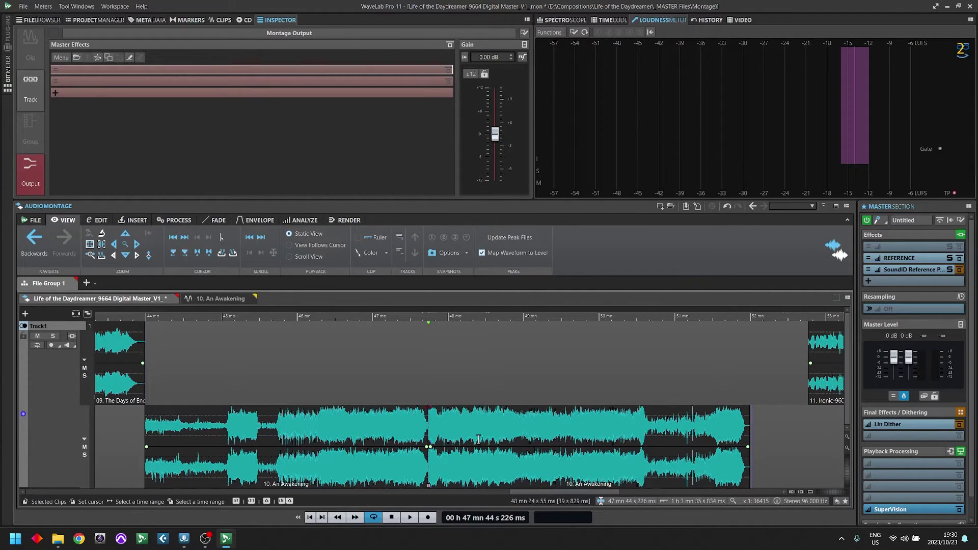
{"action": "key", "text": "ctrl+z"}
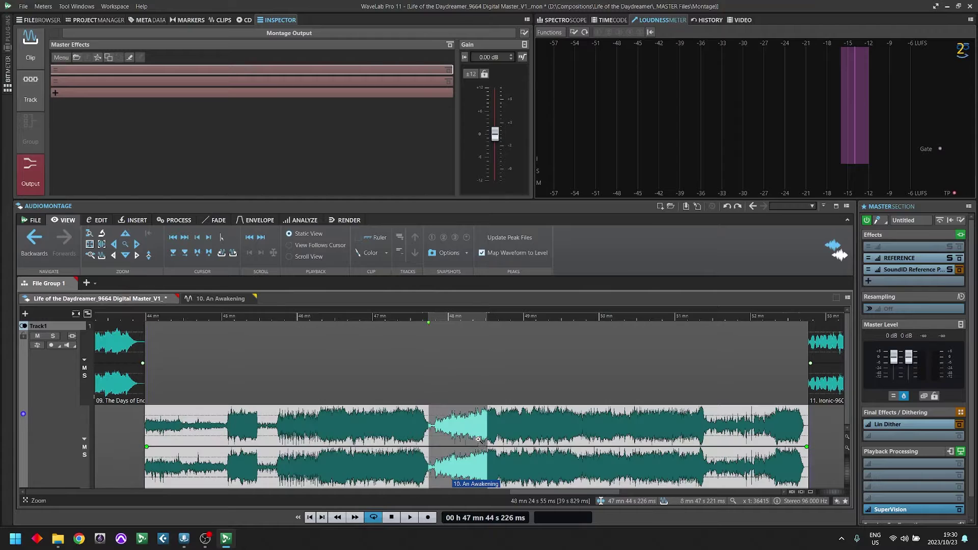
Try cutting a range of about 59 s out of the 10. An Awakening clip, check the original audio file, and undo the cut
{"action": "left_click_drag", "start_coordinate": [500, 420], "coordinate": [427, 423]}
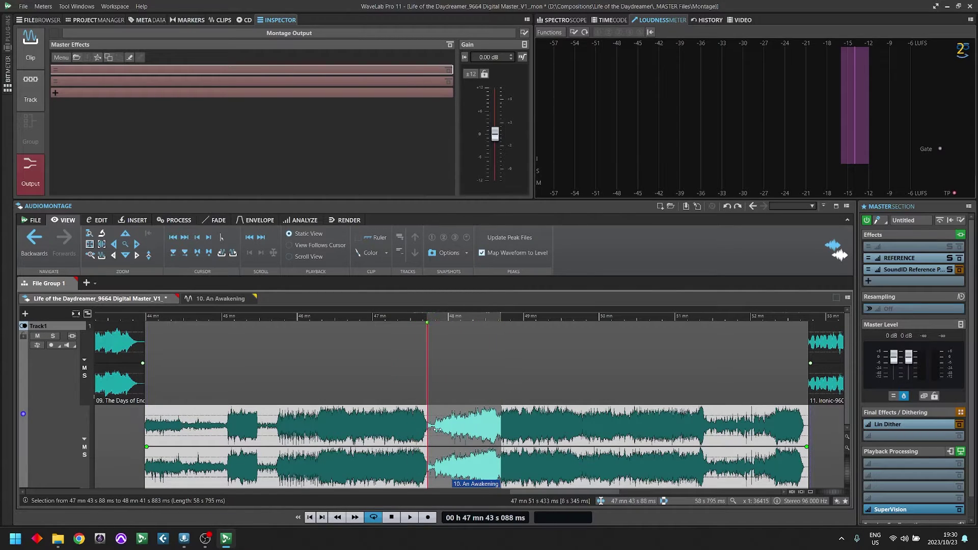
{"action": "key", "text": "Delete"}
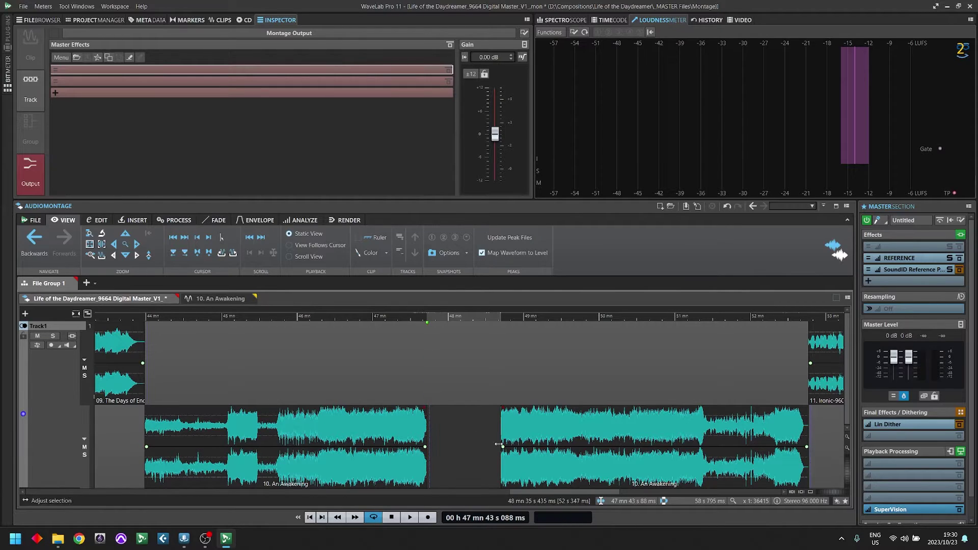
{"action": "left_click", "coordinate": [224, 299]}
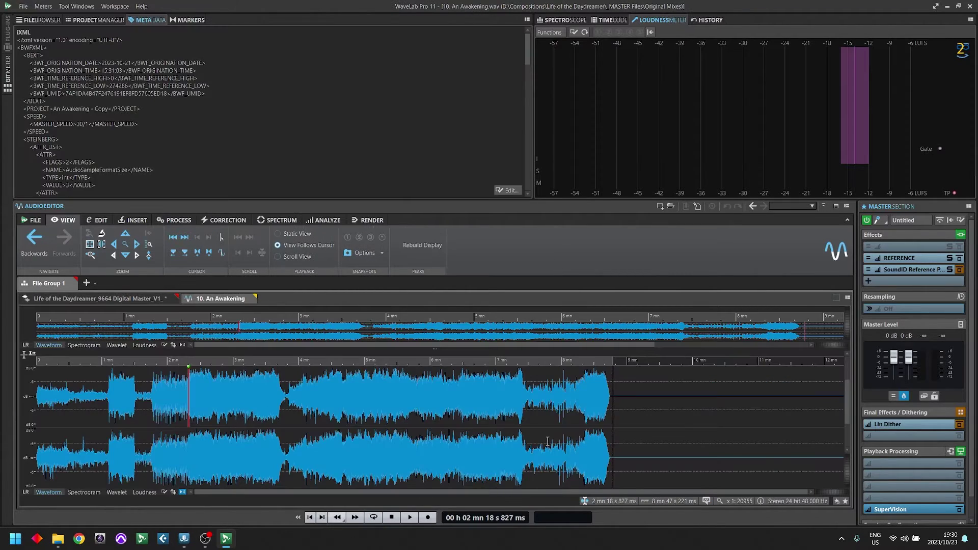
{"action": "left_click", "coordinate": [114, 300]}
{"action": "left_click", "coordinate": [512, 407]}
{"action": "double_click", "coordinate": [512, 407]}
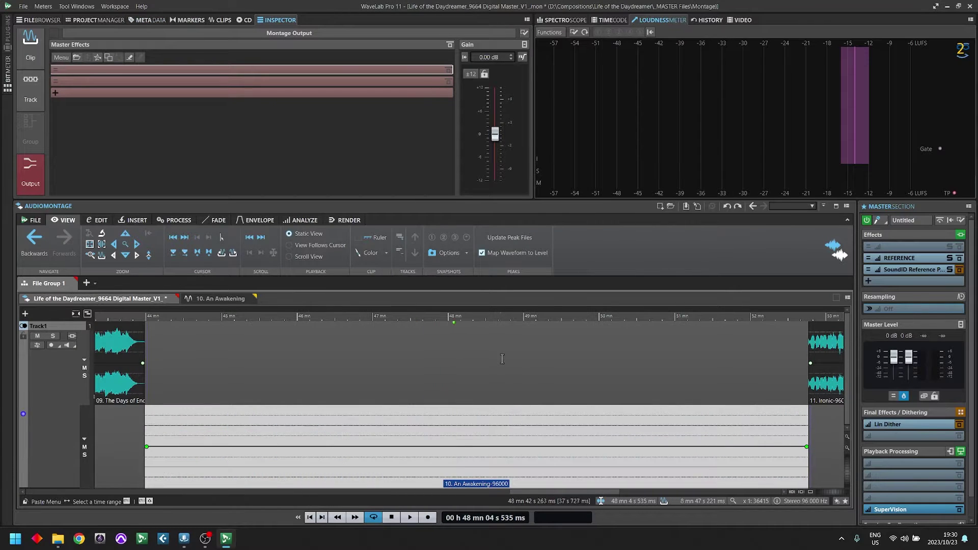
In the clip's Revised Mixes source file, try deleting a left-channel range of about 1 min 34 s, undo it, and silence that range instead
{"action": "key", "text": "Delete"}
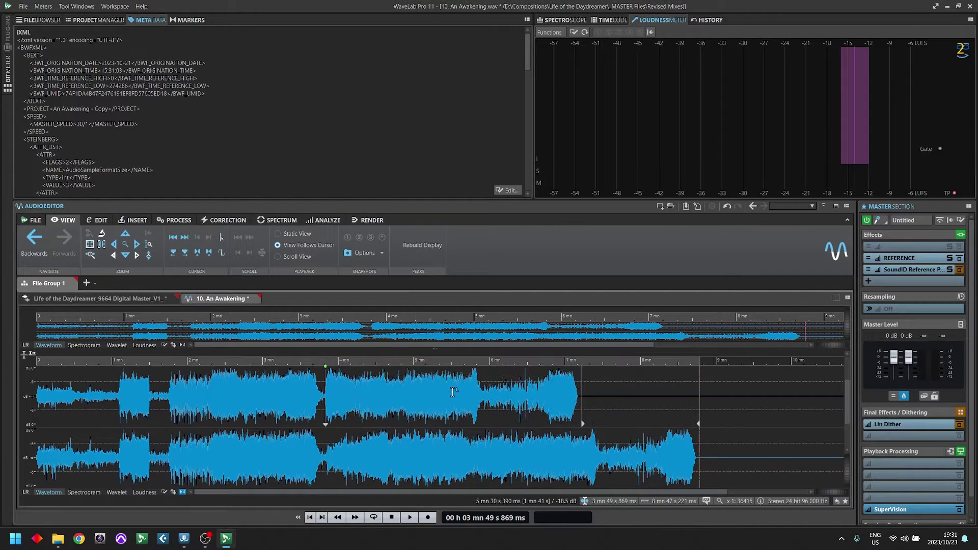
{"action": "key", "text": "ctrl+z"}
{"action": "key", "text": "ctrl+BackSpace"}
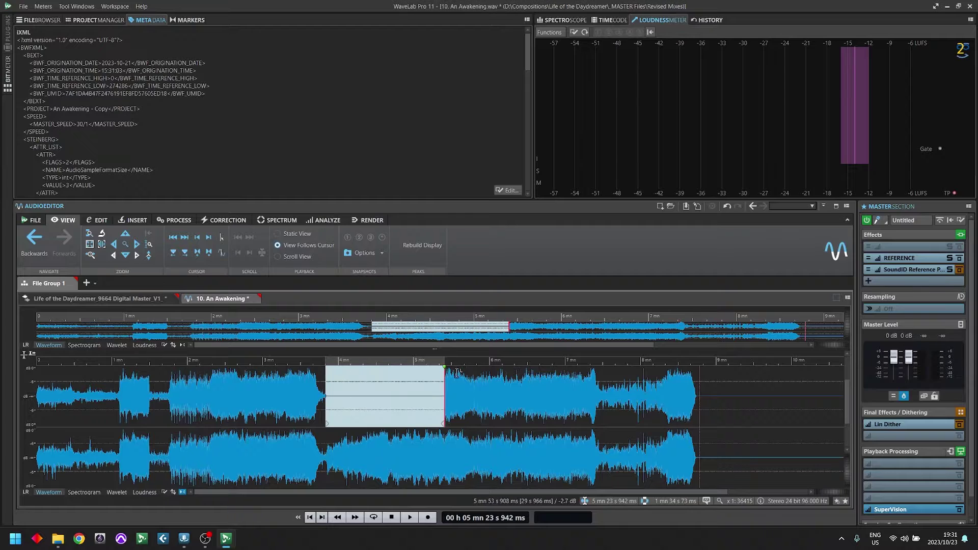
Check the silenced range in the montage's 10. An Awakening clip and undo the silencing in the source audio file
{"action": "left_click", "coordinate": [94, 299]}
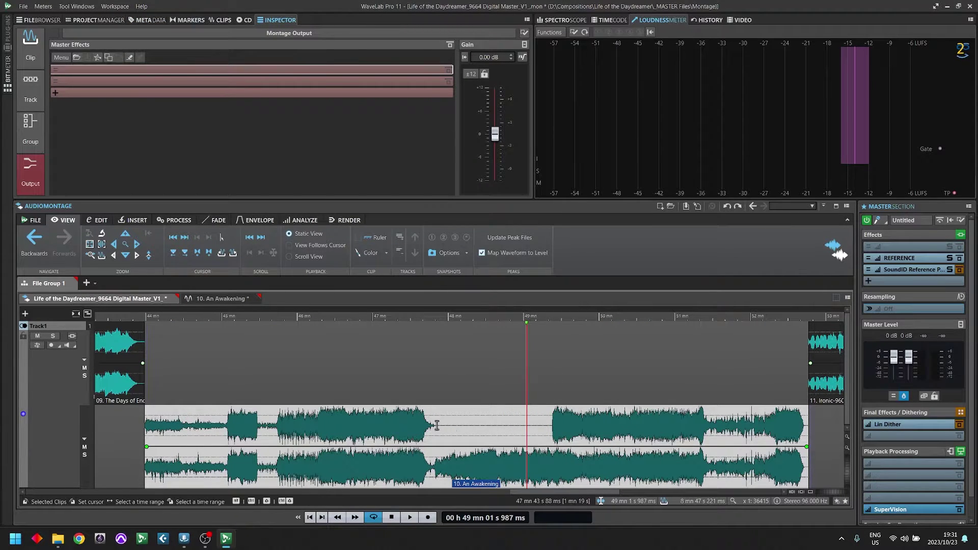
{"action": "left_click", "coordinate": [217, 302]}
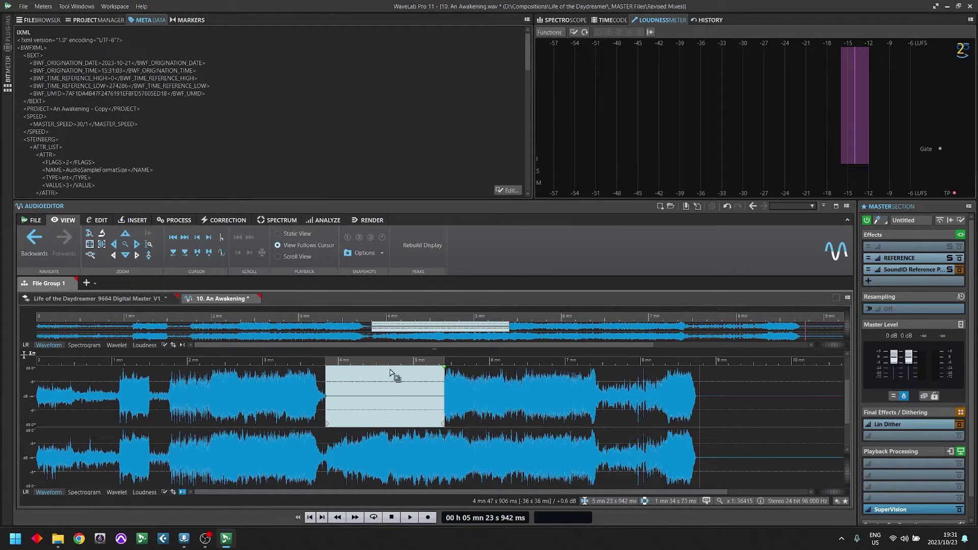
{"action": "key", "text": "ctrl+z"}
{"action": "left_click", "coordinate": [478, 403]}
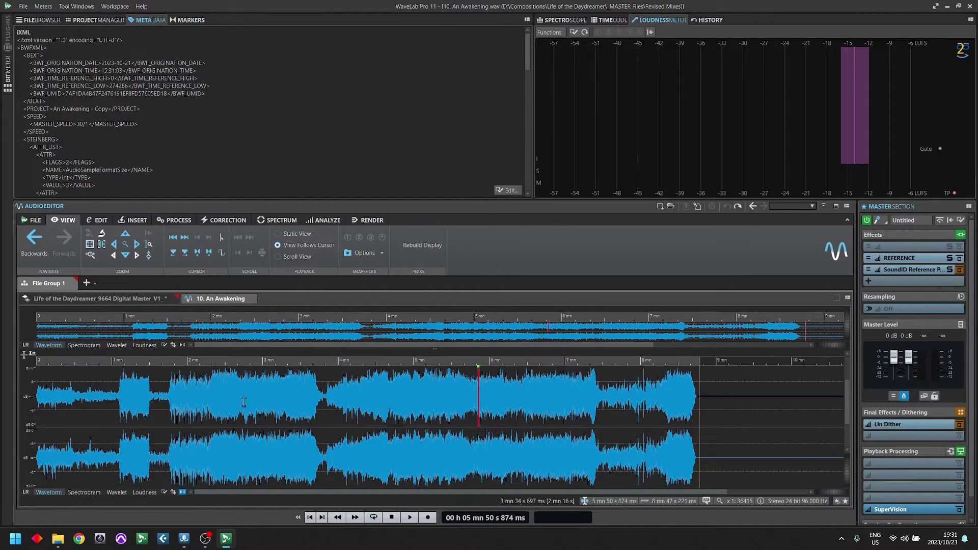
Try removing about 1 min 11 s from the montage's 10. An Awakening clip, compare it with the source file, and undo the removal
{"action": "left_click", "coordinate": [110, 299]}
{"action": "left_click_drag", "start_coordinate": [436, 469], "coordinate": [523, 471]}
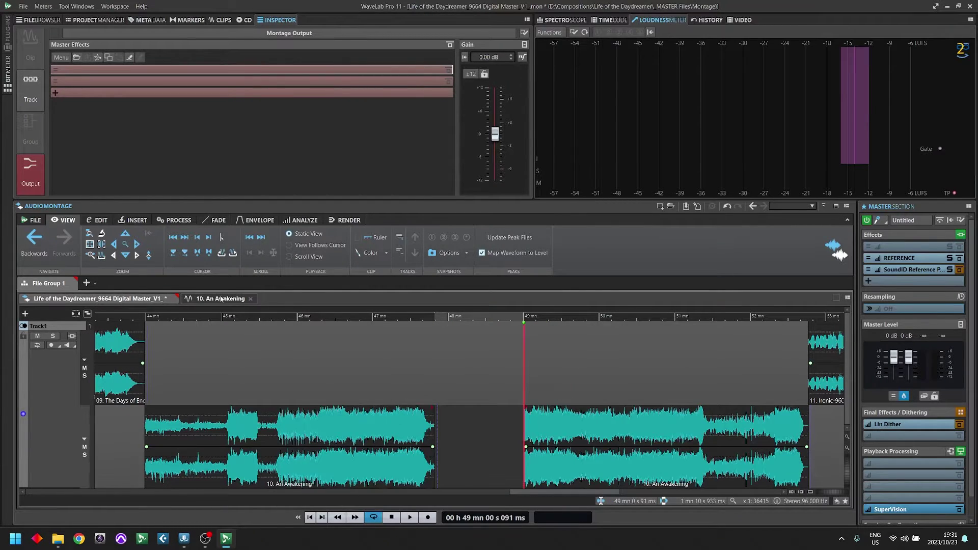
{"action": "left_click", "coordinate": [220, 298]}
{"action": "left_click", "coordinate": [92, 300]}
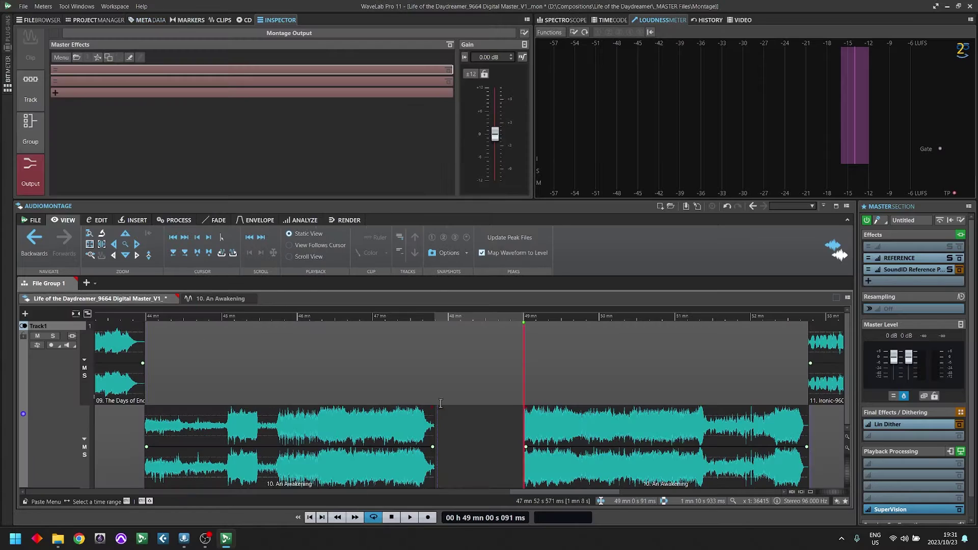
{"action": "left_click", "coordinate": [488, 363]}
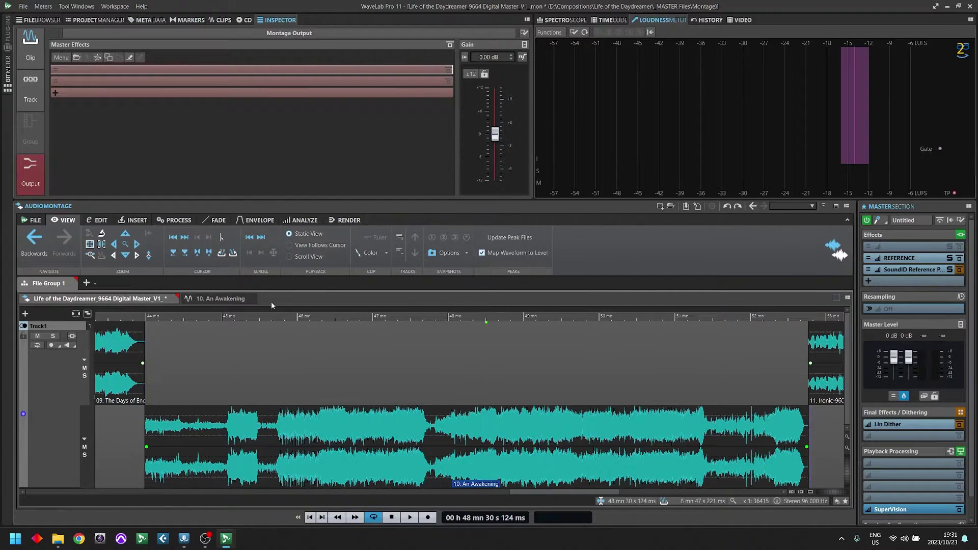
In the 10. An Awakening source file, try selecting the right channel over its full length and clear the selection
{"action": "left_click", "coordinate": [230, 299]}
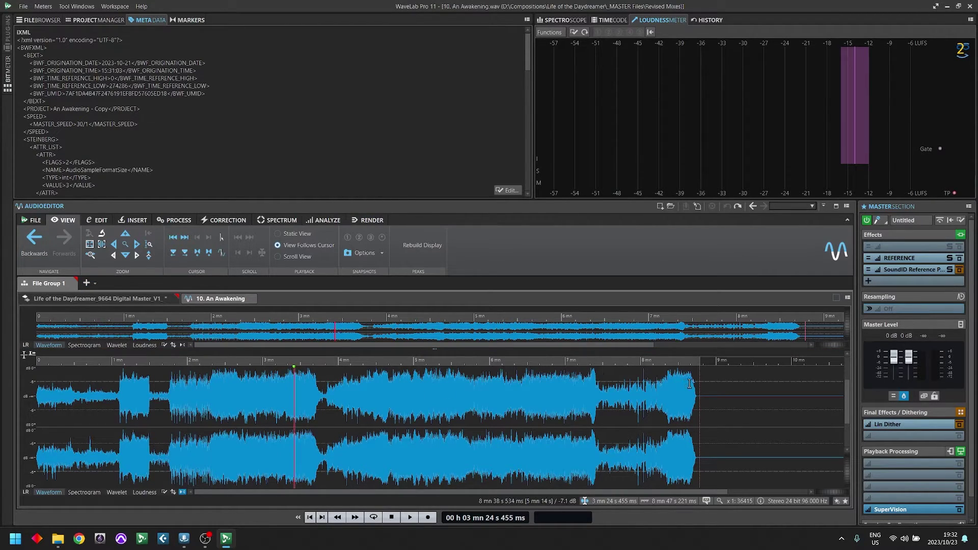
{"action": "left_click_drag", "start_coordinate": [698, 383], "coordinate": [39, 448]}
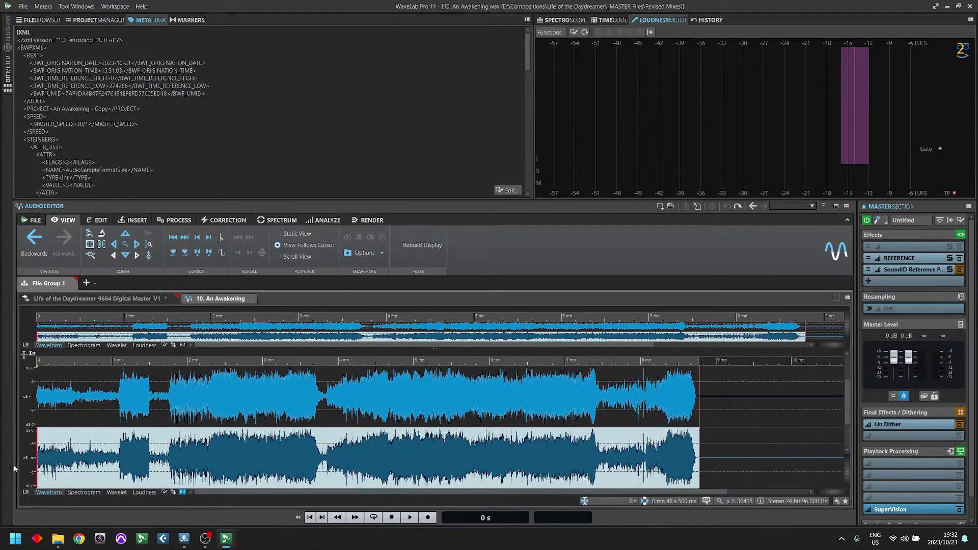
{"action": "left_click", "coordinate": [273, 379]}
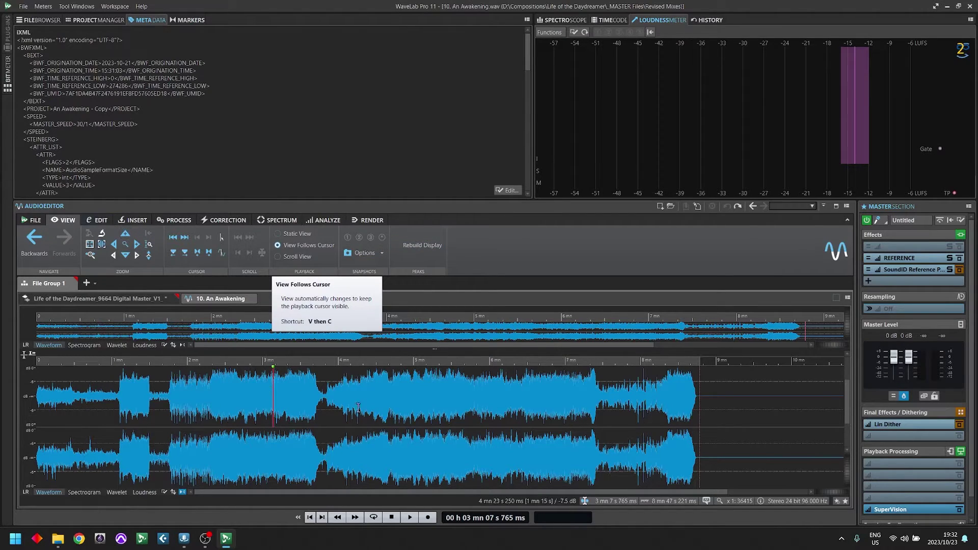
Open Global Analysis for the whole 10. An Awakening file from Revised Mixes to examine its digital and true peaks
{"action": "left_click", "coordinate": [412, 318]}
{"action": "left_click", "coordinate": [323, 220]}
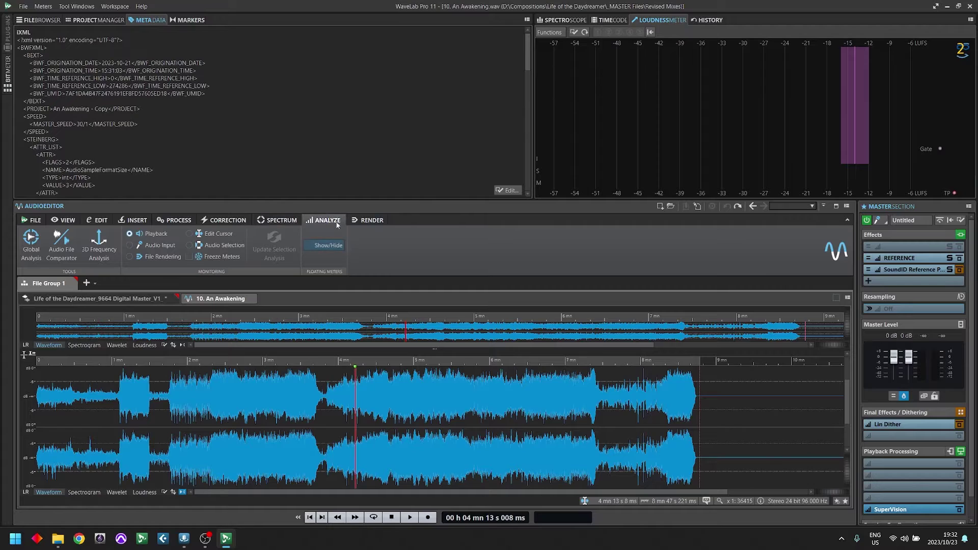
{"action": "left_click", "coordinate": [30, 242]}
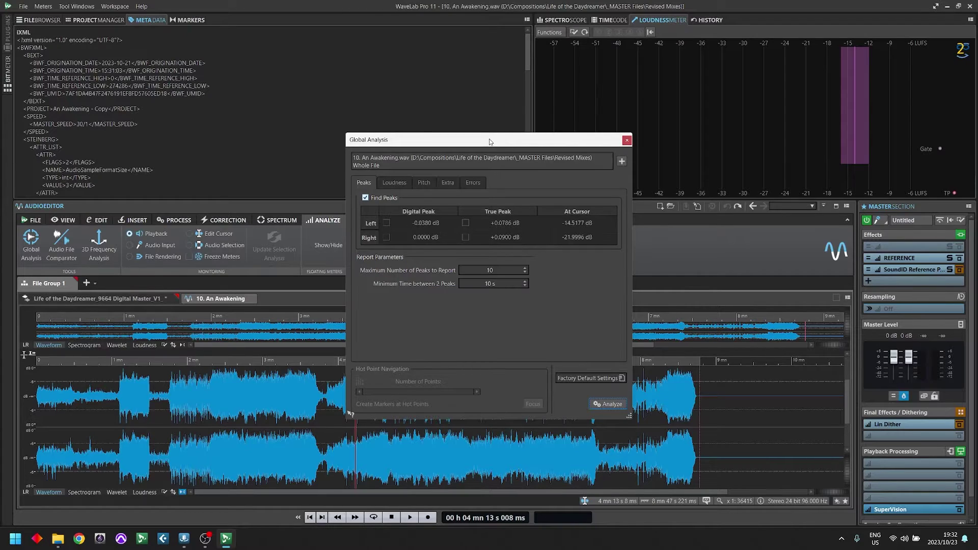
Examine the EBU R-128 loudness, DC offset, bit depth and clipped-sample error results in Global Analysis, and close the analysis
{"action": "left_click_drag", "start_coordinate": [489, 141], "coordinate": [292, 130]}
{"action": "left_click", "coordinate": [298, 218]}
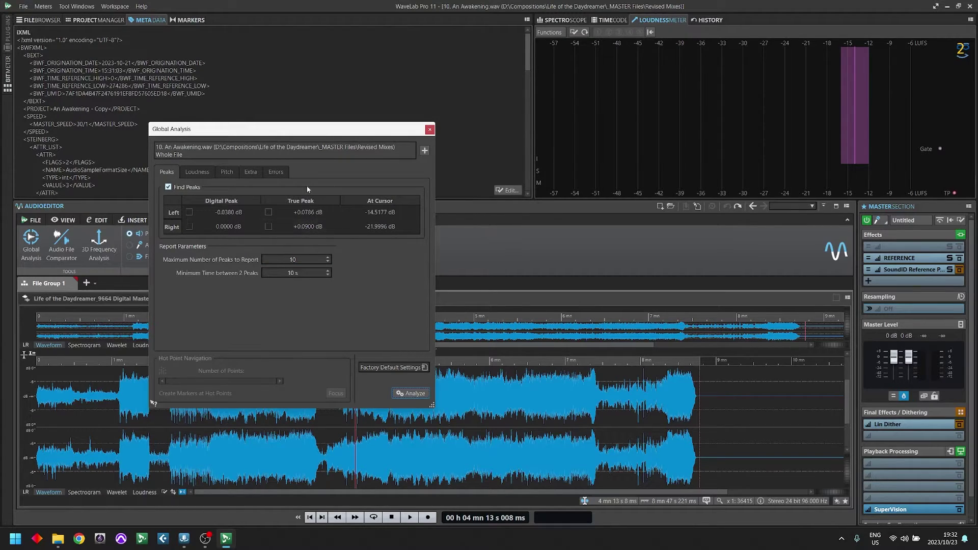
{"action": "left_click", "coordinate": [204, 173]}
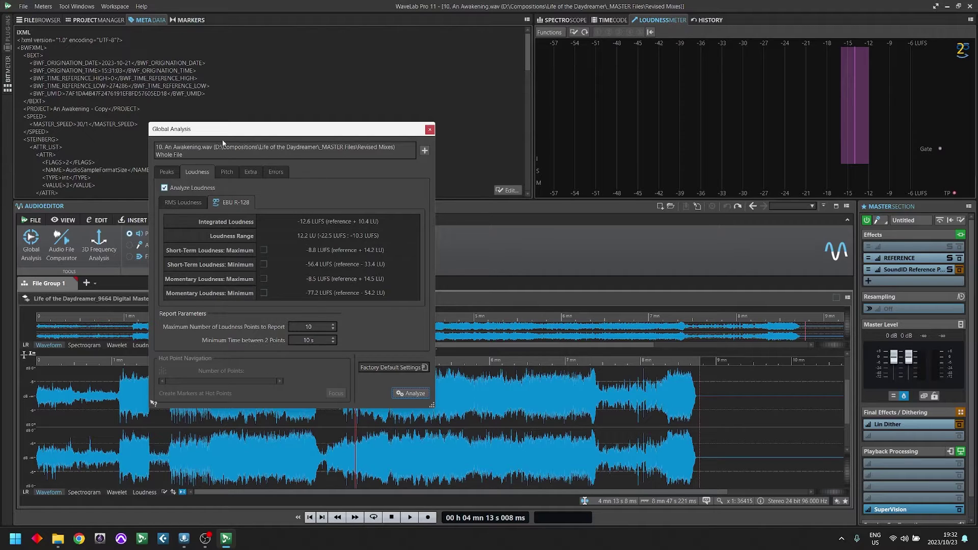
{"action": "left_click", "coordinate": [251, 171]}
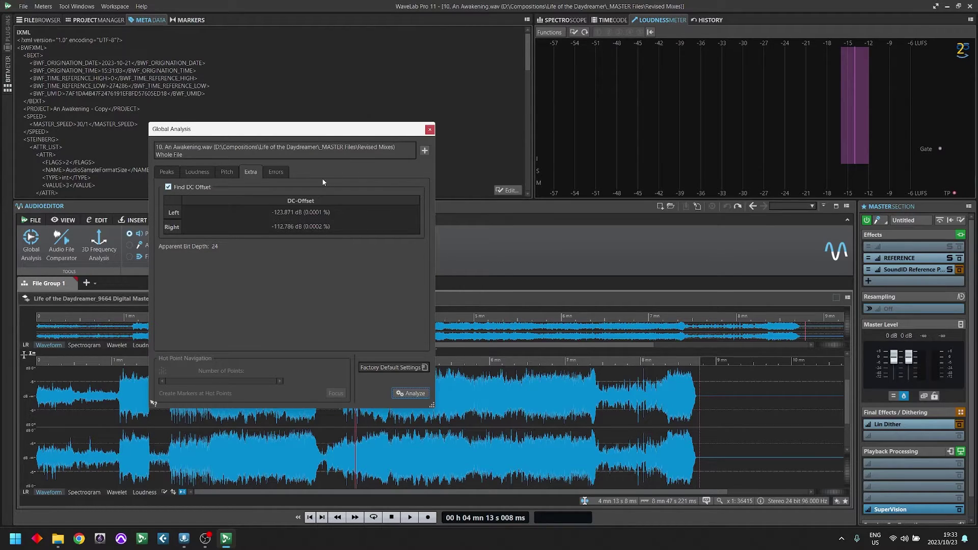
{"action": "left_click", "coordinate": [274, 171]}
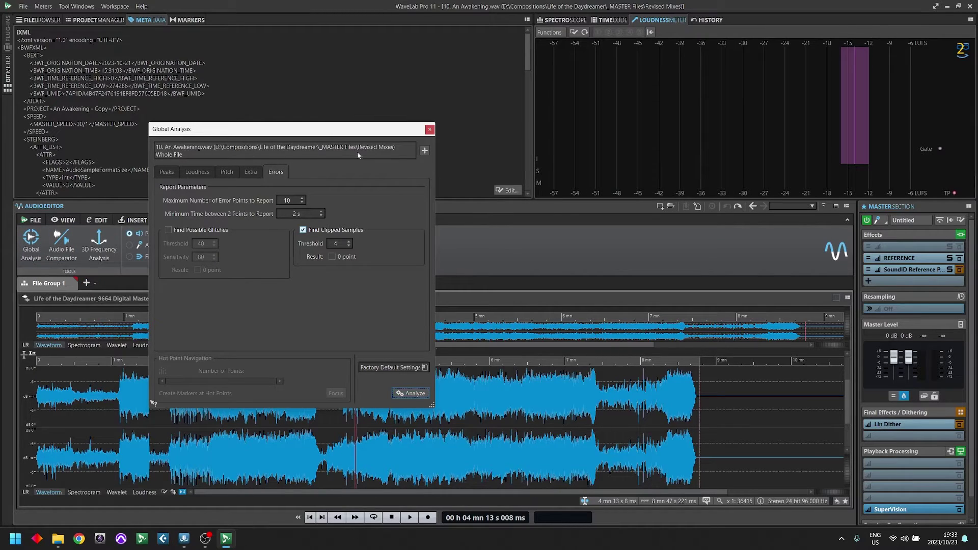
{"action": "left_click", "coordinate": [429, 129]}
Scan the entire 10. An Awakening audio file for errors with the correction tools at Standard Sensitivity
{"action": "key", "text": "space"}
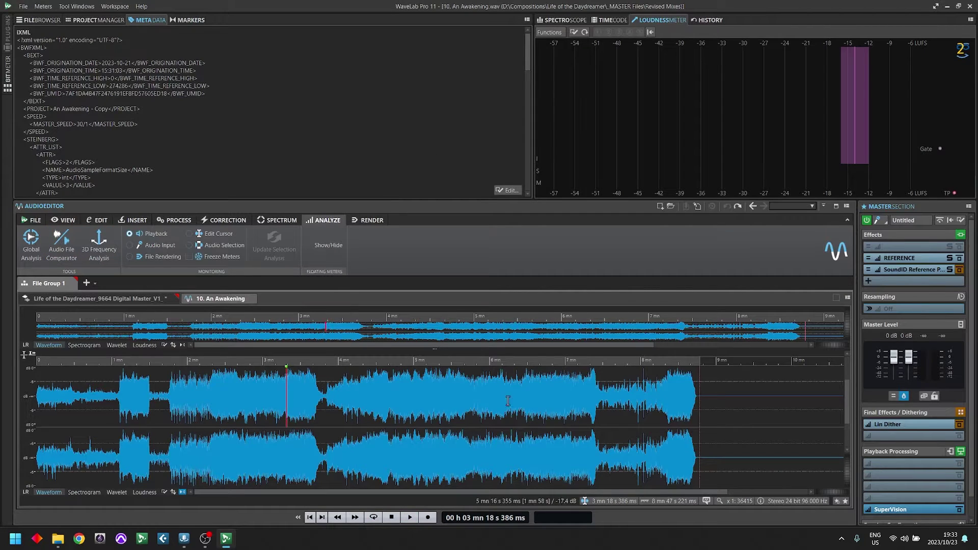
{"action": "left_click_drag", "start_coordinate": [508, 397], "coordinate": [127, 397]}
{"action": "left_click", "coordinate": [181, 392]}
{"action": "left_click", "coordinate": [227, 220]}
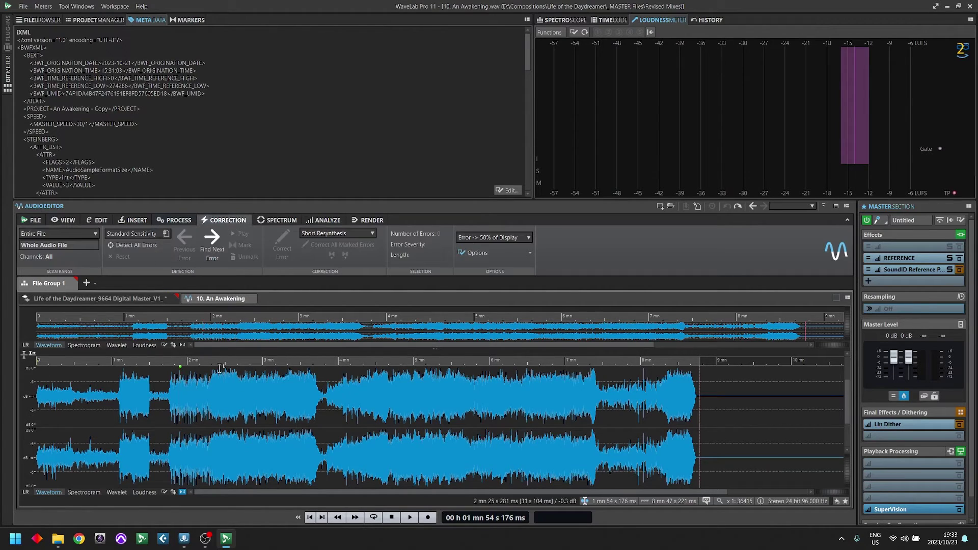
{"action": "left_click", "coordinate": [137, 245]}
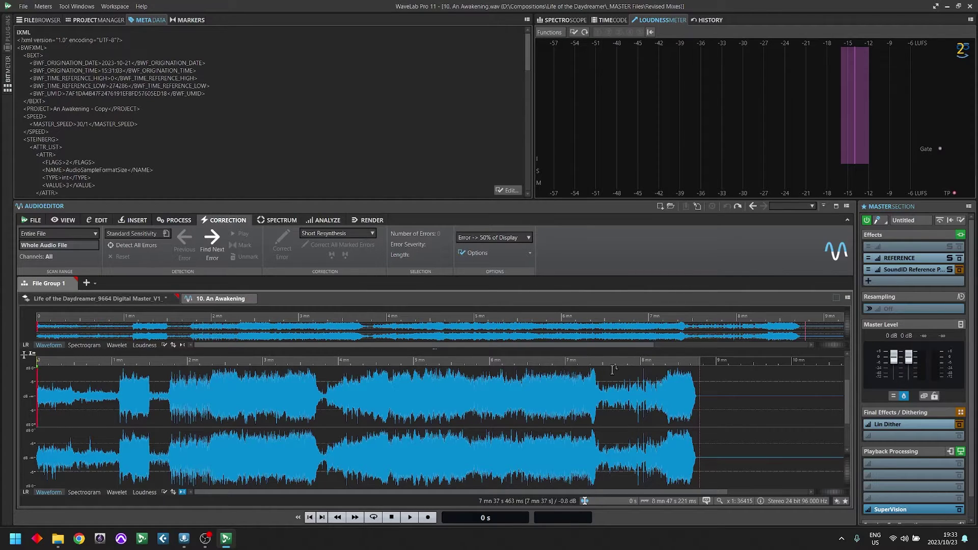
{"action": "left_click", "coordinate": [182, 389]}
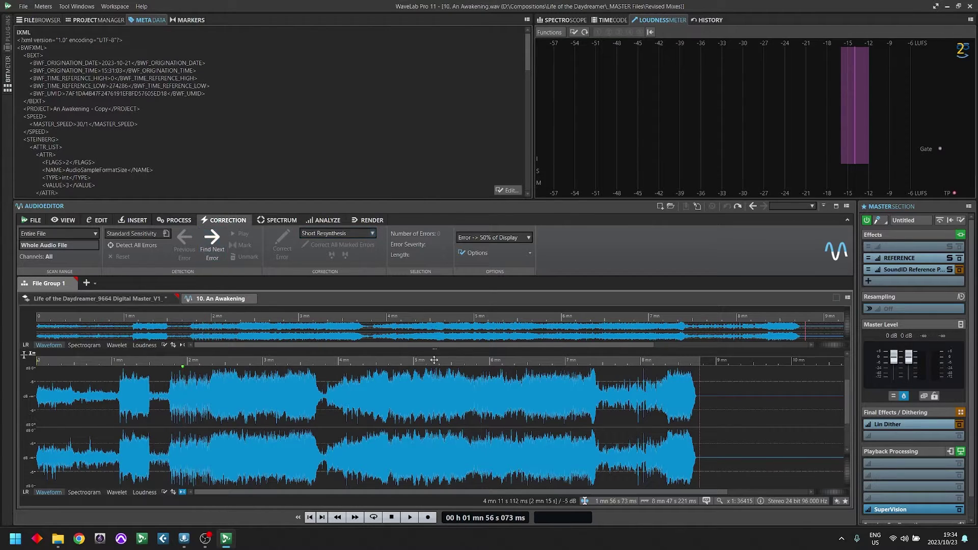
{"action": "left_click", "coordinate": [375, 395]}
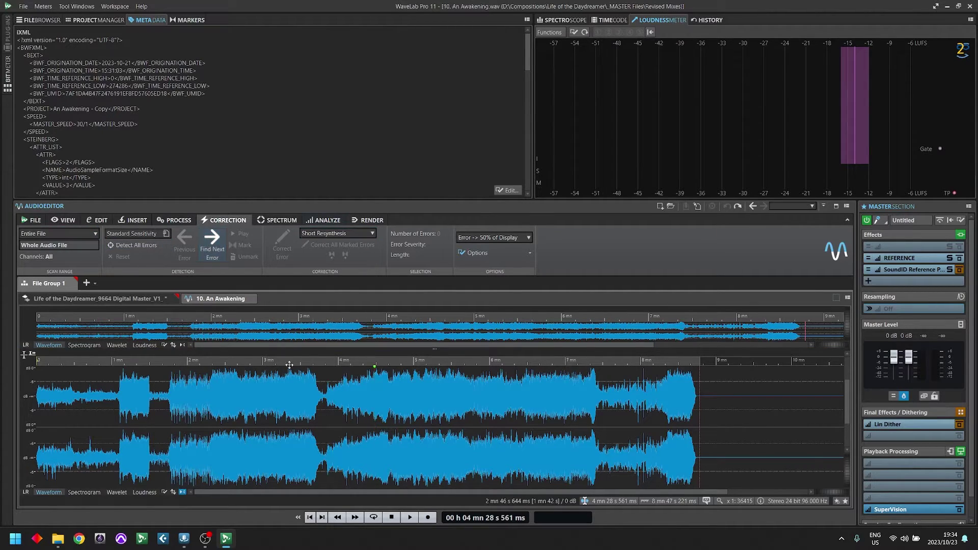
Try to remove the DC offset from the 10. An Awakening audio file
{"action": "left_click", "coordinate": [390, 328]}
{"action": "left_click", "coordinate": [173, 220]}
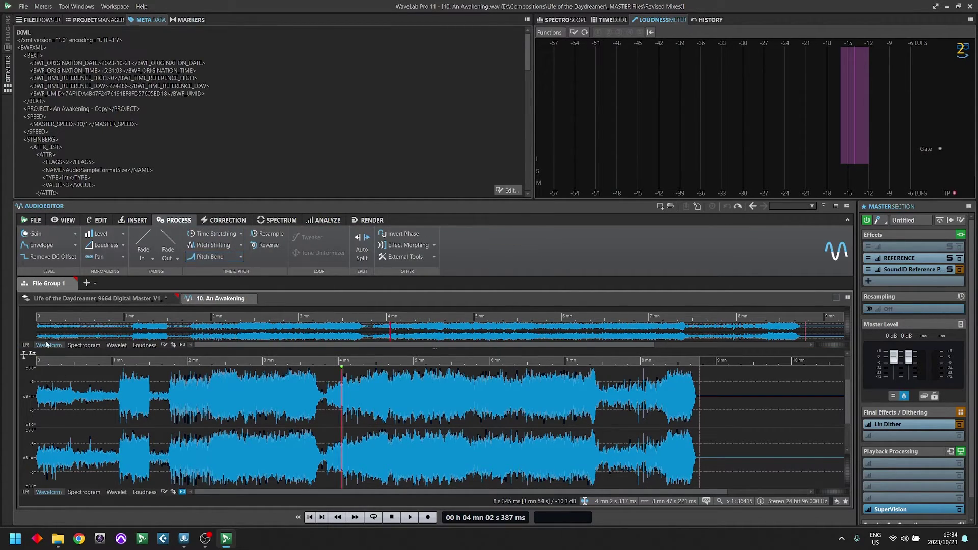
{"action": "left_click", "coordinate": [52, 256]}
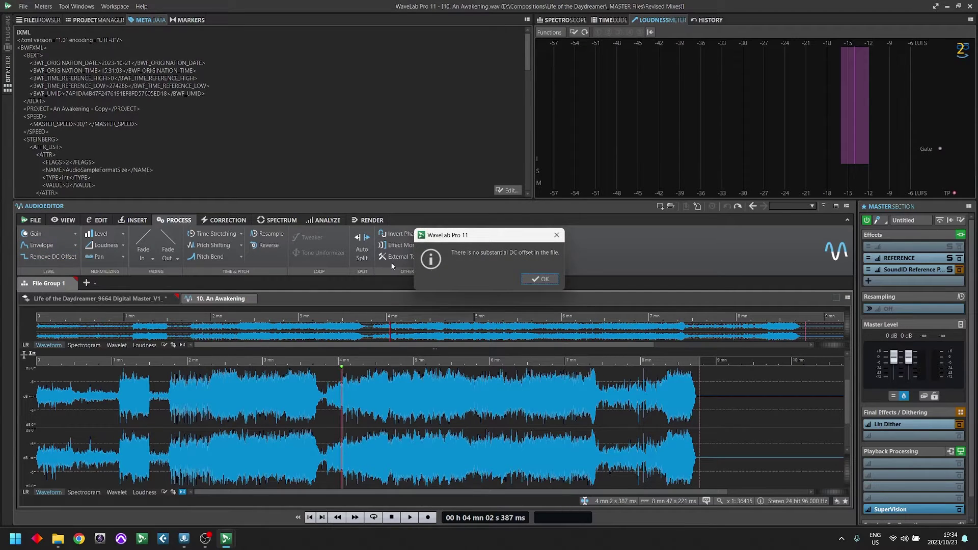
{"action": "left_click", "coordinate": [537, 279]}
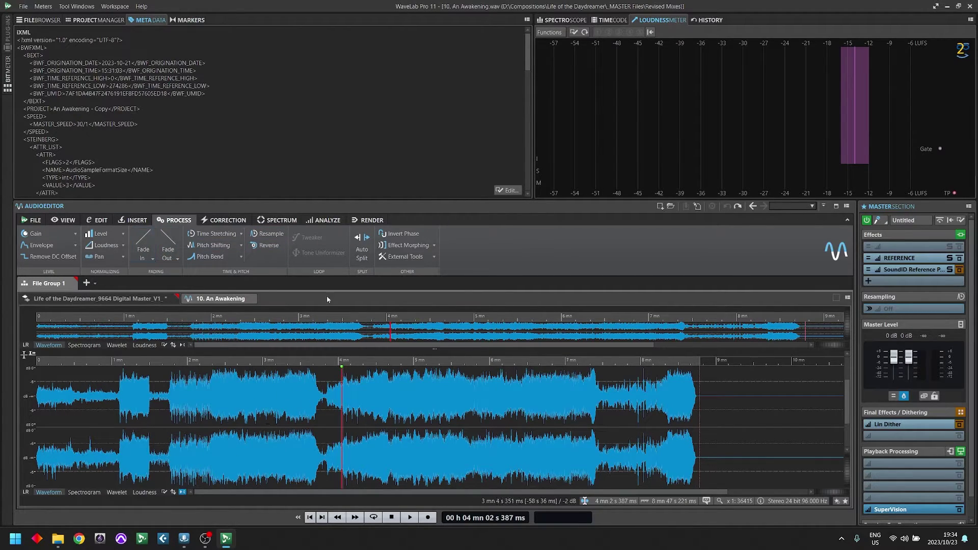
Close the 10. An Awakening audio file and return to the Life of the Daydreamer_9664 Digital Master_V1 montage
{"action": "left_click", "coordinate": [149, 302]}
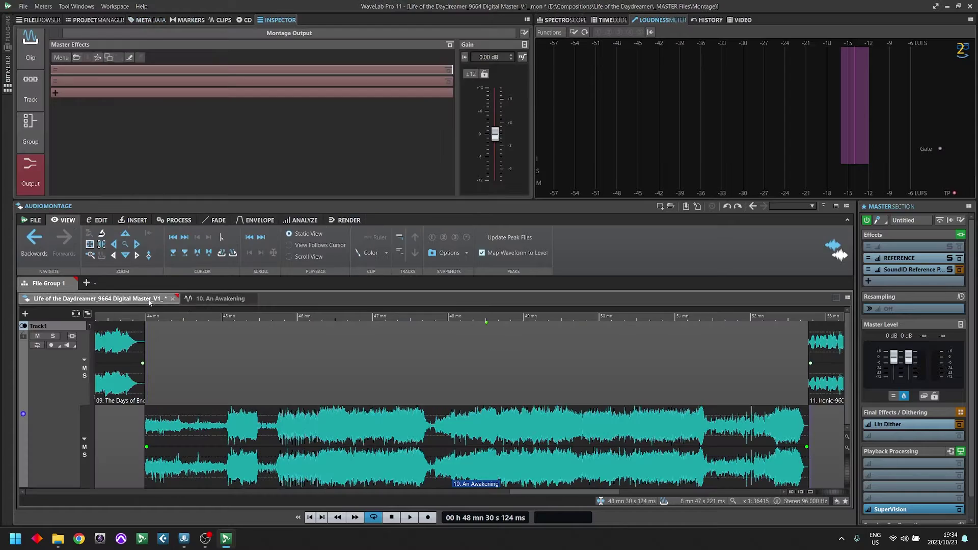
{"action": "left_click", "coordinate": [214, 298]}
{"action": "left_click", "coordinate": [250, 299]}
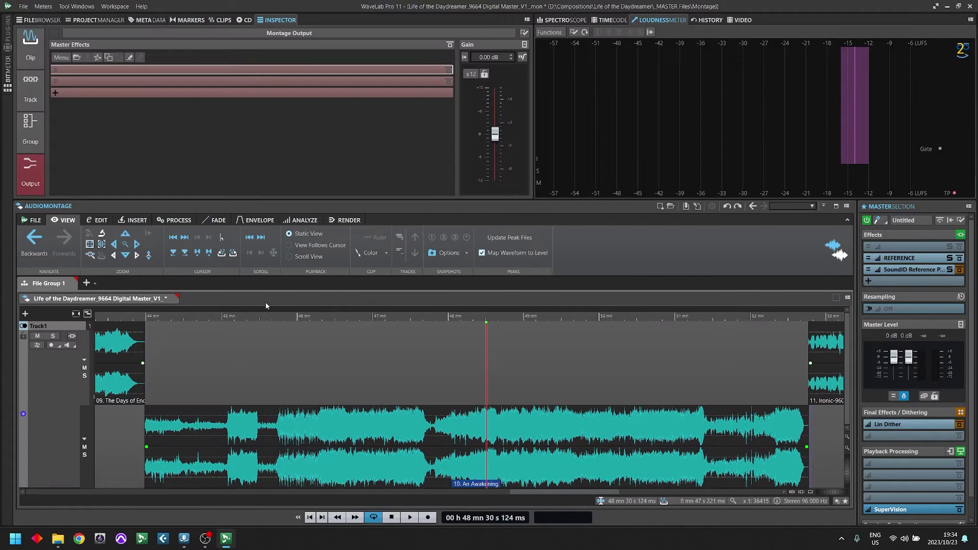
Examine the waveform levels of the clips across the whole montage, marking time ranges in clips 04, 05 and 09
{"action": "left_click", "coordinate": [371, 350]}
{"action": "key", "text": "ctrl+Down"}
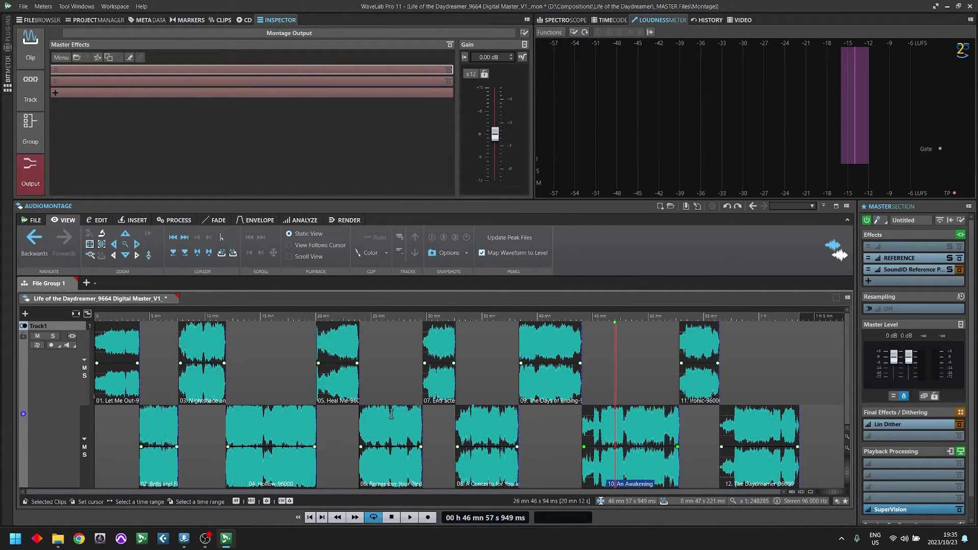
{"action": "left_click", "coordinate": [115, 338]}
{"action": "left_click_drag", "start_coordinate": [252, 443], "coordinate": [239, 443]}
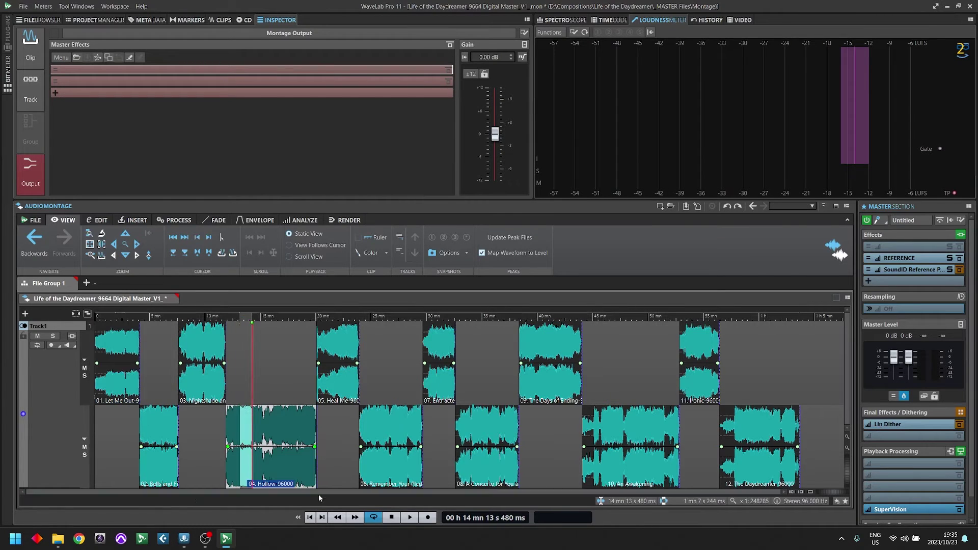
{"action": "left_click", "coordinate": [336, 338]}
{"action": "left_click_drag", "start_coordinate": [340, 339], "coordinate": [316, 338]}
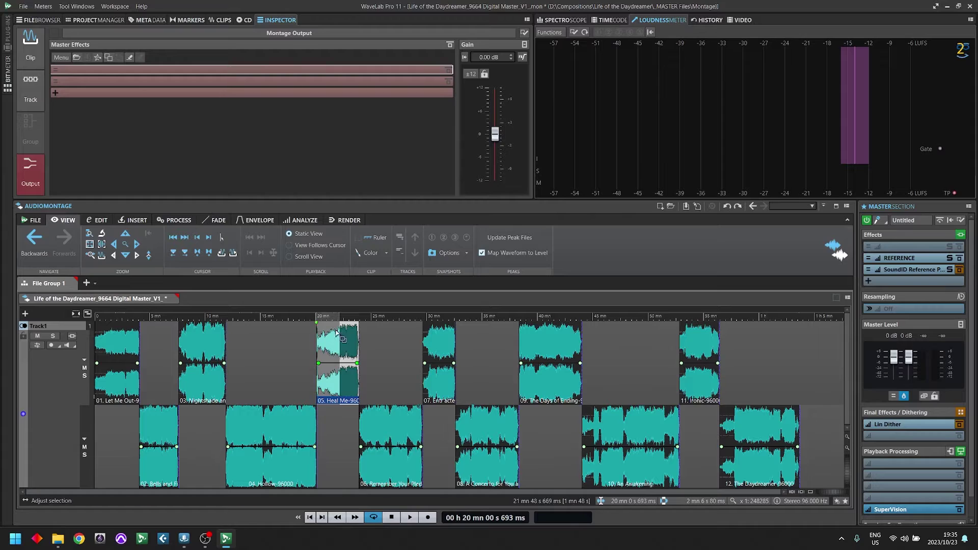
{"action": "left_click_drag", "start_coordinate": [541, 339], "coordinate": [583, 331]}
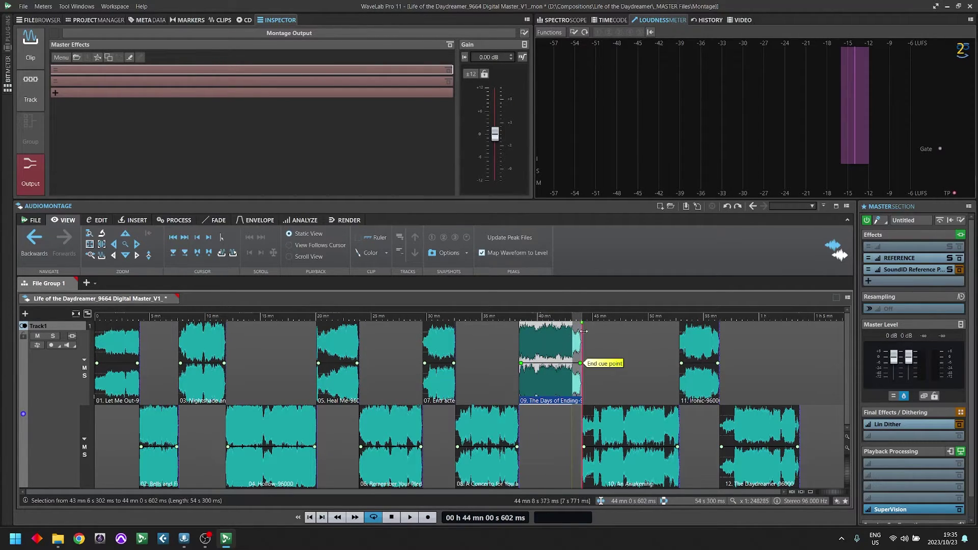
{"action": "left_click", "coordinate": [655, 366]}
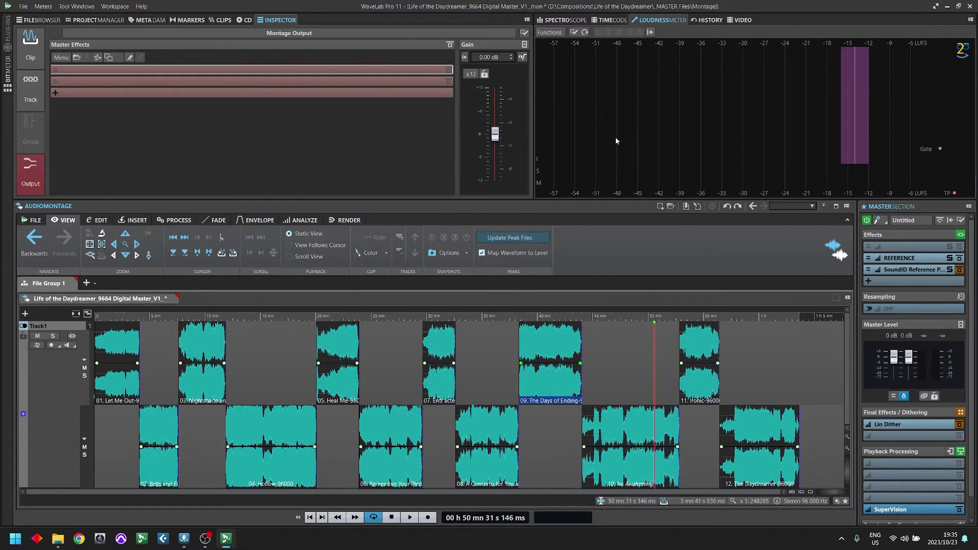
{"action": "left_click", "coordinate": [297, 357]}
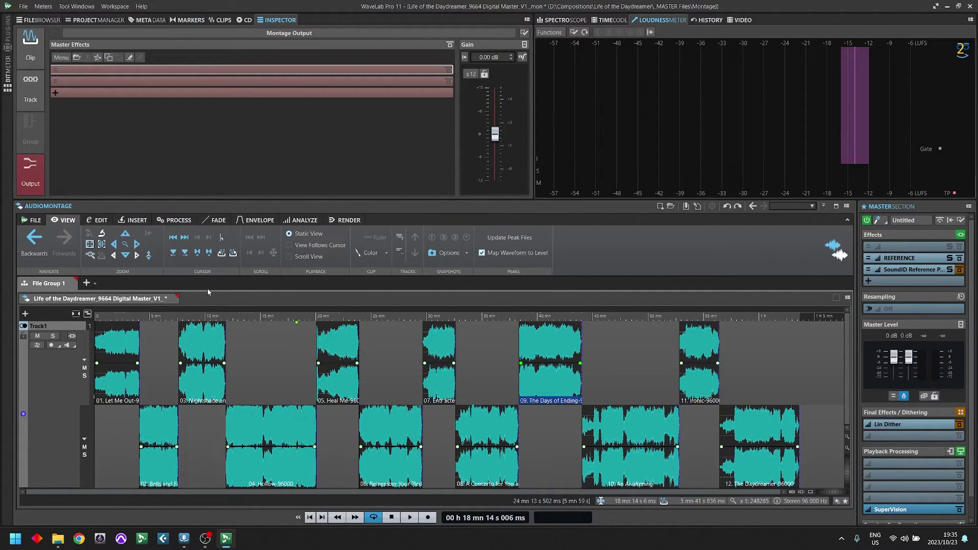
{"action": "left_click", "coordinate": [287, 356]}
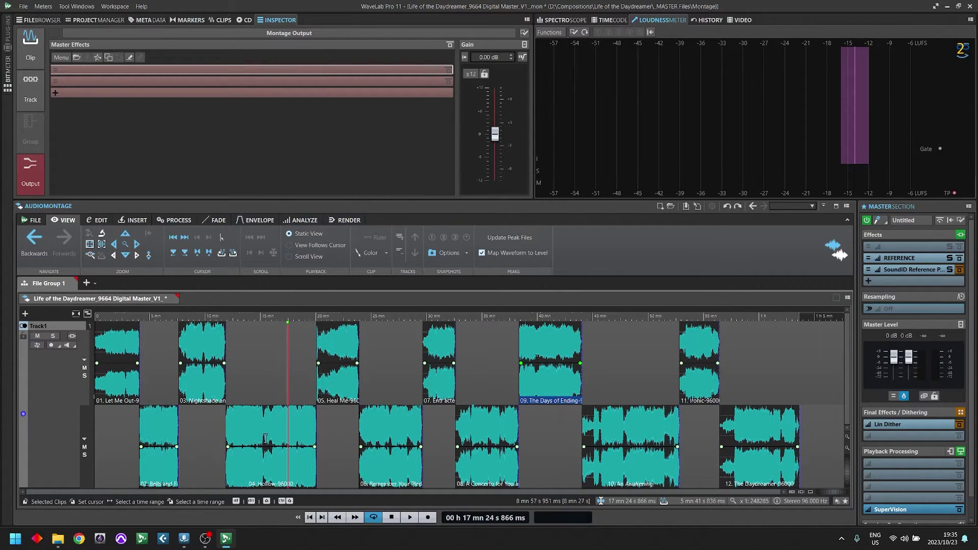
Open the Loudness Meta Normalizer and set the clips to Match Specific Loudness at -16.00 LUFS
{"action": "left_click", "coordinate": [191, 223]}
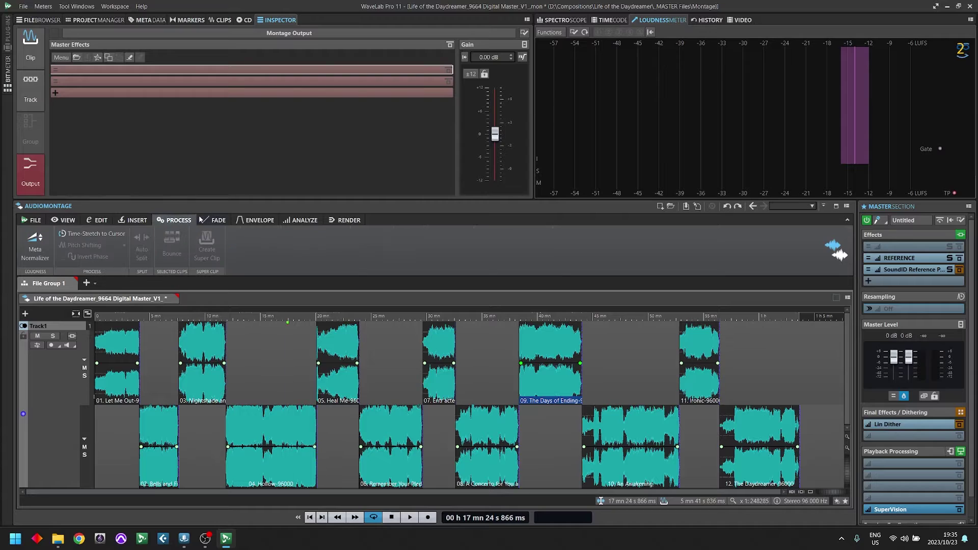
{"action": "left_click", "coordinate": [269, 338]}
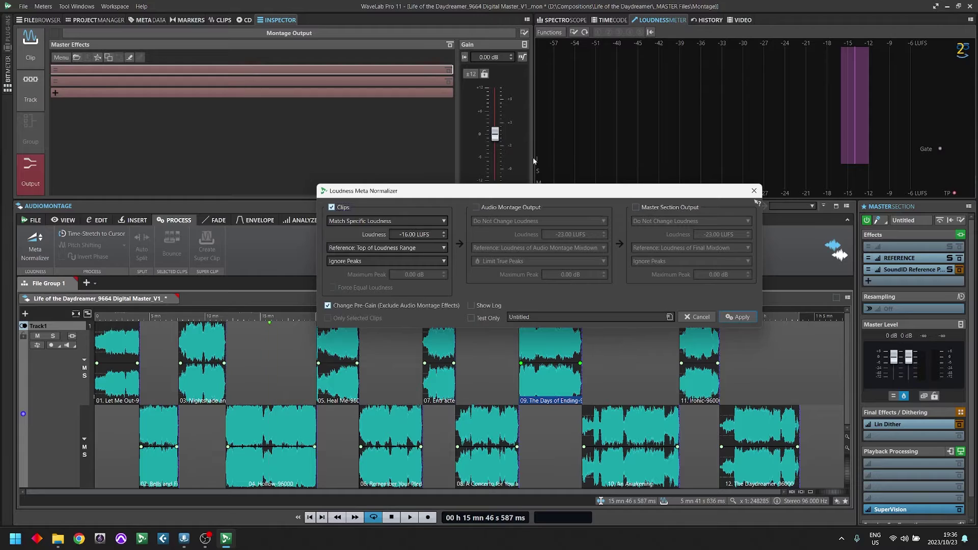
{"action": "left_click_drag", "start_coordinate": [504, 188], "coordinate": [324, 143]}
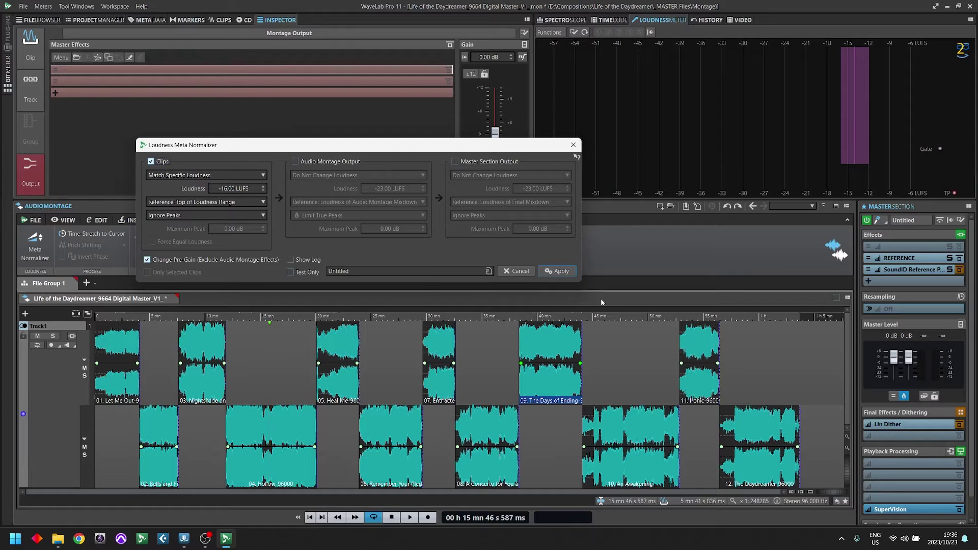
{"action": "left_click", "coordinate": [263, 175]}
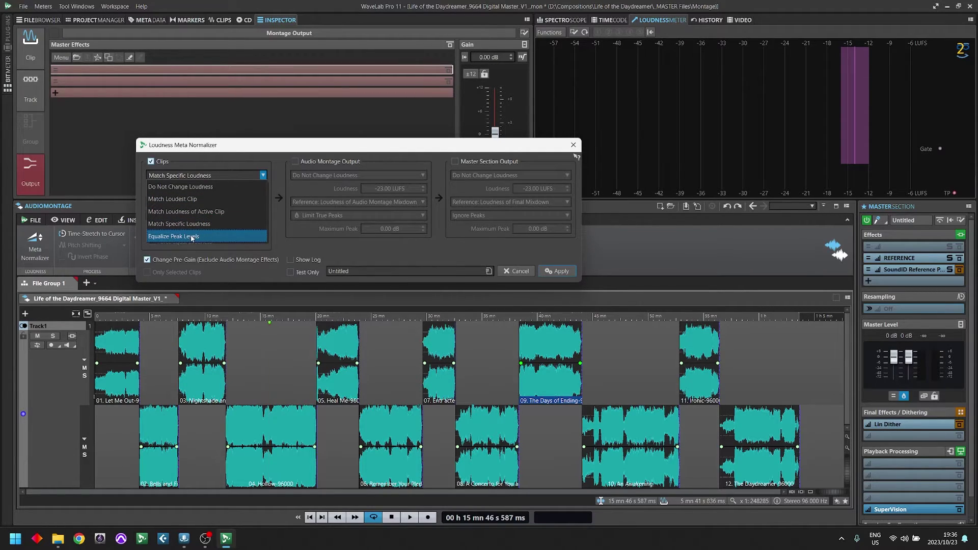
{"action": "left_click", "coordinate": [241, 223]}
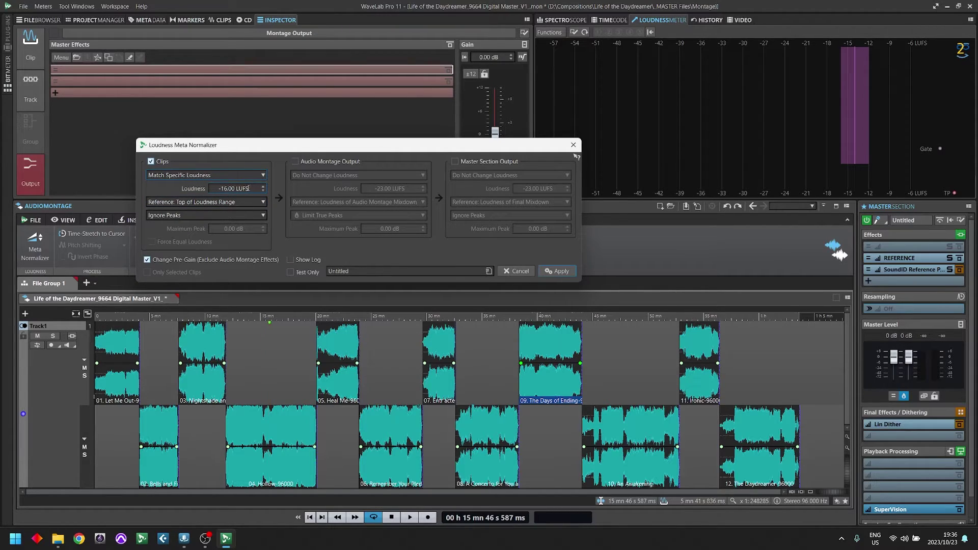
{"action": "scroll", "coordinate": [253, 188], "scroll_direction": "up", "scroll_amount": 1}
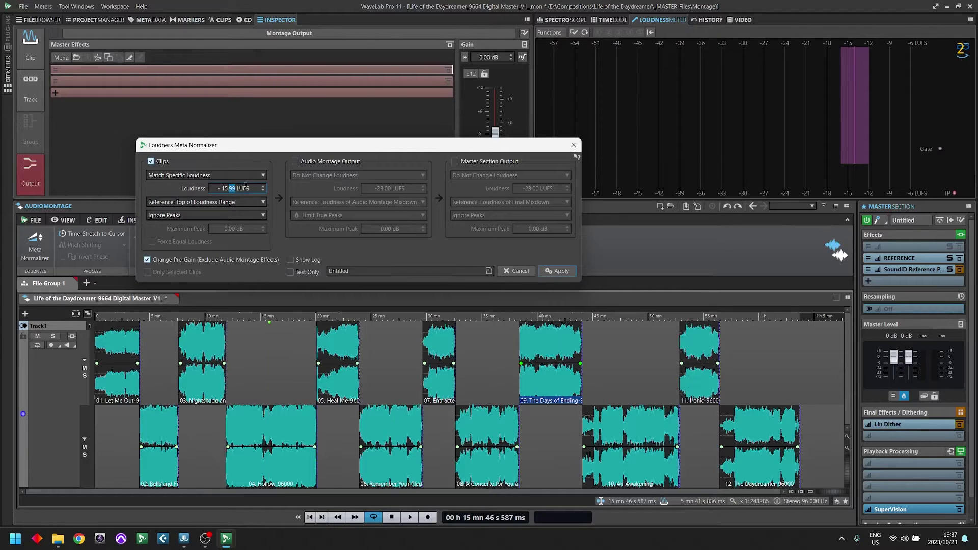
{"action": "type", "text": "0"}
{"action": "key", "text": "Left"}
{"action": "scroll", "coordinate": [259, 185], "scroll_direction": "down", "scroll_amount": 1}
Keep Top of Loudness Range as the clips' loudness reference and apply the normalization
{"action": "left_click", "coordinate": [217, 203]}
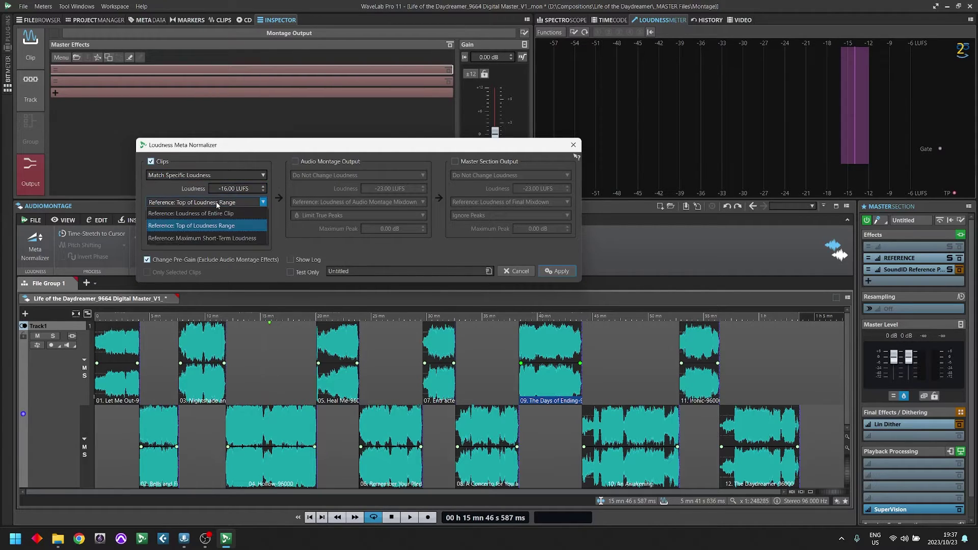
{"action": "left_click", "coordinate": [288, 237]}
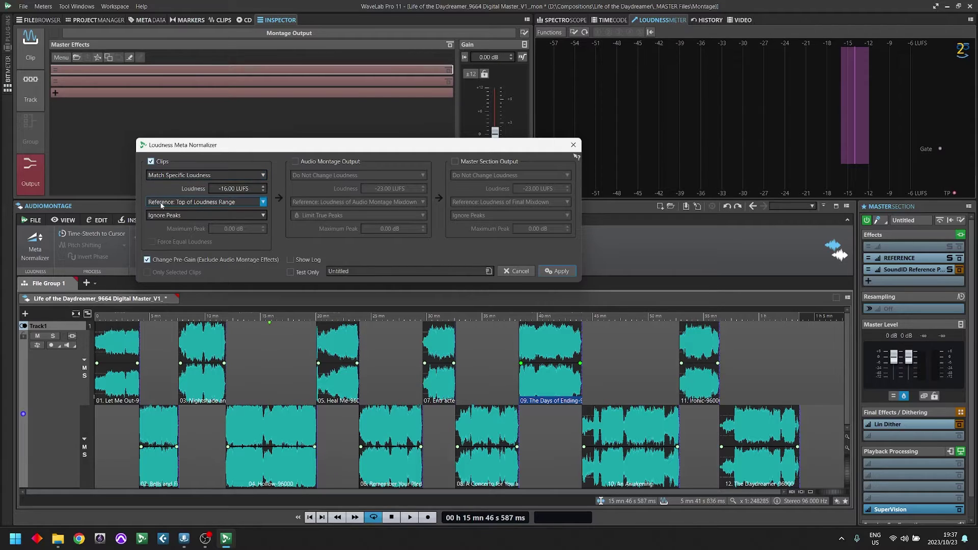
{"action": "left_click", "coordinate": [185, 204]}
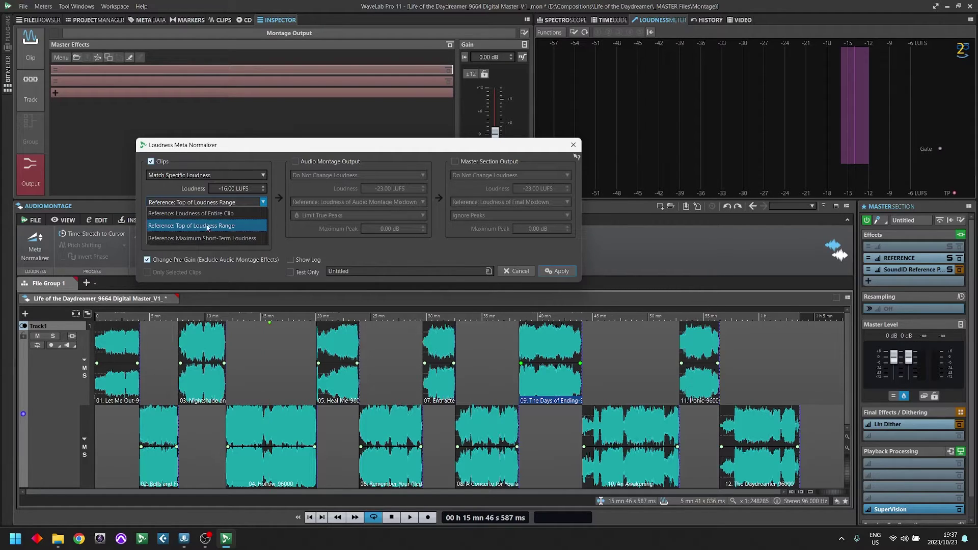
{"action": "left_click", "coordinate": [315, 257]}
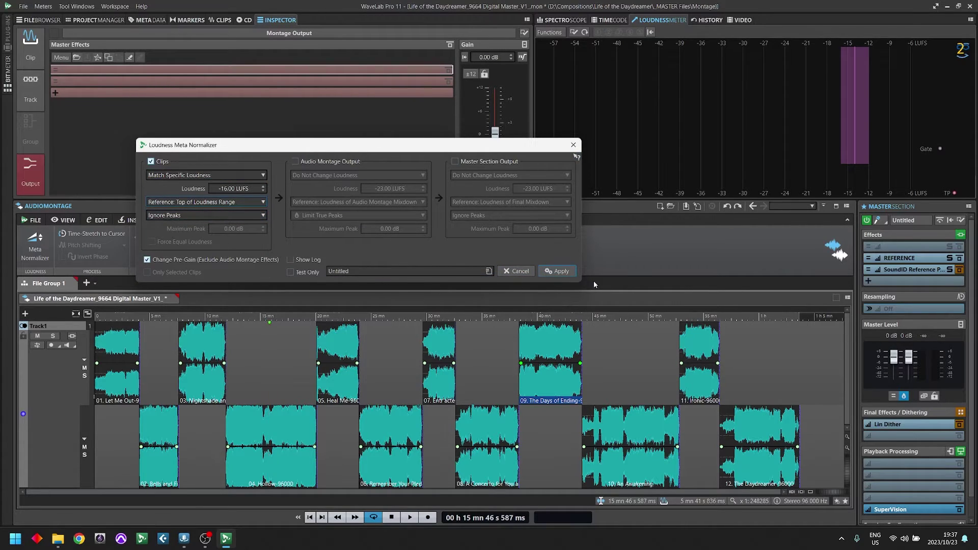
{"action": "left_click", "coordinate": [557, 271]}
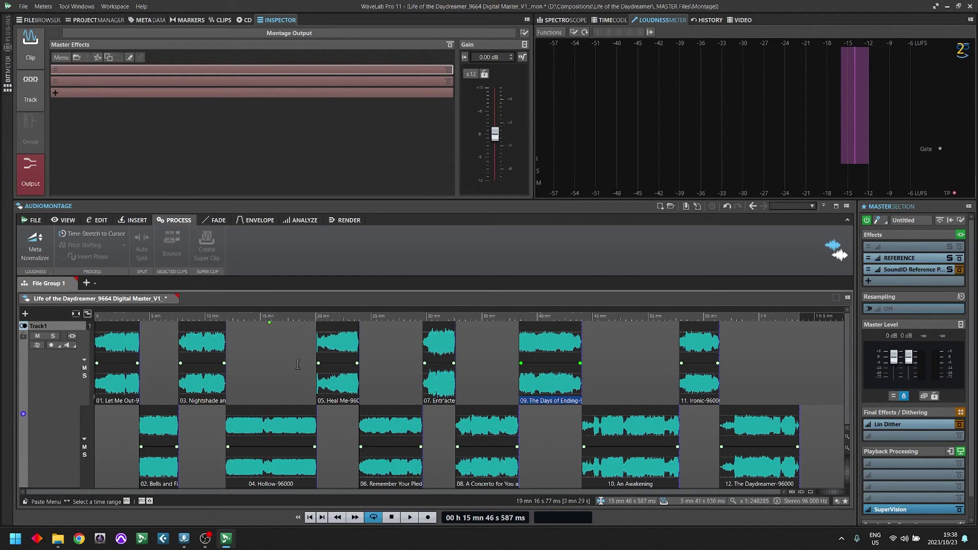
Examine the normalized waveform of the 04. Hollow clip up close
{"action": "left_click", "coordinate": [254, 418]}
{"action": "scroll", "coordinate": [254, 423], "scroll_direction": "up", "scroll_amount": 3}
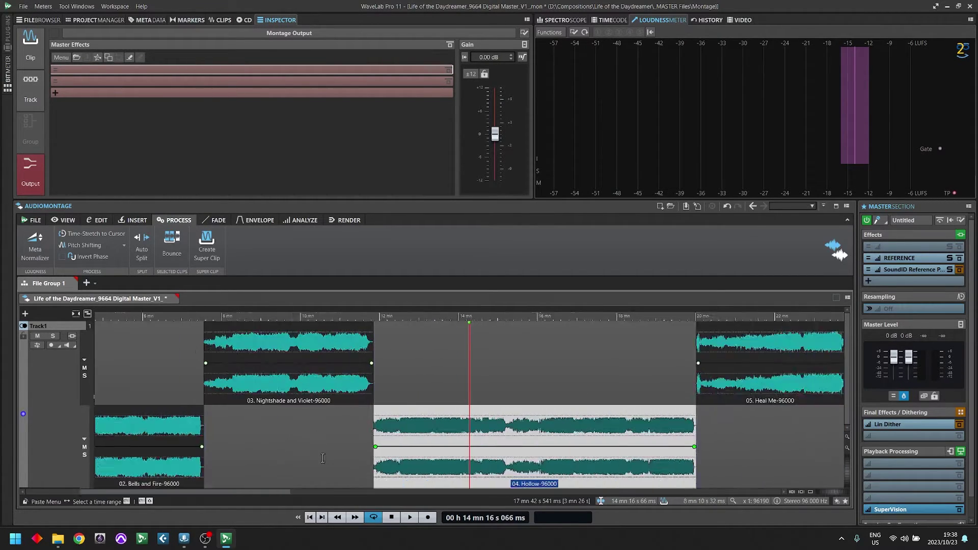
{"action": "scroll", "coordinate": [323, 458], "scroll_direction": "up", "scroll_amount": 5}
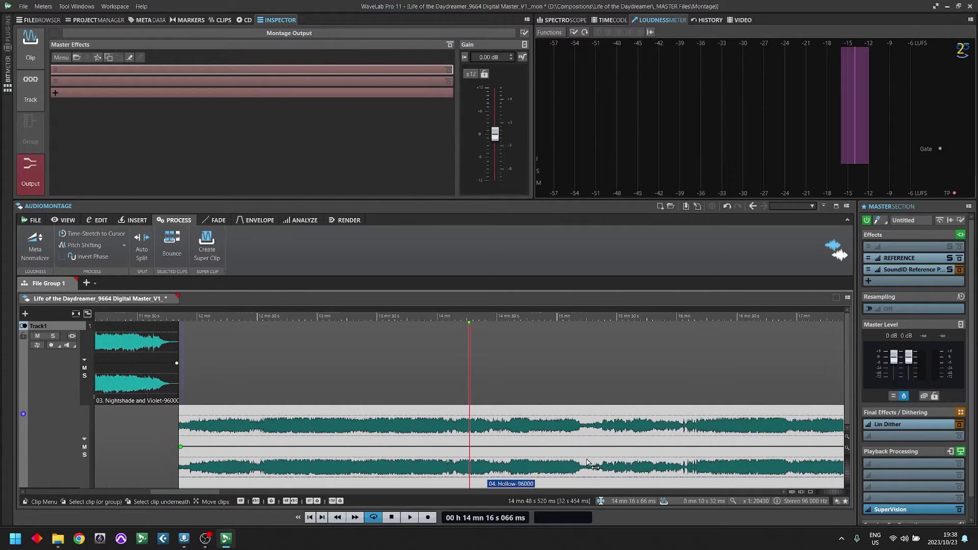
{"action": "scroll", "coordinate": [588, 463], "scroll_direction": "down", "scroll_amount": 2}
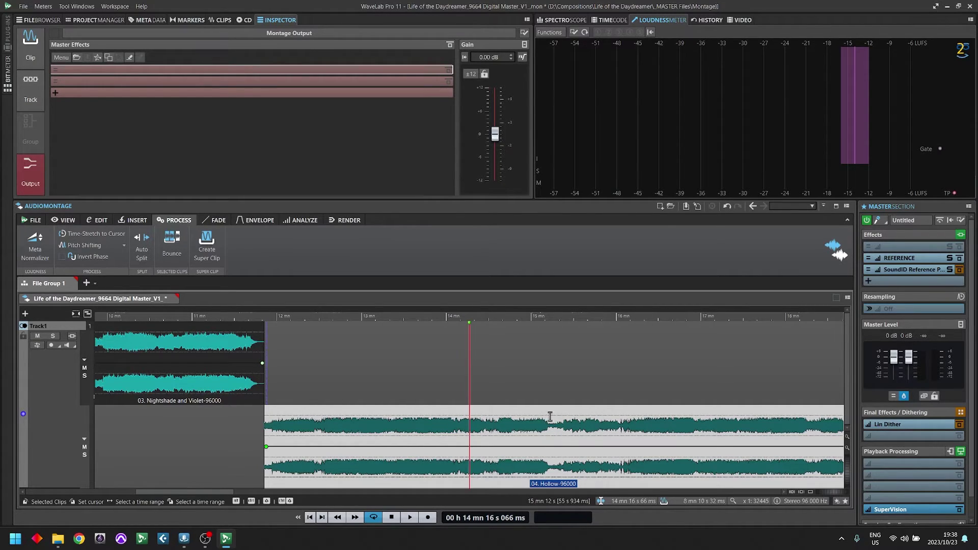
{"action": "left_click", "coordinate": [465, 387]}
{"action": "scroll", "coordinate": [395, 395], "scroll_direction": "down", "scroll_amount": 1}
{"action": "scroll", "coordinate": [395, 395], "scroll_direction": "down", "scroll_amount": 2}
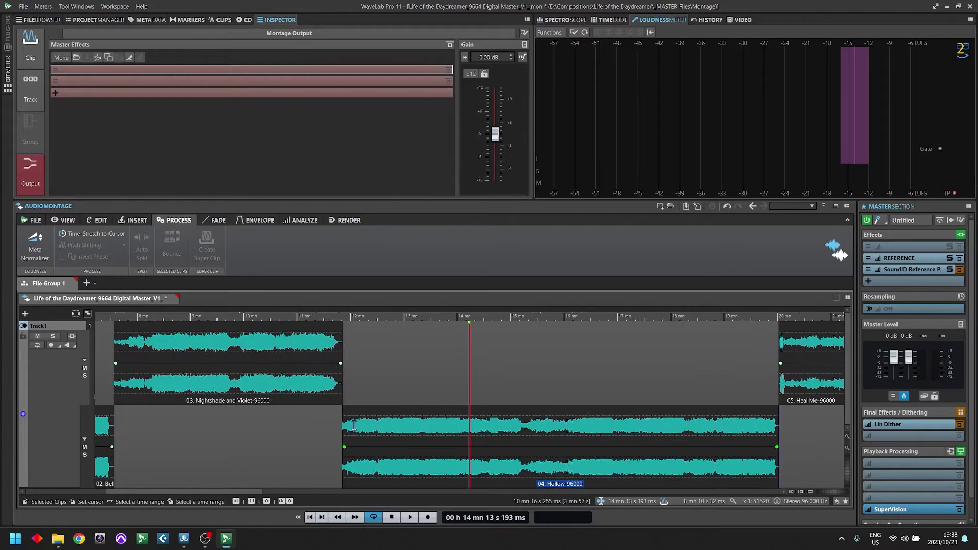
Compare the normalized waveform levels of all clips from the start to the end of the montage
{"action": "scroll", "coordinate": [750, 337], "scroll_direction": "down", "scroll_amount": 2}
{"action": "scroll", "coordinate": [751, 337], "scroll_direction": "down", "scroll_amount": 4}
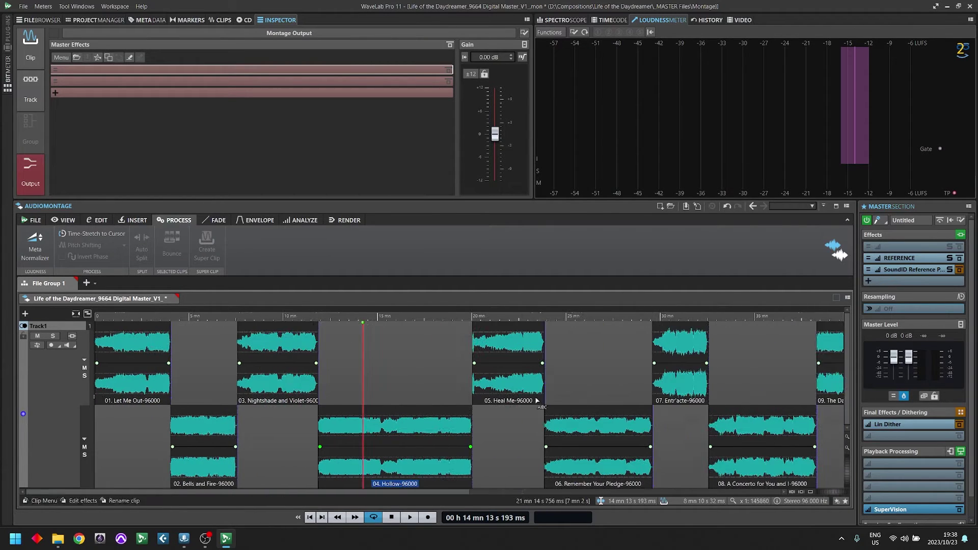
{"action": "scroll", "coordinate": [659, 400], "scroll_direction": "down", "scroll_amount": 1}
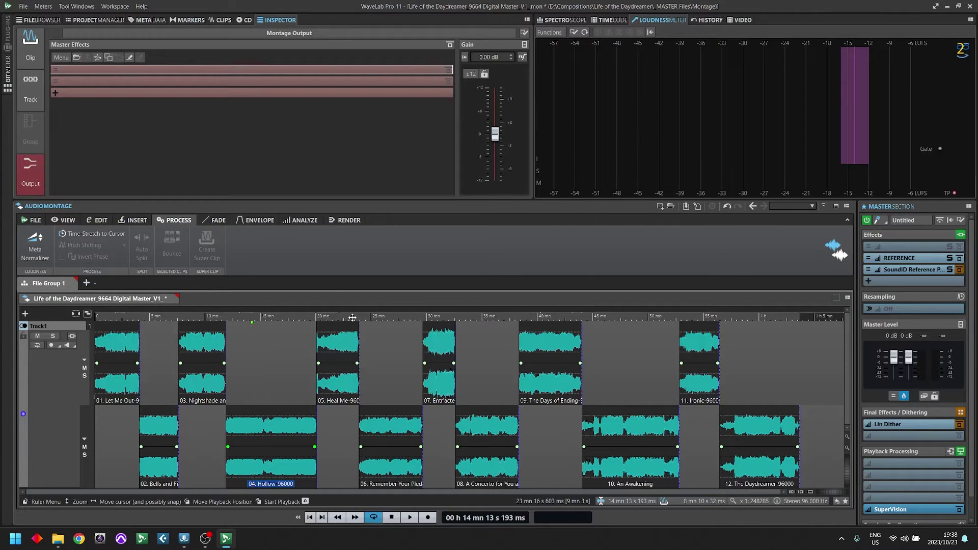
{"action": "left_click", "coordinate": [273, 359]}
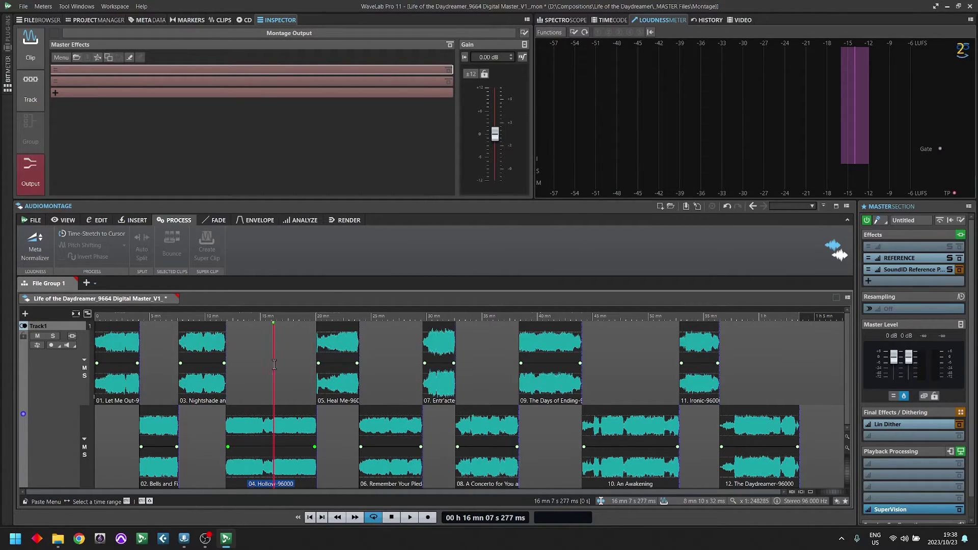
{"action": "left_click_drag", "start_coordinate": [159, 336], "coordinate": [95, 336]}
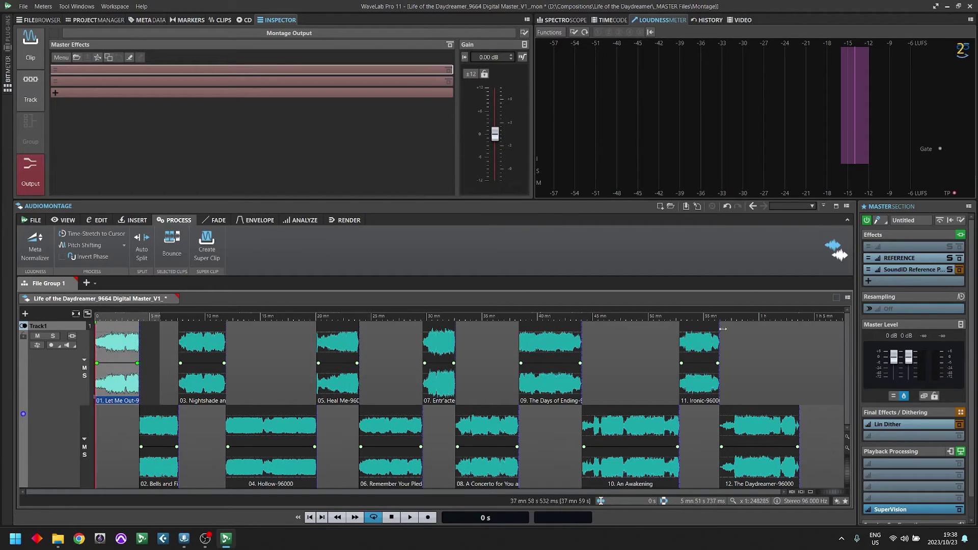
{"action": "key", "text": "End"}
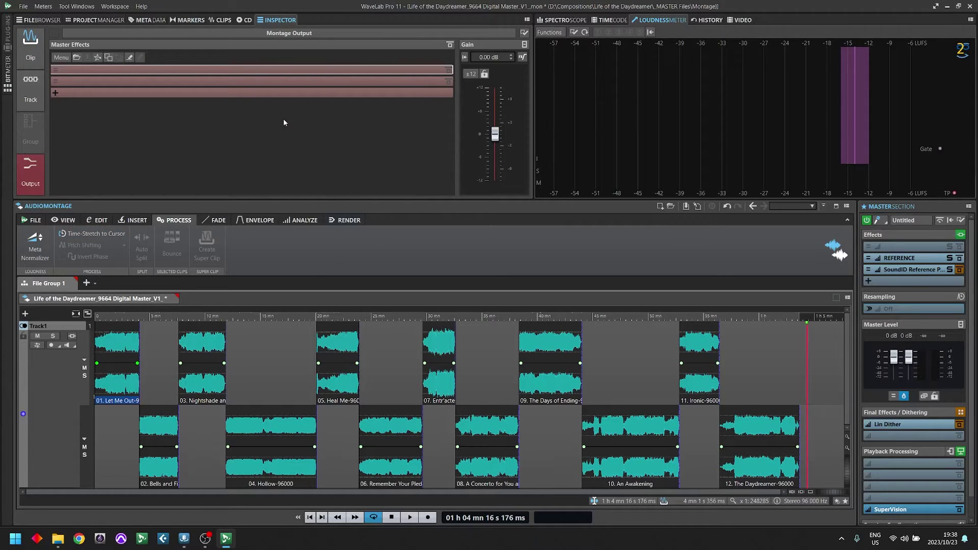
Review the ID3 v2 fields in the metadata editor with the 02. Bells and Fire clip selected, and leave without changes
{"action": "left_click", "coordinate": [152, 19]}
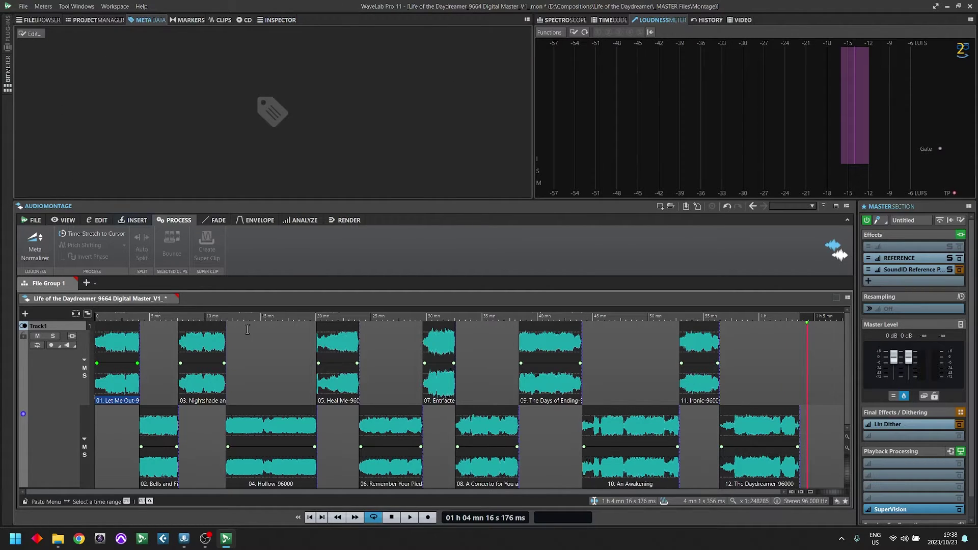
{"action": "left_click", "coordinate": [119, 381]}
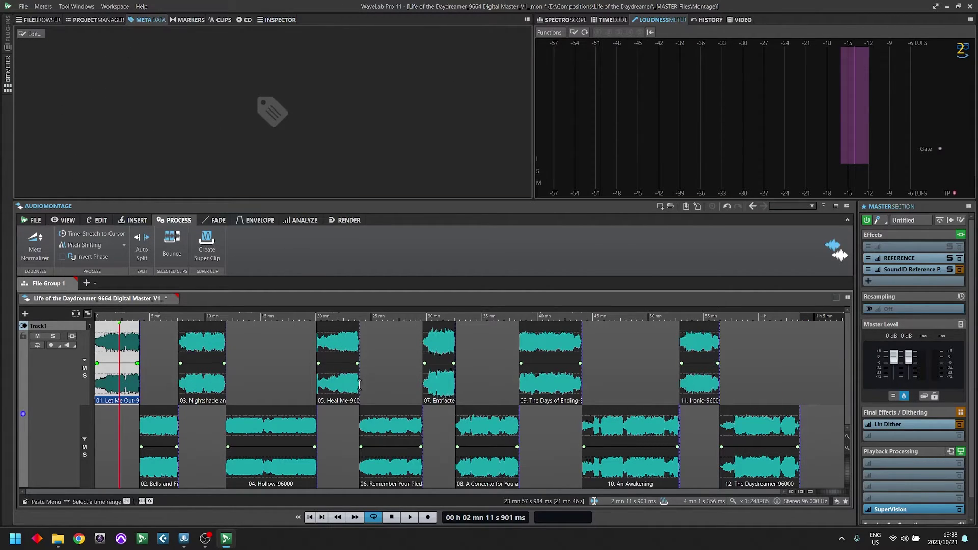
{"action": "left_click", "coordinate": [167, 464]}
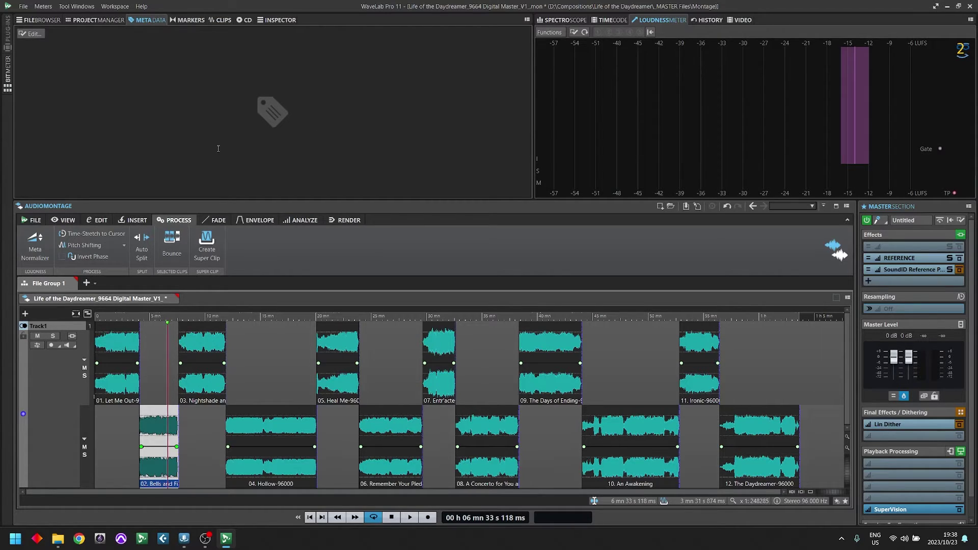
{"action": "left_click", "coordinate": [32, 35]}
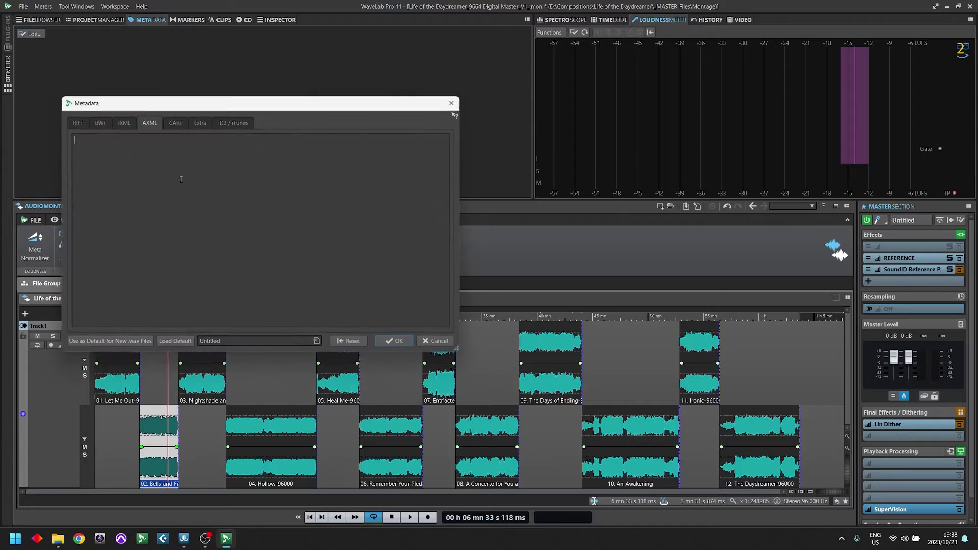
{"action": "left_click", "coordinate": [232, 124]}
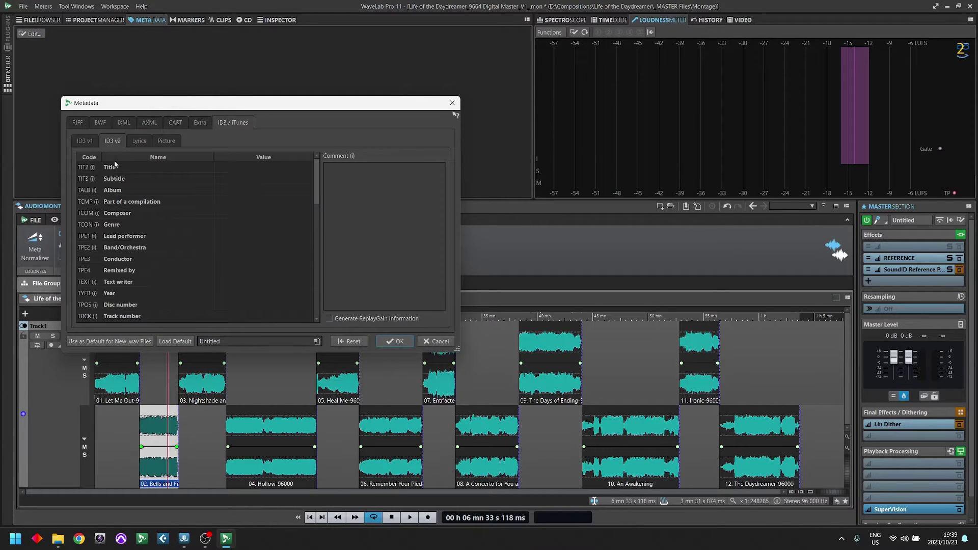
{"action": "left_click", "coordinate": [436, 342]}
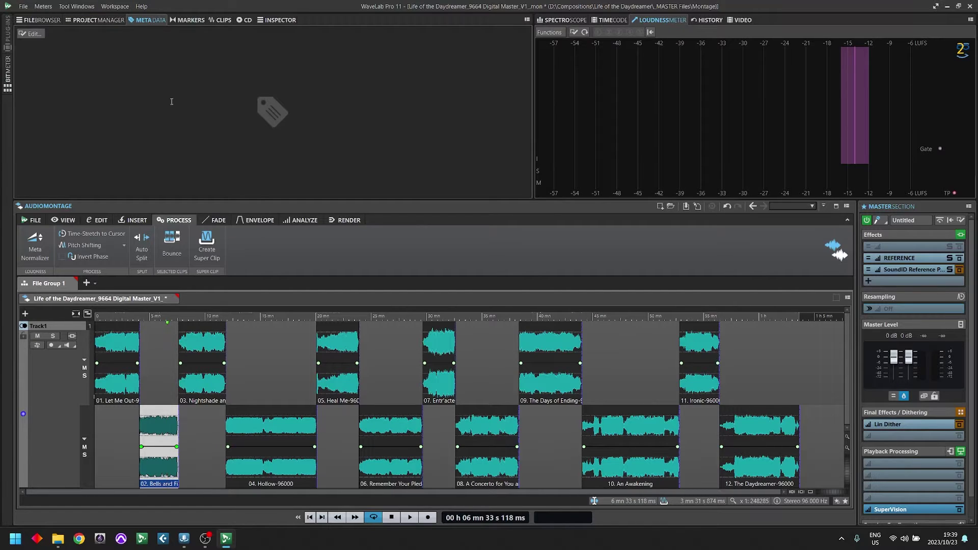
Rename the first clip, 01. Let Me Out-96000, as Let Me Out in the clip list
{"action": "left_click", "coordinate": [247, 21]}
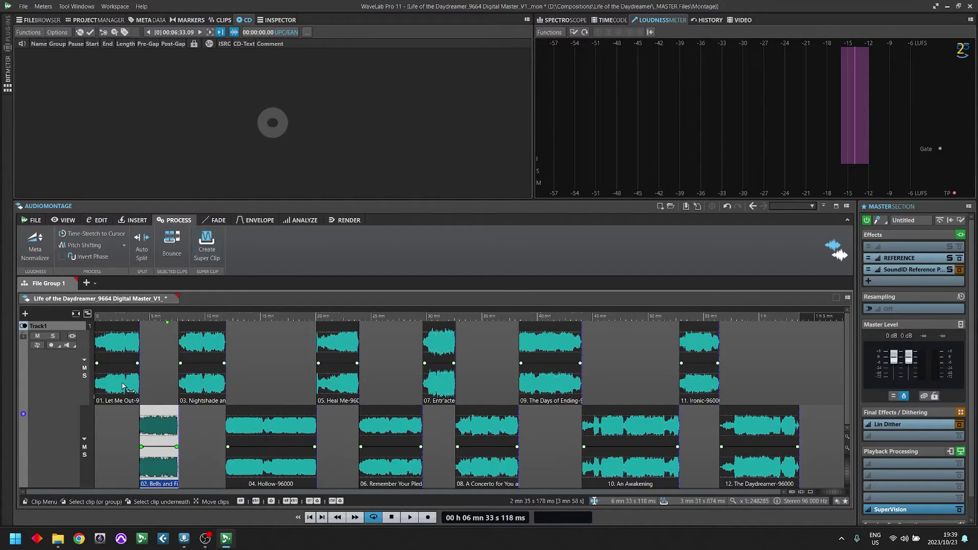
{"action": "left_click", "coordinate": [122, 352]}
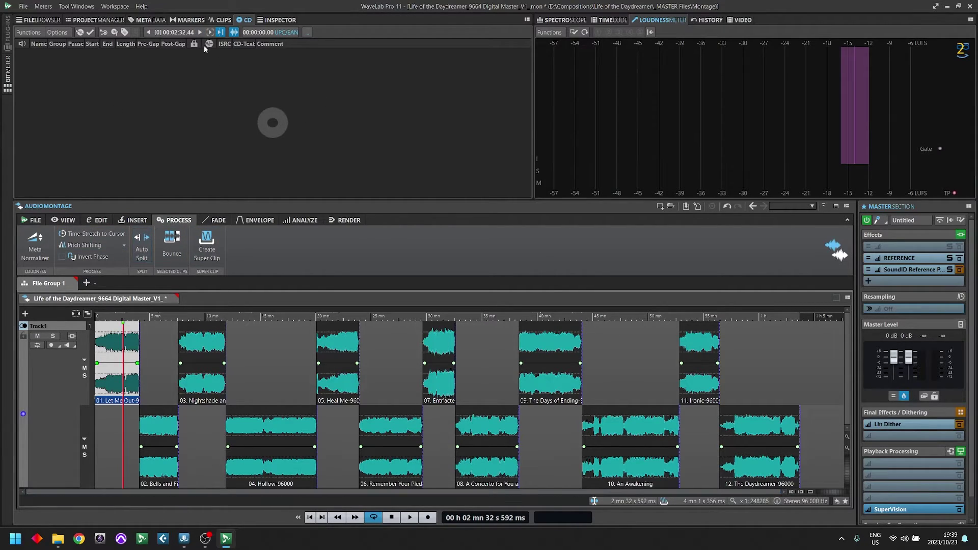
{"action": "left_click", "coordinate": [222, 20]}
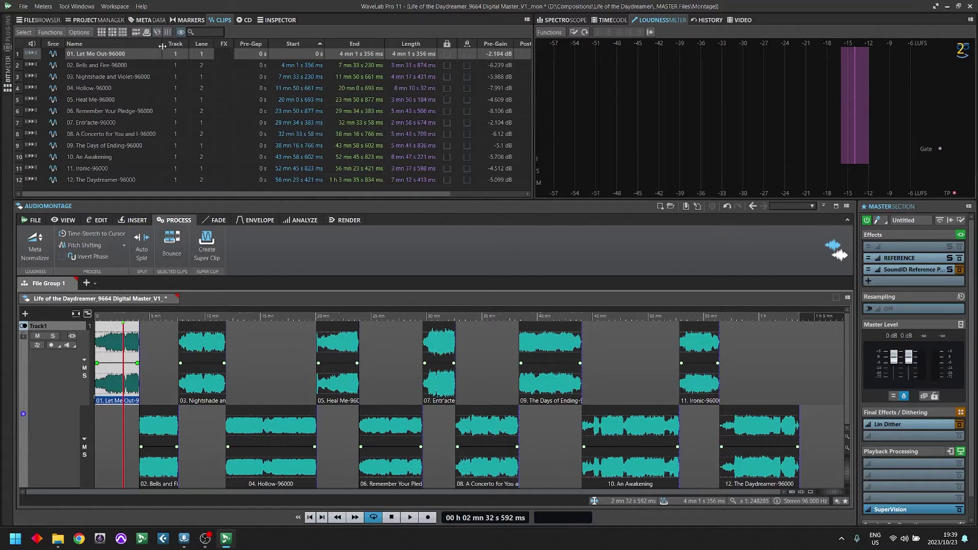
{"action": "double_click", "coordinate": [110, 55]}
{"action": "left_click_drag", "start_coordinate": [111, 54], "coordinate": [104, 55]}
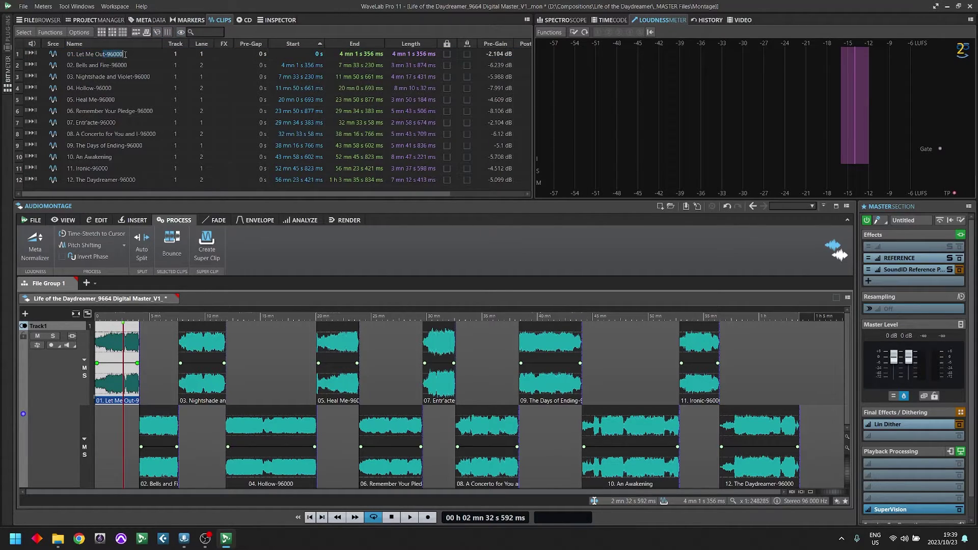
{"action": "key", "text": "Escape"}
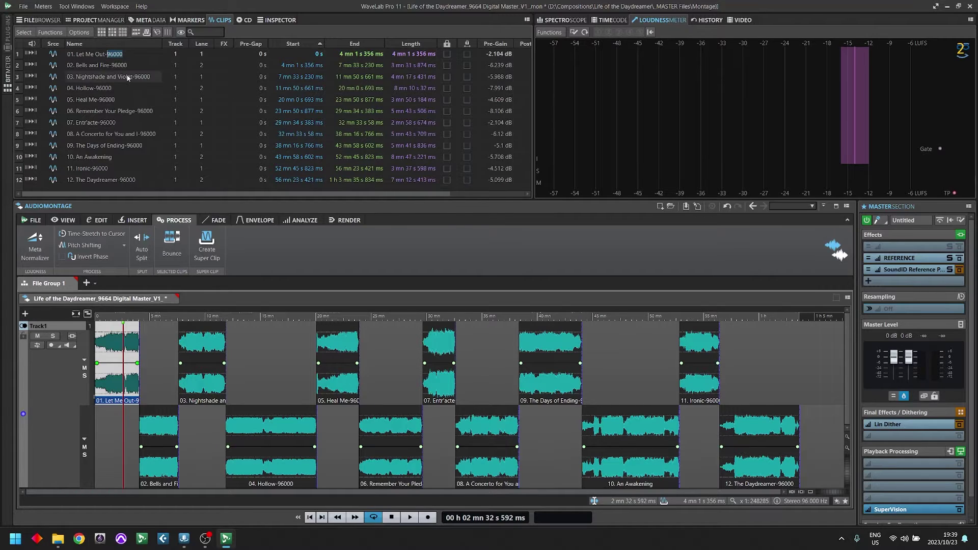
{"action": "key", "text": "BackSpace"}
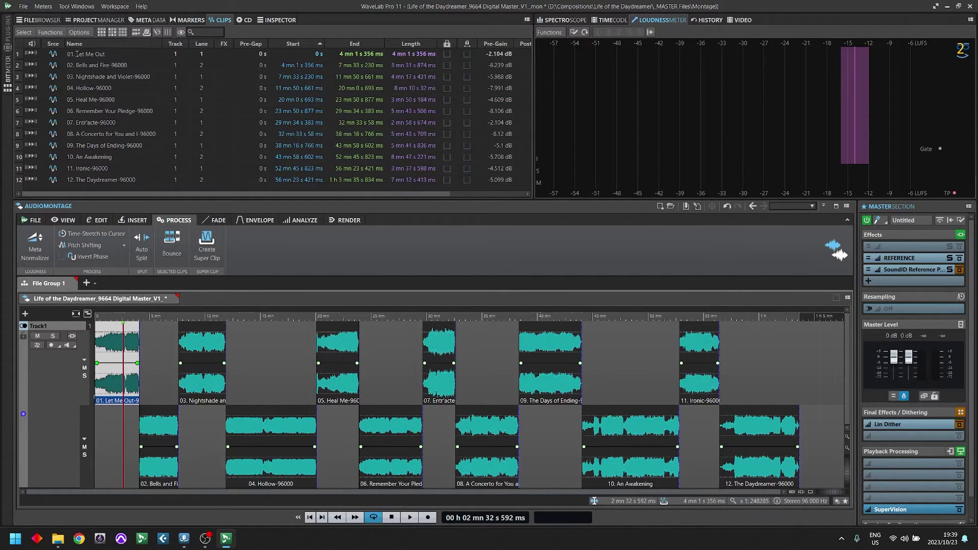
{"action": "key", "text": "BackSpace"}
{"action": "key", "text": "BackSpace"}
{"action": "key", "text": "BackSpace"}
{"action": "key", "text": "BackSpace"}
Rename the second clip as Bells and Fire, removing its track number and the -96000 suffix
{"action": "double_click", "coordinate": [102, 65]}
{"action": "key", "text": "Delete"}
{"action": "key", "text": "Delete"}
{"action": "key", "text": "Delete"}
{"action": "key", "text": "Delete"}
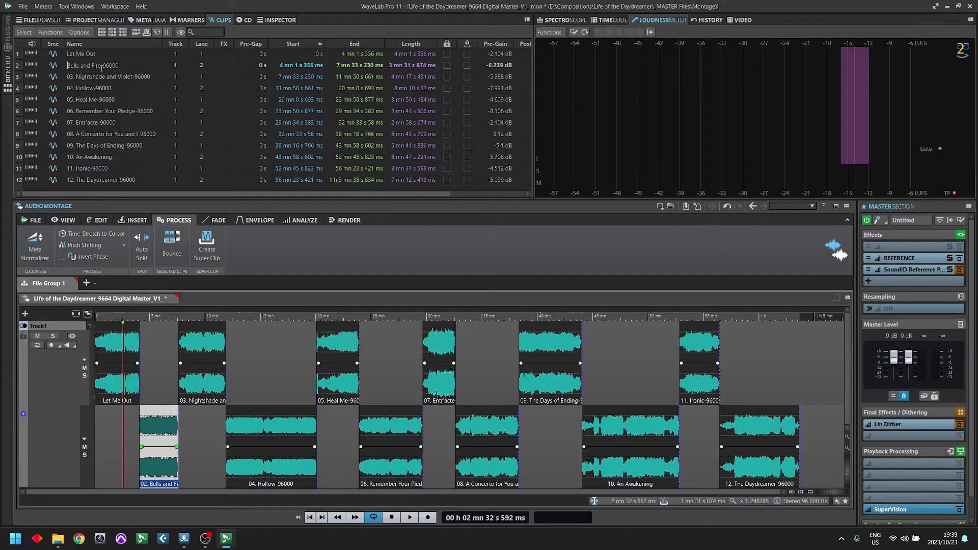
{"action": "key", "text": "Delete"}
Rename the third clip as Nightshade and Violet, removing its track number and the -96000 suffix
{"action": "double_click", "coordinate": [86, 76]}
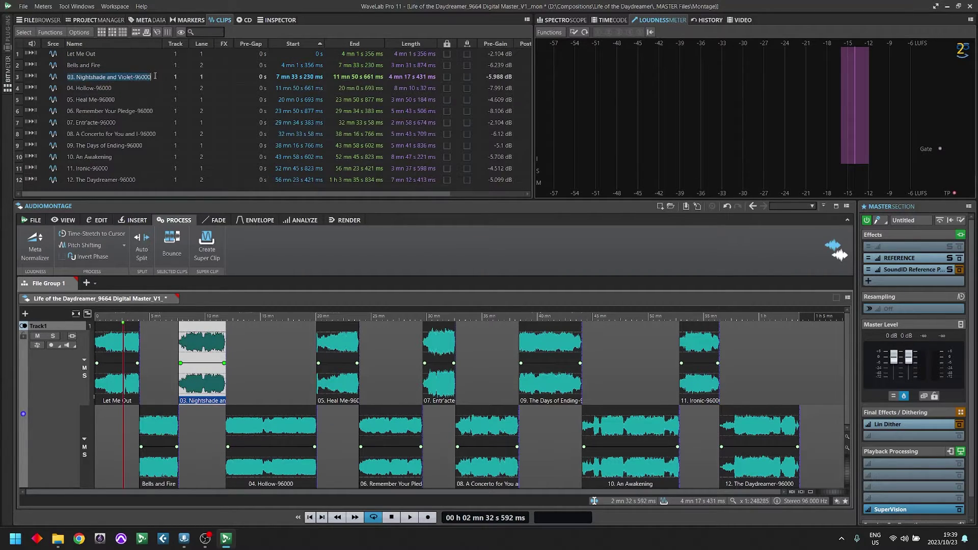
{"action": "key", "text": "BackSpace"}
{"action": "key", "text": "BackSpace"}
{"action": "key", "text": "BackSpace"}
{"action": "key", "text": "BackSpace"}
{"action": "key", "text": "BackSpace"}
{"action": "key", "text": "BackSpace"}
{"action": "key", "text": "BackSpace"}
{"action": "key", "text": "BackSpace"}
{"action": "key", "text": "BackSpace"}
{"action": "key", "text": "BackSpace"}
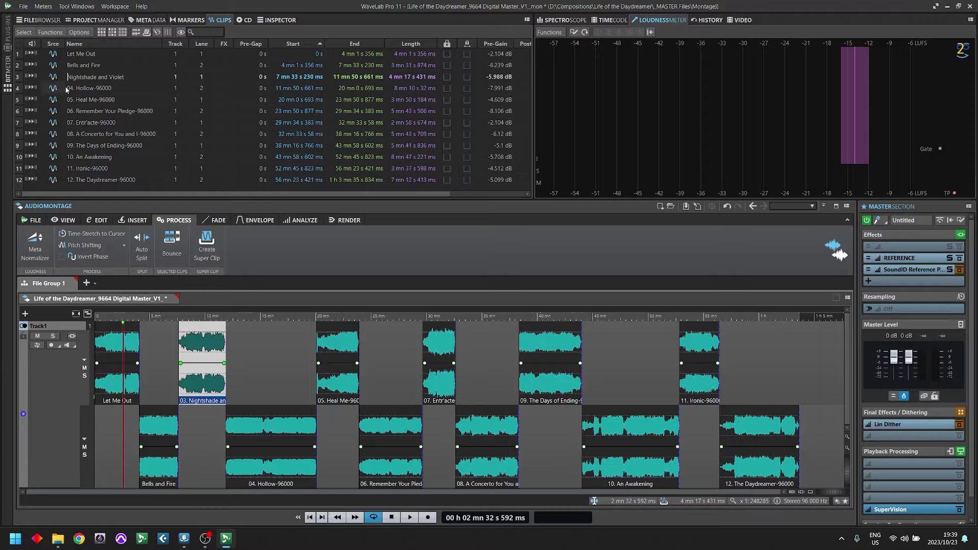
{"action": "double_click", "coordinate": [118, 87]}
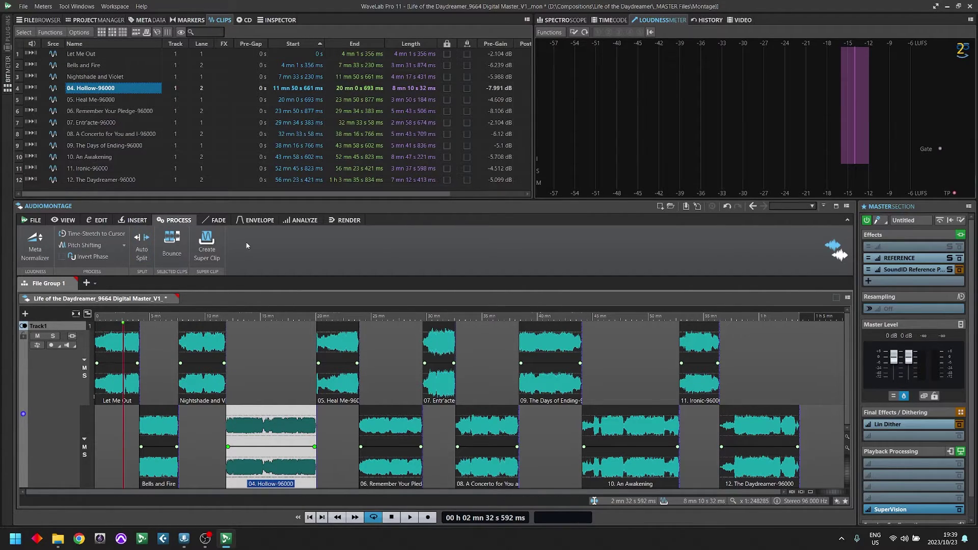
{"action": "left_click", "coordinate": [249, 20]}
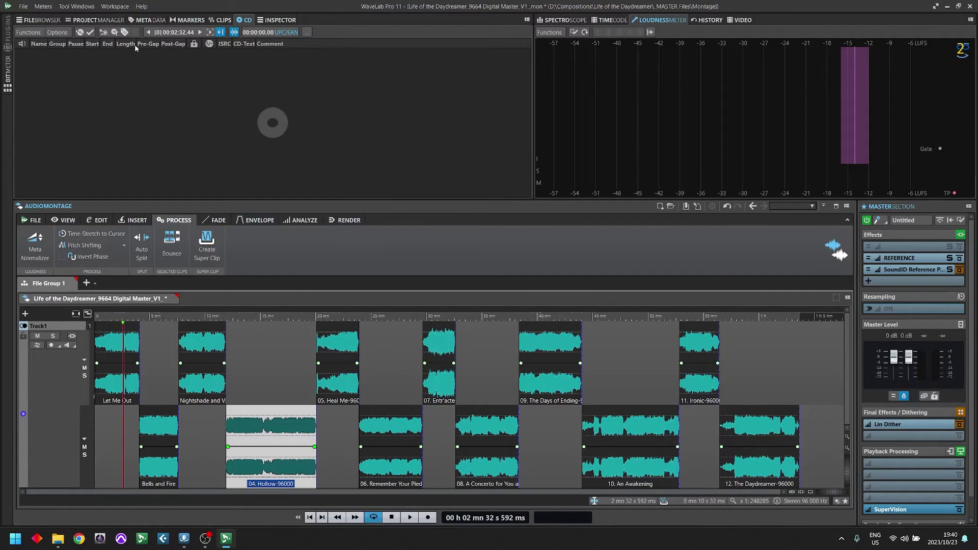
{"action": "left_click", "coordinate": [105, 33]}
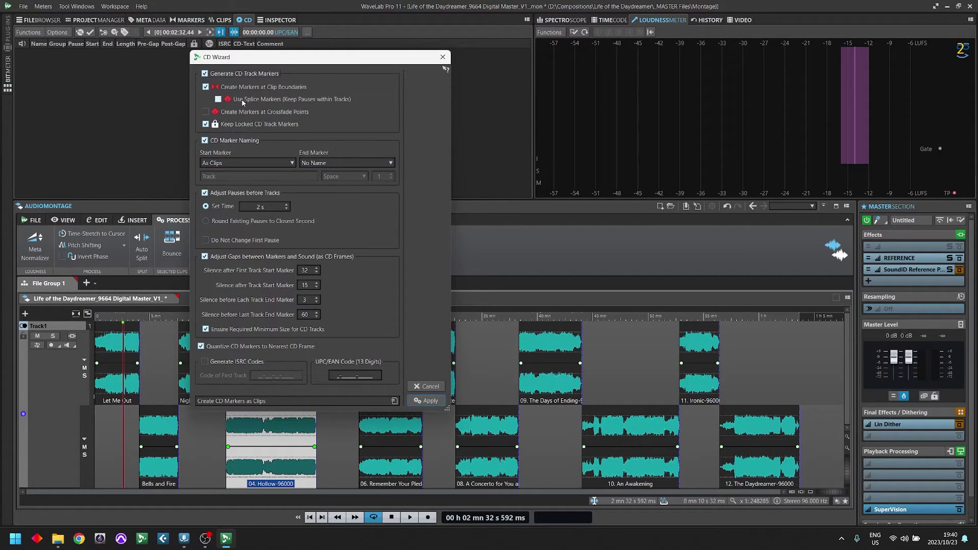
{"action": "left_click", "coordinate": [242, 102]}
{"action": "left_click", "coordinate": [237, 163]}
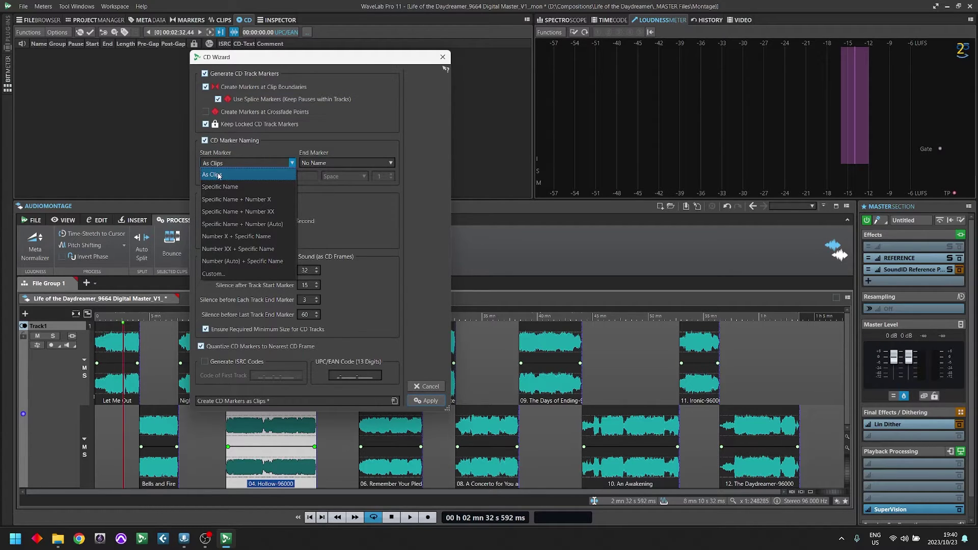
{"action": "left_click", "coordinate": [219, 176]}
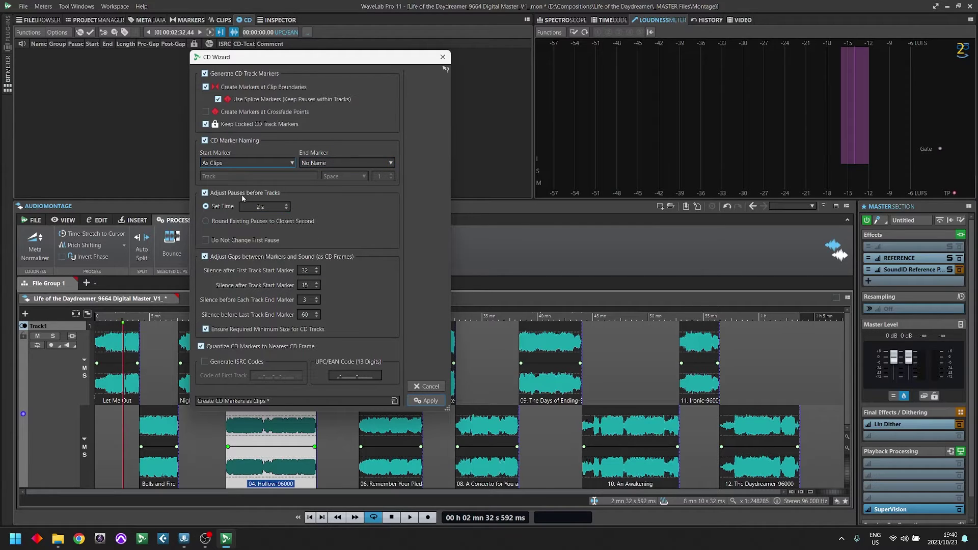
{"action": "left_click", "coordinate": [205, 193]}
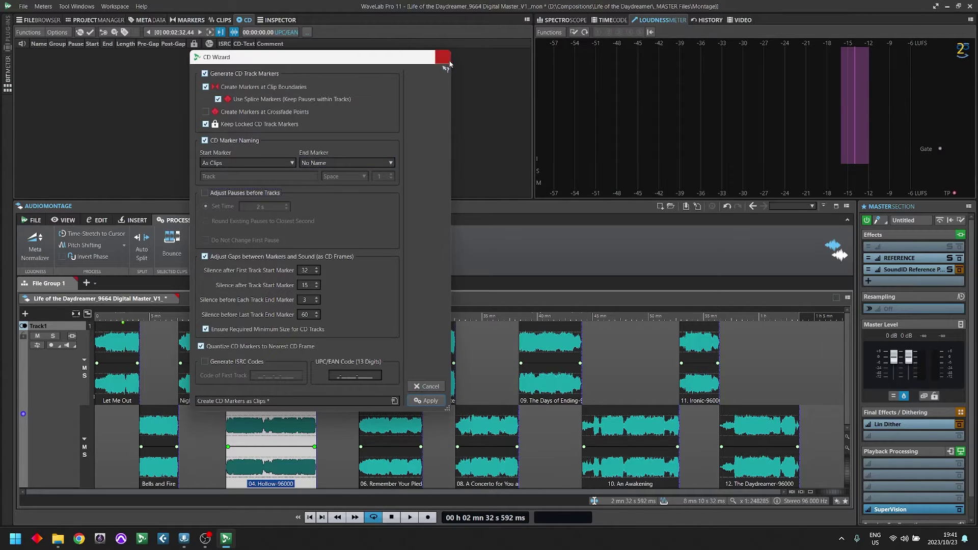
{"action": "left_click", "coordinate": [443, 57]}
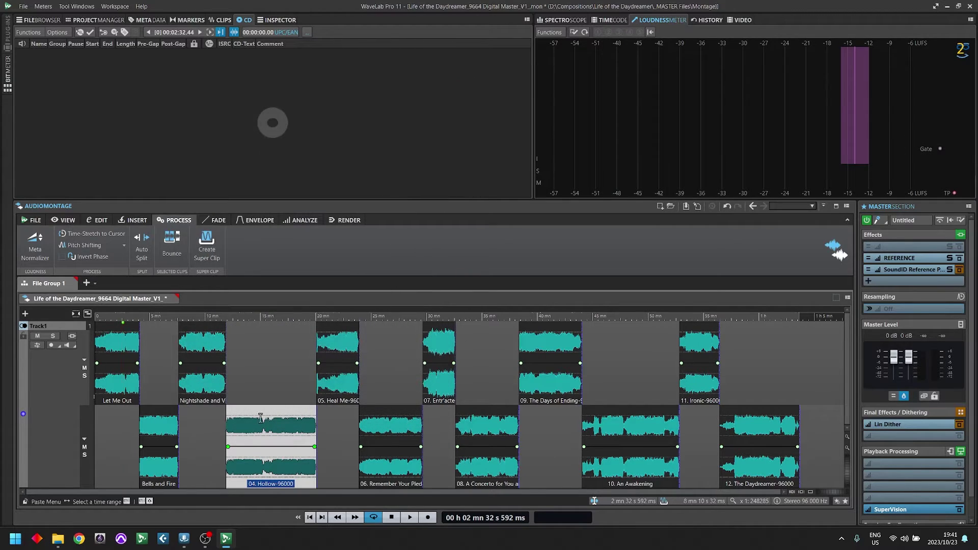
Set the montage's clip ripple mode to Global
{"action": "left_click", "coordinate": [98, 220]}
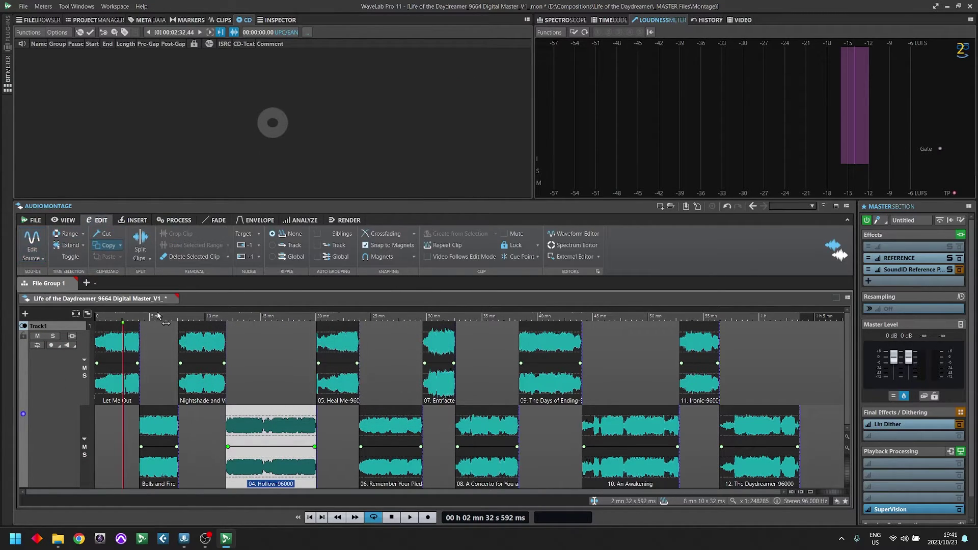
{"action": "left_click", "coordinate": [273, 257]}
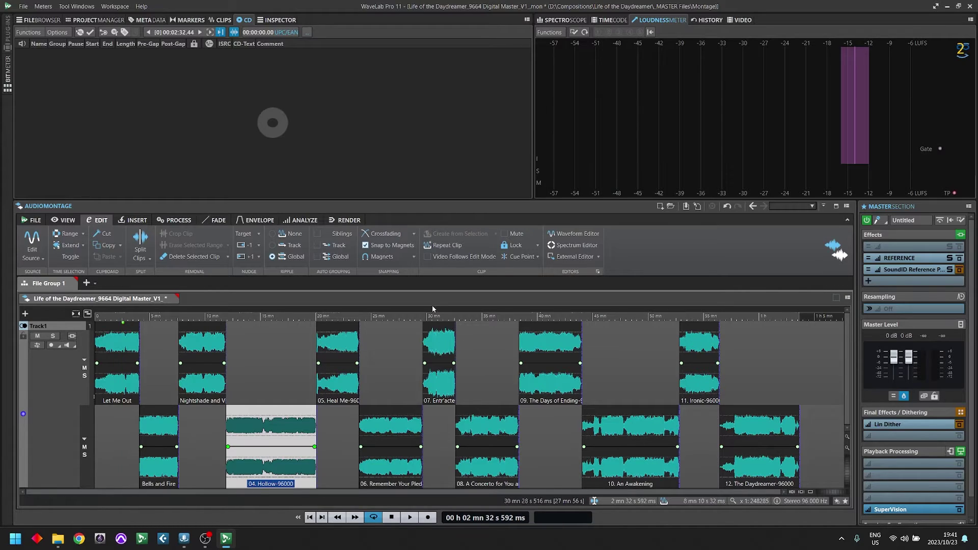
Try shifting the 07. Entr'acte and 08. A Concerto for You and I clips along the timeline with global ripple, and undo the shifts
{"action": "left_click", "coordinate": [441, 380]}
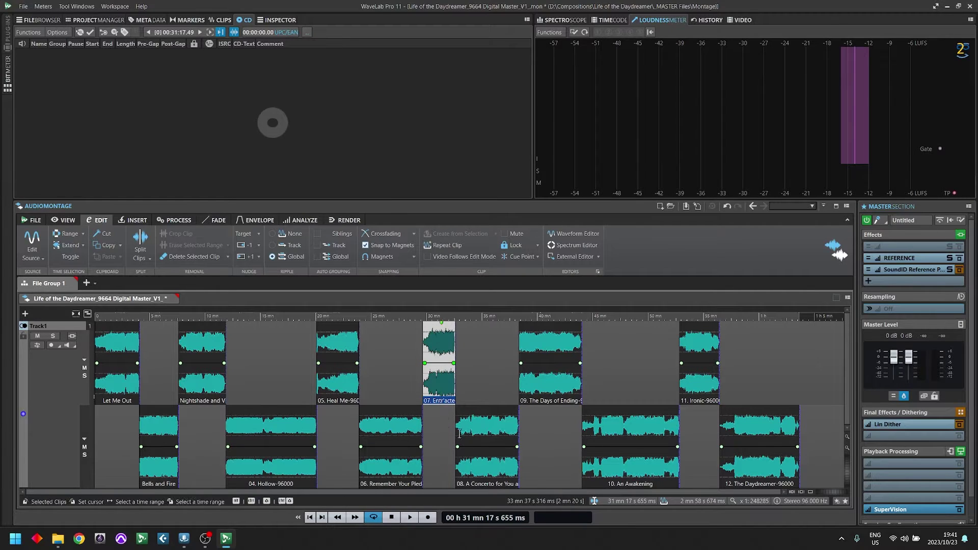
{"action": "mouse_move", "coordinate": [440, 380]}
{"action": "left_mouse_down"}
{"action": "mouse_move", "coordinate": [483, 379]}
{"action": "mouse_move", "coordinate": [453, 379]}
{"action": "left_mouse_up"}
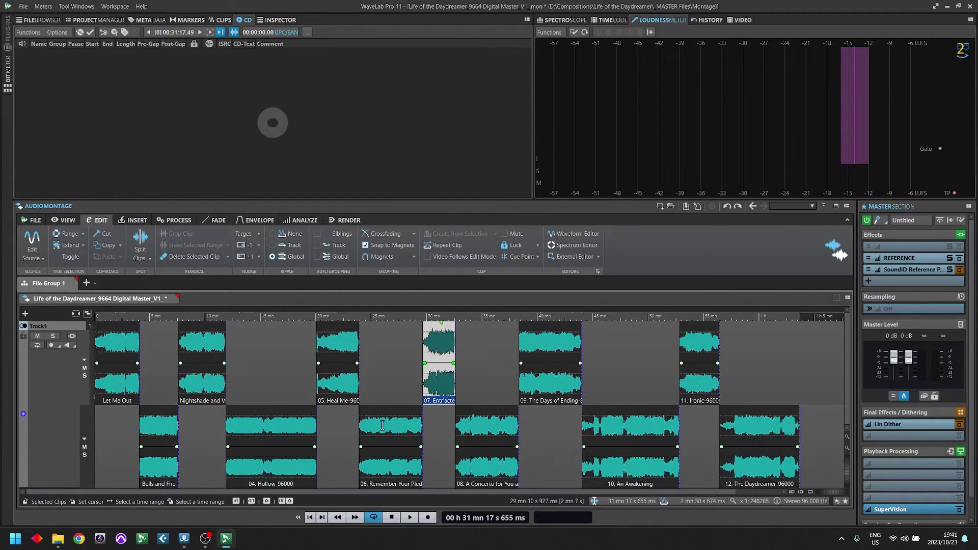
{"action": "left_click", "coordinate": [498, 470]}
{"action": "left_click_drag", "start_coordinate": [498, 470], "coordinate": [488, 469]}
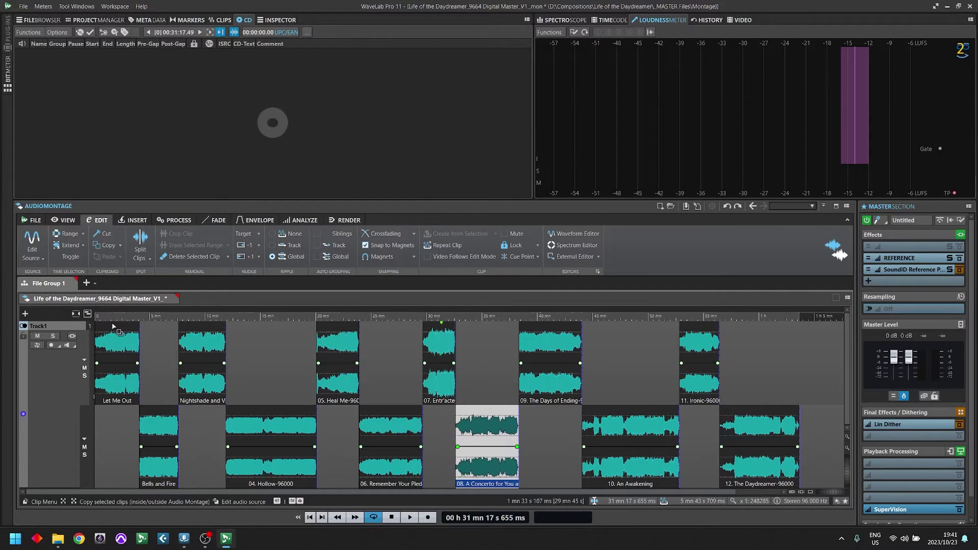
Move the Let Me Out clip so it begins about 200 ms after the montage start, rippling all following clips
{"action": "key", "text": "Home"}
{"action": "scroll", "coordinate": [143, 479], "scroll_direction": "up", "scroll_amount": 1}
{"action": "scroll", "coordinate": [182, 455], "scroll_direction": "up", "scroll_amount": 15}
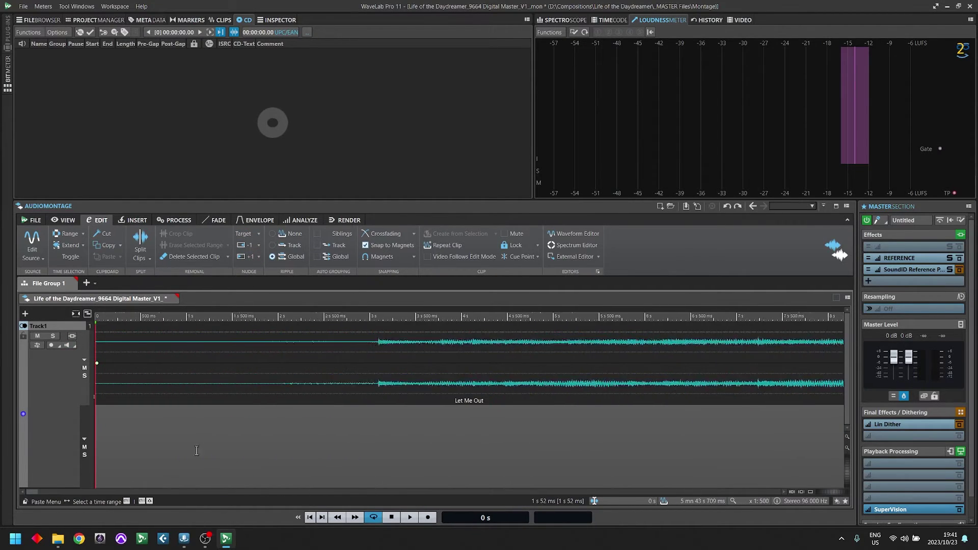
{"action": "scroll", "coordinate": [156, 385], "scroll_direction": "down", "scroll_amount": 15}
{"action": "left_click_drag", "start_coordinate": [157, 385], "coordinate": [196, 378]}
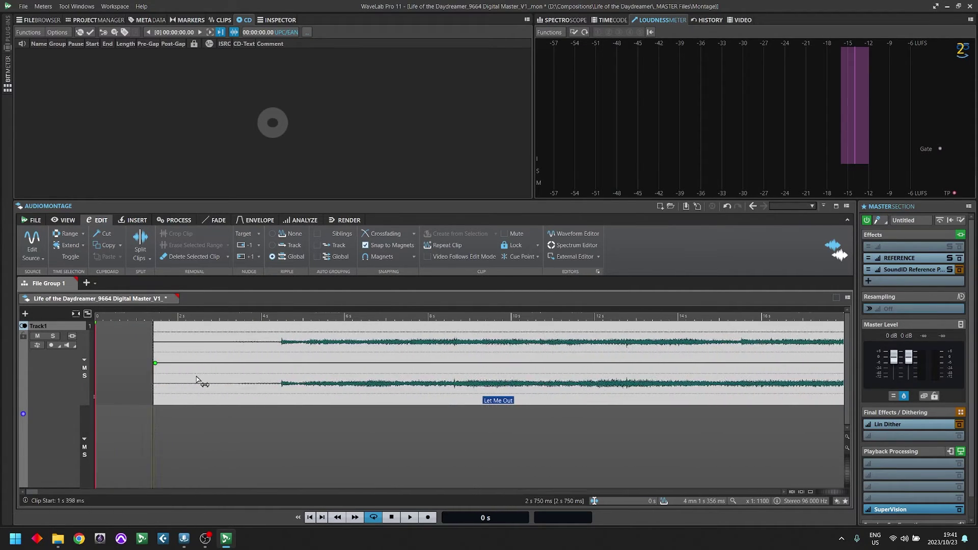
{"action": "scroll", "coordinate": [192, 386], "scroll_direction": "up", "scroll_amount": 3}
{"action": "scroll", "coordinate": [353, 383], "scroll_direction": "up", "scroll_amount": 2}
{"action": "left_click_drag", "start_coordinate": [353, 383], "coordinate": [256, 384]}
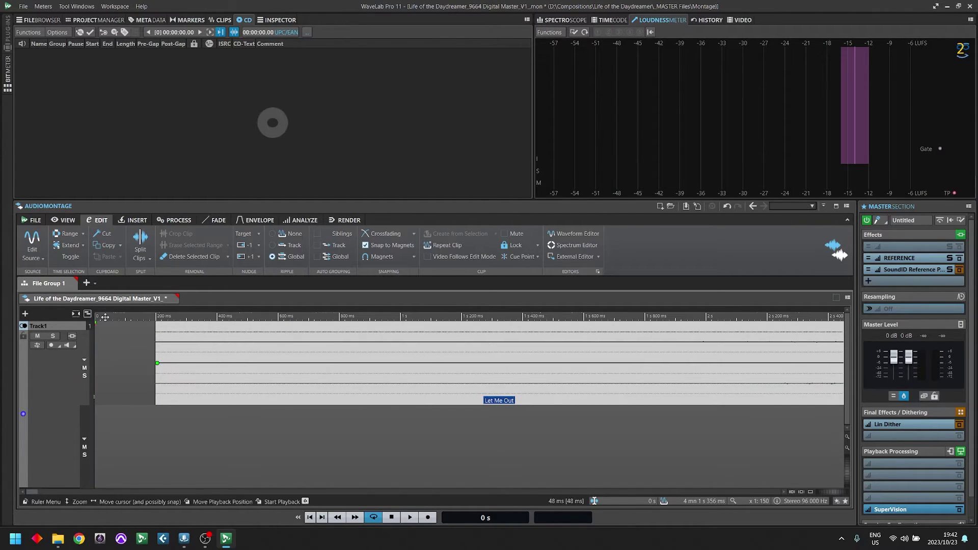
{"action": "scroll", "coordinate": [181, 392], "scroll_direction": "down", "scroll_amount": 10}
{"action": "scroll", "coordinate": [181, 393], "scroll_direction": "down", "scroll_amount": 3}
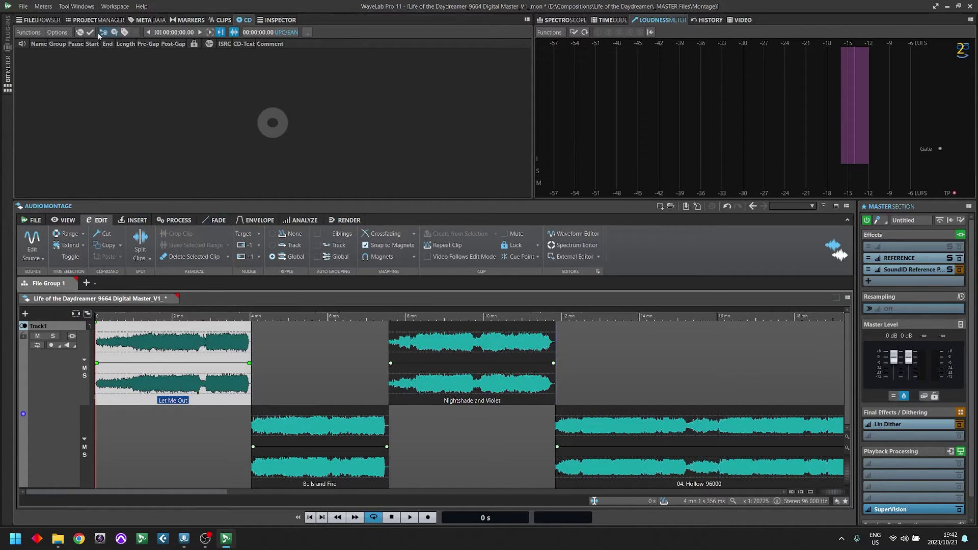
In the CD Wizard, turn off adjusting pauses before tracks and adjusting gaps between markers and sound
{"action": "left_click", "coordinate": [82, 34]}
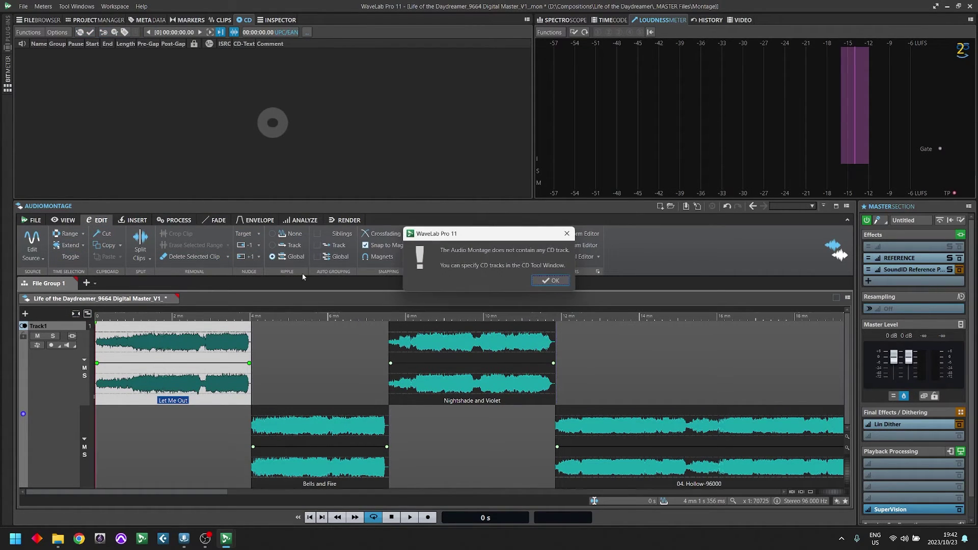
{"action": "left_click", "coordinate": [550, 279]}
{"action": "left_click", "coordinate": [104, 32]}
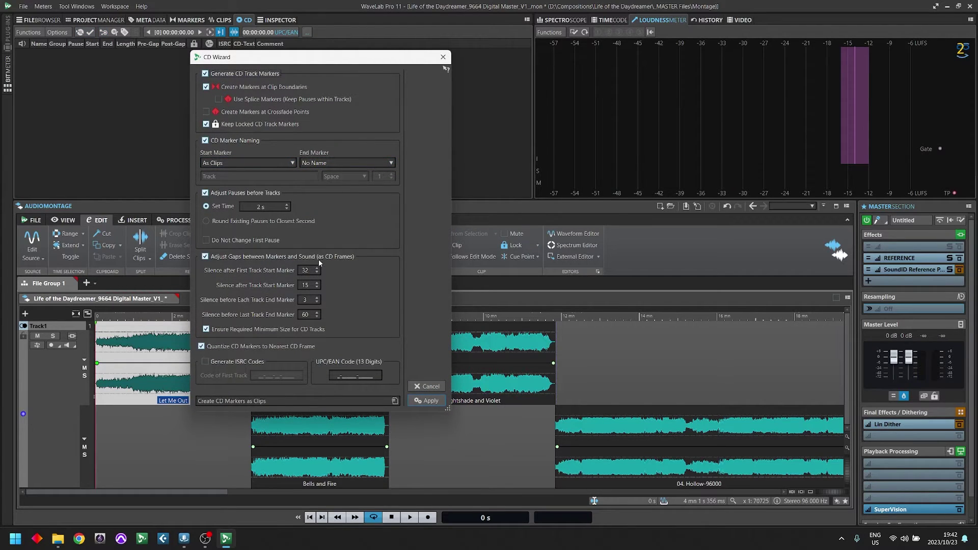
{"action": "left_click", "coordinate": [258, 256]}
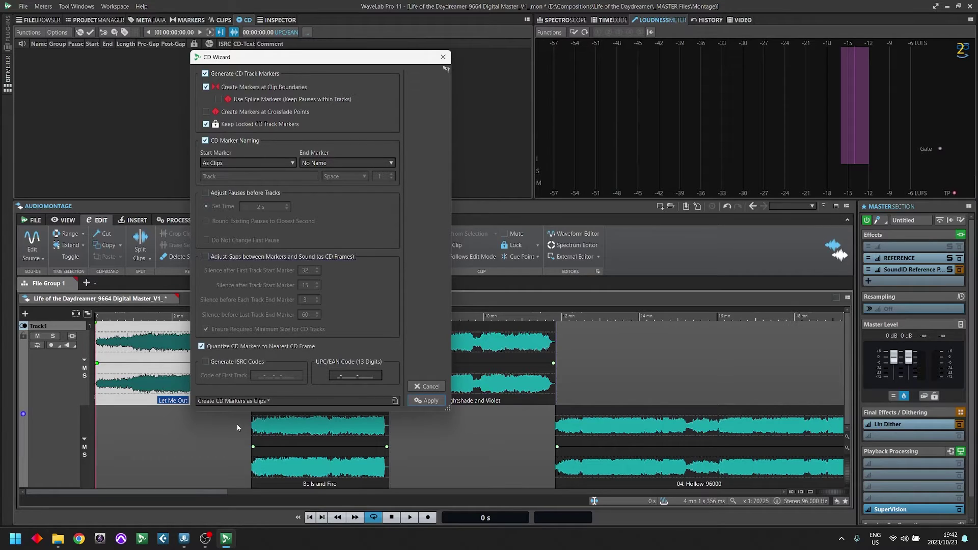
Switch to File Explorer and open the ISRC code list workbook from the ISRC folder inside Work on the Projects (D:) drive
{"action": "left_click", "coordinate": [59, 535]}
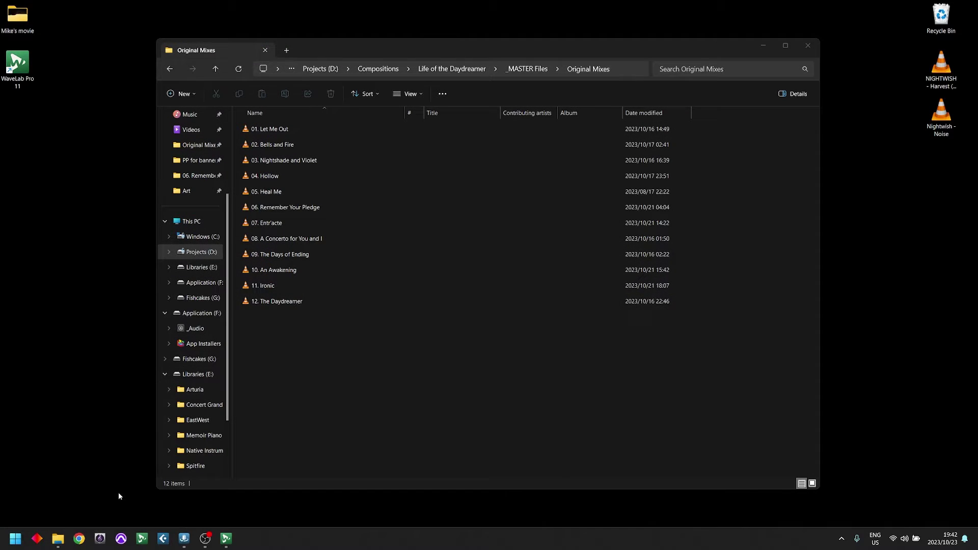
{"action": "left_click", "coordinate": [118, 492]}
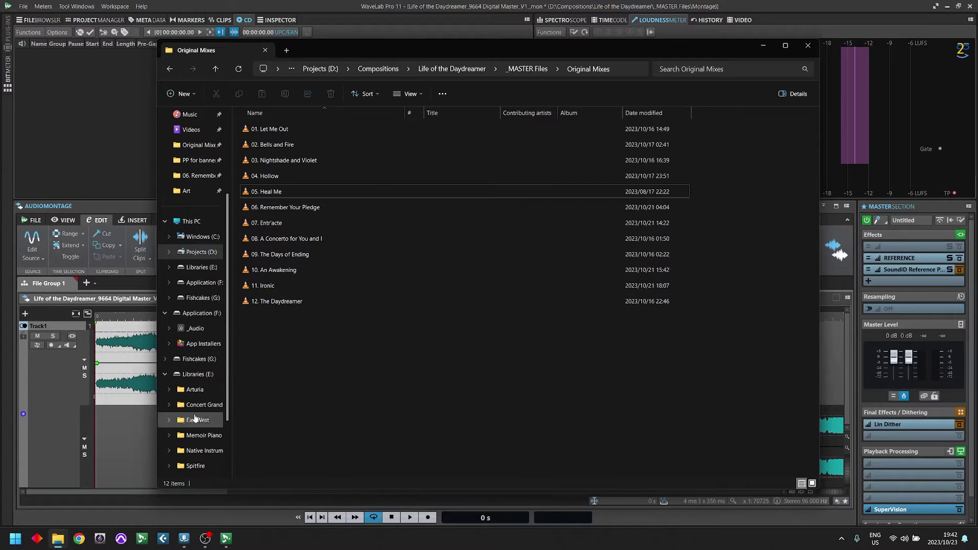
{"action": "left_click", "coordinate": [201, 251]}
{"action": "double_click", "coordinate": [270, 192]}
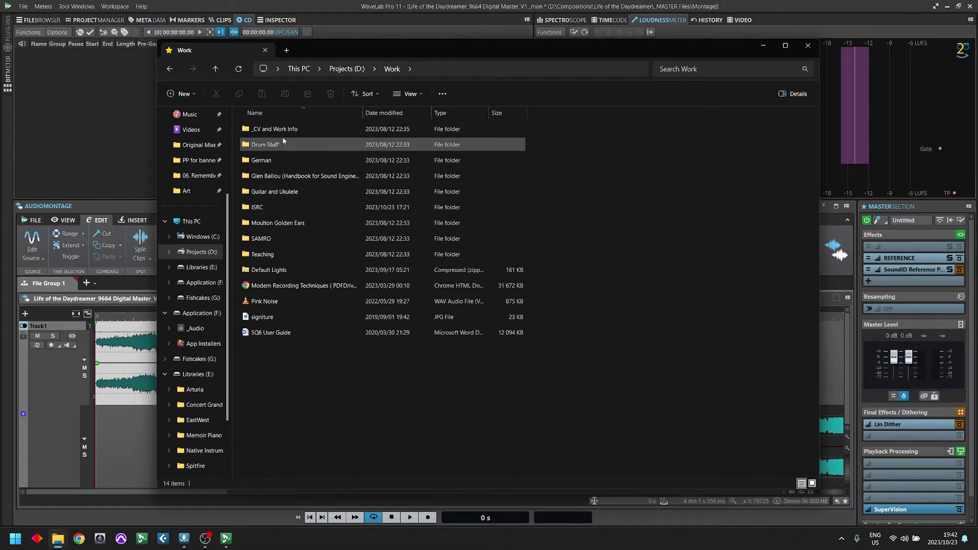
{"action": "double_click", "coordinate": [271, 204]}
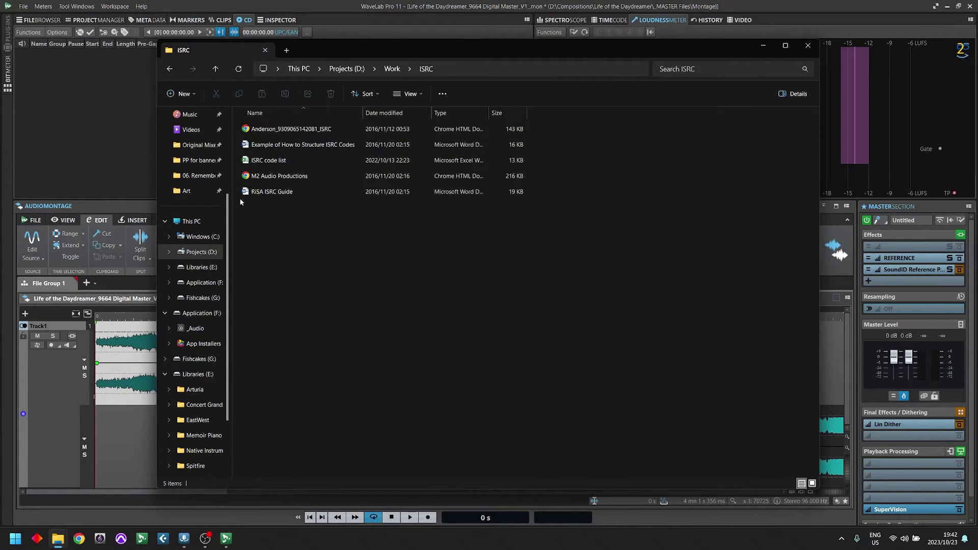
{"action": "double_click", "coordinate": [279, 161]}
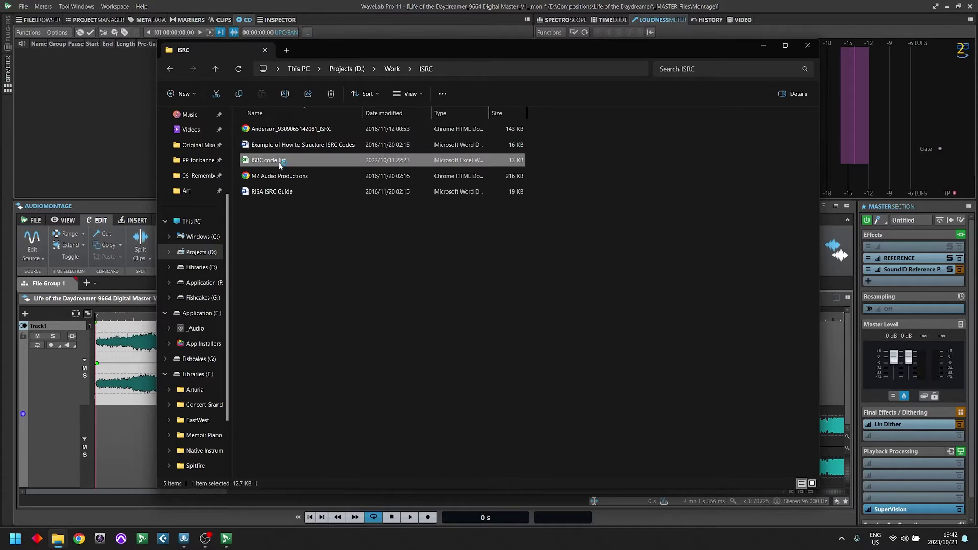
Examine the ISRC codes listed per album, down to the Life of the Daydreamer rows, and return to WaveLab's CD Wizard
{"action": "scroll", "coordinate": [341, 279], "scroll_direction": "up", "scroll_amount": 10}
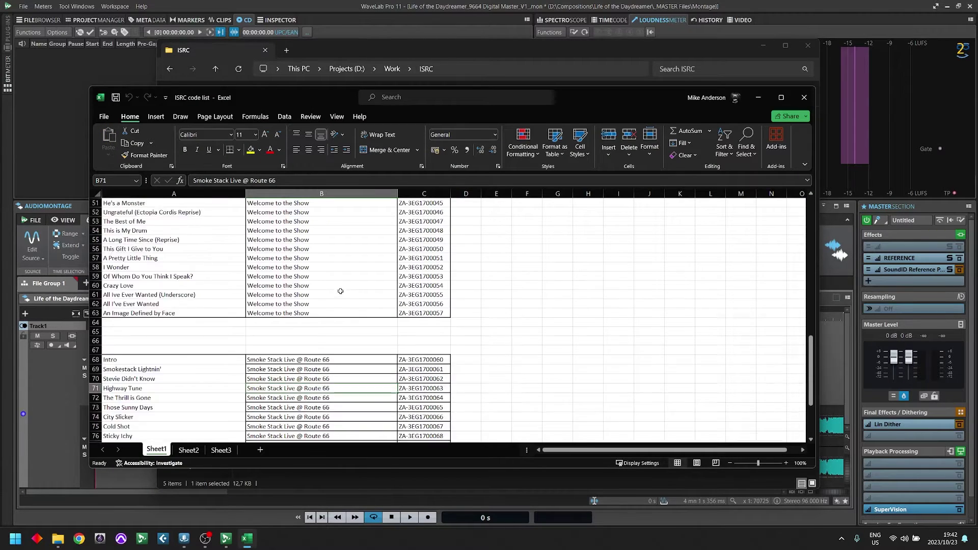
{"action": "scroll", "coordinate": [341, 278], "scroll_direction": "up", "scroll_amount": 8}
{"action": "left_click_drag", "start_coordinate": [421, 231], "coordinate": [431, 369]}
{"action": "scroll", "coordinate": [351, 342], "scroll_direction": "down", "scroll_amount": 20}
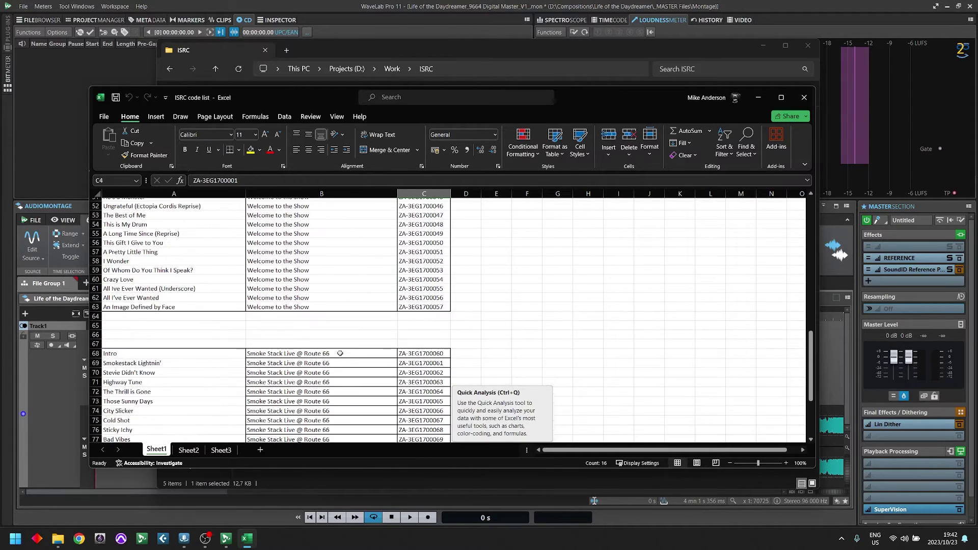
{"action": "scroll", "coordinate": [352, 342], "scroll_direction": "up", "scroll_amount": 6}
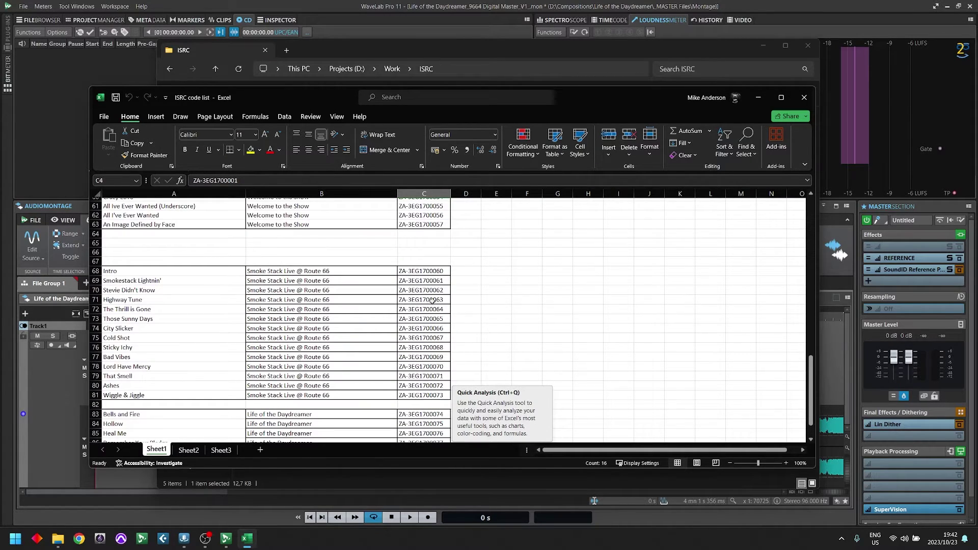
{"action": "scroll", "coordinate": [431, 300], "scroll_direction": "down", "scroll_amount": 6}
{"action": "left_click", "coordinate": [448, 324]}
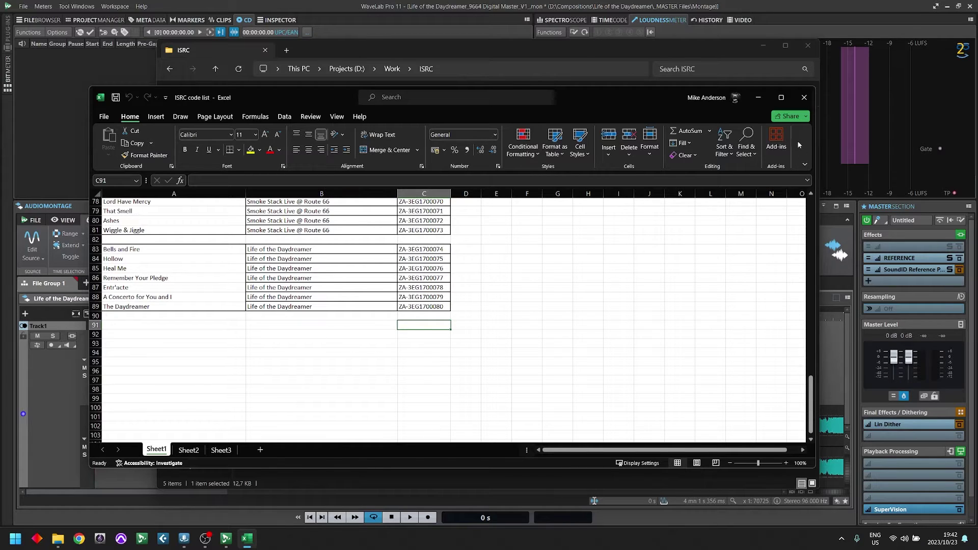
{"action": "left_click", "coordinate": [758, 98]}
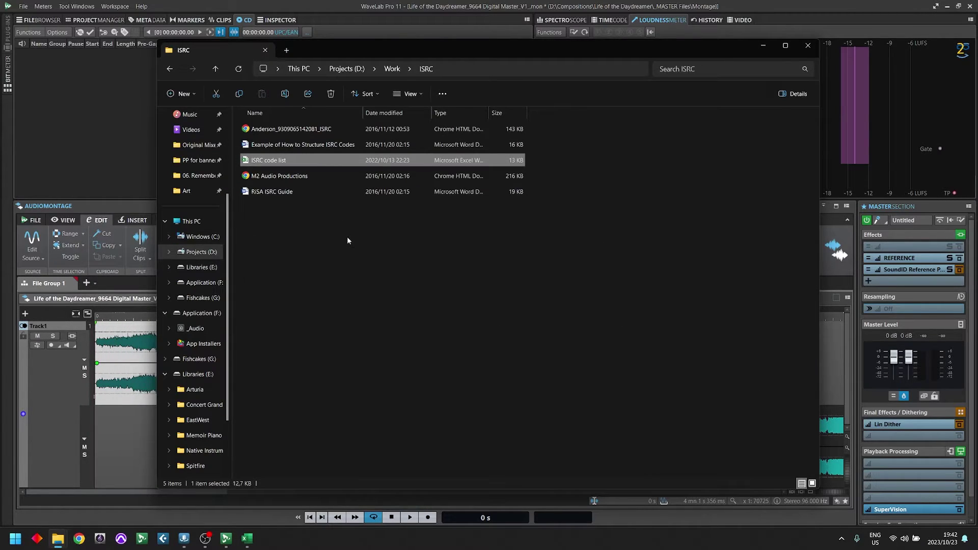
{"action": "left_click", "coordinate": [107, 146]}
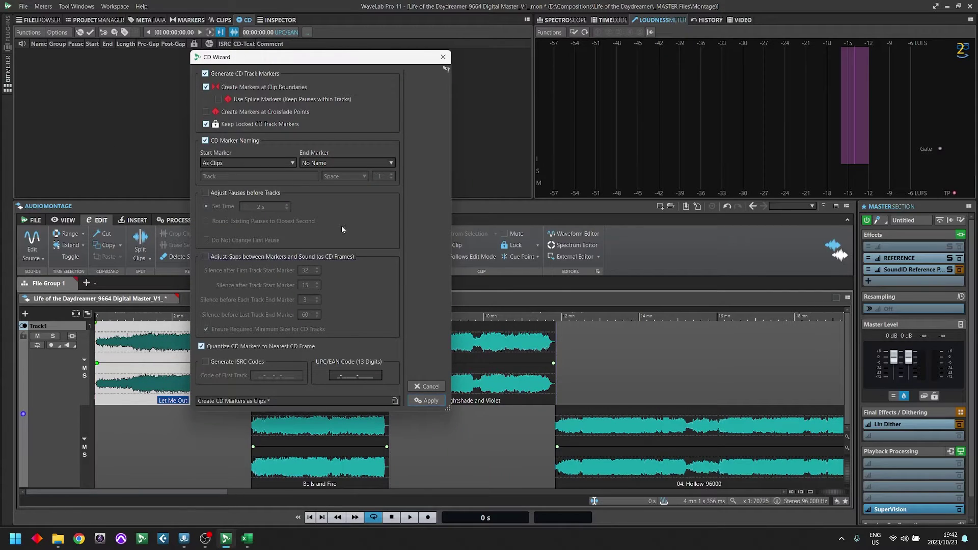
{"action": "left_click", "coordinate": [213, 363]}
{"action": "left_click", "coordinate": [275, 375]}
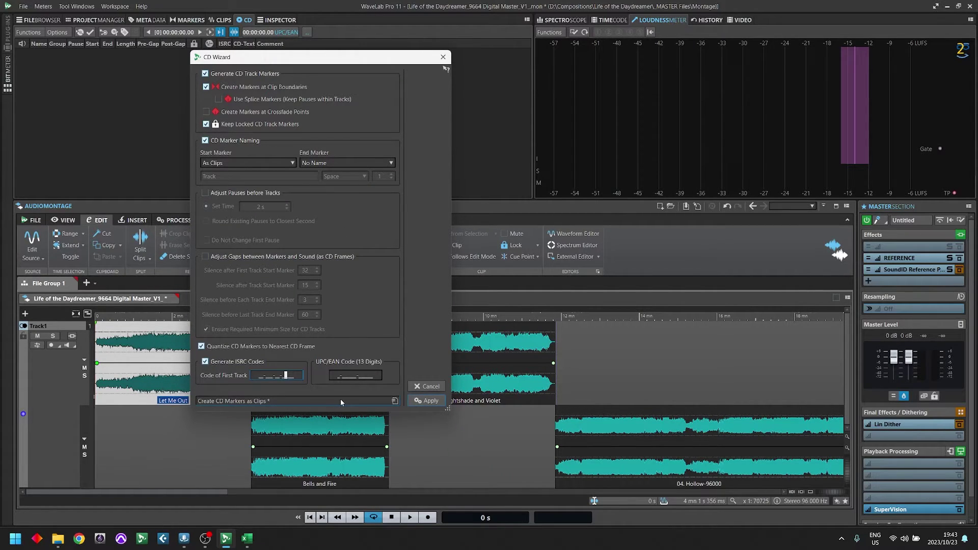
{"action": "type", "text": "0008"}
{"action": "key", "text": "BackSpace"}
{"action": "key", "text": "BackSpace"}
{"action": "type", "text": "81"}
{"action": "left_click_drag", "start_coordinate": [298, 375], "coordinate": [282, 376]}
{"action": "key", "text": "BackSpace"}
{"action": "key", "text": "shift+Tab"}
{"action": "left_click", "coordinate": [205, 361]}
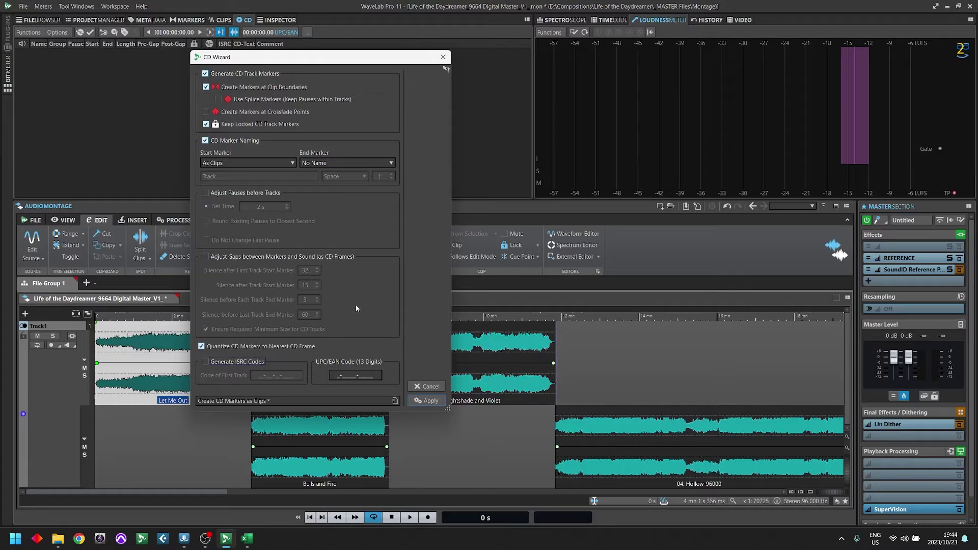
Generate the CD track markers at the clip boundaries, using splice markers to keep pauses within tracks
{"action": "left_click", "coordinate": [309, 302]}
{"action": "left_click", "coordinate": [218, 99]}
{"action": "left_click", "coordinate": [427, 400]}
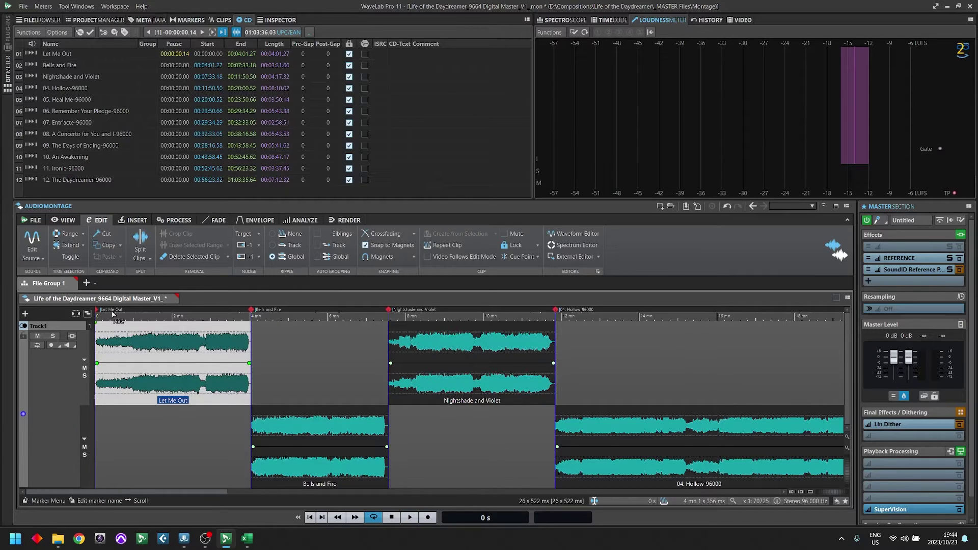
In the CD track list, rename track 04 as Hollow, without the number prefix and the -96000 suffix
{"action": "left_click", "coordinate": [148, 20]}
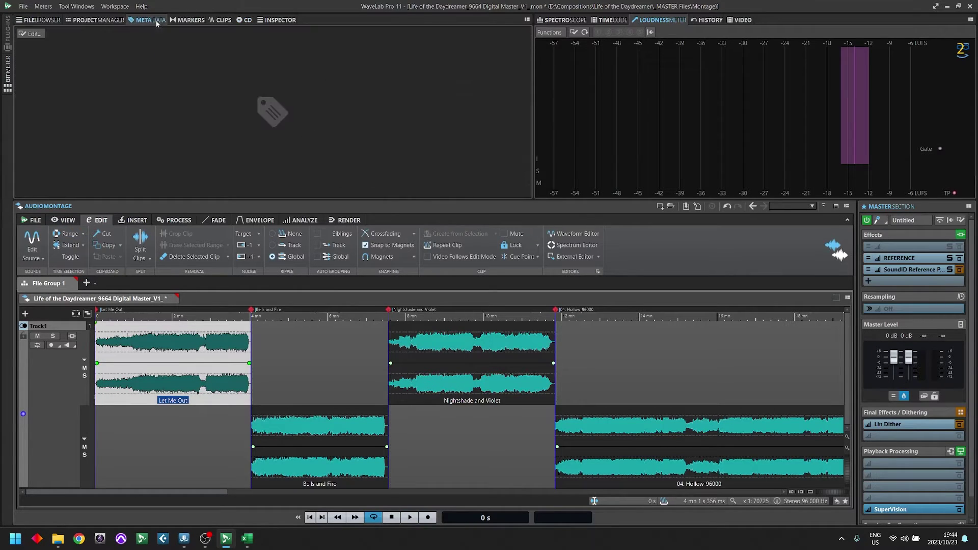
{"action": "left_click", "coordinate": [221, 19]}
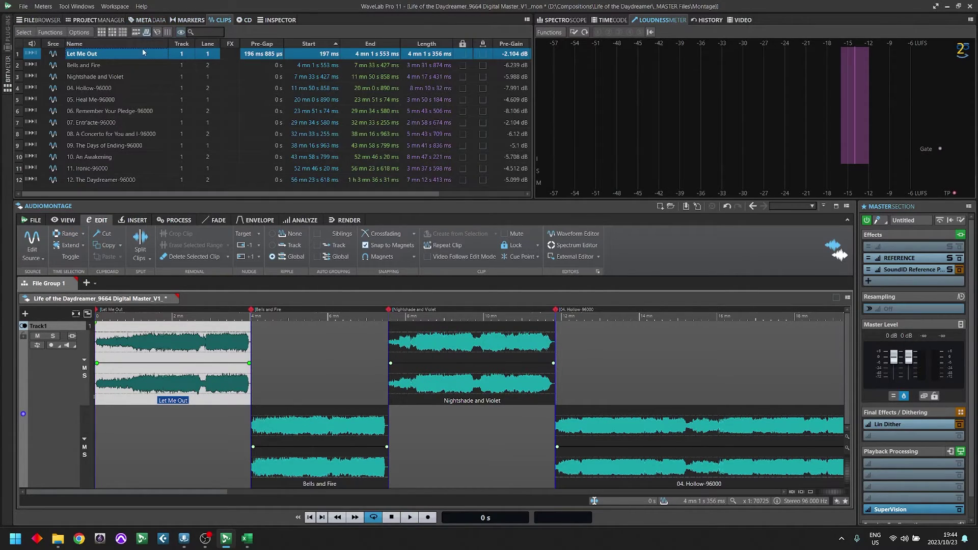
{"action": "left_click", "coordinate": [247, 20]}
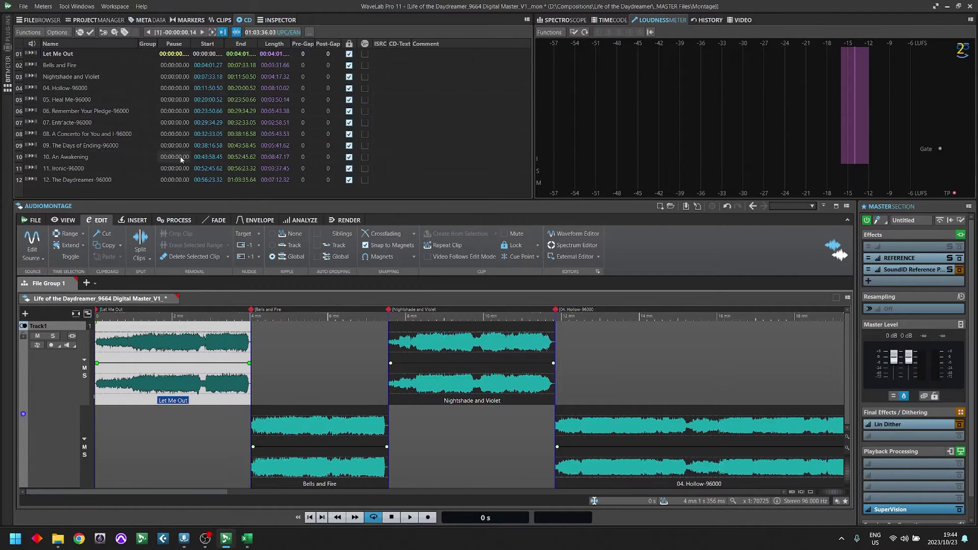
{"action": "double_click", "coordinate": [65, 88]}
{"action": "key", "text": "Home"}
{"action": "key", "text": "Delete"}
{"action": "key", "text": "Delete"}
{"action": "key", "text": "Delete"}
{"action": "key", "text": "Delete"}
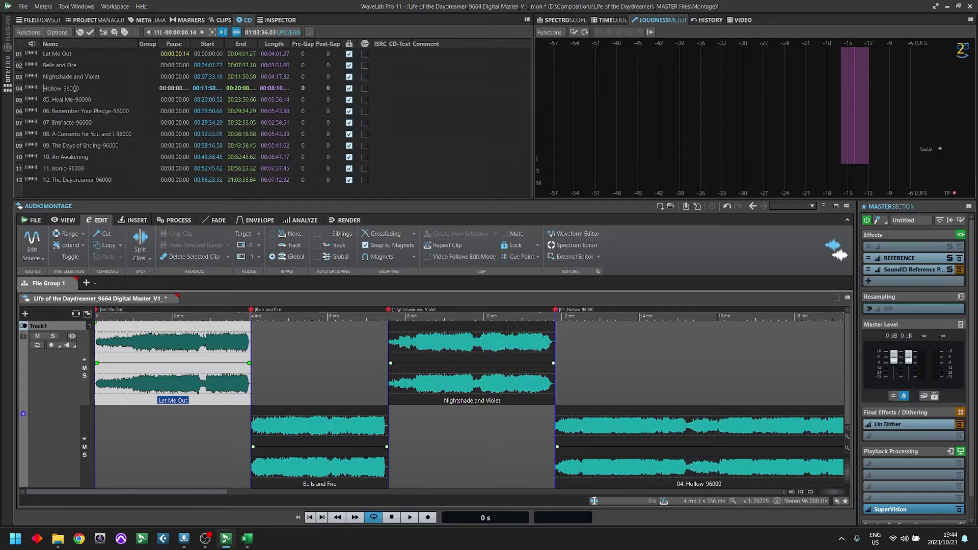
{"action": "key", "text": "End"}
{"action": "key", "text": "BackSpace"}
{"action": "key", "text": "BackSpace"}
{"action": "key", "text": "BackSpace"}
{"action": "key", "text": "BackSpace"}
{"action": "key", "text": "BackSpace"}
{"action": "key", "text": "BackSpace"}
{"action": "key", "text": "Return"}
Rename CD track 05 as Heal Me, removing its number prefix and -96000 suffix
{"action": "double_click", "coordinate": [72, 99]}
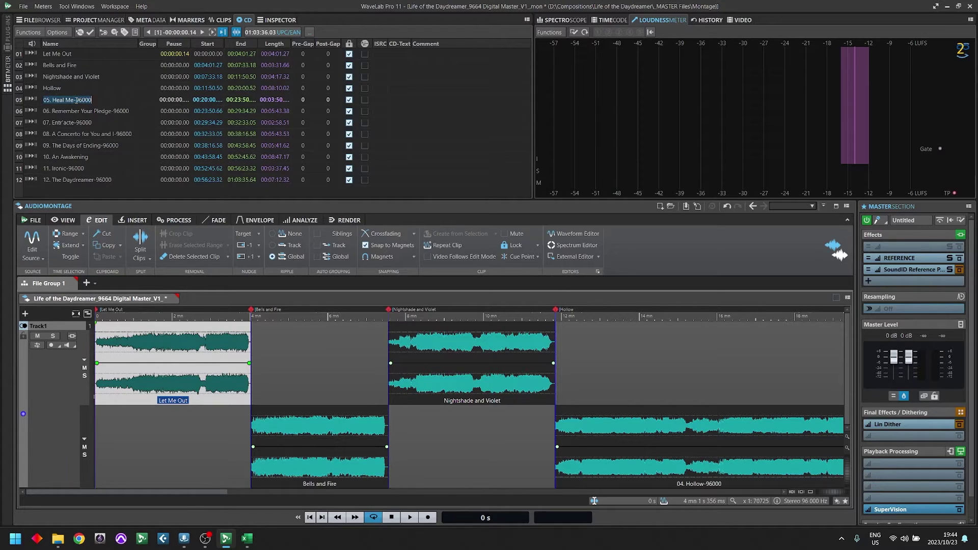
{"action": "key", "text": "End"}
{"action": "key", "text": "BackSpace"}
{"action": "key", "text": "BackSpace"}
{"action": "key", "text": "BackSpace"}
{"action": "key", "text": "BackSpace"}
{"action": "key", "text": "BackSpace"}
{"action": "key", "text": "BackSpace"}
{"action": "key", "text": "Home"}
{"action": "key", "text": "Delete"}
{"action": "key", "text": "Delete"}
{"action": "key", "text": "Delete"}
{"action": "key", "text": "Delete"}
Rename CD track 06 as Remember Your Pledge, removing its number prefix and -96000 suffix
{"action": "double_click", "coordinate": [64, 112]}
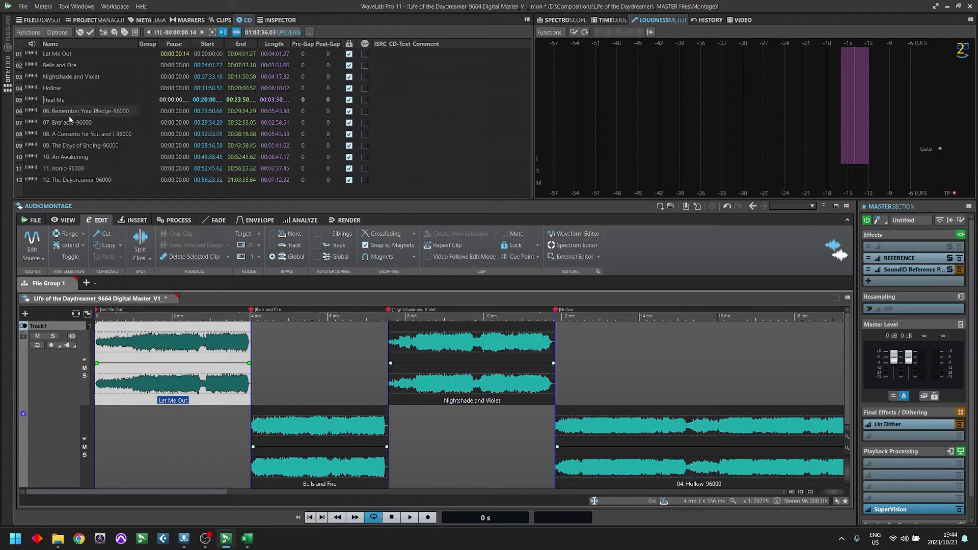
{"action": "key", "text": "Home"}
{"action": "key", "text": "Delete"}
{"action": "key", "text": "Delete"}
{"action": "key", "text": "Delete"}
{"action": "key", "text": "Delete"}
{"action": "key", "text": "End"}
{"action": "key", "text": "BackSpace"}
{"action": "key", "text": "BackSpace"}
{"action": "key", "text": "BackSpace"}
{"action": "key", "text": "BackSpace"}
{"action": "key", "text": "BackSpace"}
{"action": "key", "text": "BackSpace"}
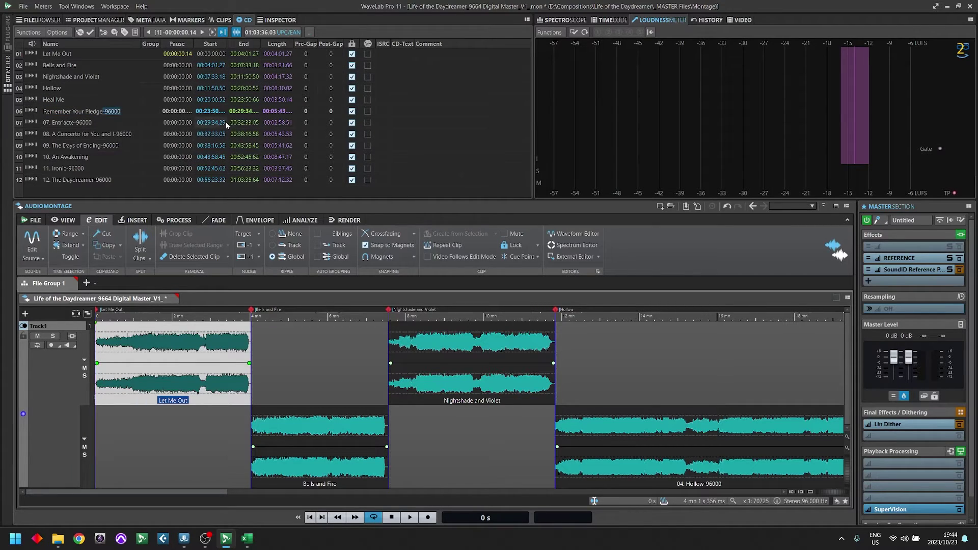
{"action": "left_click", "coordinate": [145, 121]}
Rename CD track 07 as Entr'acte, removing its number prefix and -96000 suffix
{"action": "double_click", "coordinate": [50, 122]}
{"action": "key", "text": "End"}
{"action": "key", "text": "BackSpace"}
{"action": "key", "text": "BackSpace"}
{"action": "key", "text": "BackSpace"}
{"action": "key", "text": "BackSpace"}
{"action": "key", "text": "BackSpace"}
{"action": "key", "text": "BackSpace"}
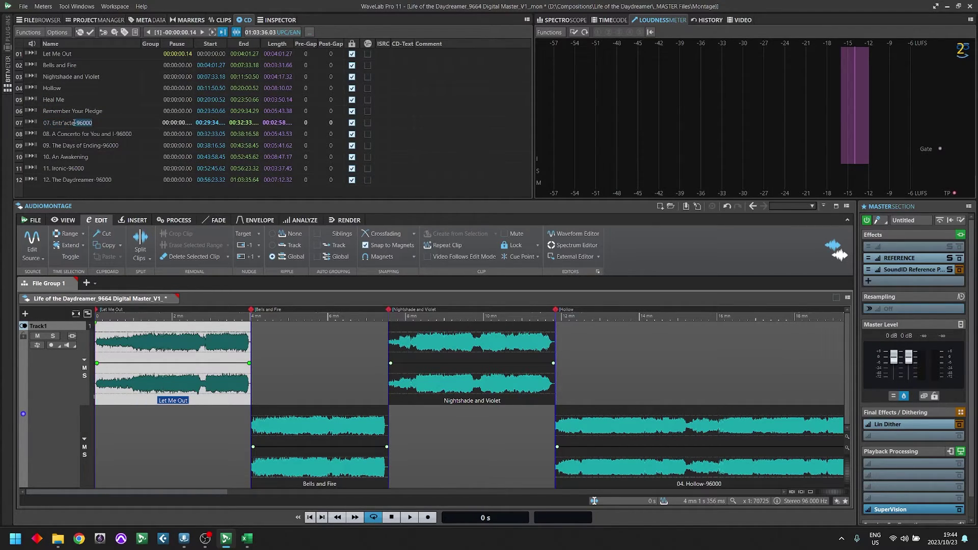
{"action": "key", "text": "Home"}
{"action": "key", "text": "Delete"}
{"action": "key", "text": "Delete"}
{"action": "key", "text": "Delete"}
{"action": "key", "text": "Delete"}
Rename CD track 08 as A Concerto for You and I, removing its number prefix and -96000 suffix
{"action": "double_click", "coordinate": [42, 134]}
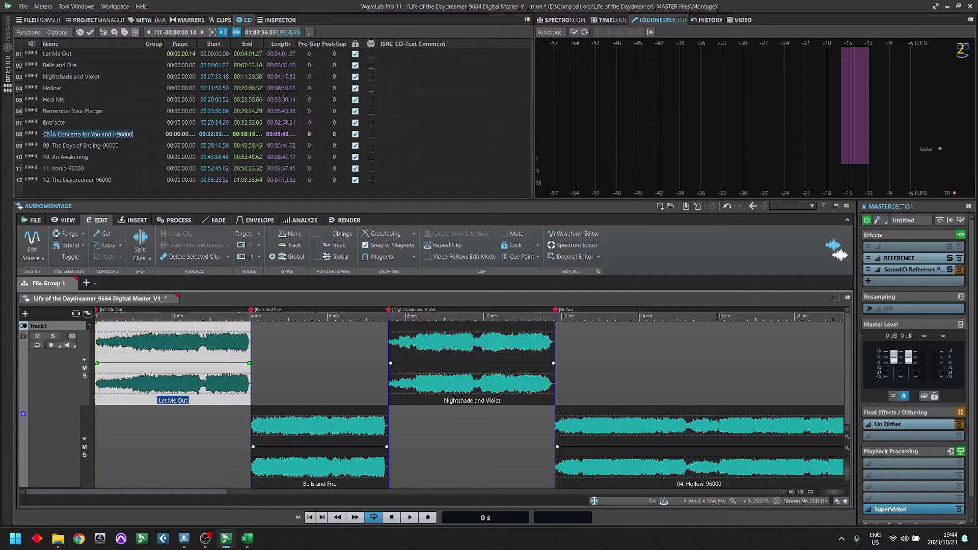
{"action": "key", "text": "Home"}
{"action": "key", "text": "Delete"}
{"action": "key", "text": "Delete"}
{"action": "key", "text": "Delete"}
{"action": "key", "text": "Delete"}
{"action": "left_click_drag", "start_coordinate": [124, 134], "coordinate": [103, 133]}
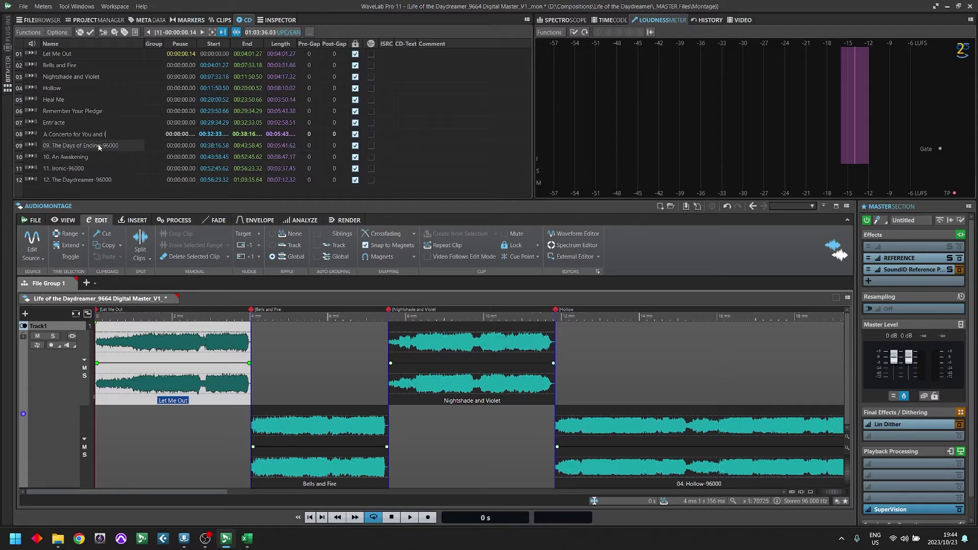
Rename CD track 09 as The Days of Ending, removing its number prefix and -96000 suffix
{"action": "double_click", "coordinate": [99, 146]}
{"action": "key", "text": "Home"}
{"action": "key", "text": "Delete"}
{"action": "key", "text": "Delete"}
{"action": "key", "text": "Delete"}
{"action": "key", "text": "Delete"}
{"action": "key", "text": "Delete"}
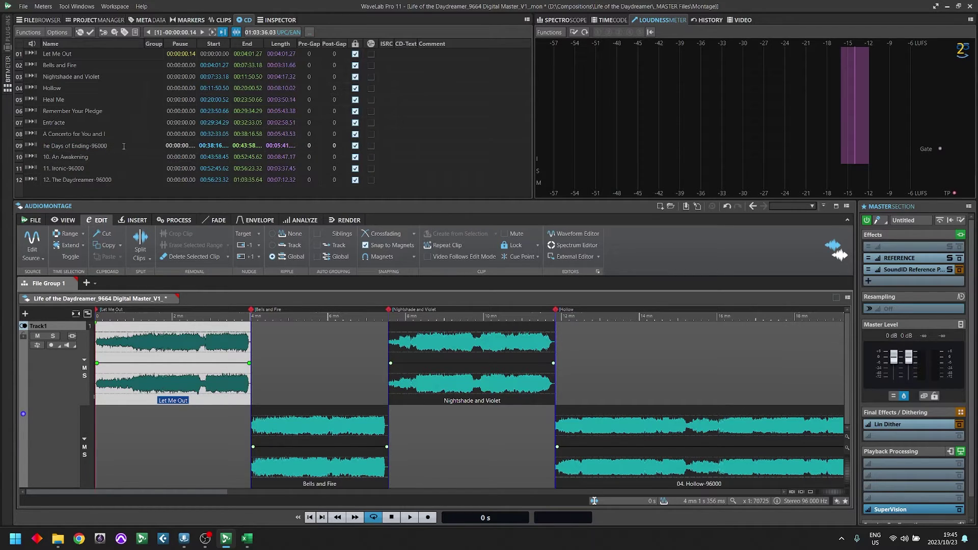
{"action": "type", "text": "T"}
{"action": "left_click", "coordinate": [118, 139]}
{"action": "double_click", "coordinate": [117, 146]}
{"action": "key", "text": "End"}
{"action": "key", "text": "BackSpace"}
{"action": "key", "text": "BackSpace"}
{"action": "key", "text": "BackSpace"}
{"action": "key", "text": "BackSpace"}
{"action": "key", "text": "BackSpace"}
{"action": "key", "text": "BackSpace"}
Rename CD track 10 as An Awakening by removing its number prefix
{"action": "left_click", "coordinate": [75, 158]}
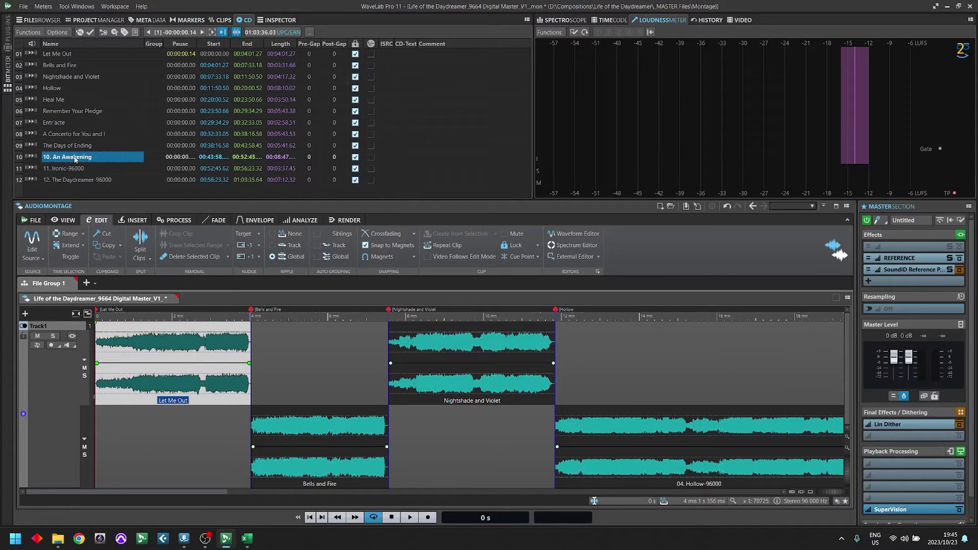
{"action": "double_click", "coordinate": [74, 158]}
{"action": "key", "text": "Home"}
{"action": "key", "text": "Delete"}
{"action": "key", "text": "Delete"}
{"action": "key", "text": "Delete"}
{"action": "key", "text": "Delete"}
Rename CD track 11 as Ironic, removing its number prefix and -96000 suffix
{"action": "left_click", "coordinate": [82, 171]}
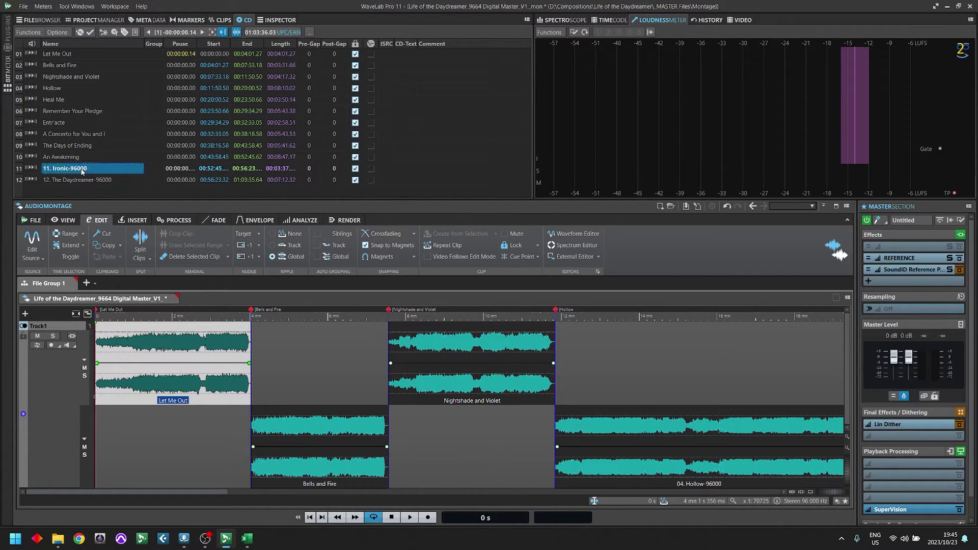
{"action": "double_click", "coordinate": [82, 172]}
{"action": "key", "text": "End"}
{"action": "key", "text": "BackSpace"}
{"action": "key", "text": "BackSpace"}
{"action": "key", "text": "BackSpace"}
{"action": "key", "text": "BackSpace"}
{"action": "key", "text": "BackSpace"}
{"action": "key", "text": "BackSpace"}
{"action": "left_click_drag", "start_coordinate": [53, 168], "coordinate": [33, 180]}
{"action": "key", "text": "Delete"}
Rename CD track 12 as The Daydreamer, removing its number prefix and -96000 suffix
{"action": "left_click", "coordinate": [66, 180]}
{"action": "double_click", "coordinate": [66, 179]}
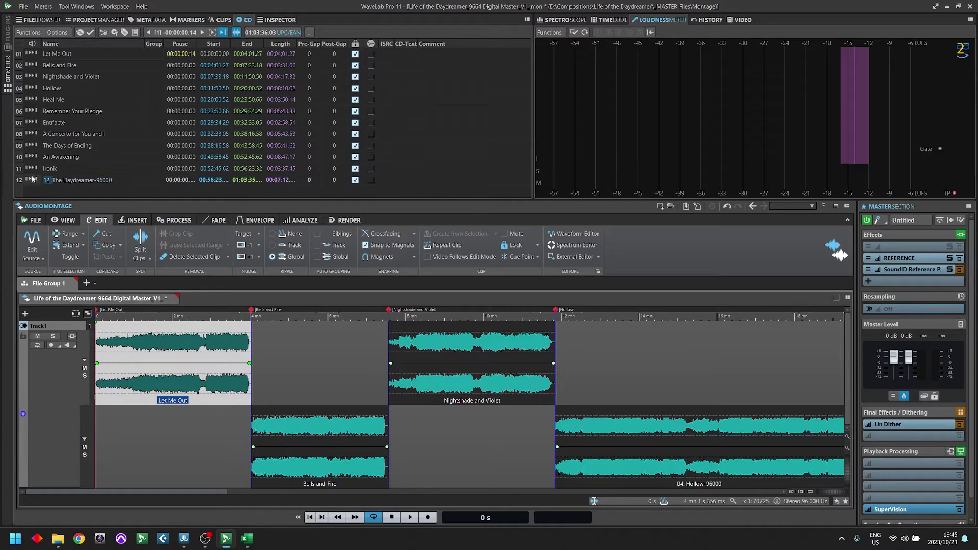
{"action": "key", "text": "Delete"}
{"action": "key", "text": "End"}
{"action": "key", "text": "BackSpace"}
{"action": "key", "text": "BackSpace"}
{"action": "key", "text": "BackSpace"}
{"action": "key", "text": "BackSpace"}
{"action": "key", "text": "BackSpace"}
{"action": "key", "text": "BackSpace"}
{"action": "key", "text": "Return"}
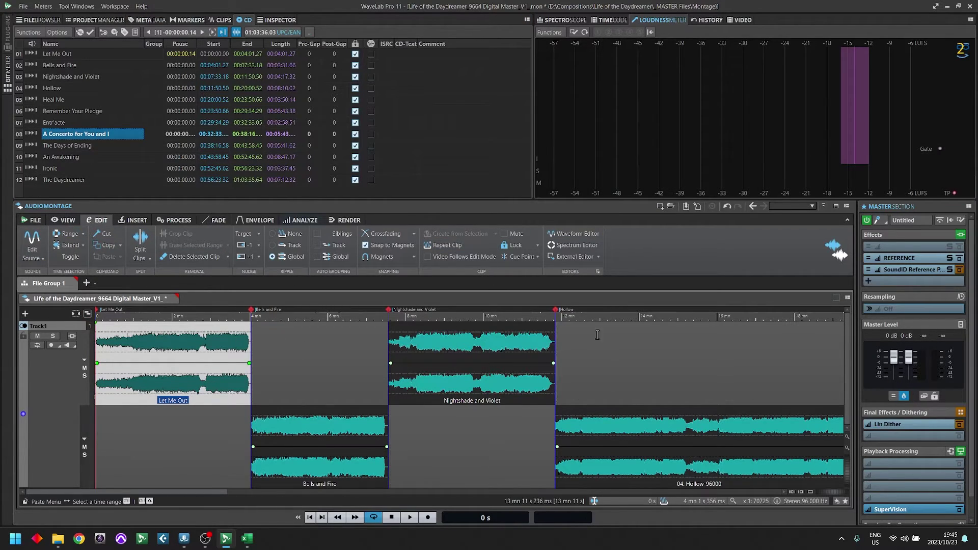
In the album CD-Text, set the title to Life of the Daydreamer and enter the performers' and composer's names, applying both to all tracks
{"action": "left_click", "coordinate": [116, 32]}
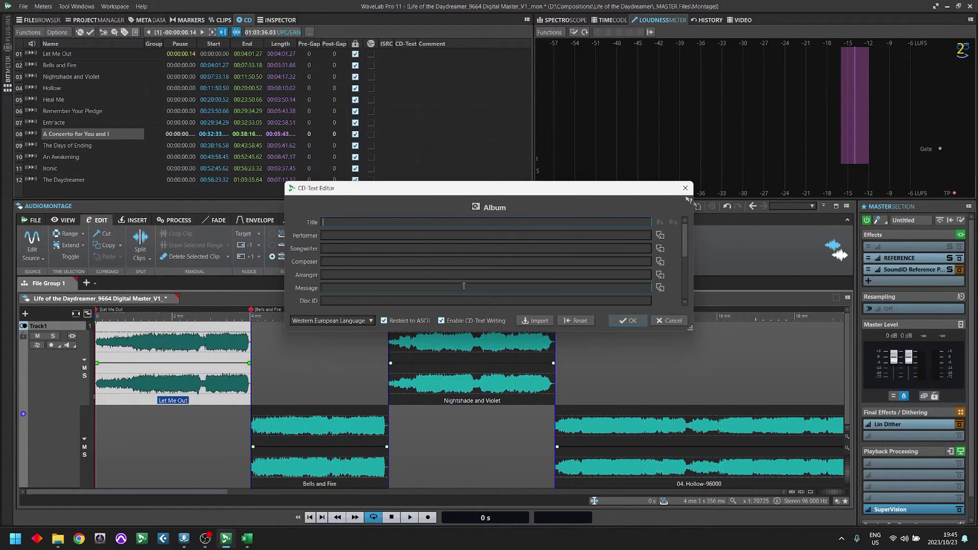
{"action": "type", "text": "Life of the Daydreamer"}
{"action": "key", "text": "Tab"}
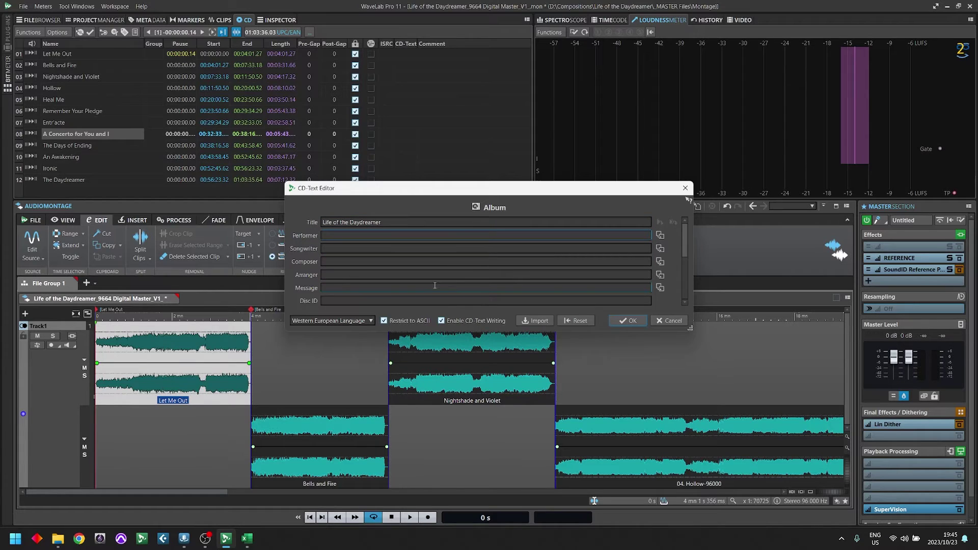
{"action": "type", "text": "Geoffrey Diver *& Nastassja Anderson"}
{"action": "left_click", "coordinate": [355, 263]}
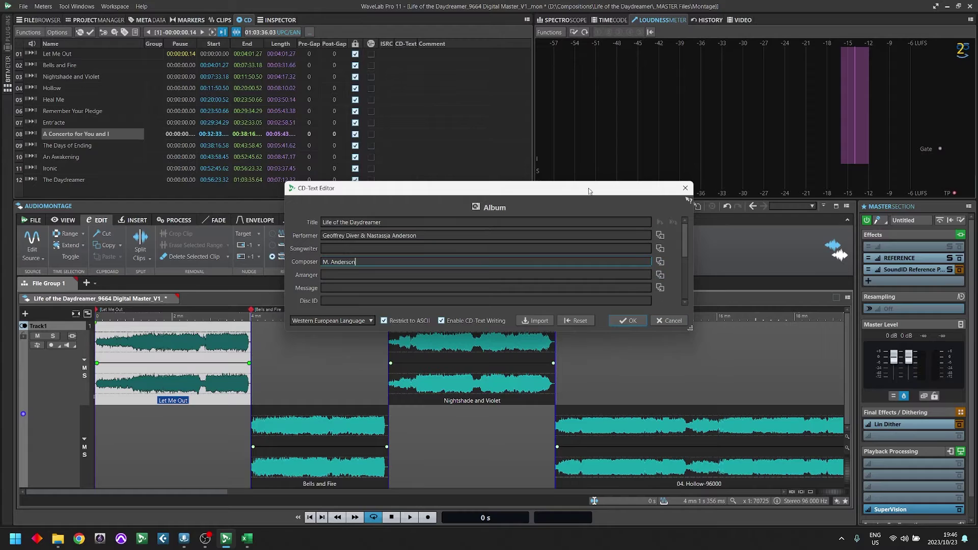
Copy the CD track names into the CD-Text titles of all tracks and check the following tracks' entries
{"action": "key", "text": "Page_Down"}
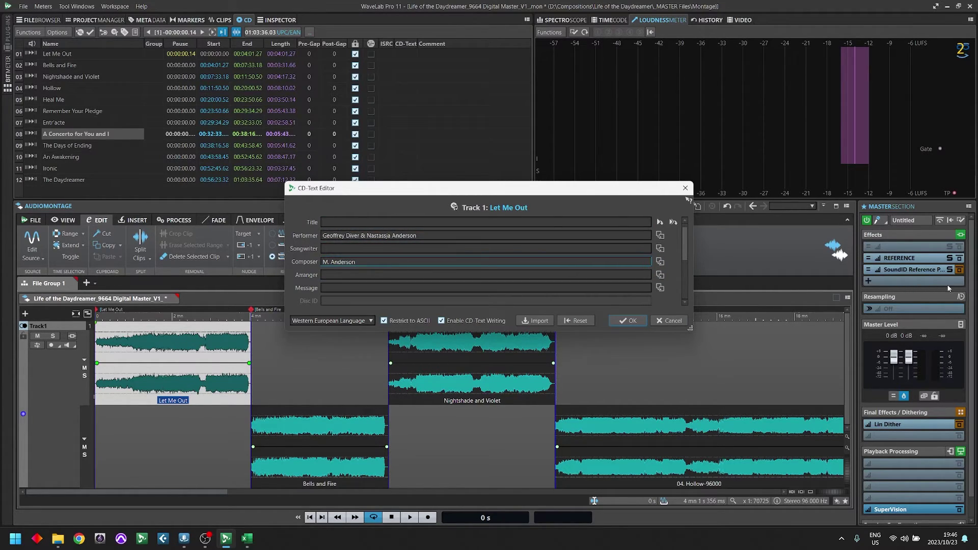
{"action": "left_click", "coordinate": [673, 222]}
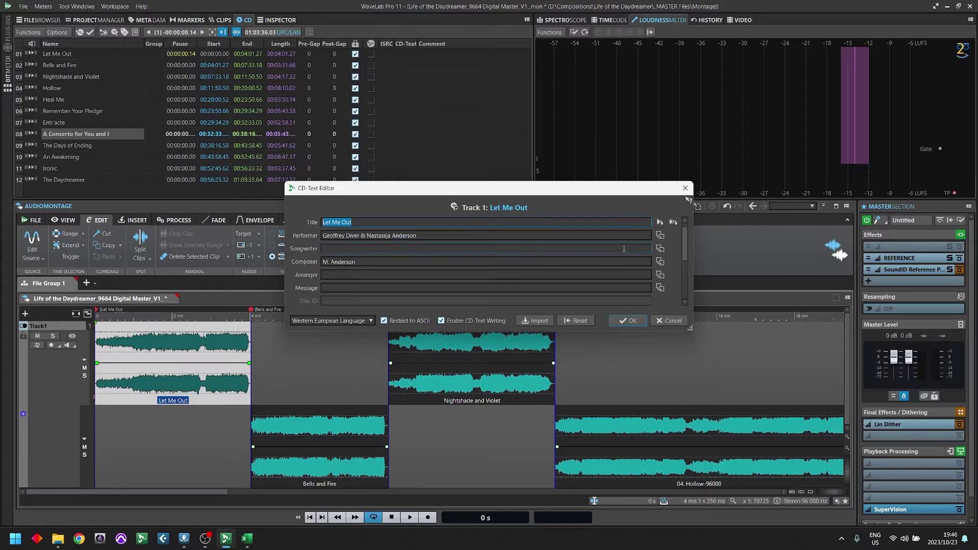
{"action": "scroll", "coordinate": [389, 238], "scroll_direction": "down", "scroll_amount": 8}
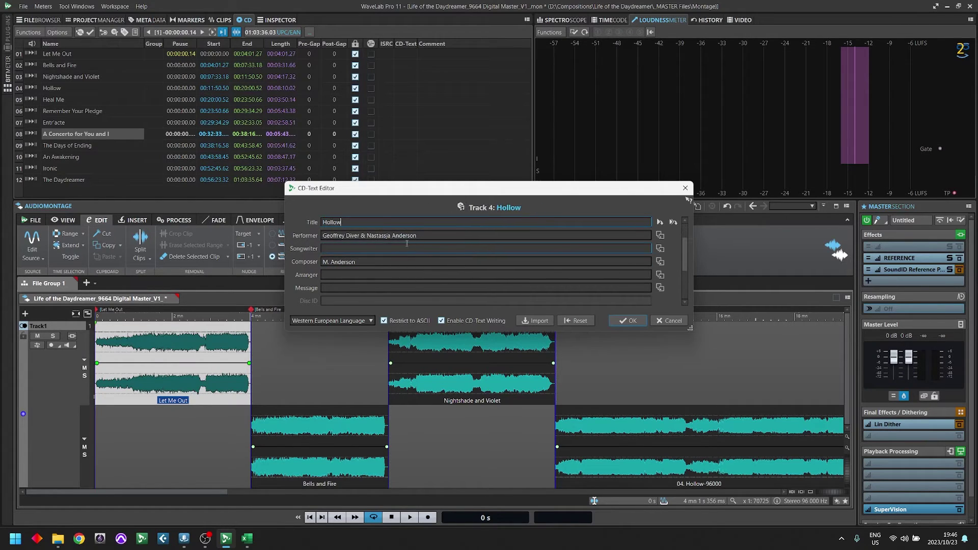
Return to the album entry, accept the CD-Text, and widen the track list's CD-Text column to show full entries
{"action": "scroll", "coordinate": [389, 237], "scroll_direction": "up", "scroll_amount": 9}
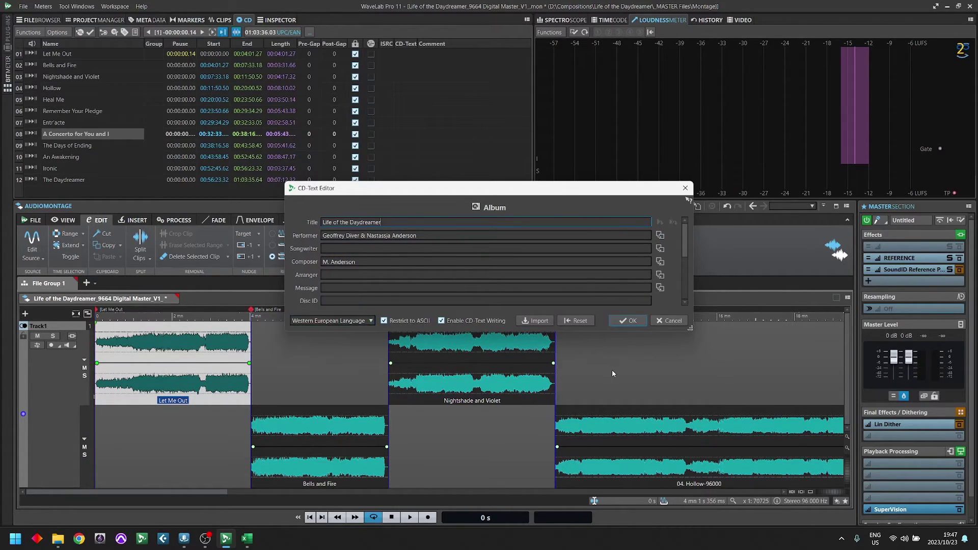
{"action": "left_click", "coordinate": [601, 301]}
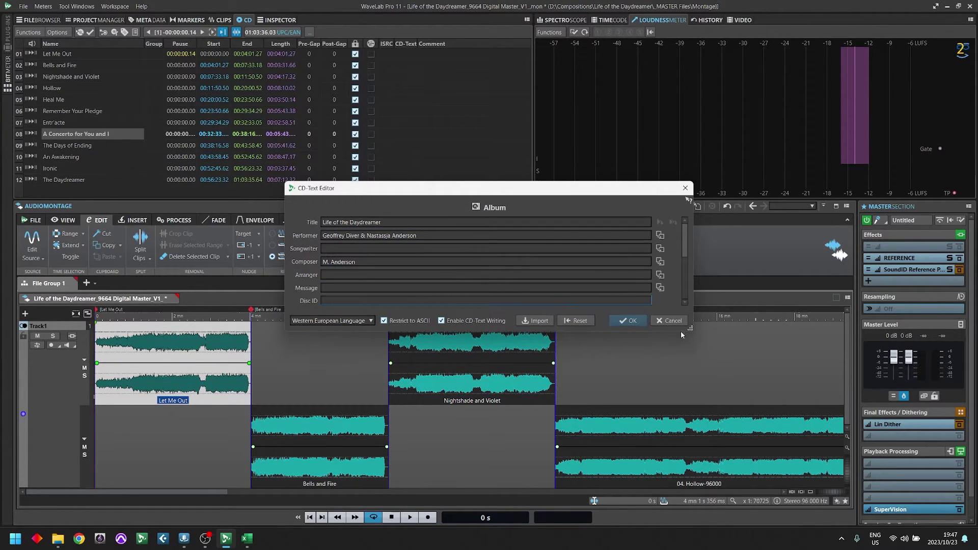
{"action": "left_click", "coordinate": [628, 321]}
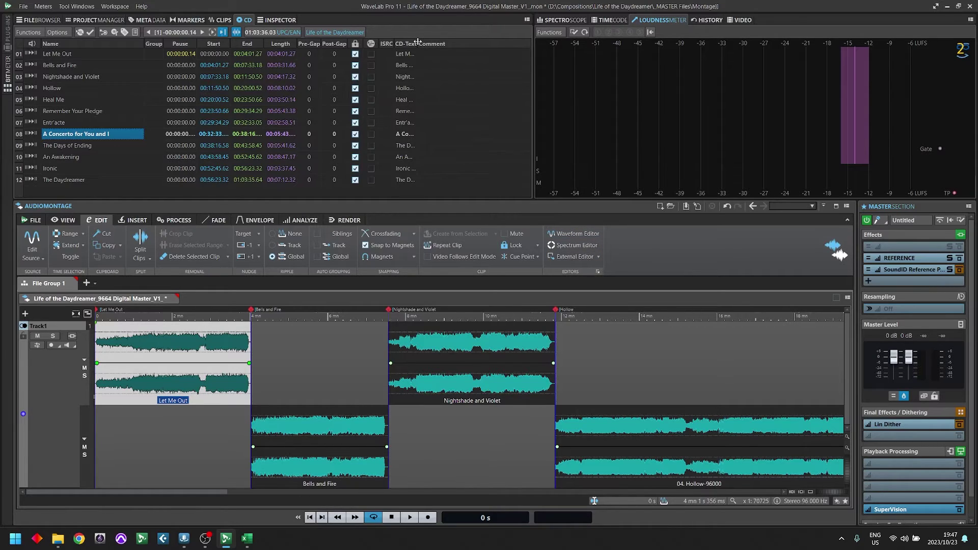
{"action": "left_click_drag", "start_coordinate": [418, 42], "coordinate": [520, 42]}
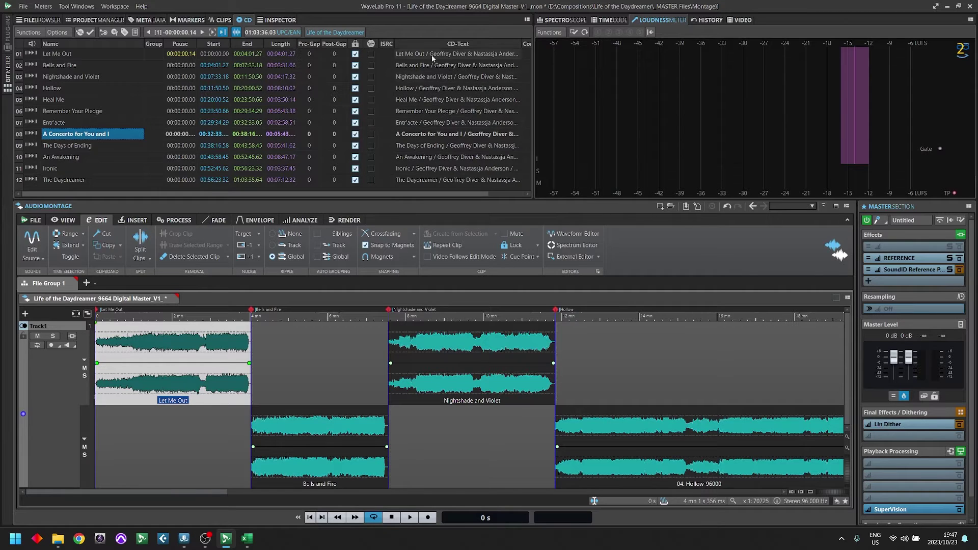
Check the album's UPC/EAN code entry without entering a code, and look over the whole montage timeline
{"action": "left_click", "coordinate": [296, 34]}
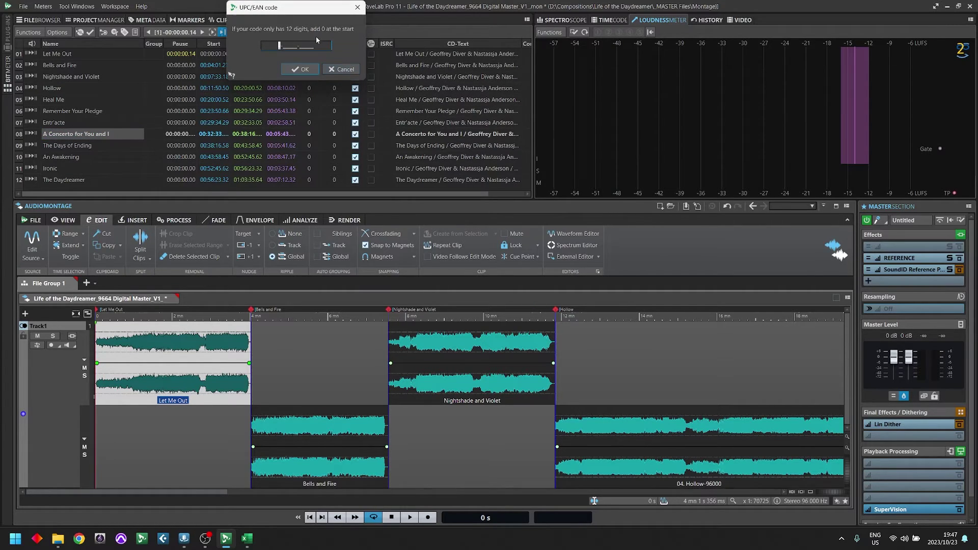
{"action": "left_click", "coordinate": [349, 74]}
{"action": "left_click", "coordinate": [656, 366]}
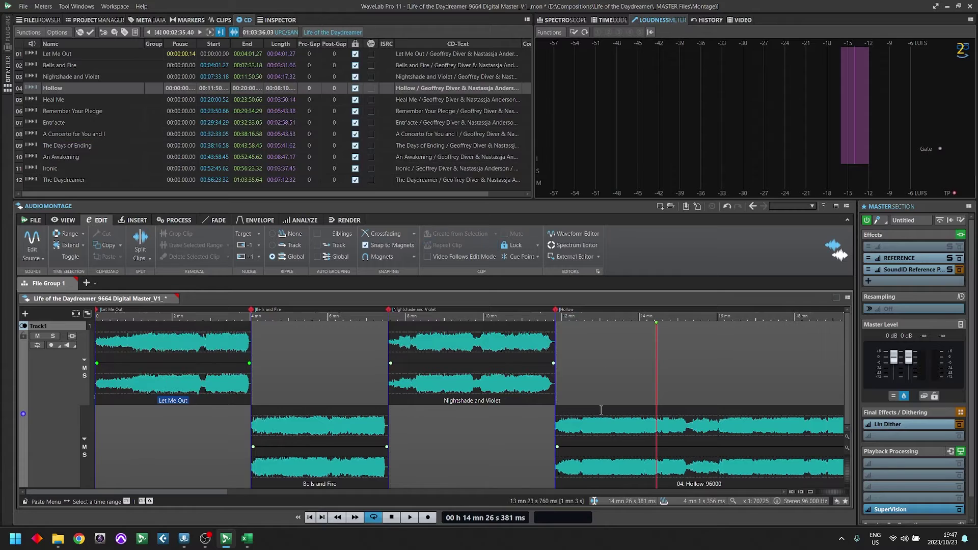
{"action": "scroll", "coordinate": [576, 362], "scroll_direction": "down", "scroll_amount": 5}
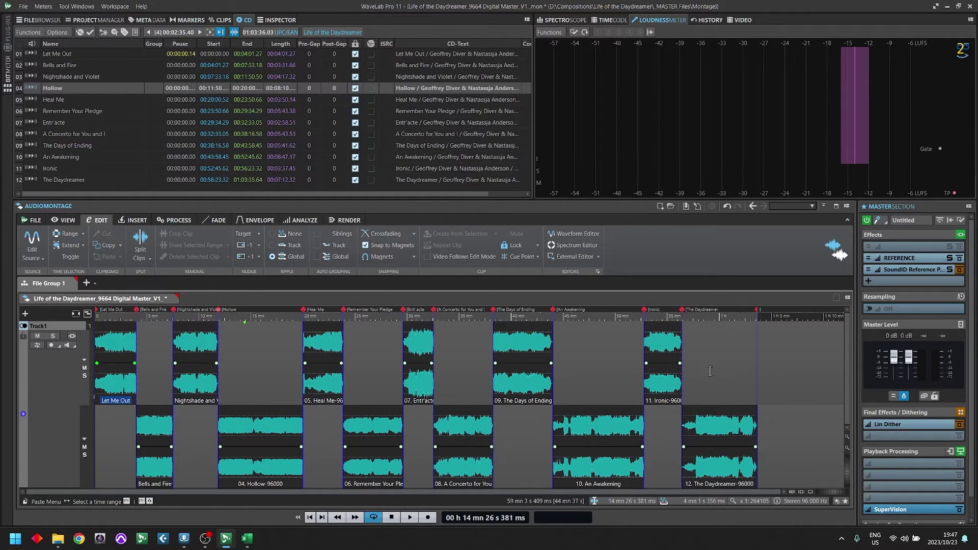
{"action": "scroll", "coordinate": [346, 365], "scroll_direction": "up", "scroll_amount": 3}
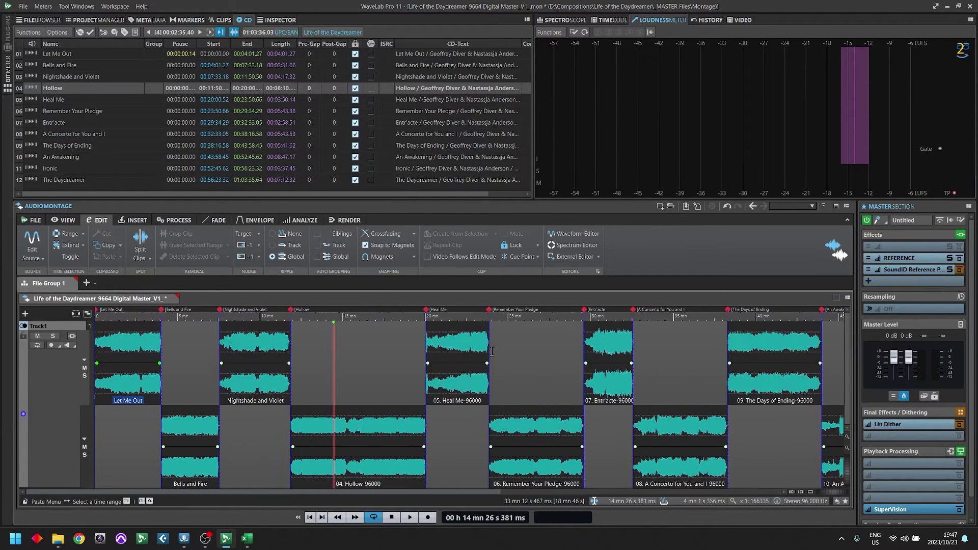
{"action": "scroll", "coordinate": [351, 362], "scroll_direction": "down", "scroll_amount": 2}
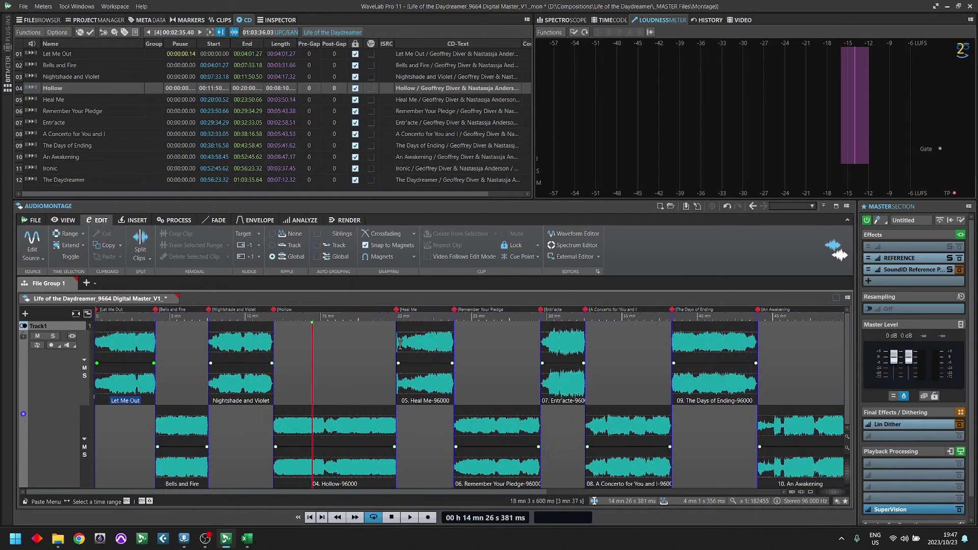
{"action": "scroll", "coordinate": [400, 345], "scroll_direction": "down", "scroll_amount": 1}
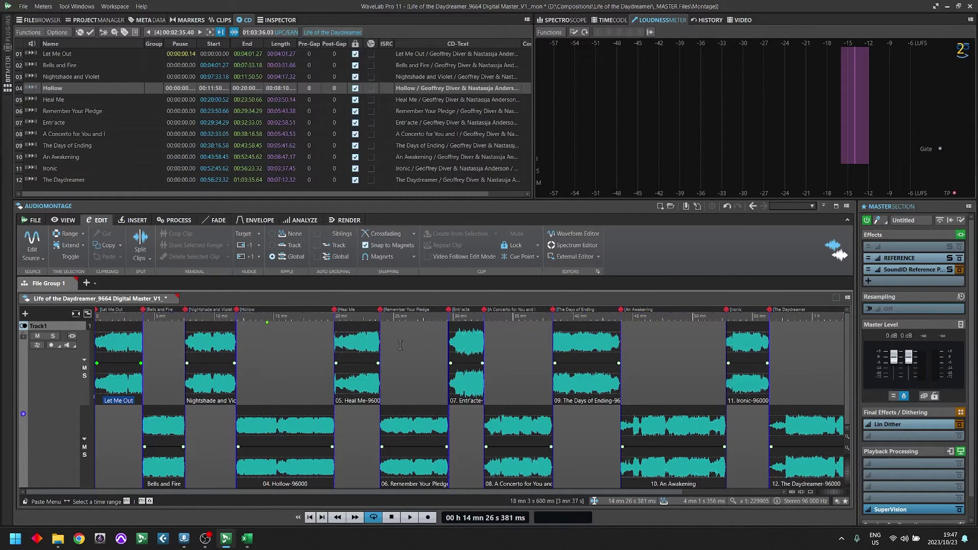
{"action": "scroll", "coordinate": [401, 345], "scroll_direction": "down", "scroll_amount": 1}
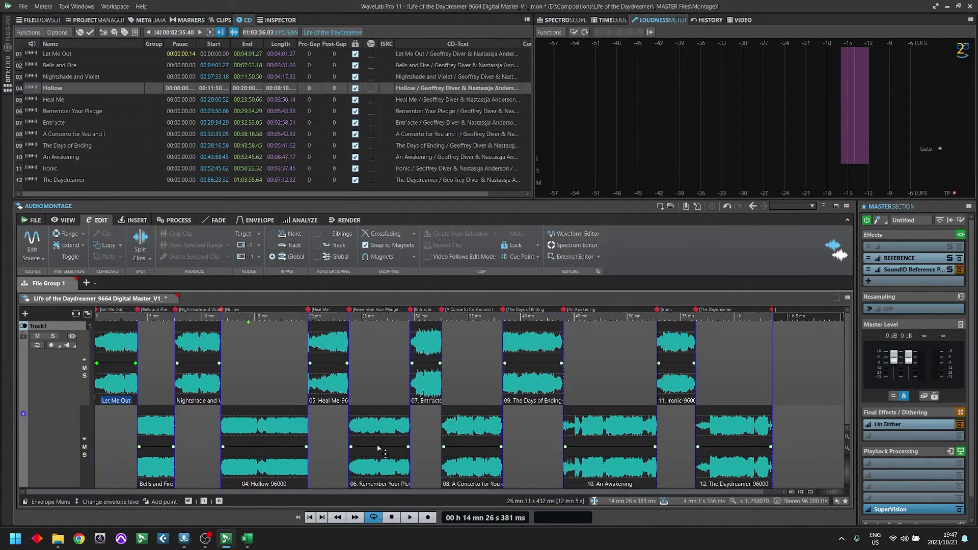
{"action": "scroll", "coordinate": [379, 448], "scroll_direction": "up", "scroll_amount": 2}
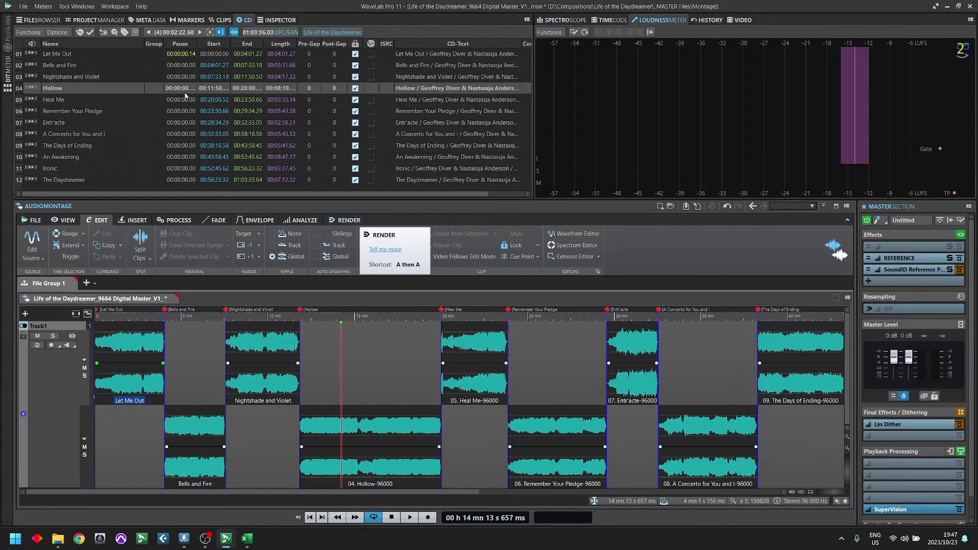
Open the montage's metadata for editing and review the AXML, CART, BWF, RIFF and ID3 v2 fields and the available presets
{"action": "left_click", "coordinate": [156, 22]}
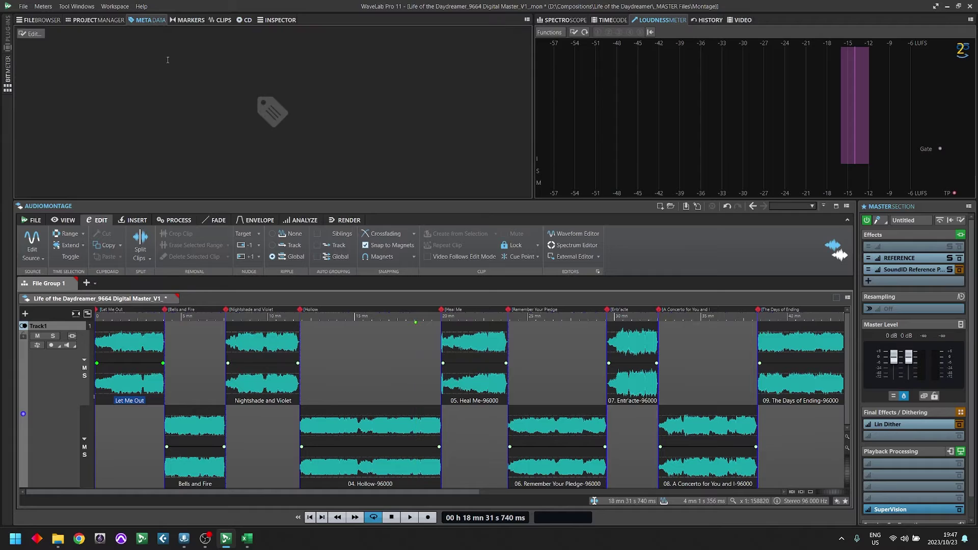
{"action": "left_click", "coordinate": [37, 36]}
{"action": "left_click_drag", "start_coordinate": [299, 106], "coordinate": [475, 125]}
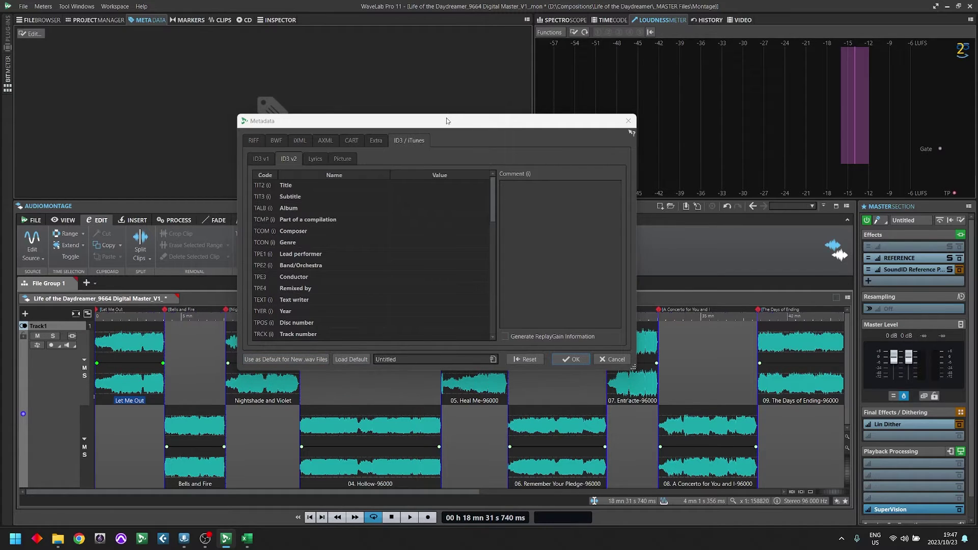
{"action": "left_click_drag", "start_coordinate": [447, 121], "coordinate": [587, 100]}
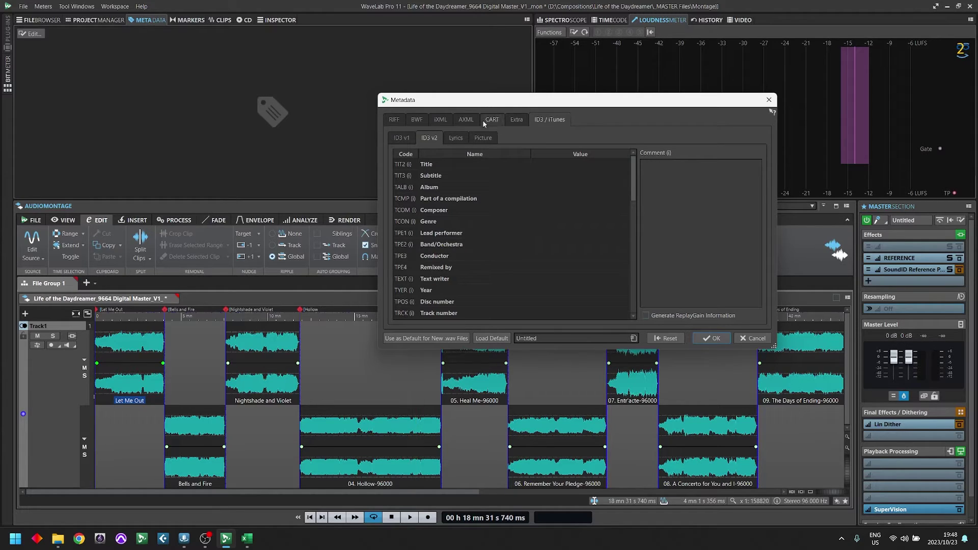
{"action": "left_click", "coordinate": [466, 119]}
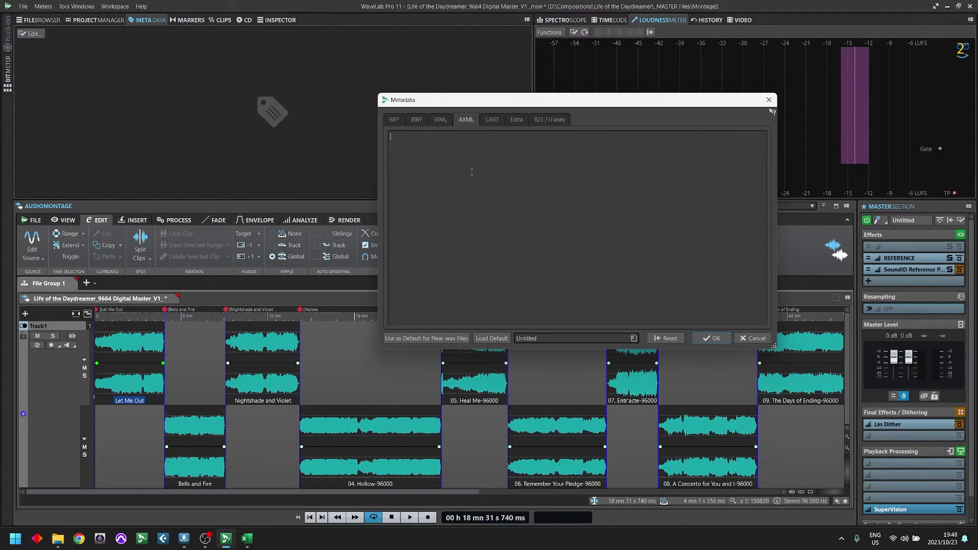
{"action": "left_click", "coordinate": [492, 119]}
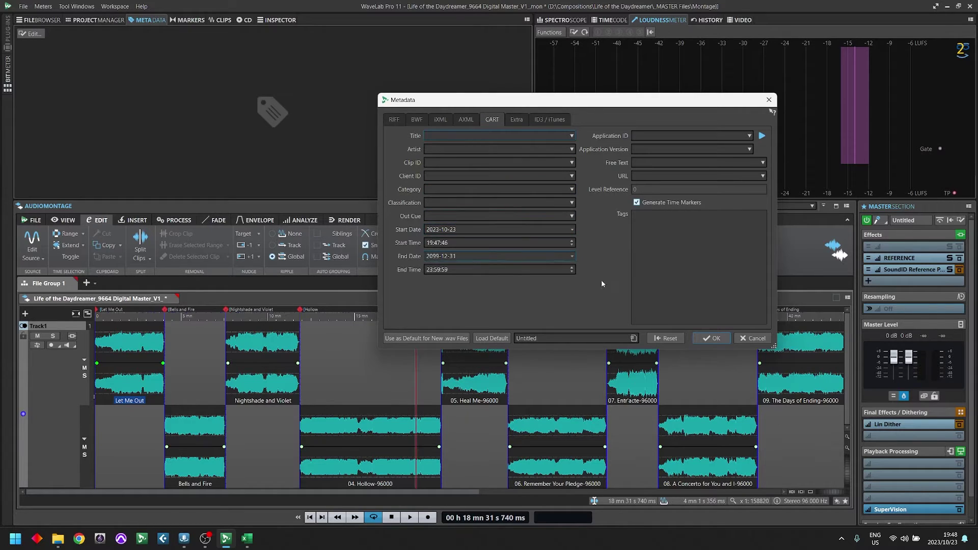
{"action": "left_click", "coordinate": [417, 120]}
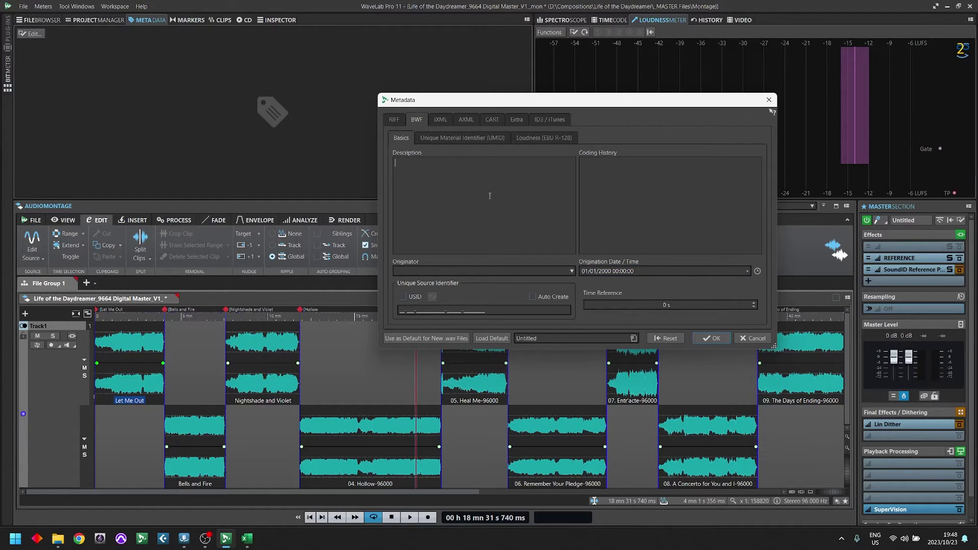
{"action": "left_click", "coordinate": [525, 138]}
{"action": "left_click", "coordinate": [394, 119]}
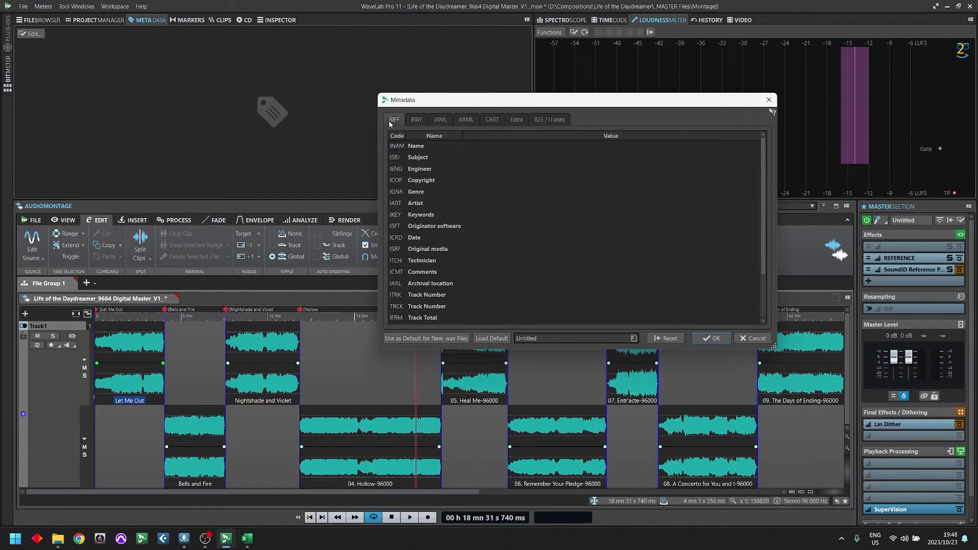
{"action": "left_click", "coordinate": [549, 119]}
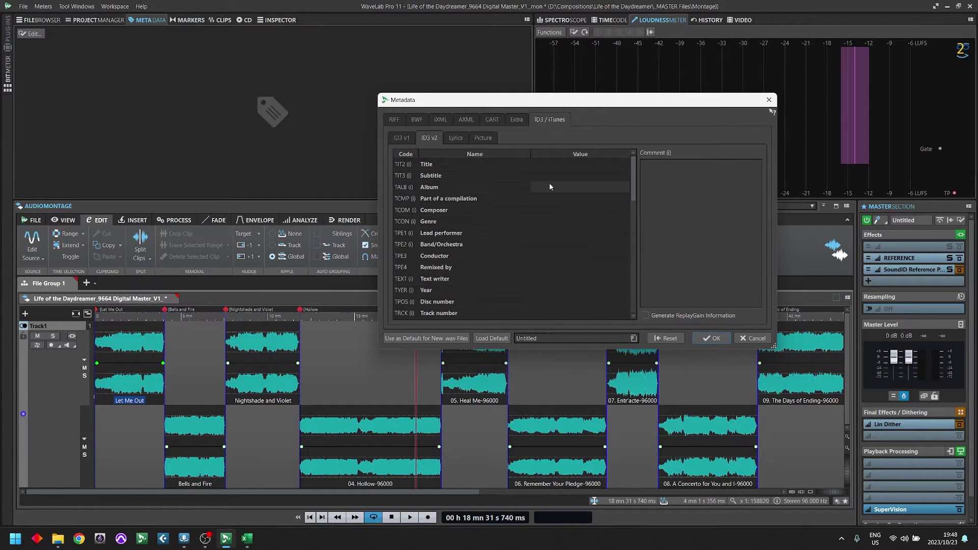
{"action": "left_click", "coordinate": [597, 338]}
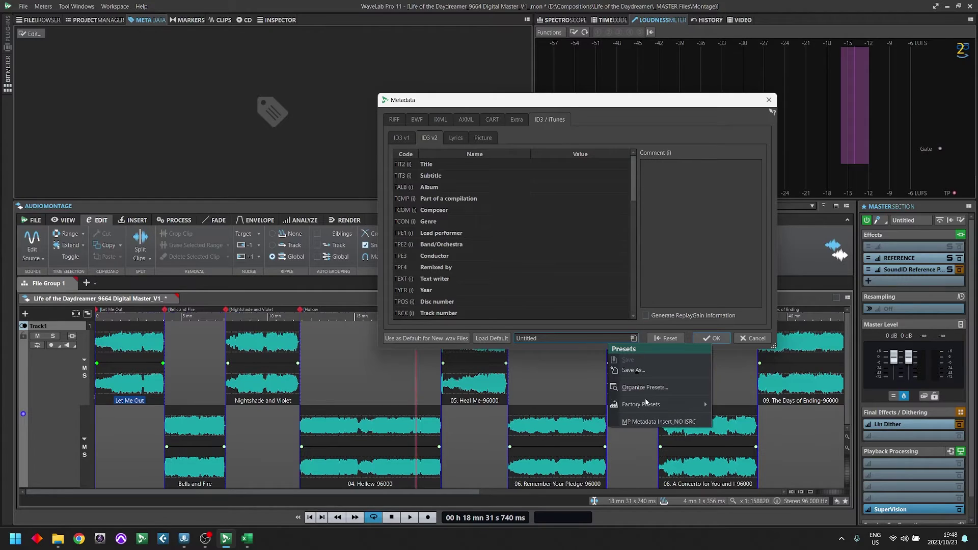
{"action": "left_click", "coordinate": [560, 187]}
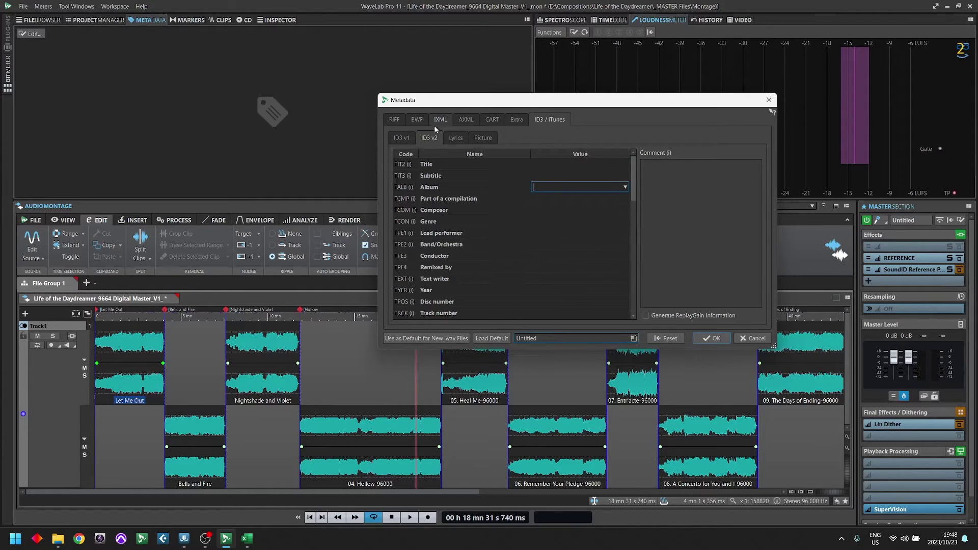
{"action": "left_click", "coordinate": [453, 163]}
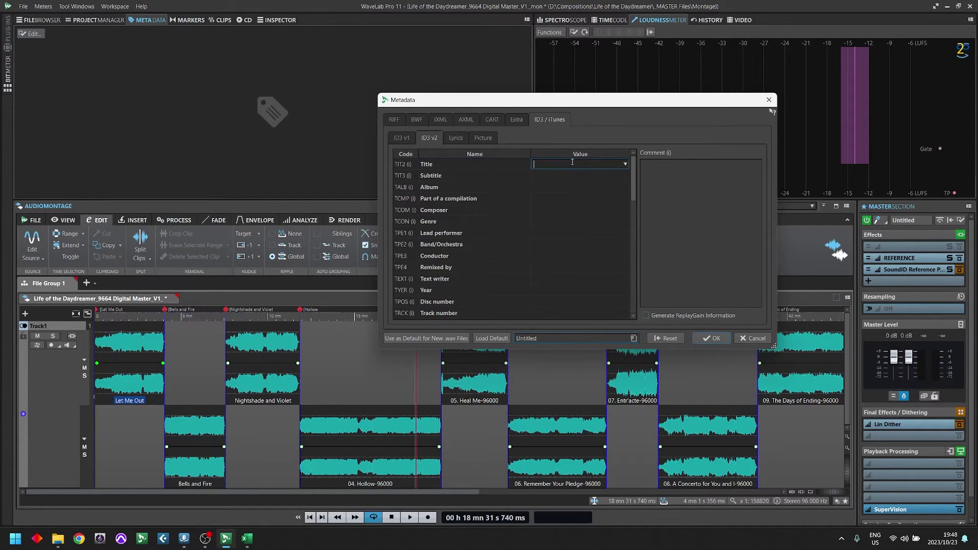
{"action": "left_click", "coordinate": [568, 168]}
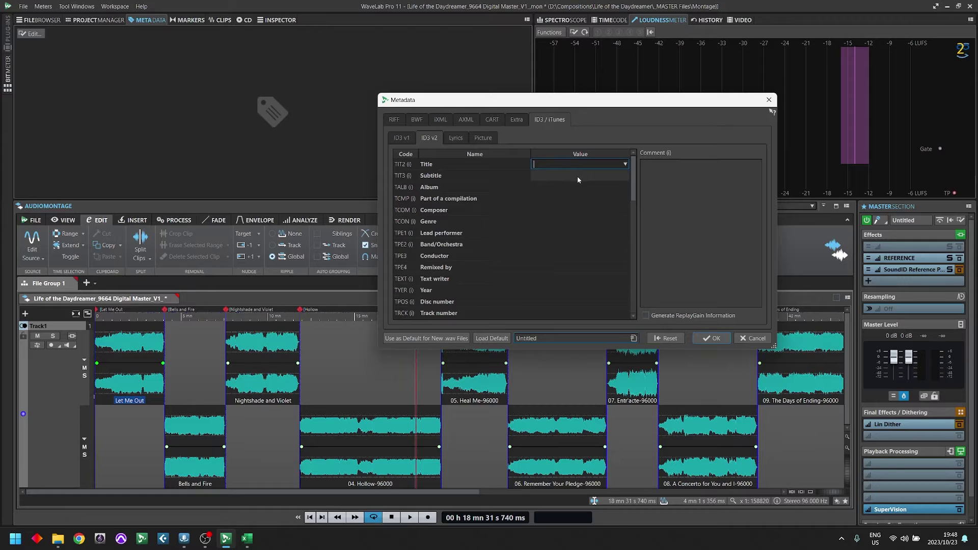
{"action": "left_click", "coordinate": [624, 166]}
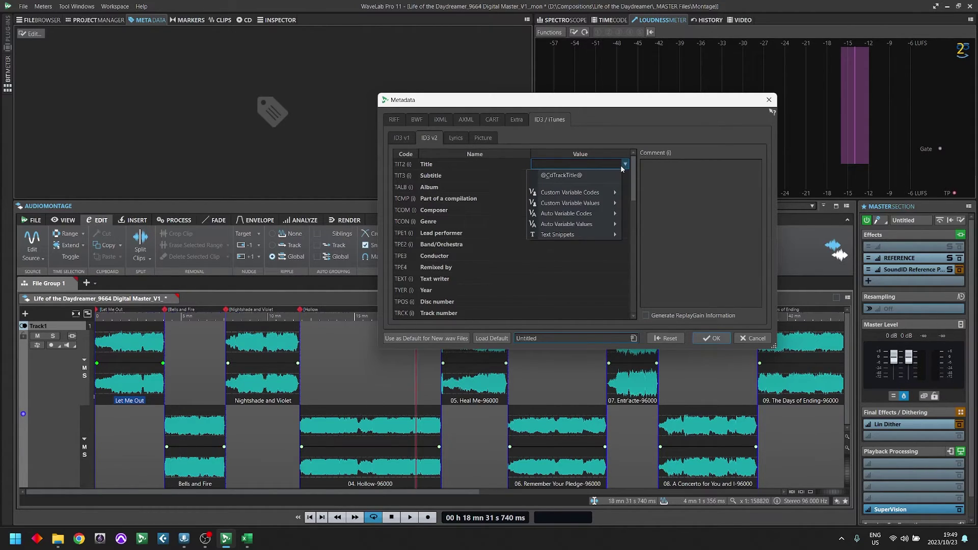
{"action": "mouse_move", "coordinate": [613, 222]}
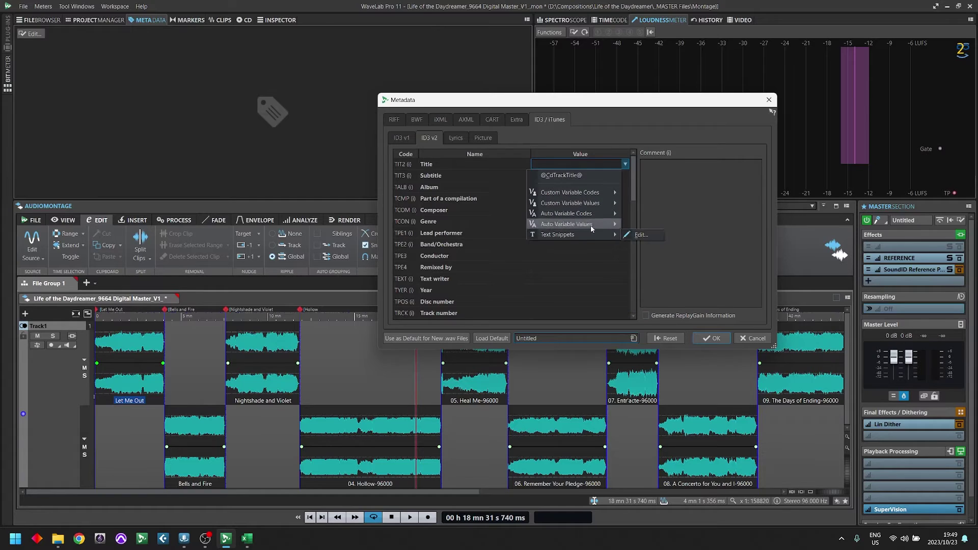
{"action": "mouse_move", "coordinate": [579, 199]}
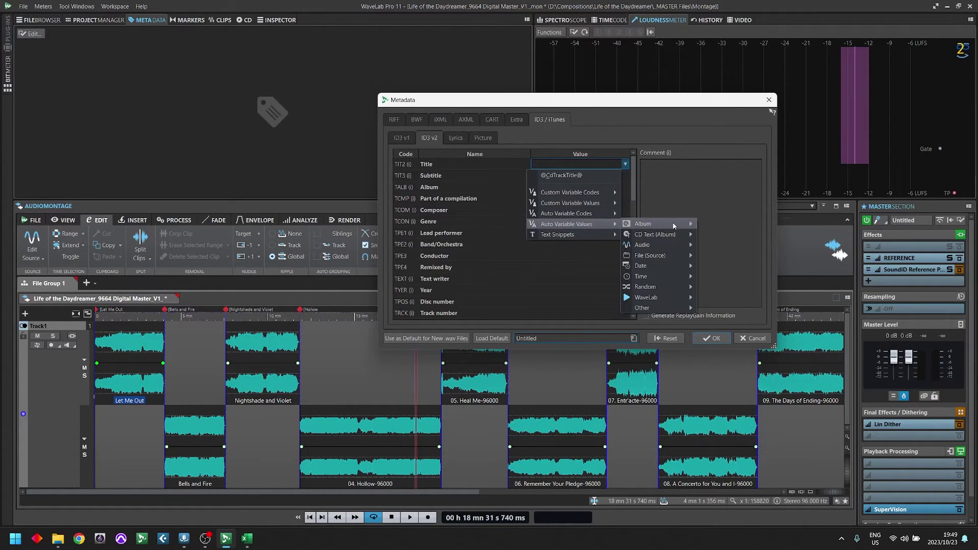
{"action": "mouse_move", "coordinate": [662, 224]}
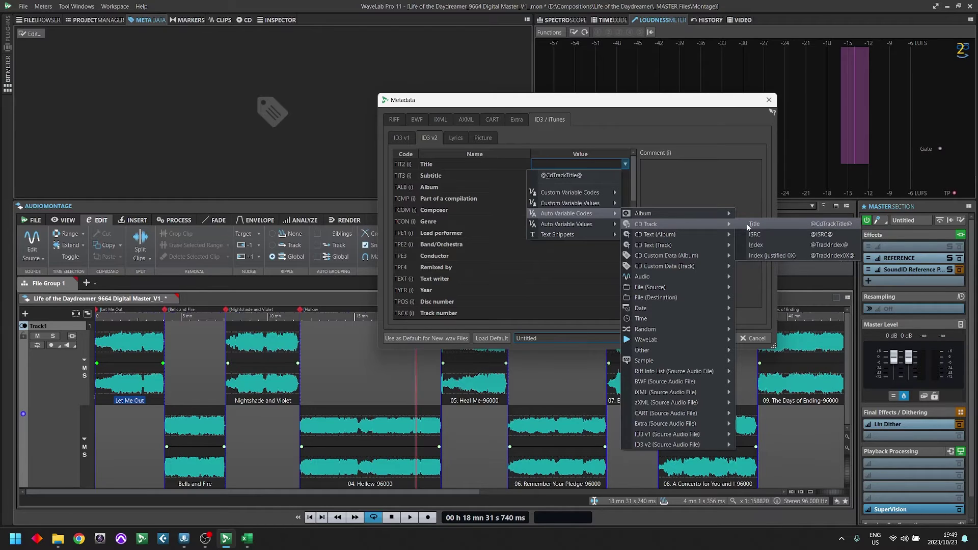
{"action": "left_click", "coordinate": [755, 225]}
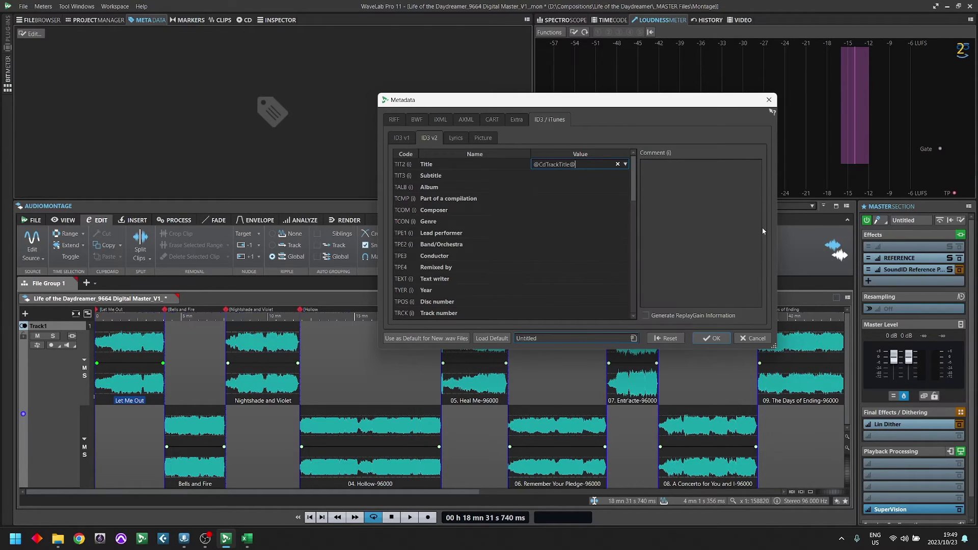
{"action": "left_click", "coordinate": [554, 174]}
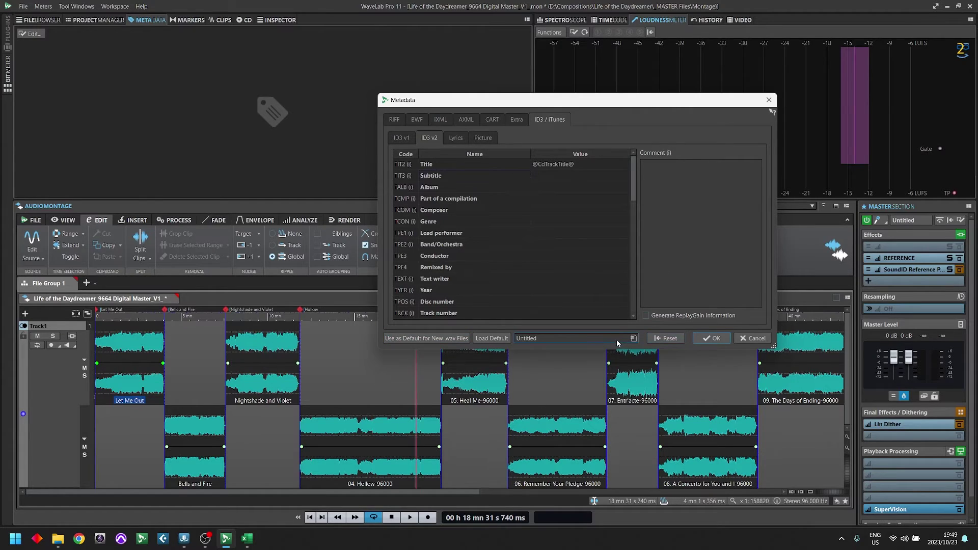
Load the metadata preset MP Metadata Insert_NO ISRC and check the Album, Lead performer and Band/Orchestra variable codes
{"action": "left_click", "coordinate": [633, 338]}
{"action": "left_click", "coordinate": [685, 391]}
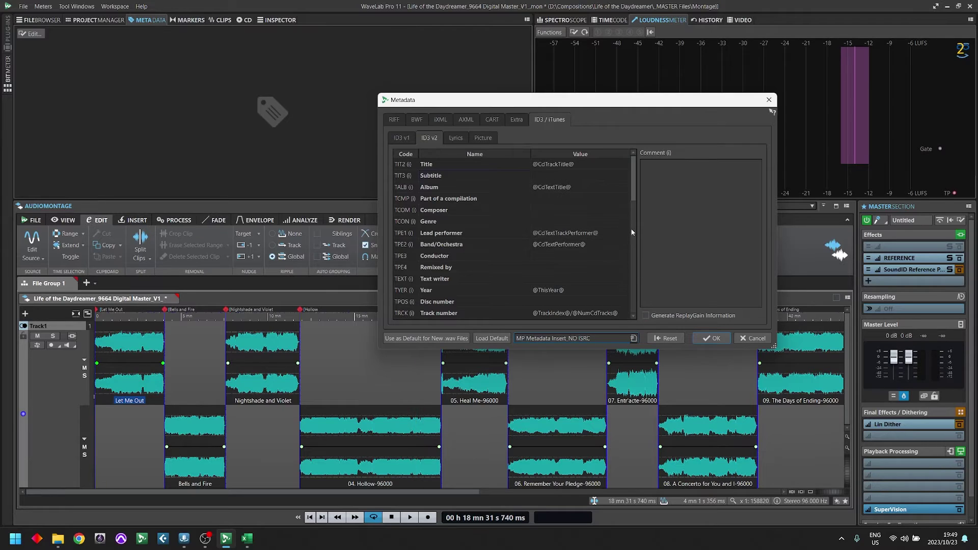
{"action": "scroll", "coordinate": [637, 186], "scroll_direction": "down", "scroll_amount": 1}
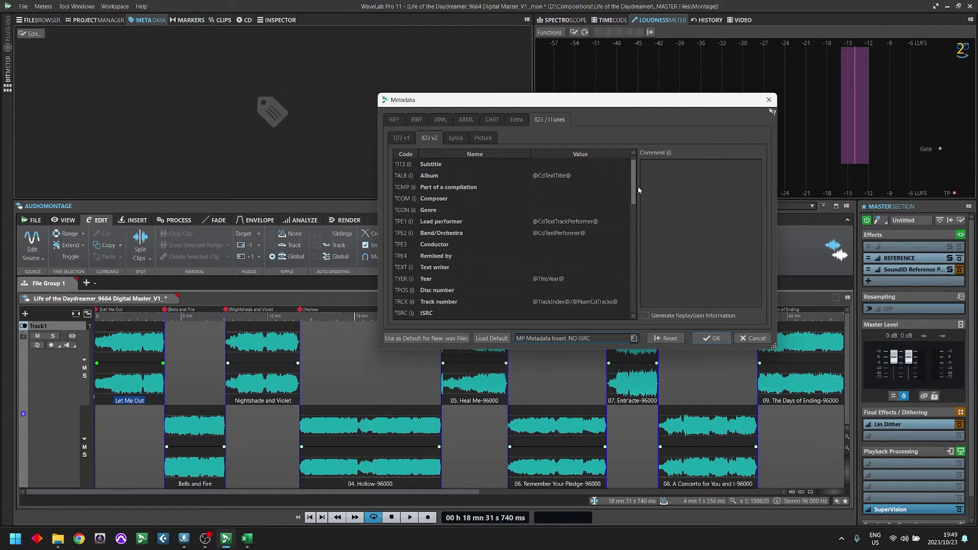
{"action": "scroll", "coordinate": [638, 178], "scroll_direction": "up", "scroll_amount": 1}
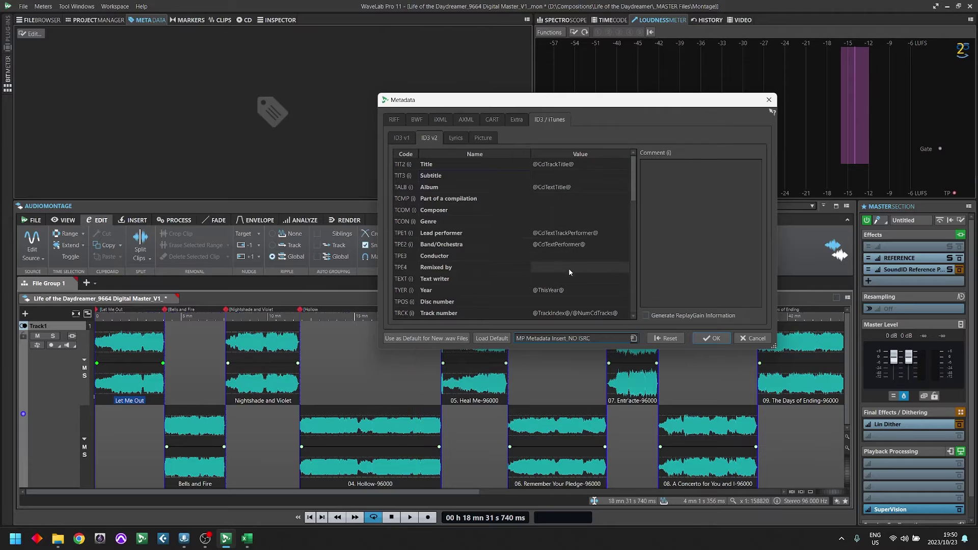
{"action": "left_click", "coordinate": [560, 186]}
{"action": "left_click", "coordinate": [563, 234]}
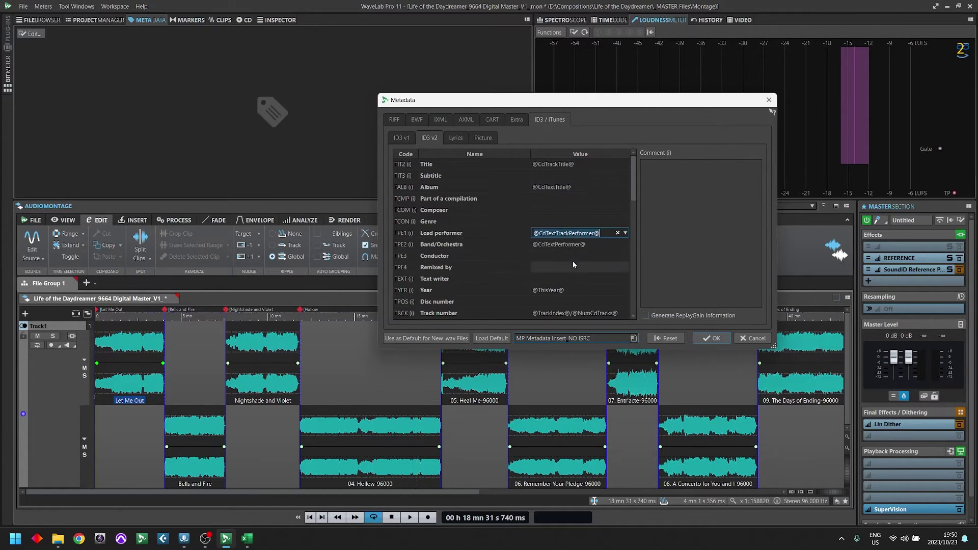
{"action": "left_click", "coordinate": [560, 245]}
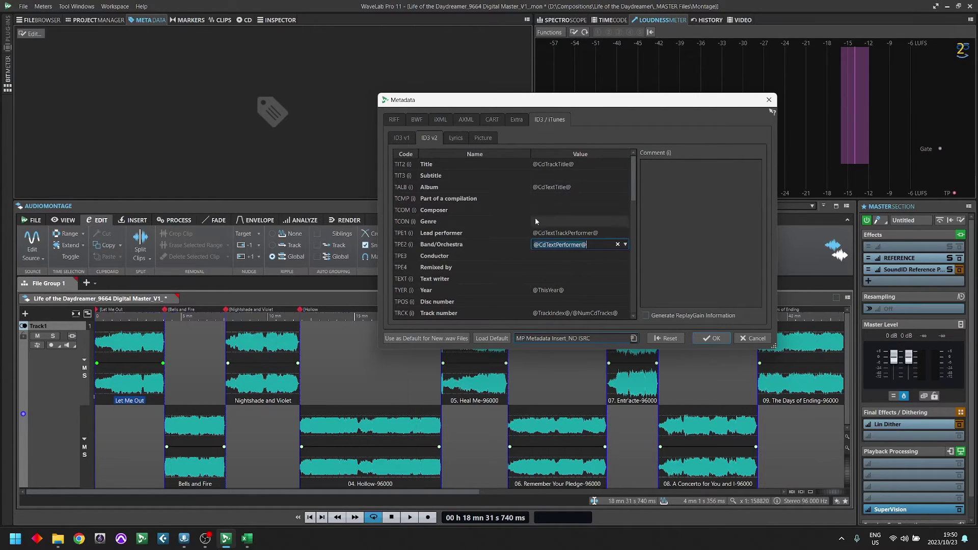
Check the ID3 v2 Composer field and the codes used for Year and Track number
{"action": "left_click", "coordinate": [606, 209]}
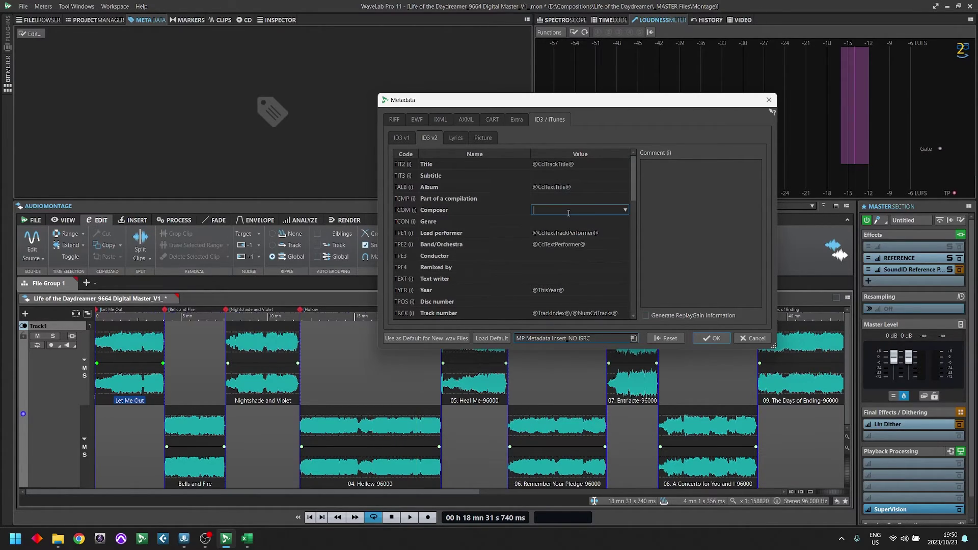
{"action": "key", "text": "Escape"}
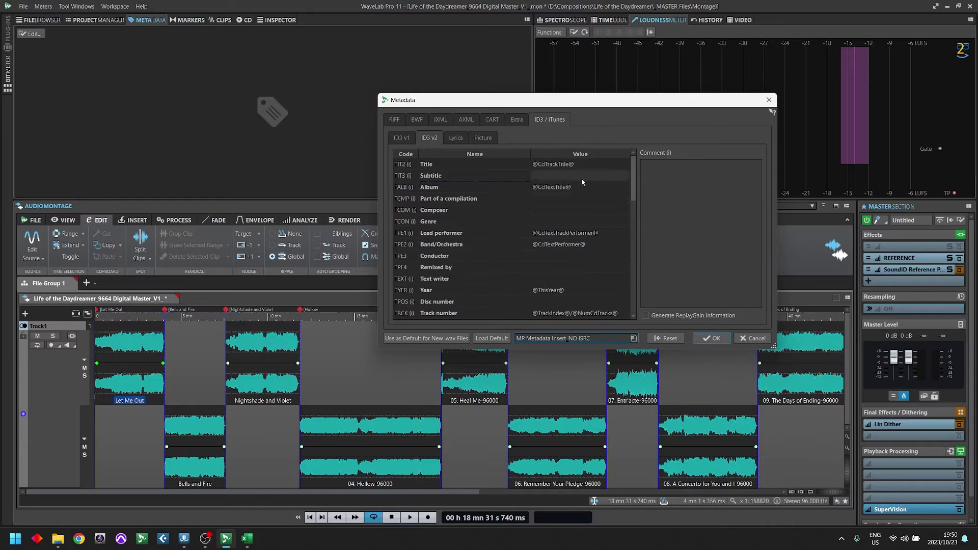
{"action": "scroll", "coordinate": [585, 273], "scroll_direction": "down", "scroll_amount": 1}
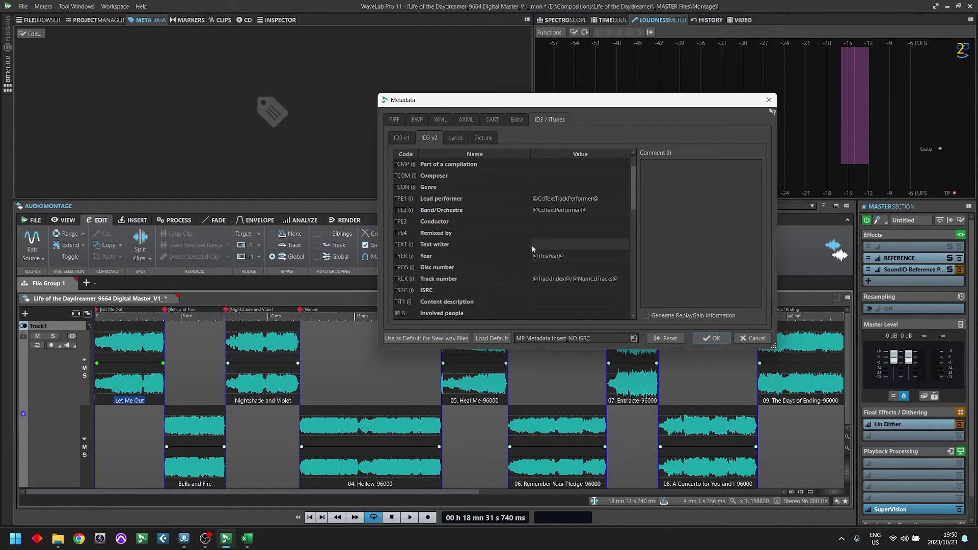
{"action": "scroll", "coordinate": [586, 300], "scroll_direction": "down", "scroll_amount": 1}
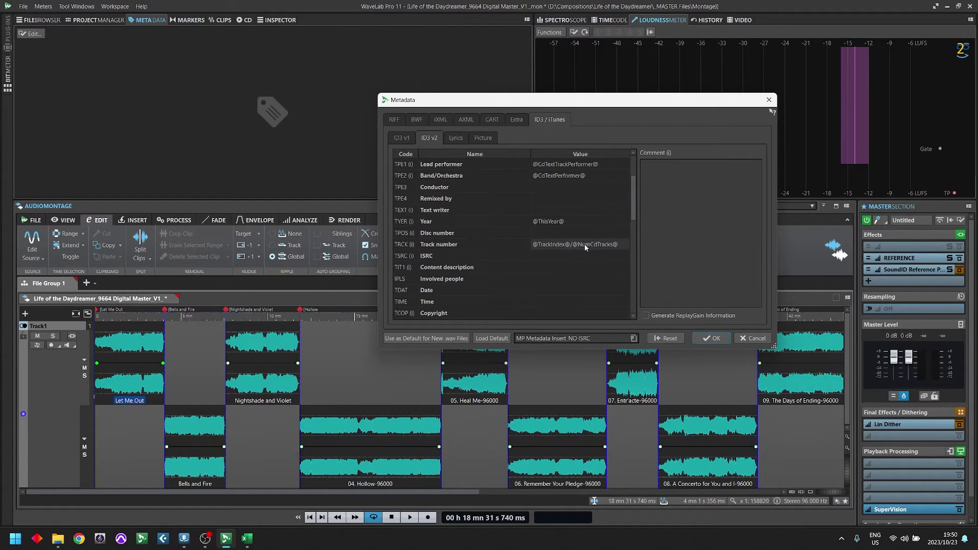
{"action": "left_click", "coordinate": [574, 253]}
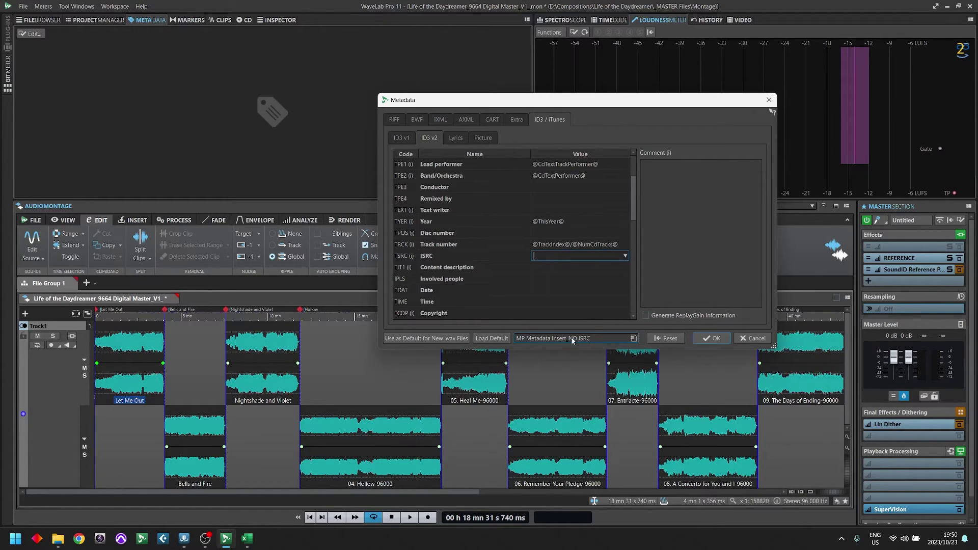
{"action": "left_click", "coordinate": [625, 256]}
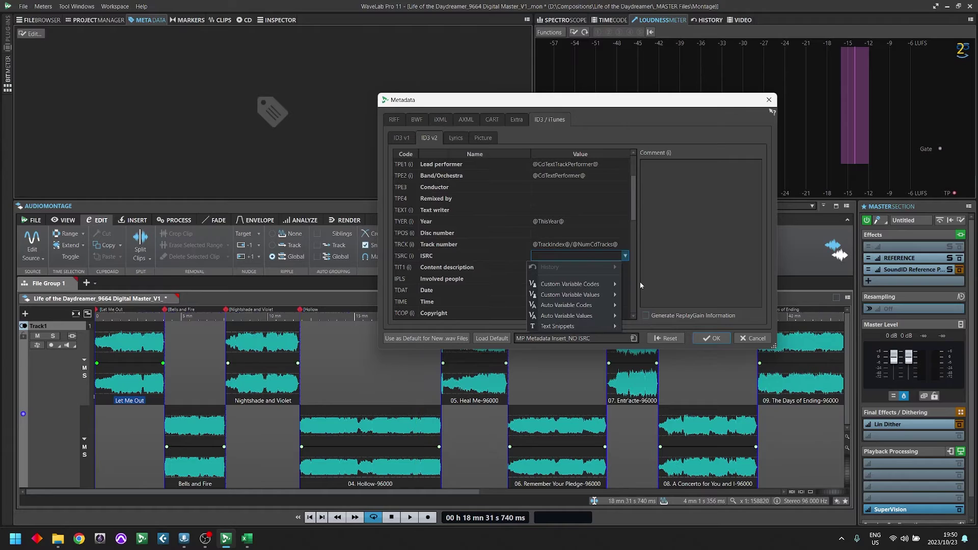
{"action": "mouse_move", "coordinate": [572, 306]}
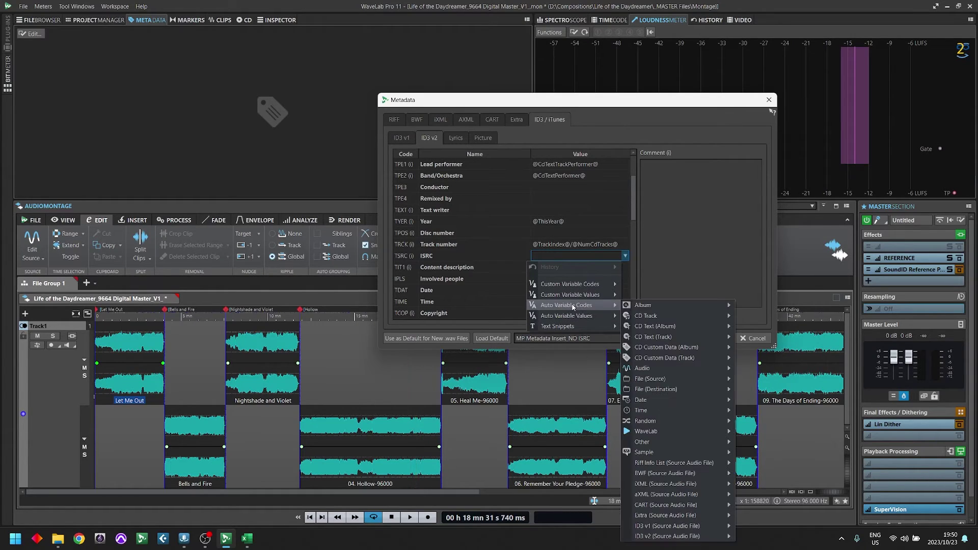
{"action": "mouse_move", "coordinate": [671, 306]}
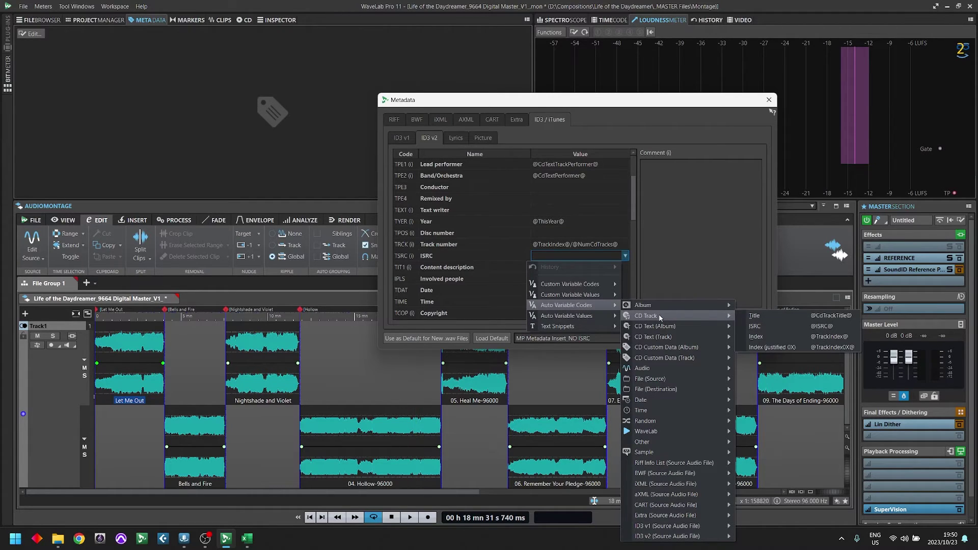
{"action": "left_click", "coordinate": [787, 327]}
{"action": "scroll", "coordinate": [557, 282], "scroll_direction": "down", "scroll_amount": 4}
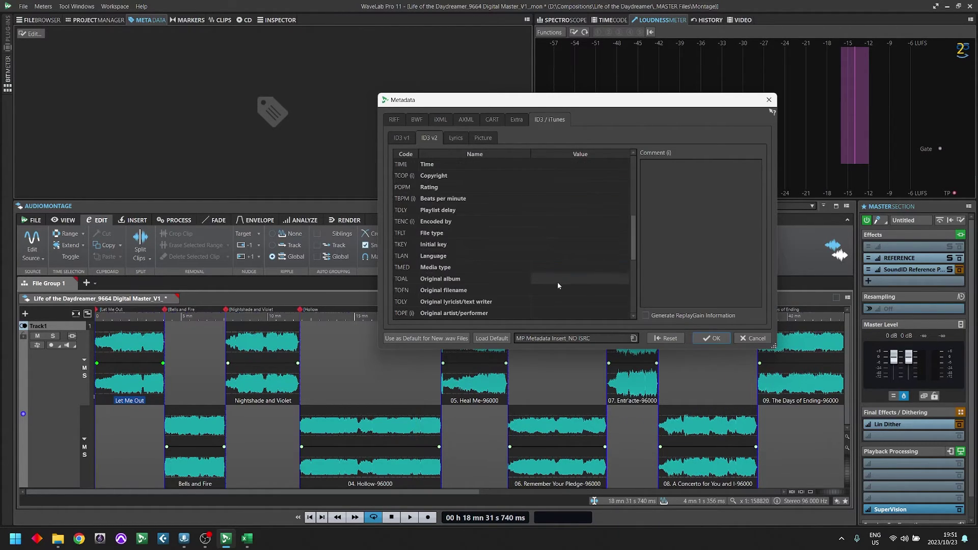
{"action": "scroll", "coordinate": [556, 273], "scroll_direction": "up", "scroll_amount": 6}
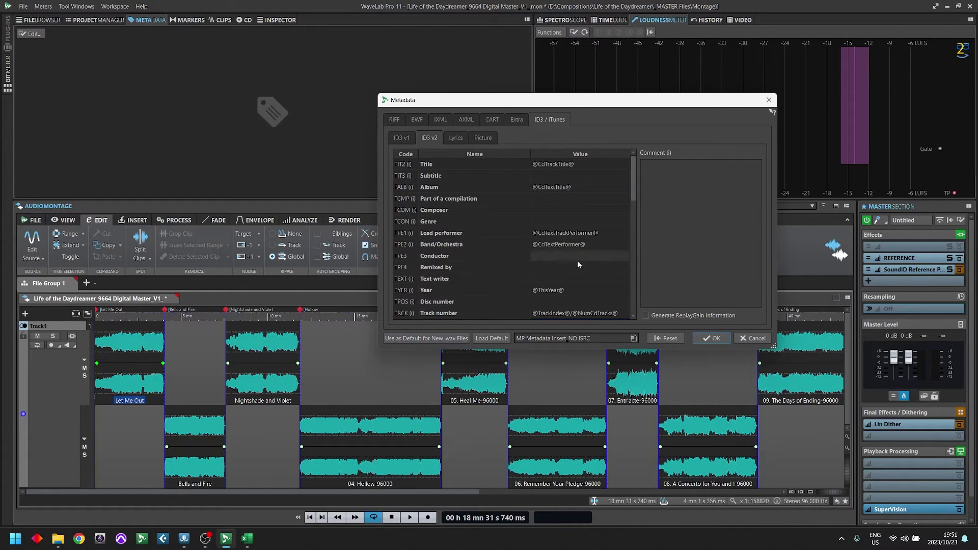
{"action": "left_click", "coordinate": [707, 339]}
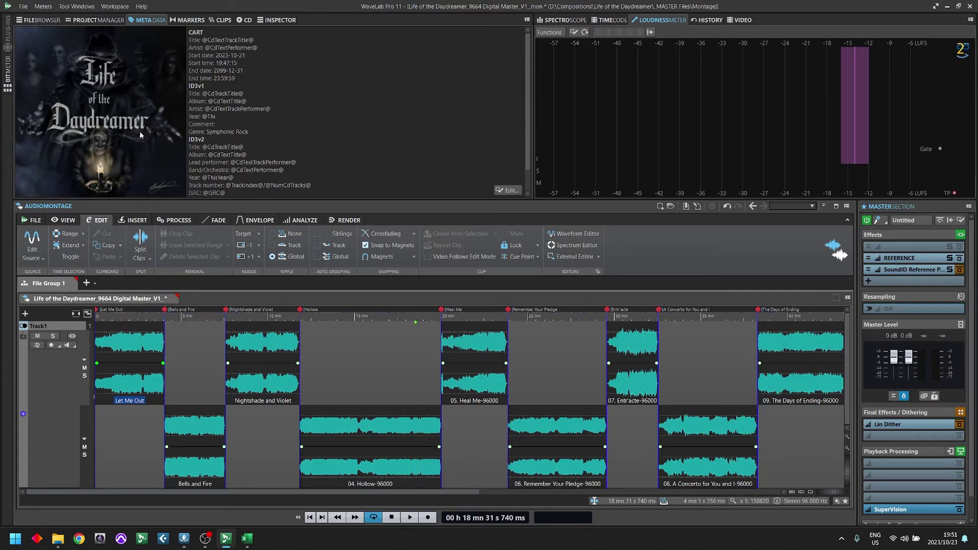
Reopen the montage metadata and review the cover picture, RIFF, BWF, iXML, AXML, CART, Extra and ID3 v1 fields
{"action": "left_click", "coordinate": [508, 191]}
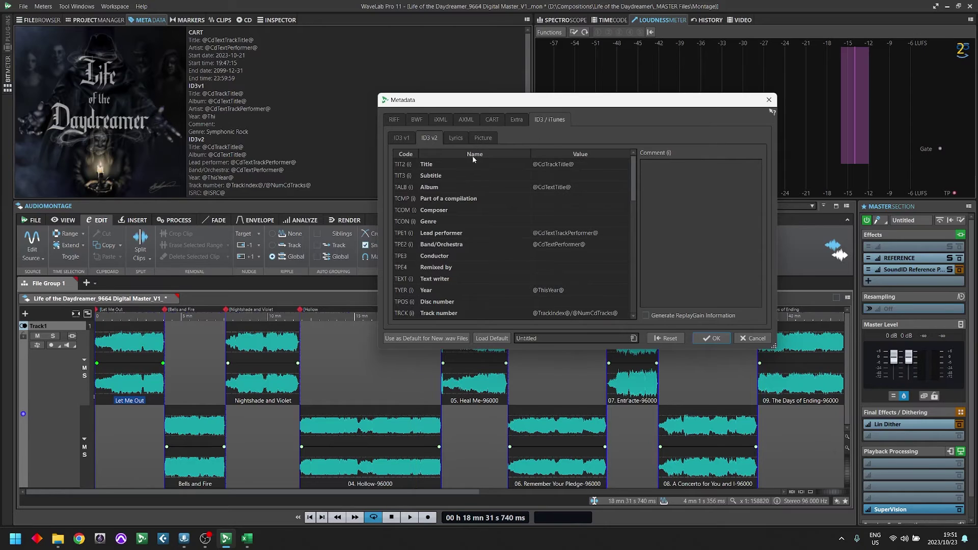
{"action": "left_click", "coordinate": [482, 138]}
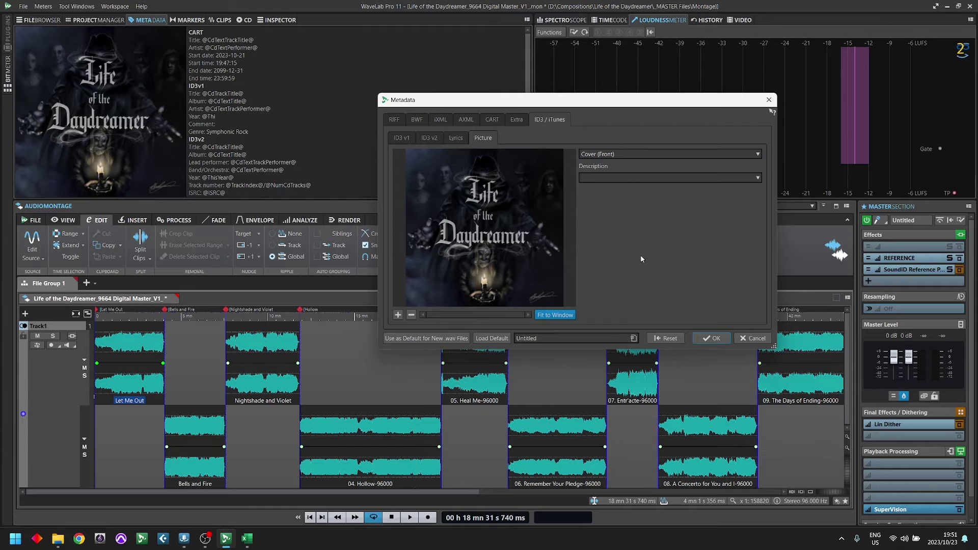
{"action": "left_click", "coordinate": [395, 119]}
{"action": "left_click", "coordinate": [417, 120]}
{"action": "left_click", "coordinate": [441, 120]}
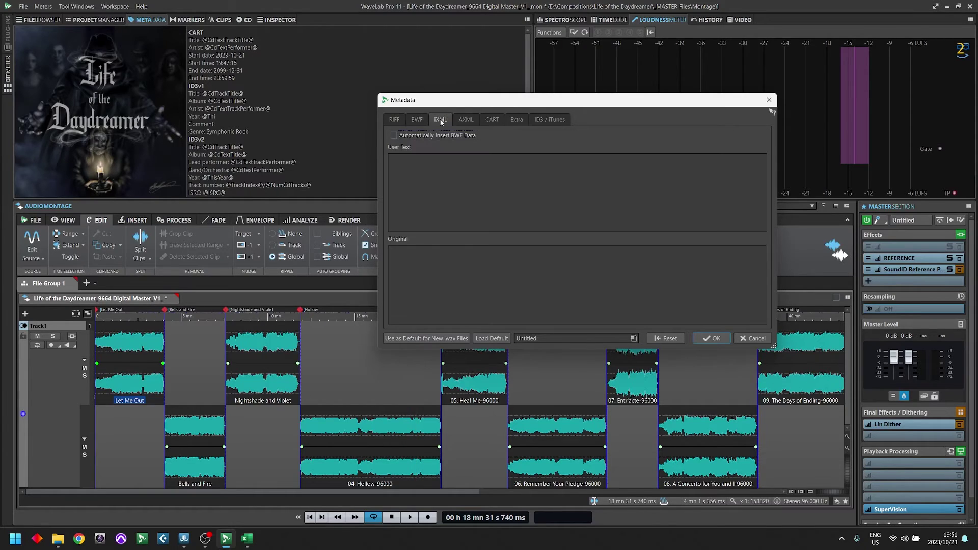
{"action": "left_click", "coordinate": [466, 119]}
{"action": "left_click", "coordinate": [491, 122]}
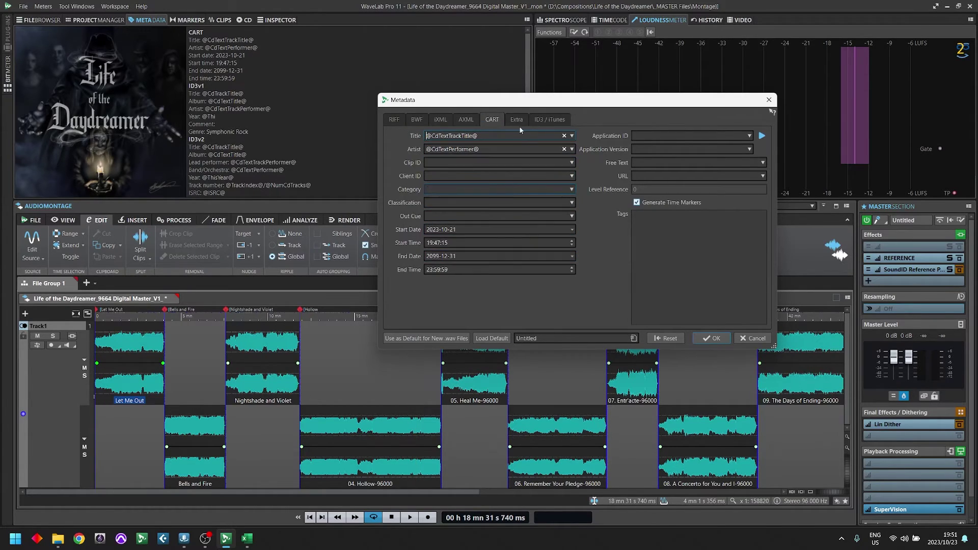
{"action": "left_click", "coordinate": [519, 125]}
{"action": "left_click", "coordinate": [493, 120]}
{"action": "left_click", "coordinate": [550, 119]}
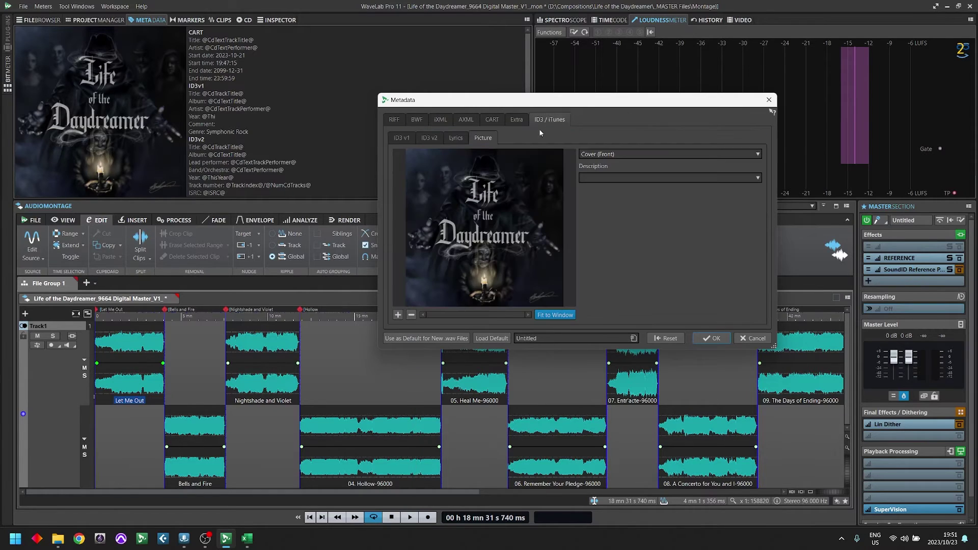
{"action": "left_click", "coordinate": [429, 138]}
{"action": "left_click", "coordinate": [402, 138]}
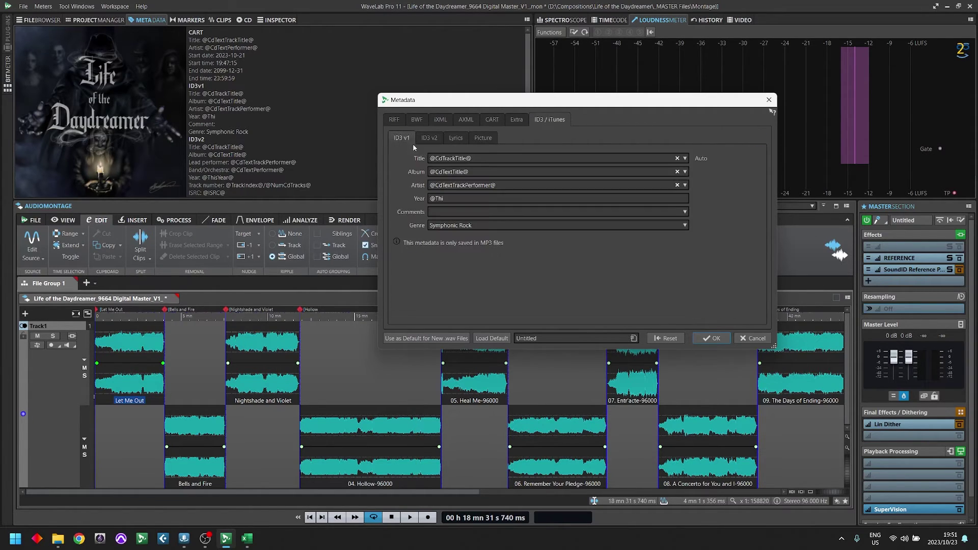
Set the ID3 v1 Year to 2023, apply the metadata and check the resulting summary
{"action": "left_click", "coordinate": [457, 199]}
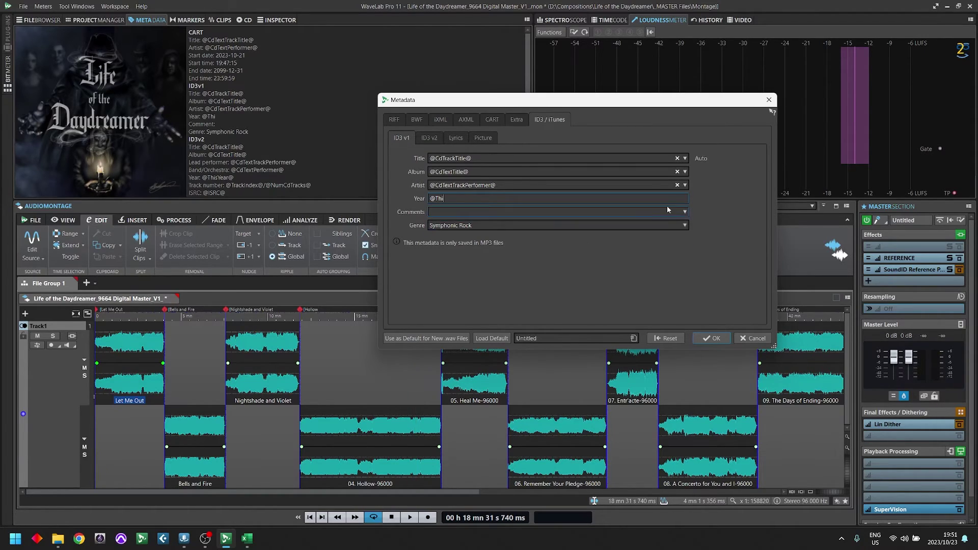
{"action": "double_click", "coordinate": [437, 198]}
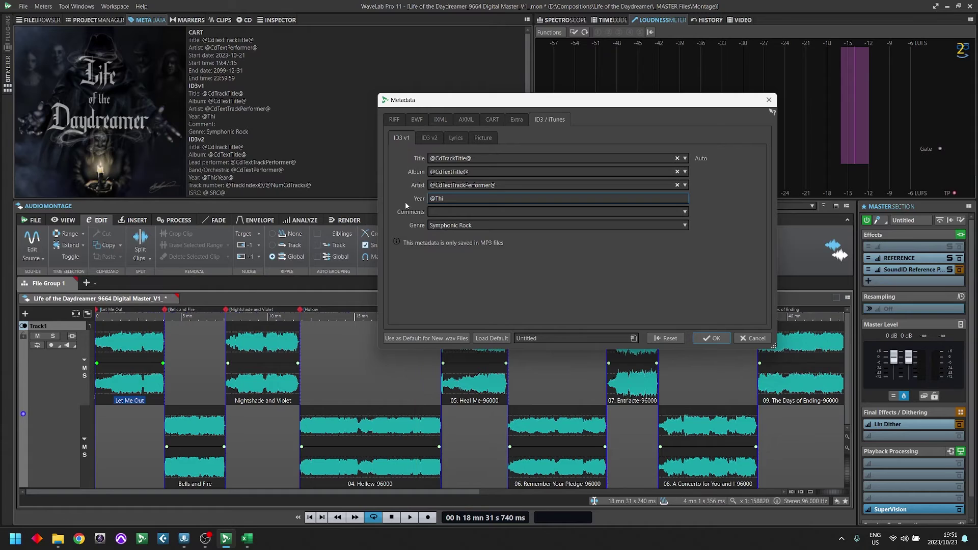
{"action": "key", "text": "BackSpace"}
{"action": "key", "text": "BackSpace"}
{"action": "type", "text": "202"}
{"action": "left_click", "coordinate": [712, 338]}
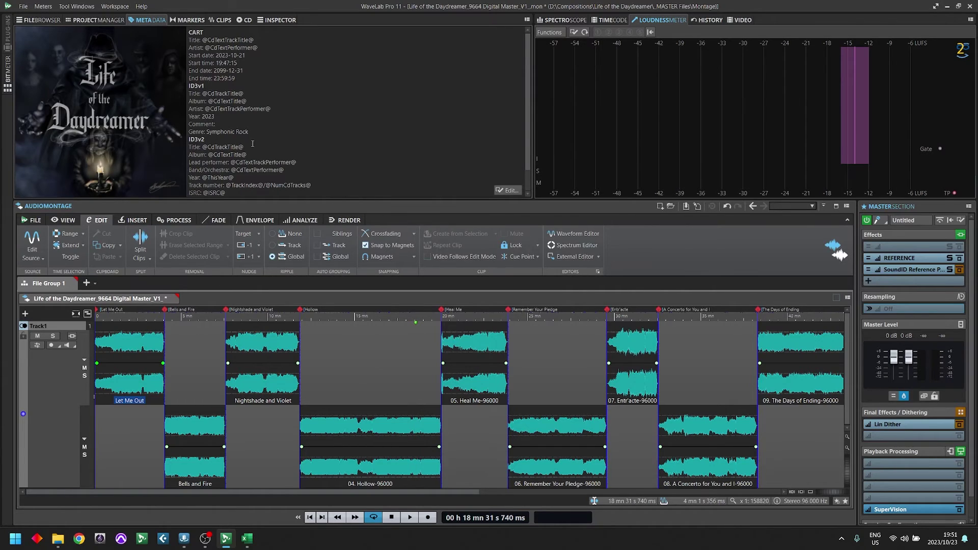
{"action": "scroll", "coordinate": [230, 93], "scroll_direction": "down", "scroll_amount": 1}
{"action": "scroll", "coordinate": [230, 93], "scroll_direction": "up", "scroll_amount": 1}
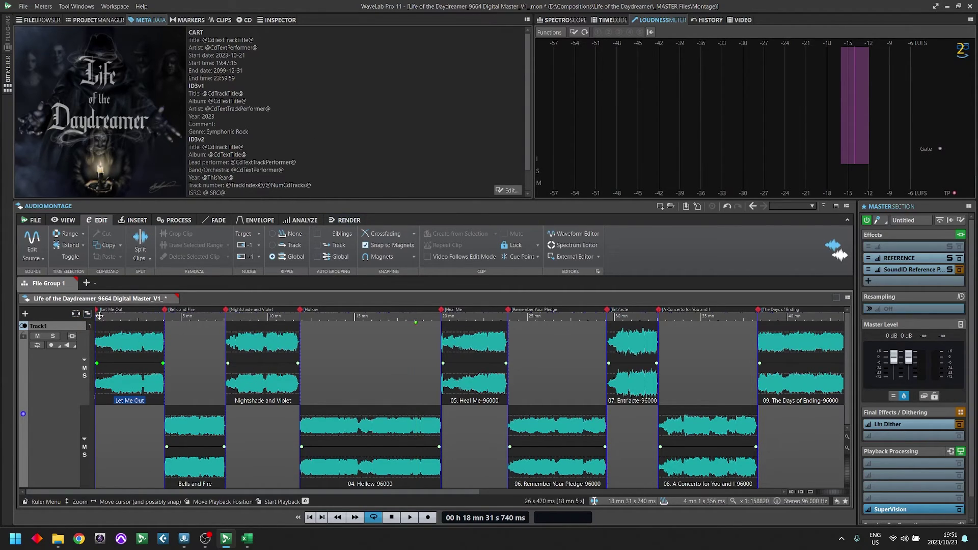
Move the Let Me Out track start marker slightly earlier, to about 178 ms, ahead of the clip's beginning
{"action": "scroll", "coordinate": [108, 314], "scroll_direction": "down", "scroll_amount": 2}
{"action": "key", "text": "Home"}
{"action": "scroll", "coordinate": [153, 369], "scroll_direction": "up", "scroll_amount": 10}
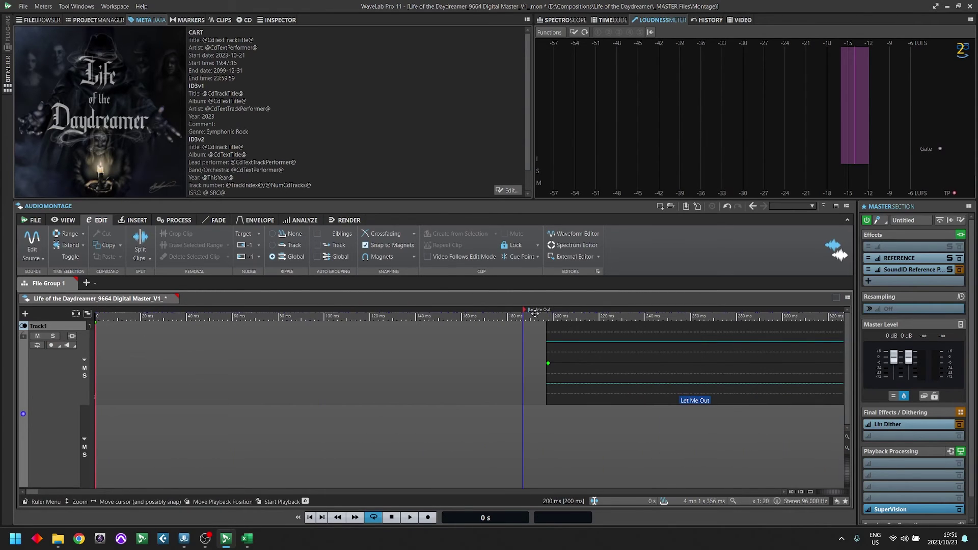
{"action": "left_click", "coordinate": [462, 357]}
{"action": "scroll", "coordinate": [520, 335], "scroll_direction": "up", "scroll_amount": 3}
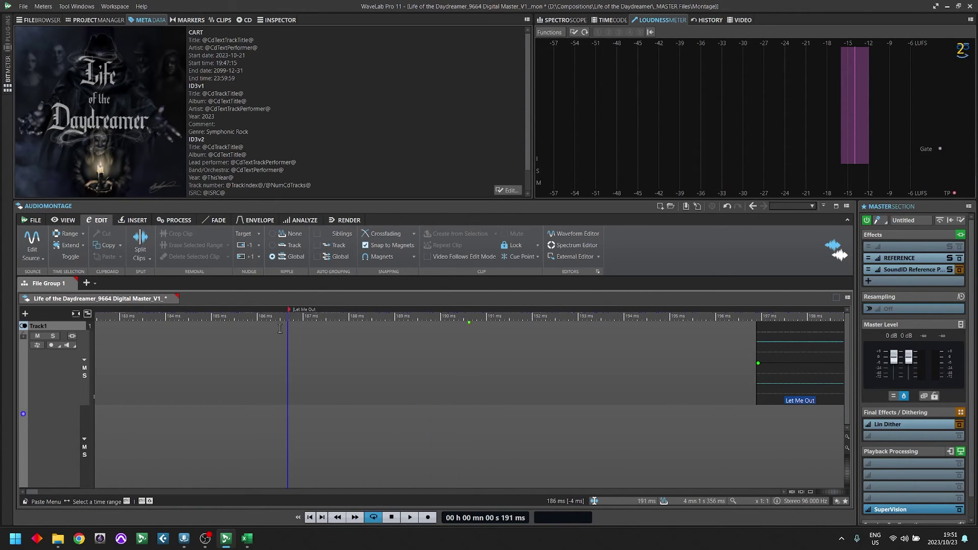
{"action": "scroll", "coordinate": [280, 328], "scroll_direction": "down", "scroll_amount": 4}
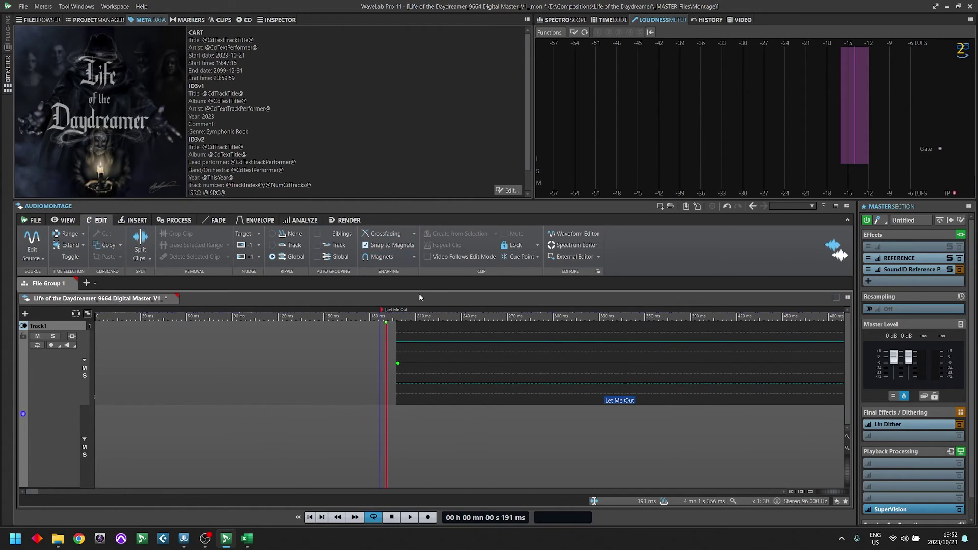
{"action": "left_click_drag", "start_coordinate": [381, 309], "coordinate": [367, 310]}
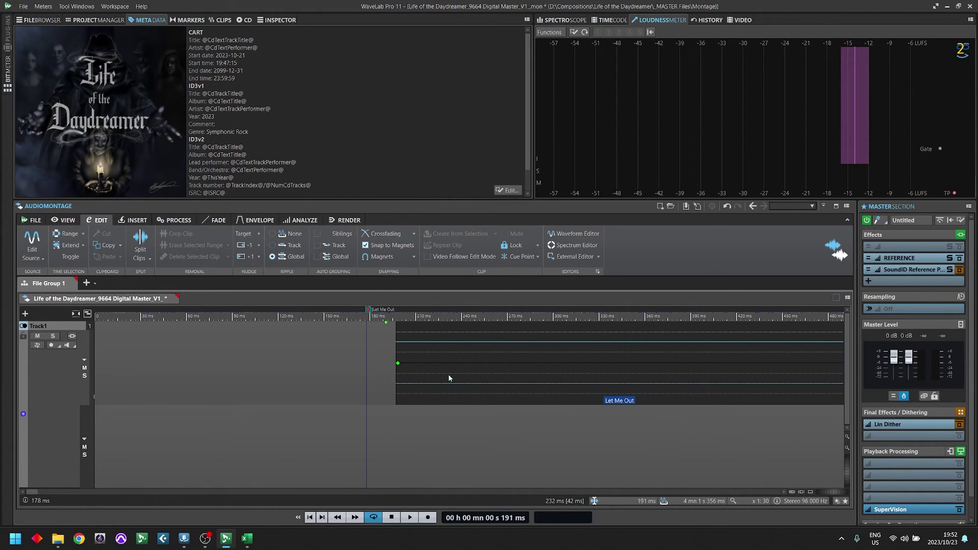
Shift the Let Me Out clip earlier to the very beginning of the montage timeline
{"action": "left_click_drag", "start_coordinate": [452, 386], "coordinate": [224, 392]}
{"action": "scroll", "coordinate": [318, 384], "scroll_direction": "down", "scroll_amount": 1}
{"action": "scroll", "coordinate": [229, 387], "scroll_direction": "down", "scroll_amount": 2}
{"action": "scroll", "coordinate": [224, 392], "scroll_direction": "down", "scroll_amount": 3}
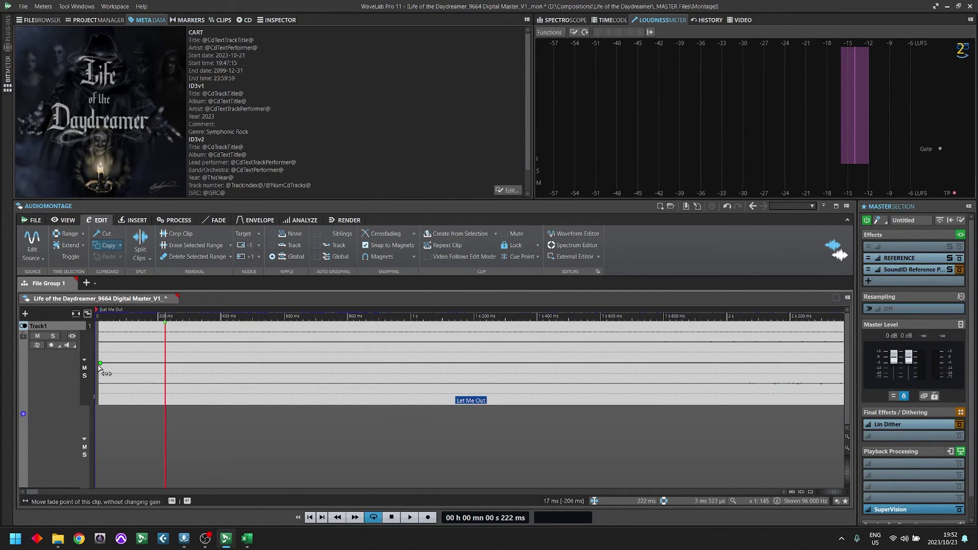
Run the CD Wizard to quantize CD markers to the nearest CD frame, with track marker generation and marker naming disabled
{"action": "left_click", "coordinate": [246, 20]}
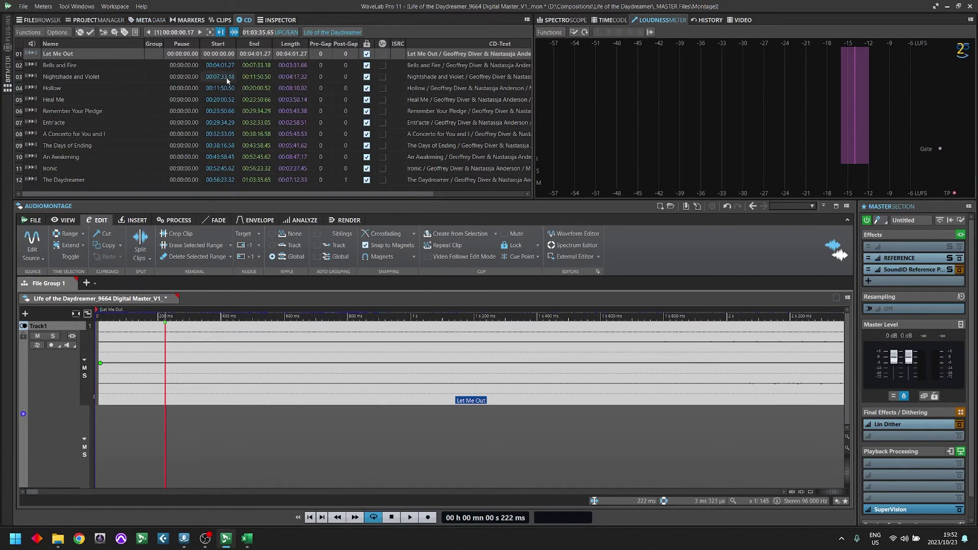
{"action": "left_click", "coordinate": [80, 33]}
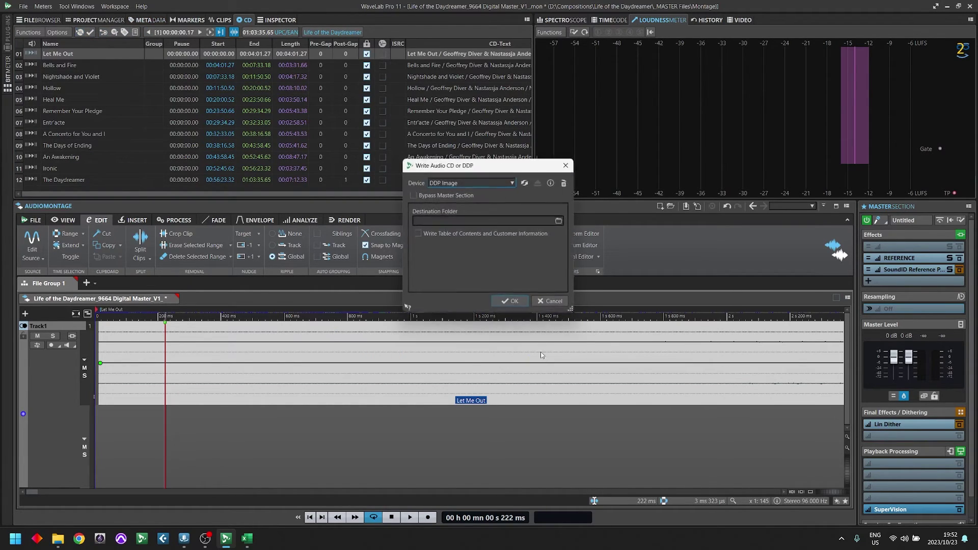
{"action": "left_click", "coordinate": [555, 302]}
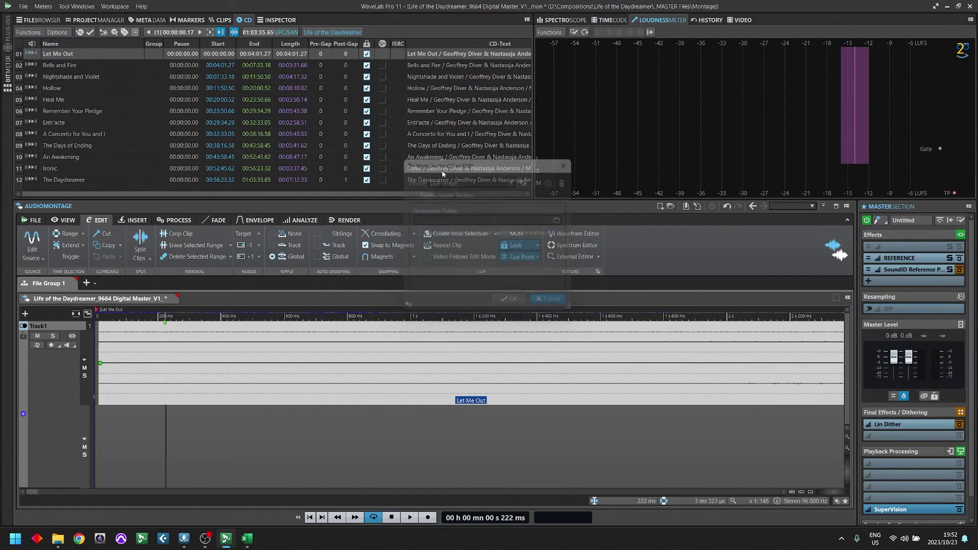
{"action": "left_click", "coordinate": [104, 33]}
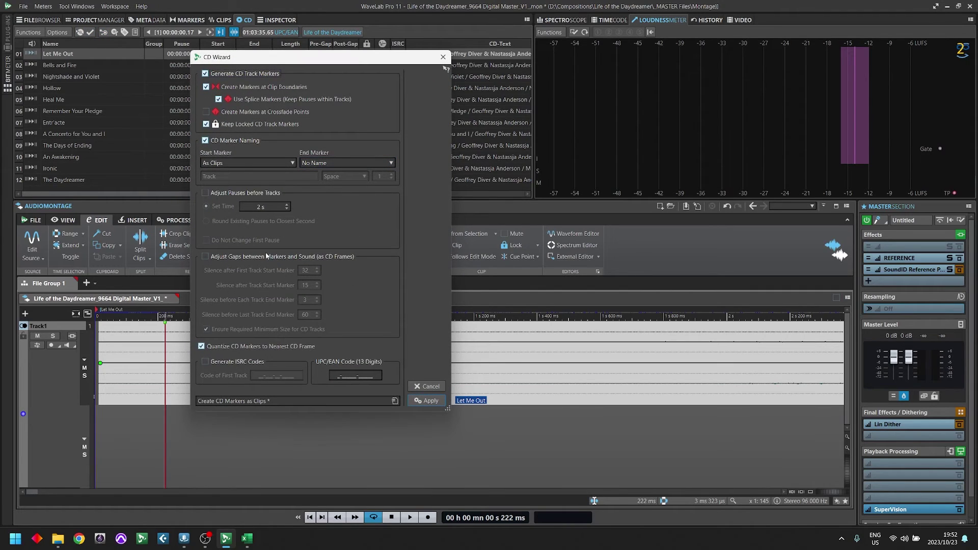
{"action": "left_click", "coordinate": [205, 73]}
{"action": "left_click", "coordinate": [205, 140]}
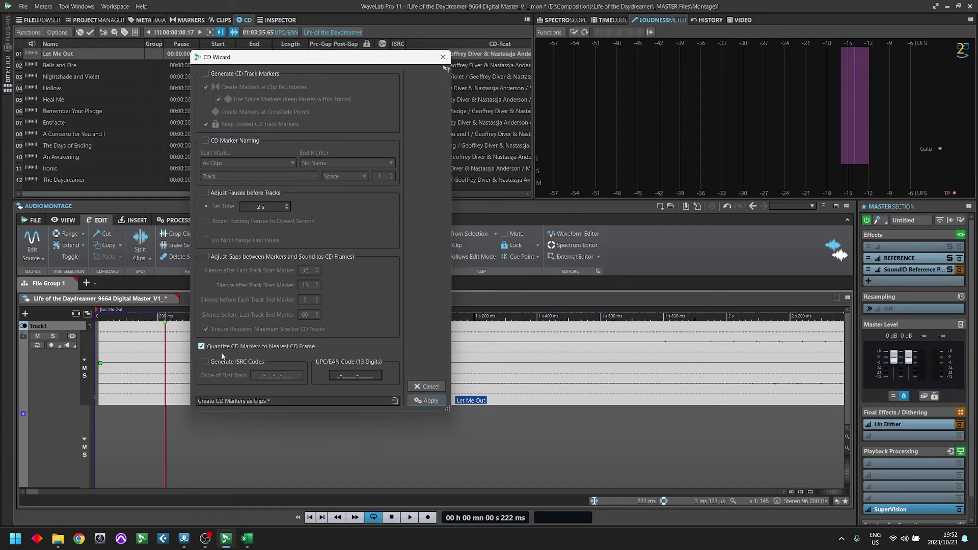
{"action": "left_click", "coordinate": [431, 401]}
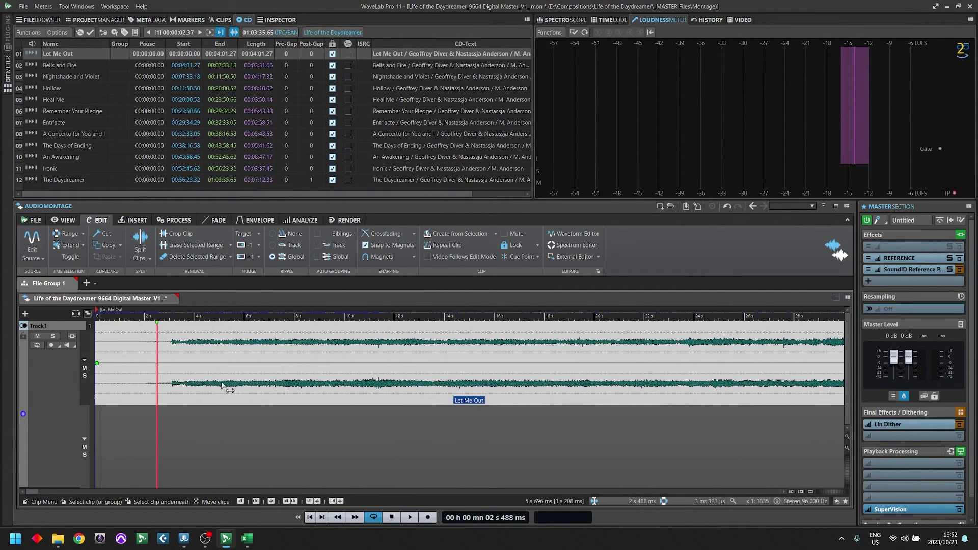
Examine the transition from Let Me Out into Bells and Fire around the 4-minute mark of the montage
{"action": "left_click", "coordinate": [75, 314]}
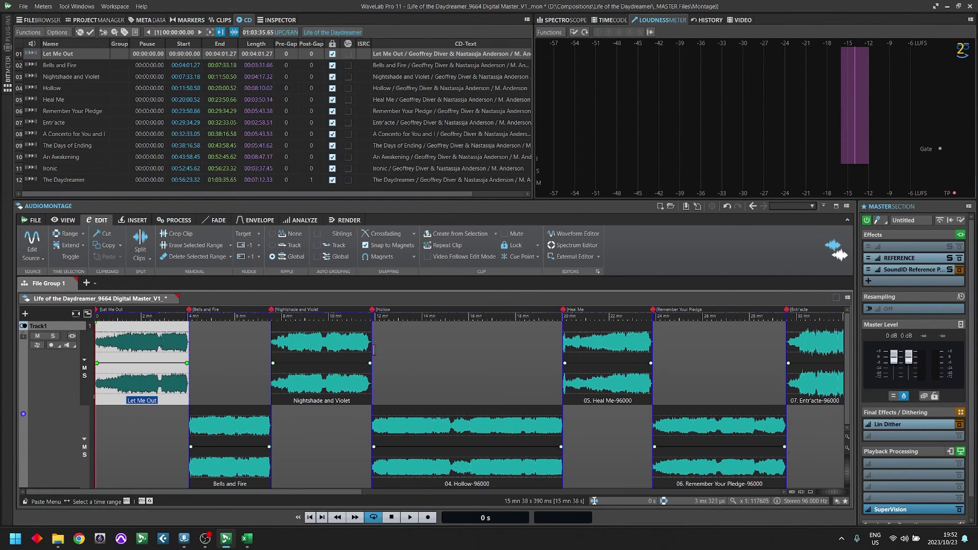
{"action": "left_click", "coordinate": [205, 316]}
{"action": "key", "text": "Up"}
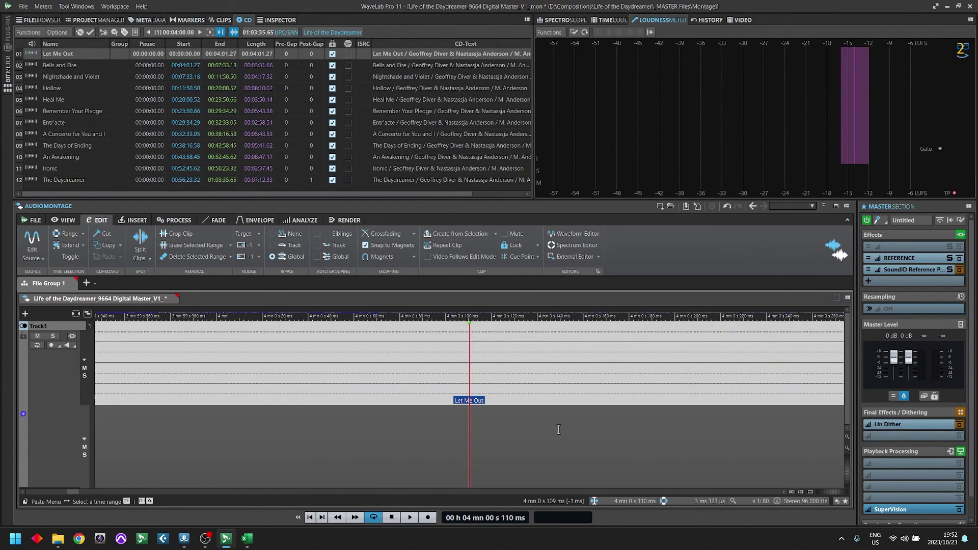
{"action": "key", "text": "Down"}
{"action": "key", "text": "Down"}
{"action": "key", "text": "Down"}
{"action": "key", "text": "Down"}
{"action": "key", "text": "Down"}
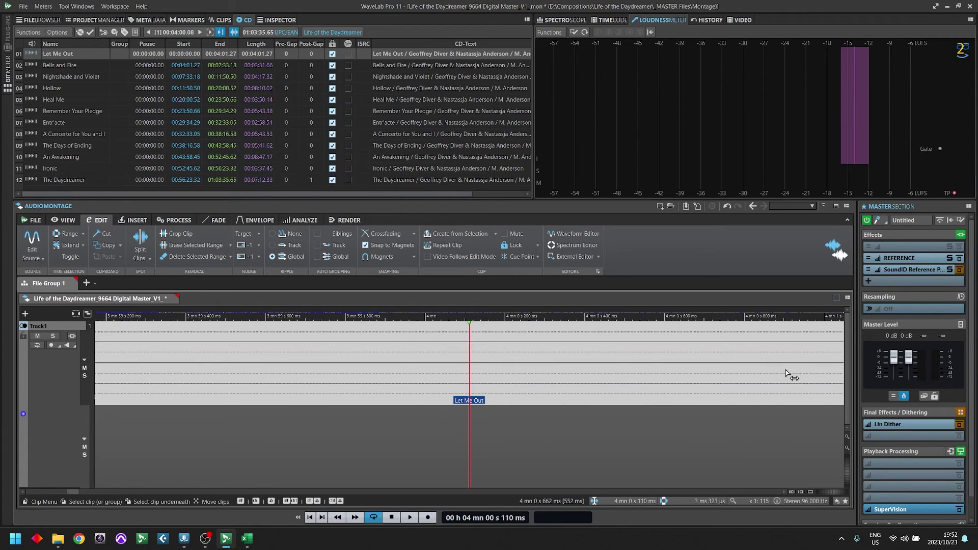
{"action": "left_click_drag", "start_coordinate": [531, 386], "coordinate": [399, 356]}
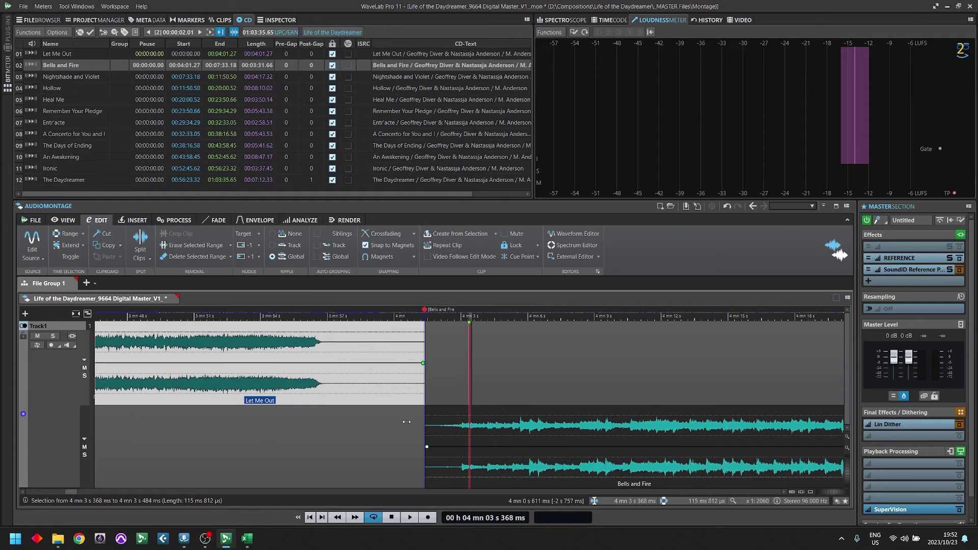
Return to the beginning of the montage and review the Let Me Out start marker and the layout of the following tracks
{"action": "key", "text": "Home"}
{"action": "left_click", "coordinate": [302, 448]}
{"action": "key", "text": "Down"}
{"action": "key", "text": "Down"}
{"action": "key", "text": "Down"}
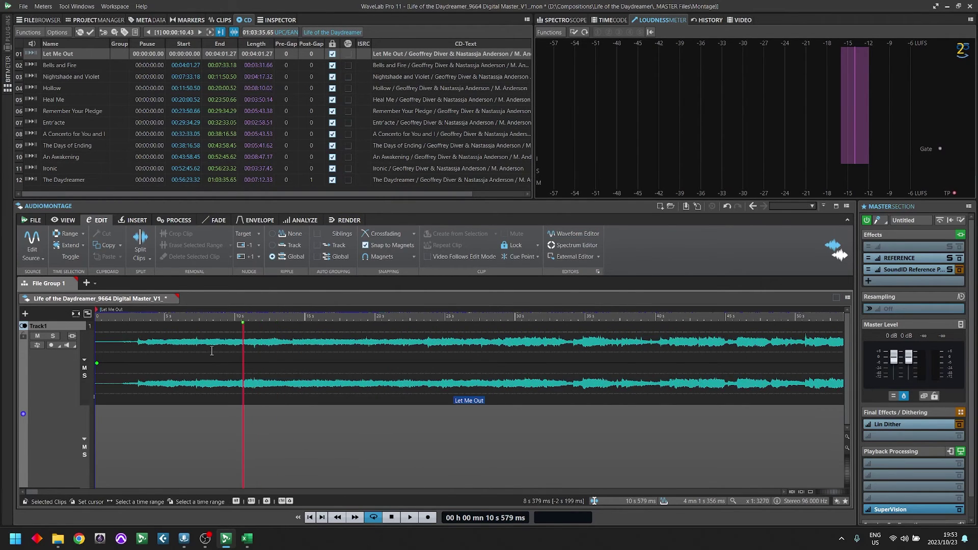
{"action": "key", "text": "Down"}
{"action": "key", "text": "Down"}
{"action": "key", "text": "Down"}
{"action": "key", "text": "Down"}
{"action": "key", "text": "Up"}
{"action": "key", "text": "Up"}
{"action": "key", "text": "Up"}
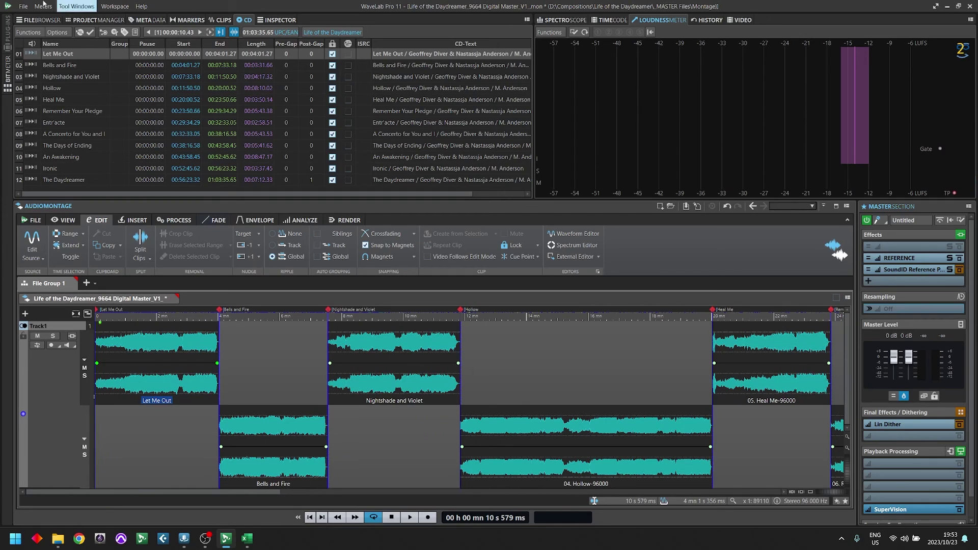
Quit WaveLab and go up from the ISRC folder to the Work folder in File Explorer
{"action": "left_click", "coordinate": [969, 6]}
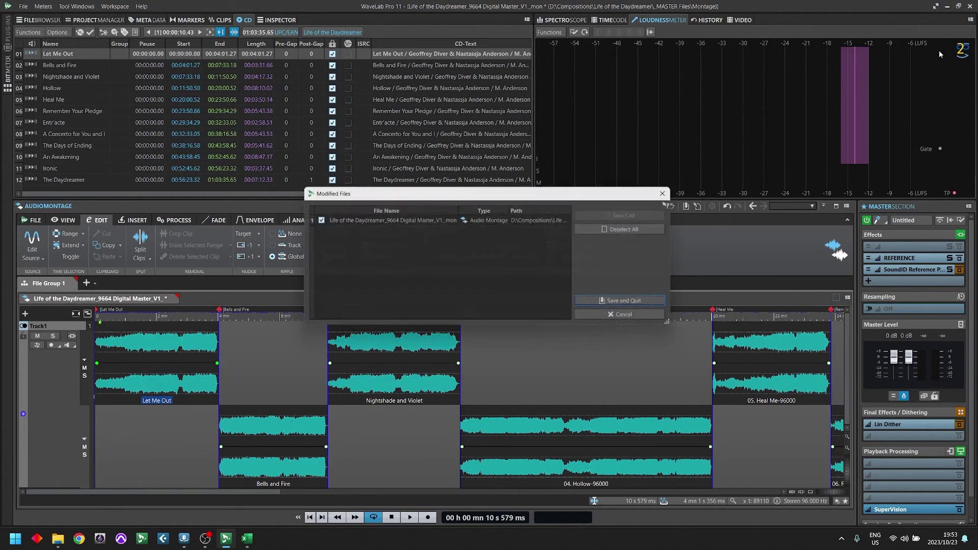
{"action": "left_click", "coordinate": [637, 318]}
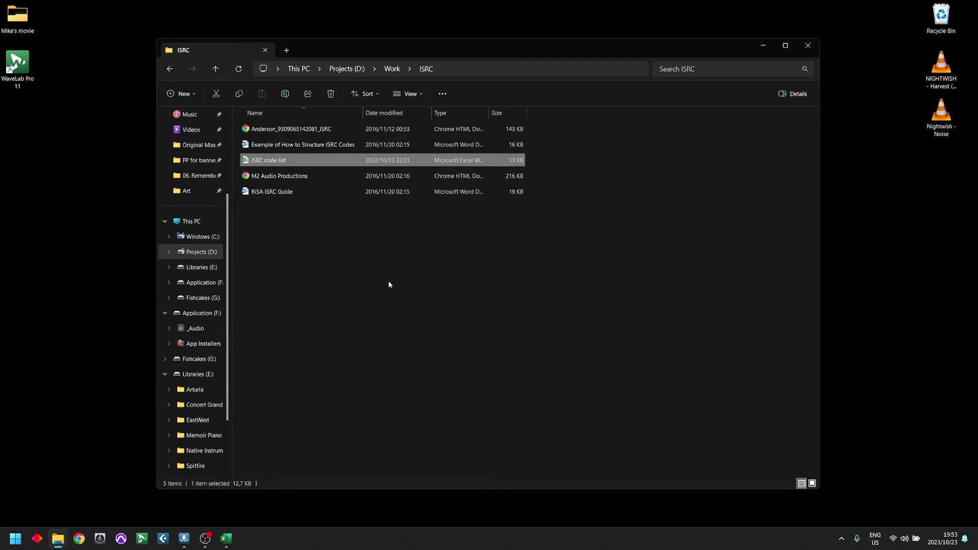
{"action": "left_click", "coordinate": [331, 292]}
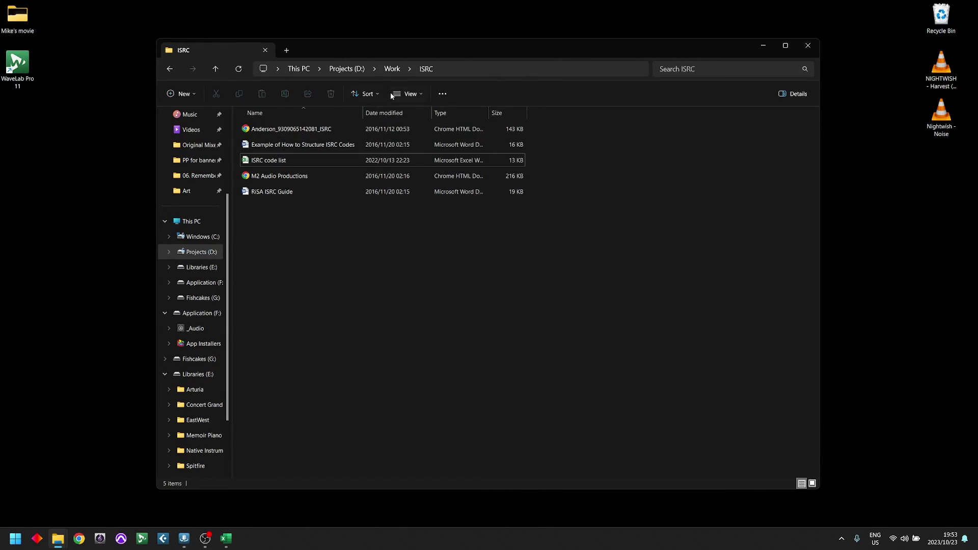
{"action": "left_click", "coordinate": [392, 69]}
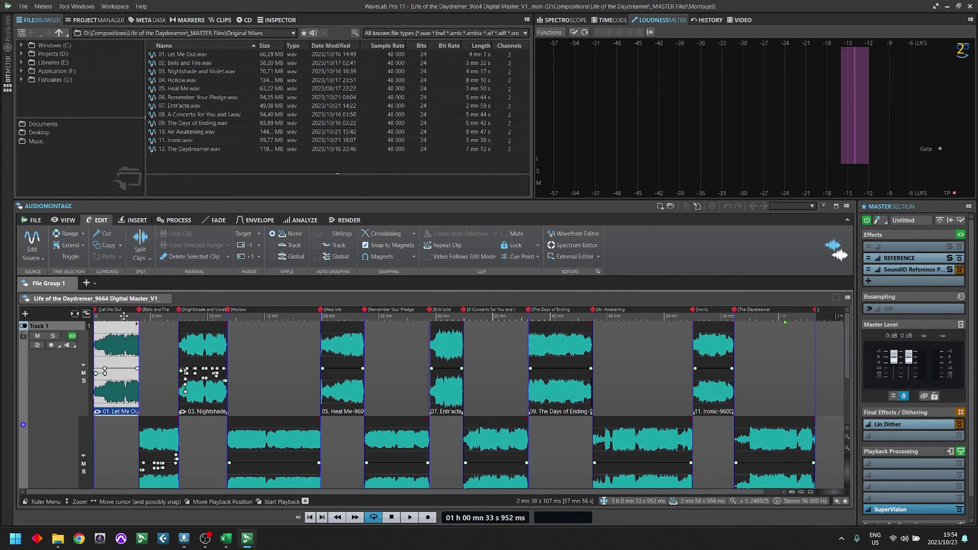
In the Life of the Daydremer_9664 Digital Master_V1_ montage, examine the fade-in of Let Me Out and its transition into Bells and Fire
{"action": "scroll", "coordinate": [117, 375], "scroll_direction": "up", "scroll_amount": 10}
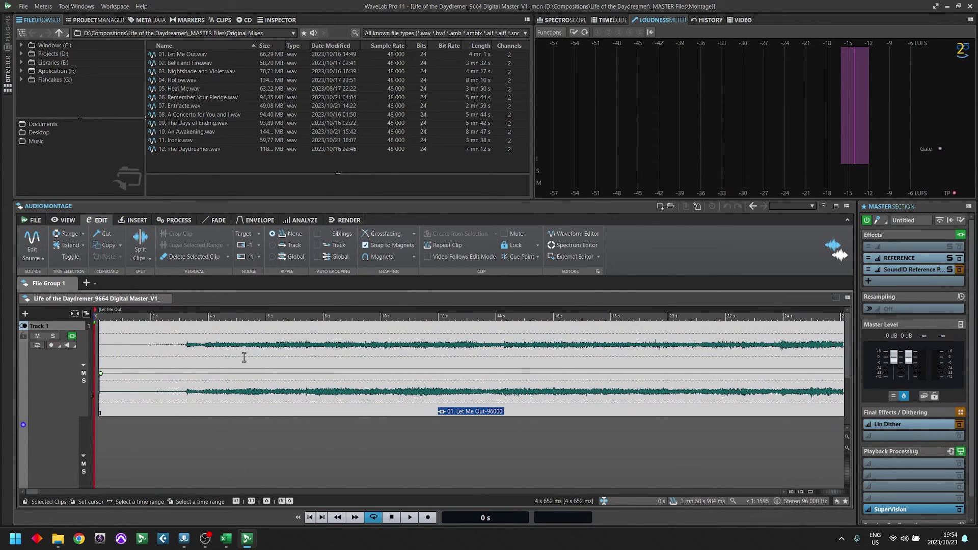
{"action": "scroll", "coordinate": [161, 367], "scroll_direction": "up", "scroll_amount": 8}
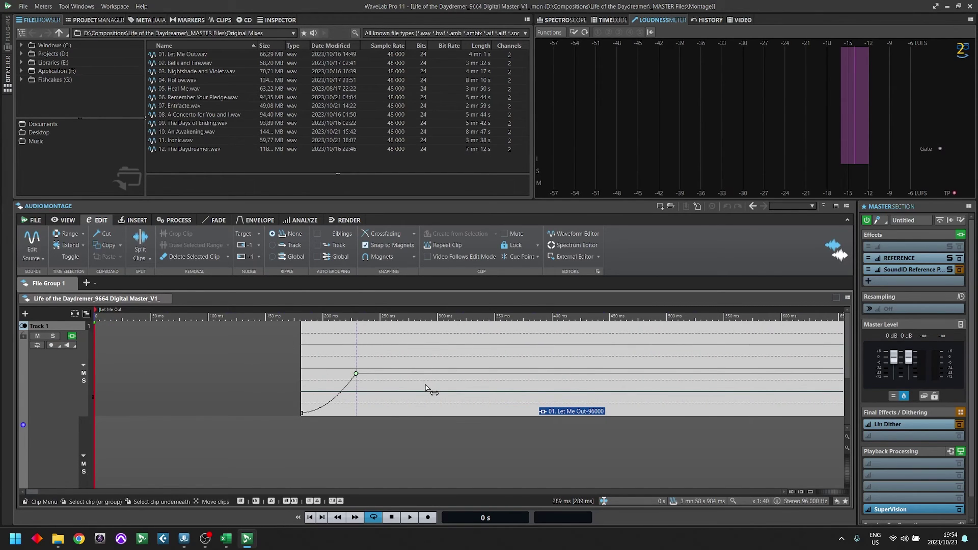
{"action": "scroll", "coordinate": [430, 389], "scroll_direction": "down", "scroll_amount": 8}
{"action": "scroll", "coordinate": [551, 396], "scroll_direction": "down", "scroll_amount": 10}
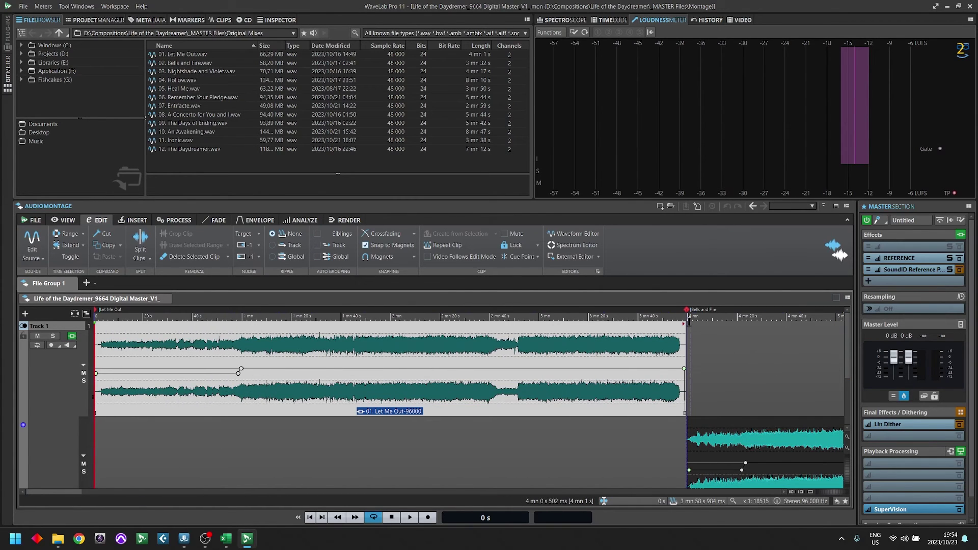
{"action": "scroll", "coordinate": [680, 315], "scroll_direction": "up", "scroll_amount": 1}
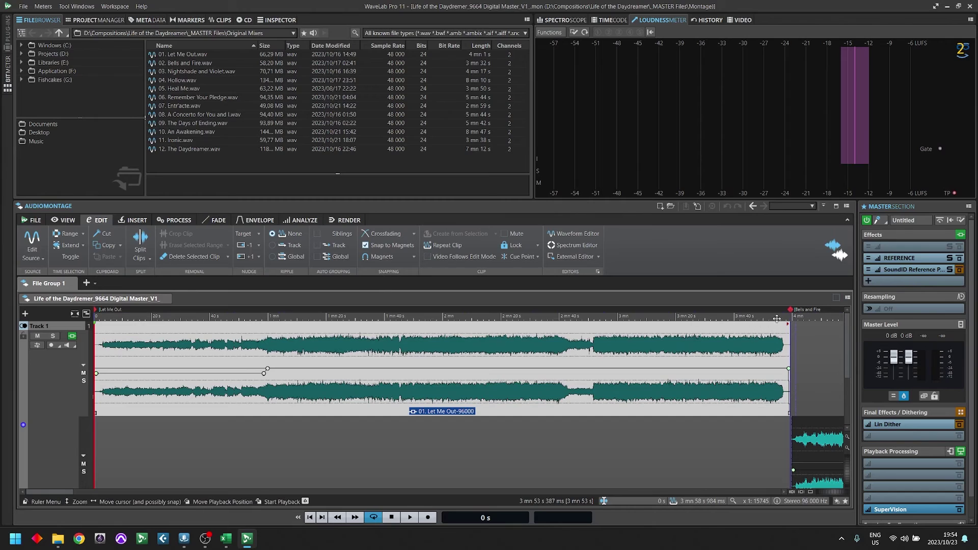
{"action": "left_click_drag", "start_coordinate": [788, 316], "coordinate": [742, 392]}
{"action": "left_click_drag", "start_coordinate": [449, 369], "coordinate": [424, 368]}
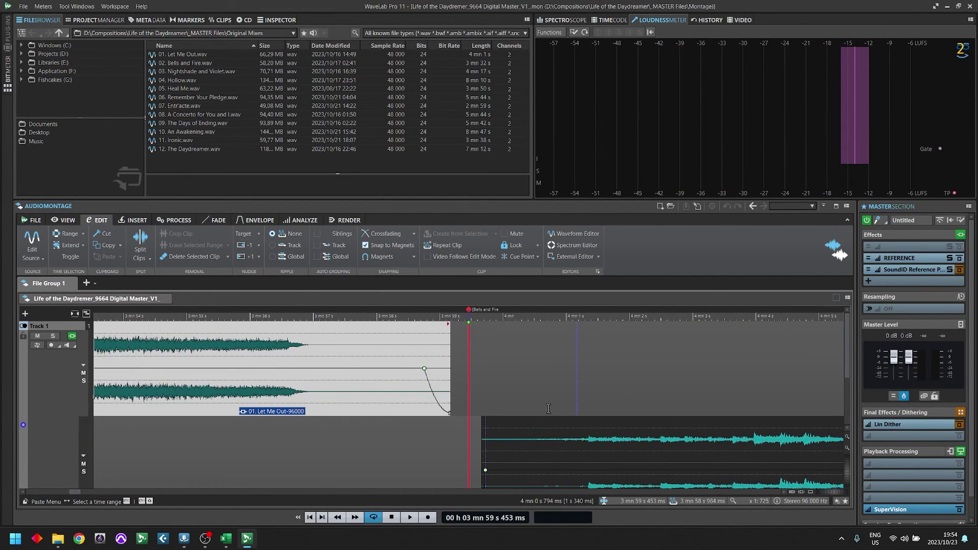
{"action": "left_click", "coordinate": [481, 340]}
{"action": "scroll", "coordinate": [543, 434], "scroll_direction": "down", "scroll_amount": 1}
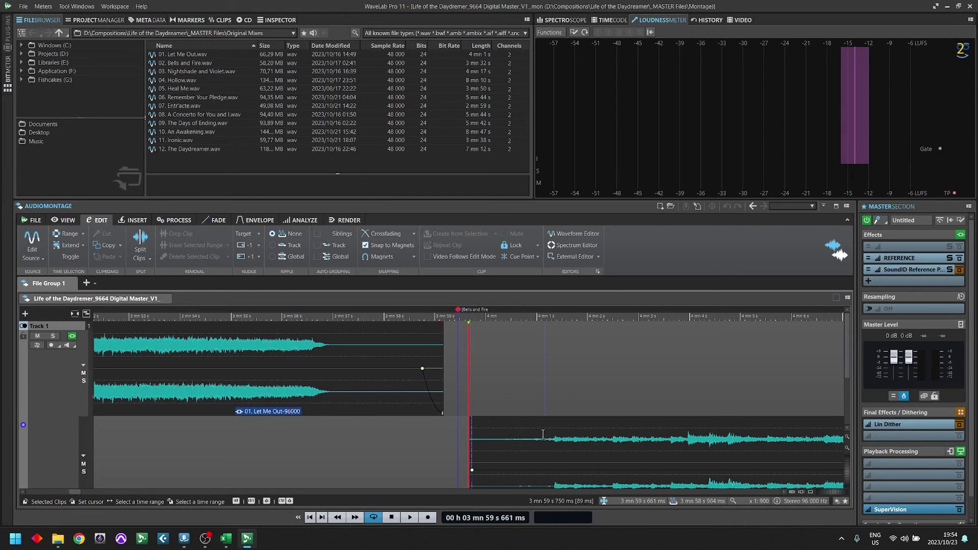
{"action": "scroll", "coordinate": [472, 467], "scroll_direction": "down", "scroll_amount": 10}
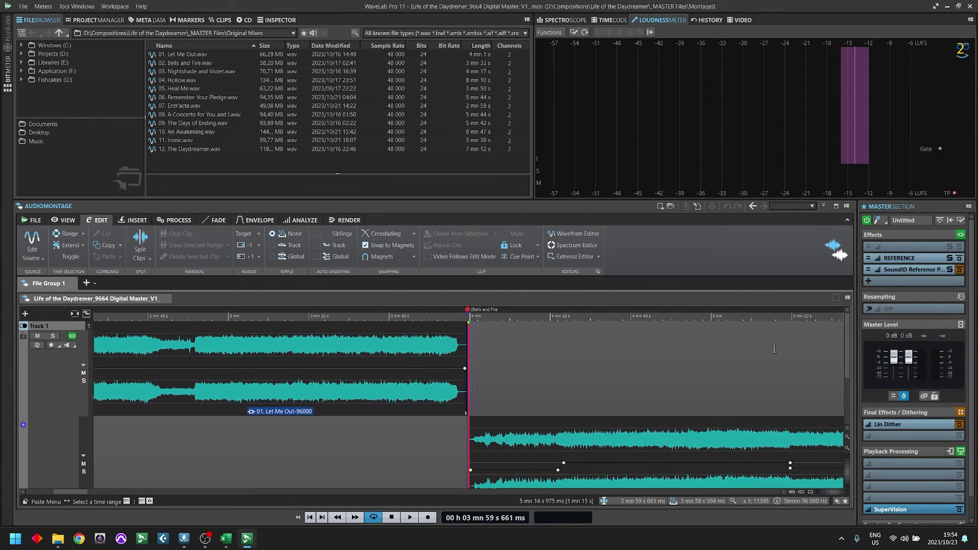
{"action": "scroll", "coordinate": [739, 309], "scroll_direction": "down", "scroll_amount": 4}
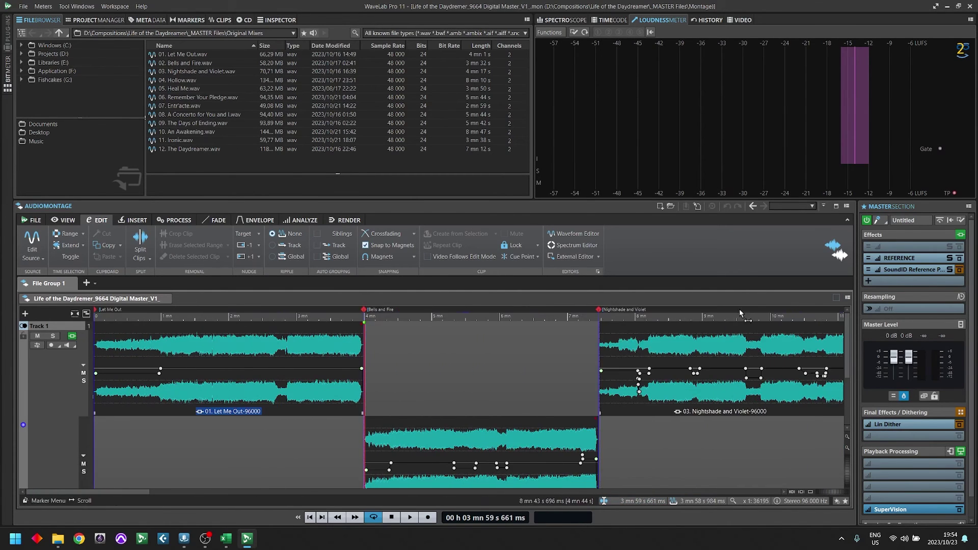
{"action": "scroll", "coordinate": [830, 315], "scroll_direction": "down", "scroll_amount": 5}
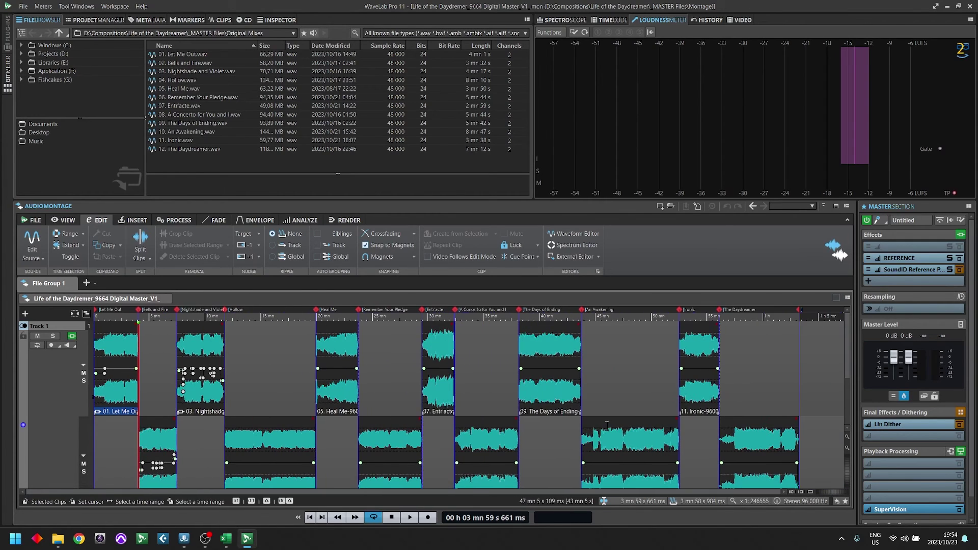
Reduce the height of Track 1 to inspect the reference clips on Track 2 beneath Let Me Out and Bells and Fire
{"action": "scroll", "coordinate": [174, 403], "scroll_direction": "up", "scroll_amount": 8}
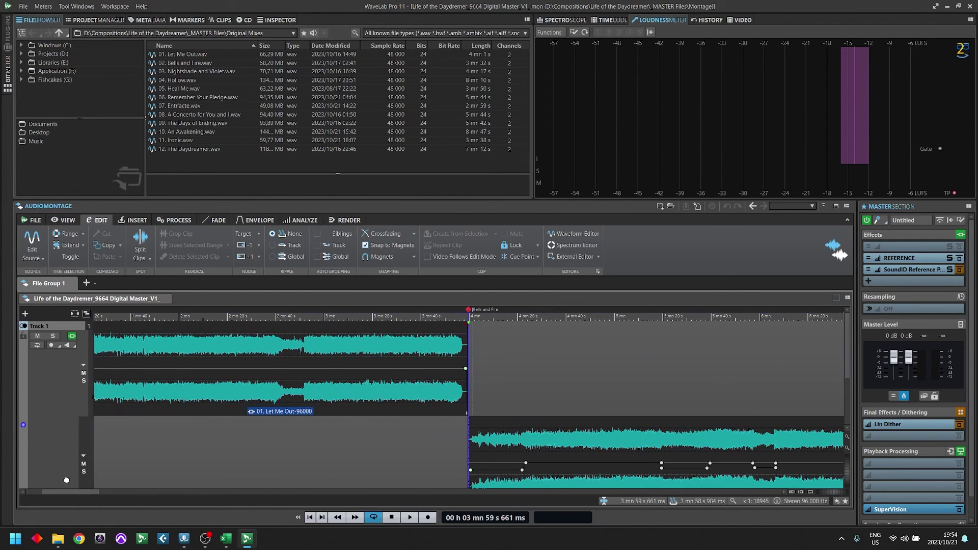
{"action": "scroll", "coordinate": [846, 372], "scroll_direction": "down", "scroll_amount": 3}
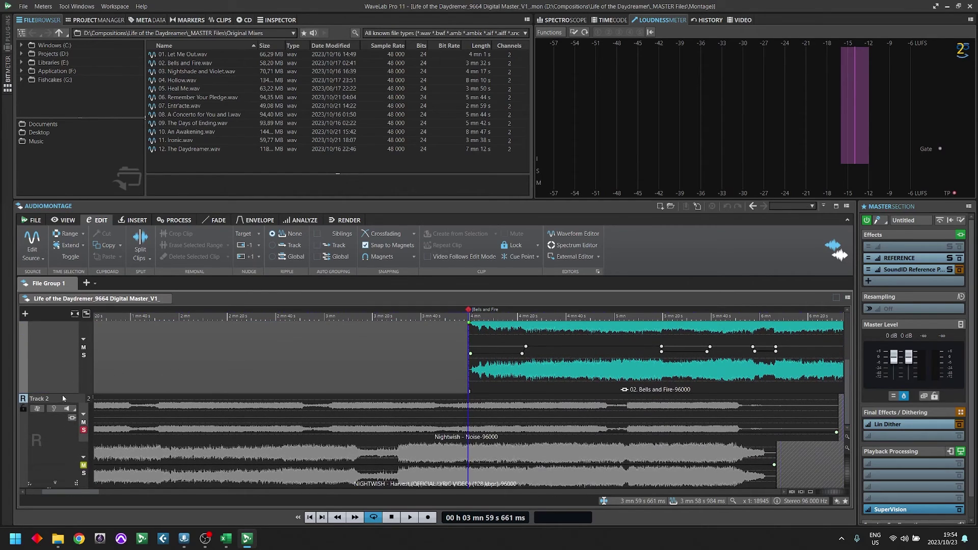
{"action": "left_click_drag", "start_coordinate": [63, 397], "coordinate": [64, 402]}
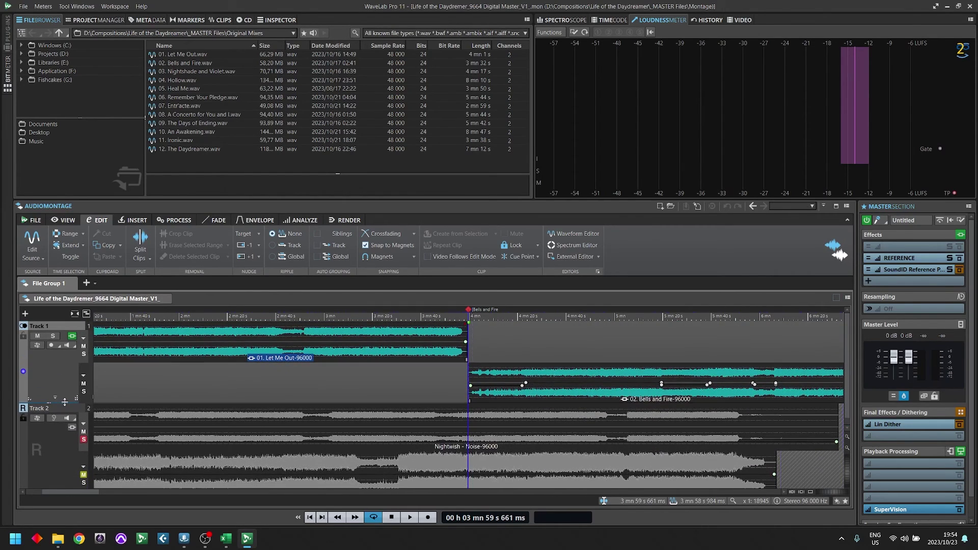
{"action": "left_click", "coordinate": [342, 422]}
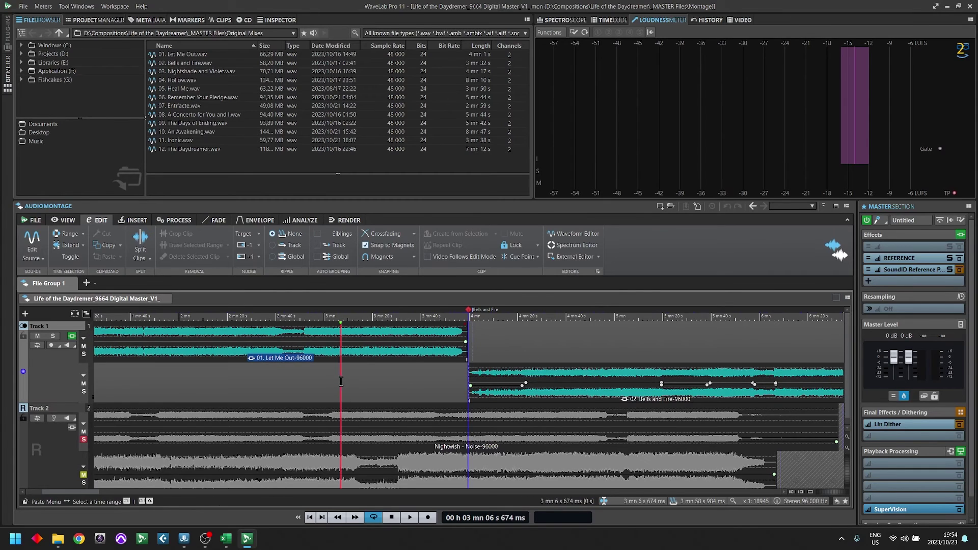
{"action": "scroll", "coordinate": [284, 422], "scroll_direction": "down", "scroll_amount": 1}
{"action": "scroll", "coordinate": [284, 422], "scroll_direction": "down", "scroll_amount": 1}
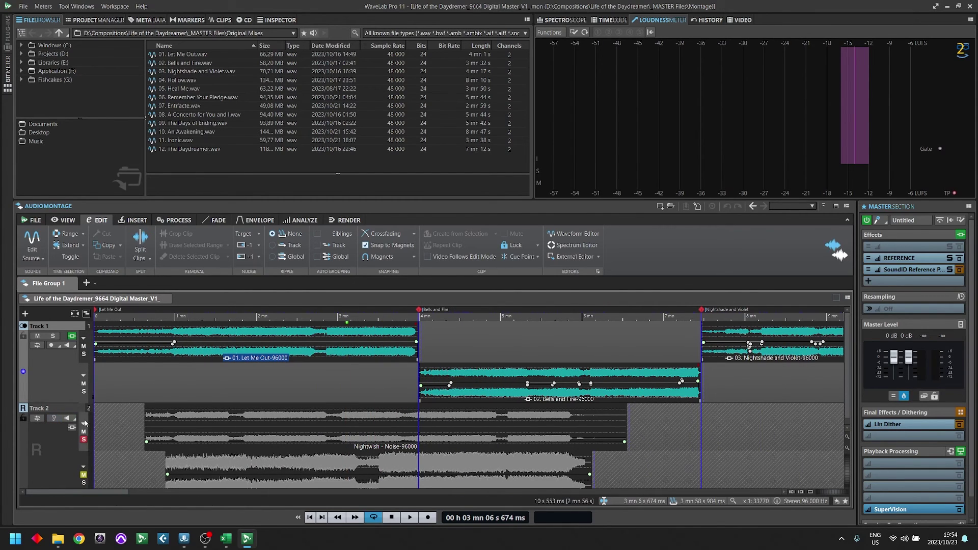
Toggle monitoring of reference Track 2 on and back off, and view the track types available to add
{"action": "left_click", "coordinate": [57, 420]}
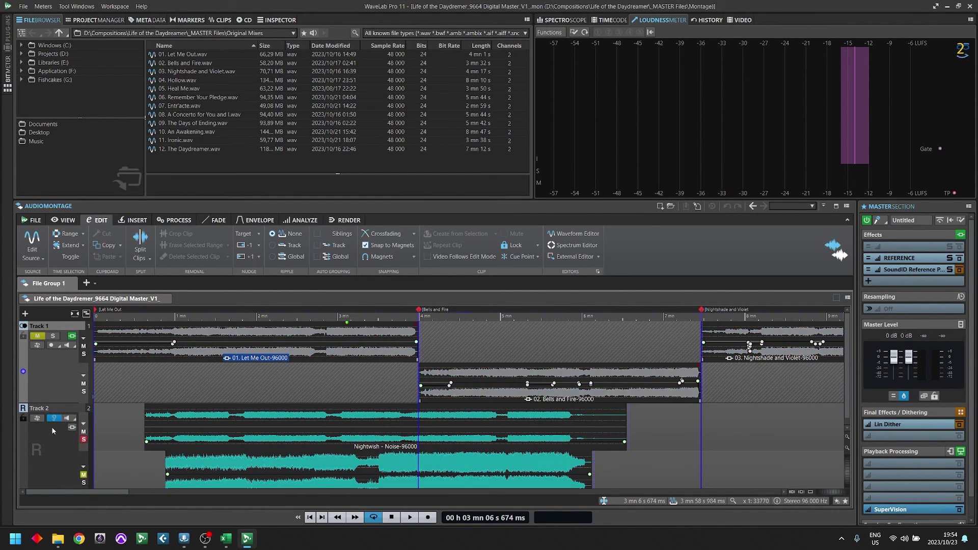
{"action": "left_click", "coordinate": [31, 336]}
{"action": "left_click", "coordinate": [25, 314]}
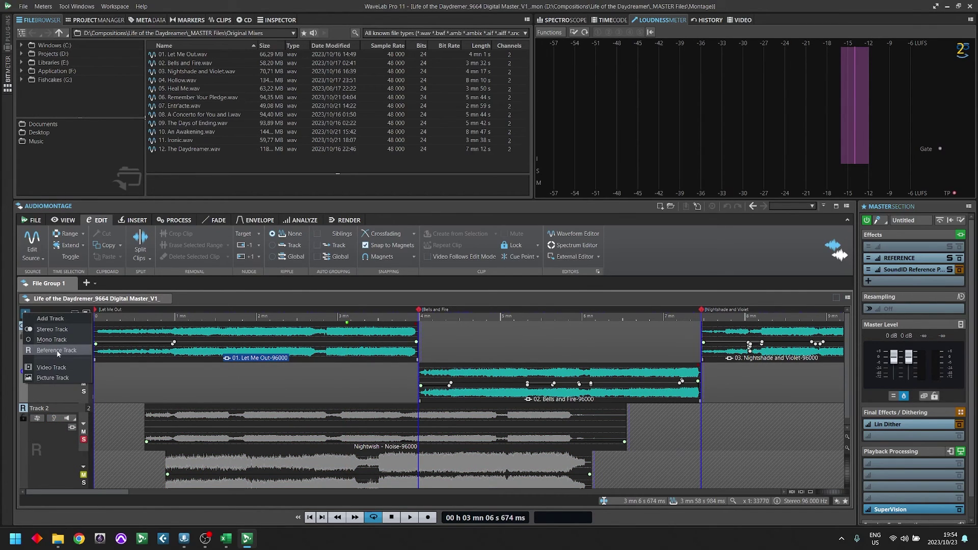
{"action": "left_click", "coordinate": [215, 371]}
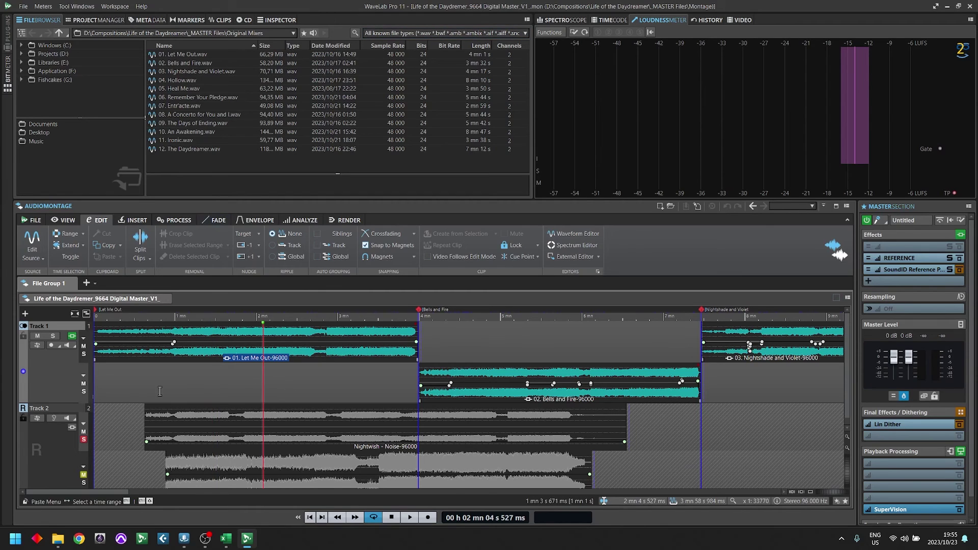
Examine the gap between the Let Me Out start marker and the clip's fade-in at the beginning of the montage
{"action": "key", "text": "Home"}
{"action": "scroll", "coordinate": [259, 345], "scroll_direction": "up", "scroll_amount": 10}
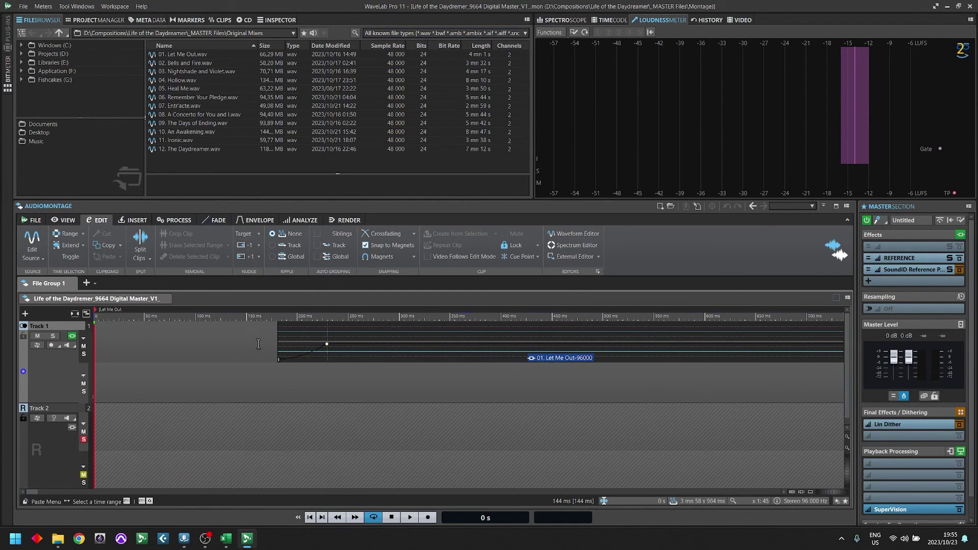
{"action": "scroll", "coordinate": [258, 344], "scroll_direction": "down", "scroll_amount": 3}
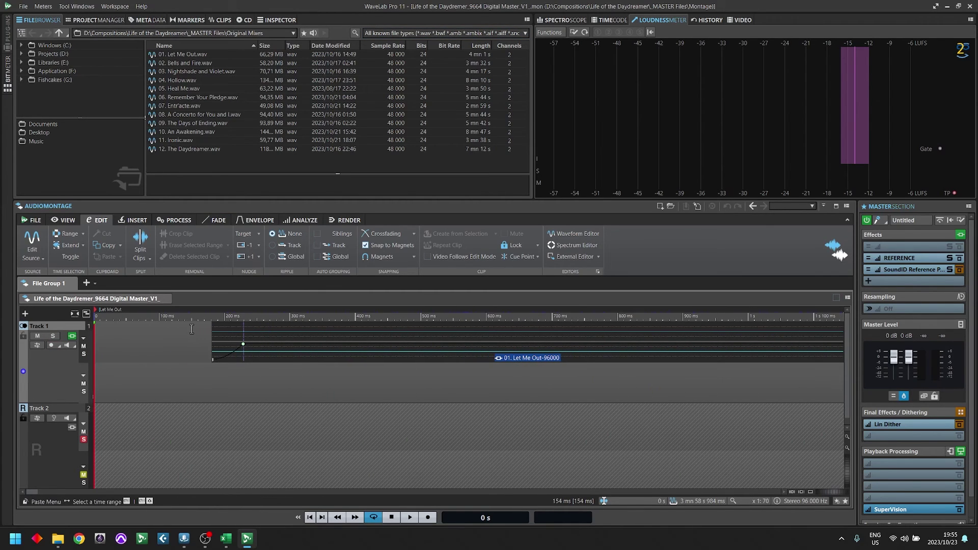
{"action": "scroll", "coordinate": [189, 331], "scroll_direction": "down", "scroll_amount": 1}
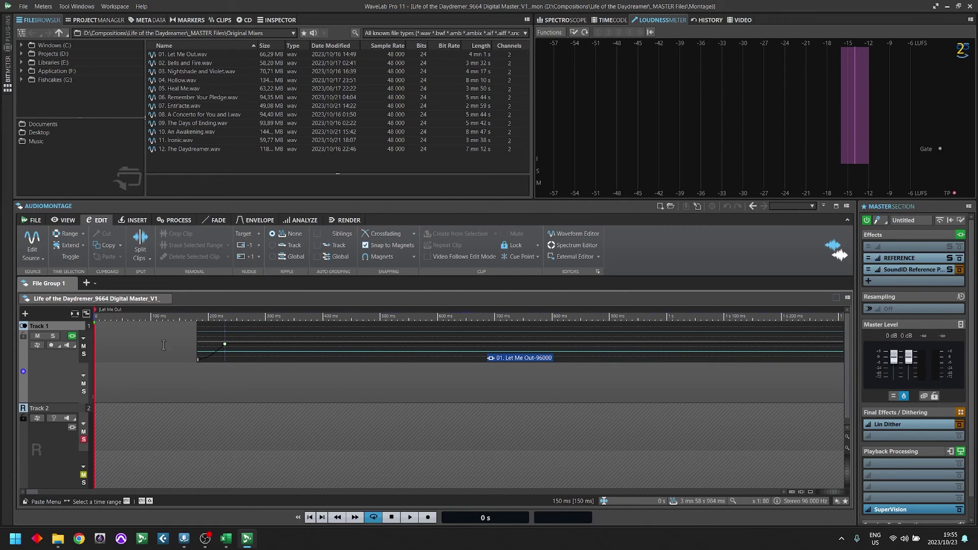
{"action": "key", "text": "space"}
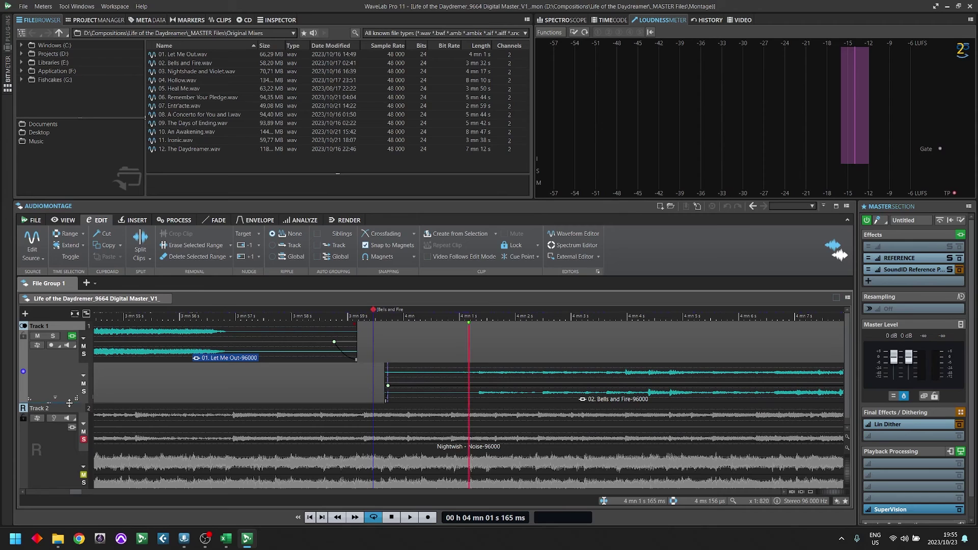
Enlarge Track 1 and inspect the Bells and Fire marker placement and the end marker after The Daydreamer
{"action": "scroll", "coordinate": [468, 387], "scroll_direction": "up", "scroll_amount": 2}
{"action": "left_click_drag", "start_coordinate": [75, 491], "coordinate": [66, 491]}
{"action": "left_click", "coordinate": [363, 413]}
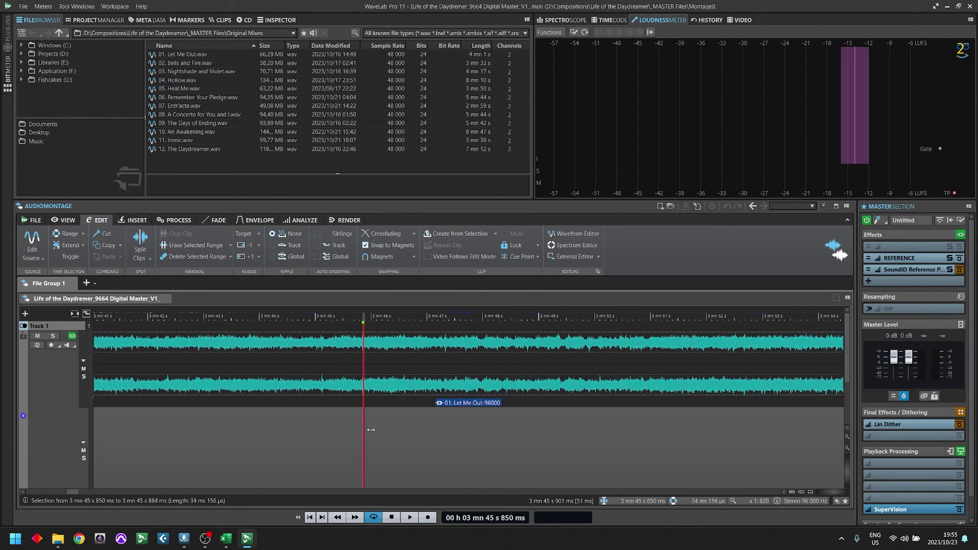
{"action": "scroll", "coordinate": [495, 317], "scroll_direction": "down", "scroll_amount": 6}
{"action": "left_click", "coordinate": [495, 316]}
{"action": "scroll", "coordinate": [495, 317], "scroll_direction": "up", "scroll_amount": 8}
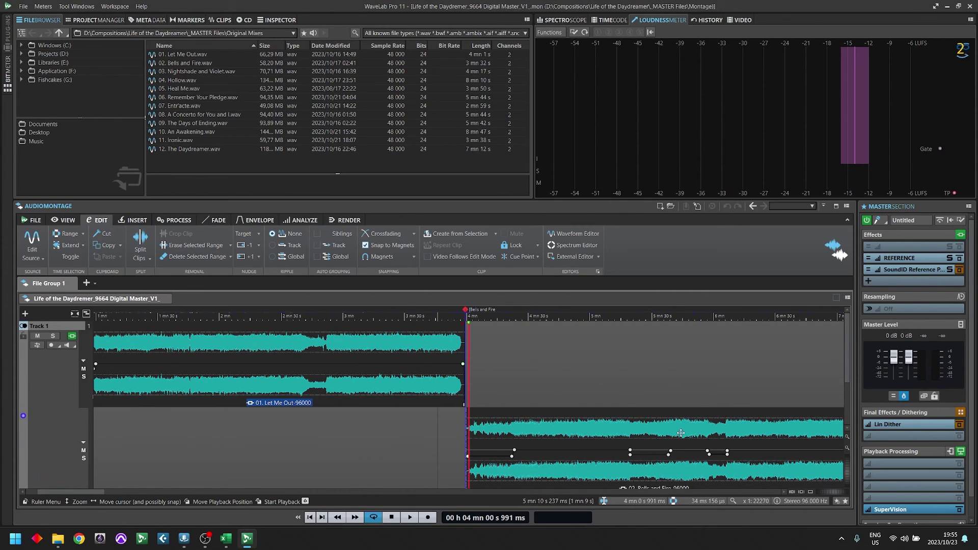
{"action": "scroll", "coordinate": [793, 321], "scroll_direction": "down", "scroll_amount": 10}
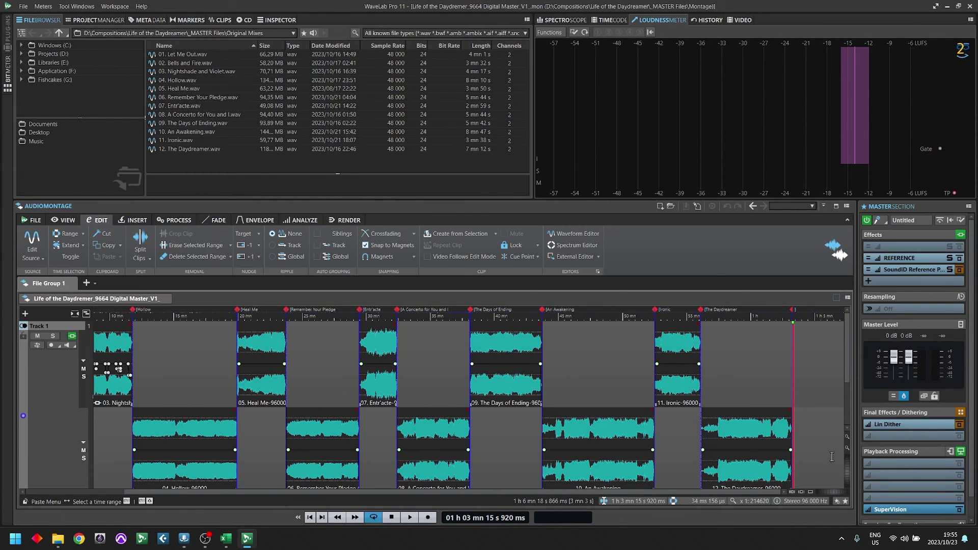
{"action": "scroll", "coordinate": [799, 327], "scroll_direction": "up", "scroll_amount": 8}
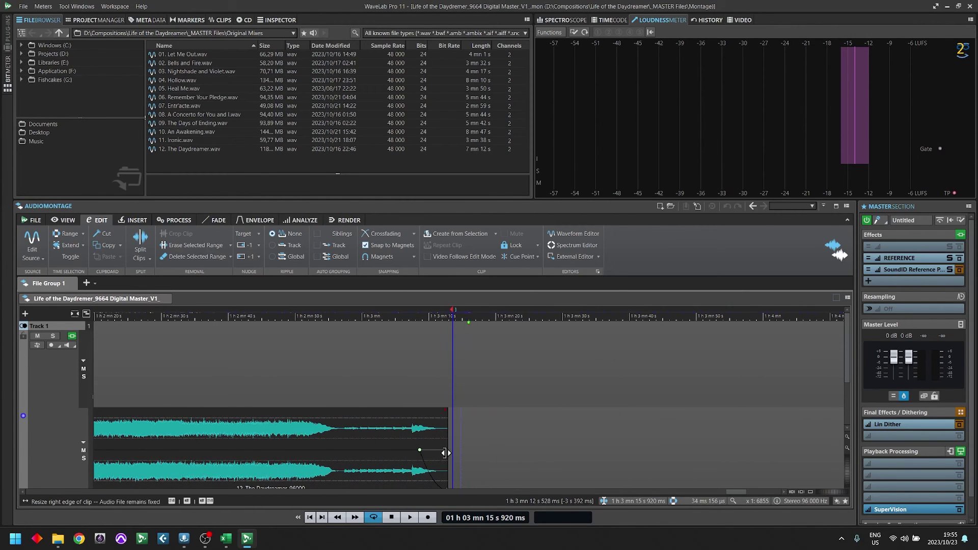
Try to extend the end of The Daydreamer clip past its audible tail and remove its fade-out
{"action": "left_click_drag", "start_coordinate": [444, 453], "coordinate": [709, 456]}
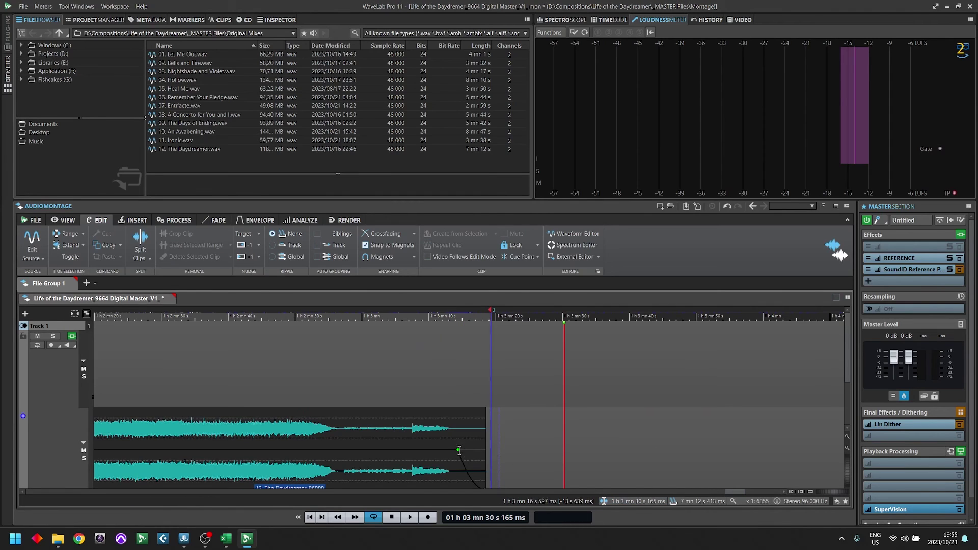
{"action": "left_click", "coordinate": [461, 433]}
{"action": "left_click", "coordinate": [616, 438]}
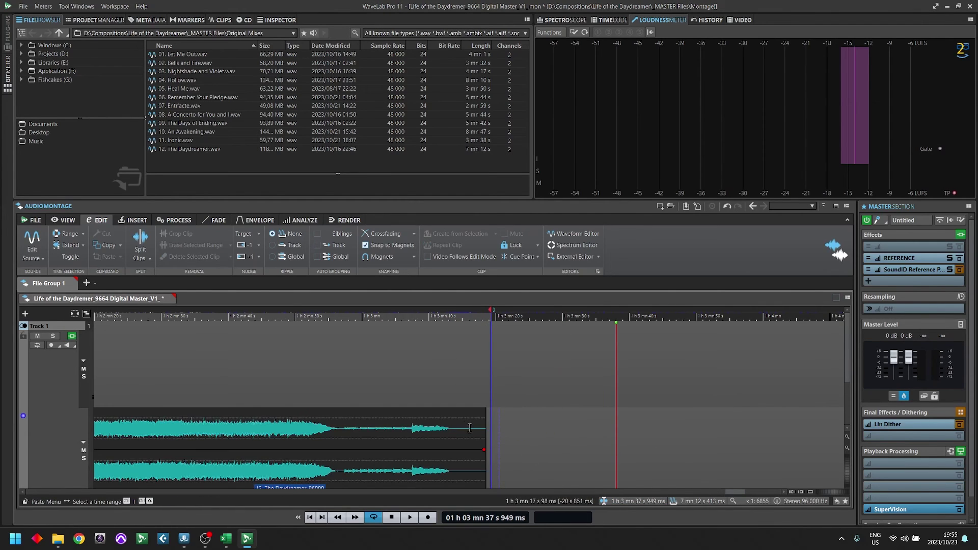
{"action": "left_click", "coordinate": [451, 422]}
{"action": "left_click_drag", "start_coordinate": [450, 423], "coordinate": [410, 425]}
{"action": "left_click", "coordinate": [476, 437]}
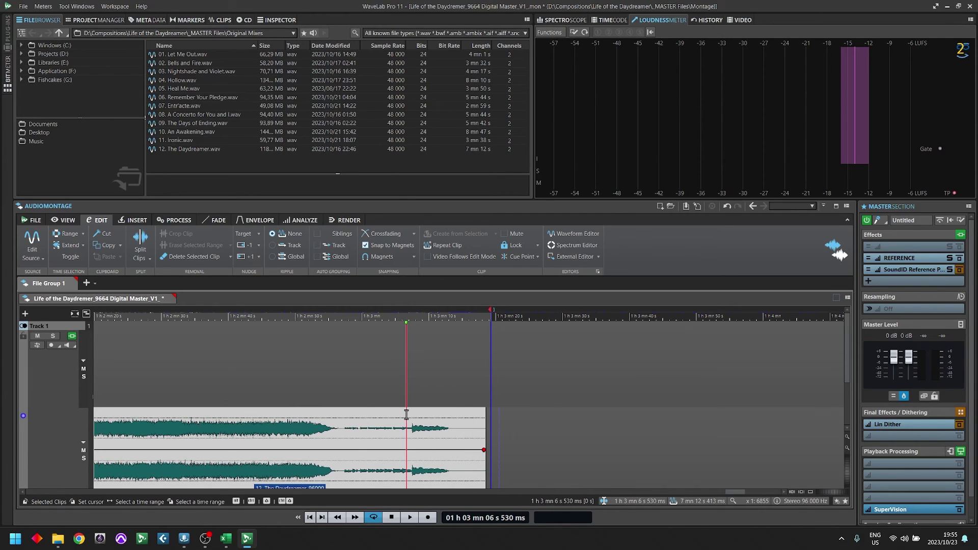
Select about 5 s of silence at the end of The Daydreamer, and undo the clip-end and fade-out edits
{"action": "left_click_drag", "start_coordinate": [406, 414], "coordinate": [483, 426]}
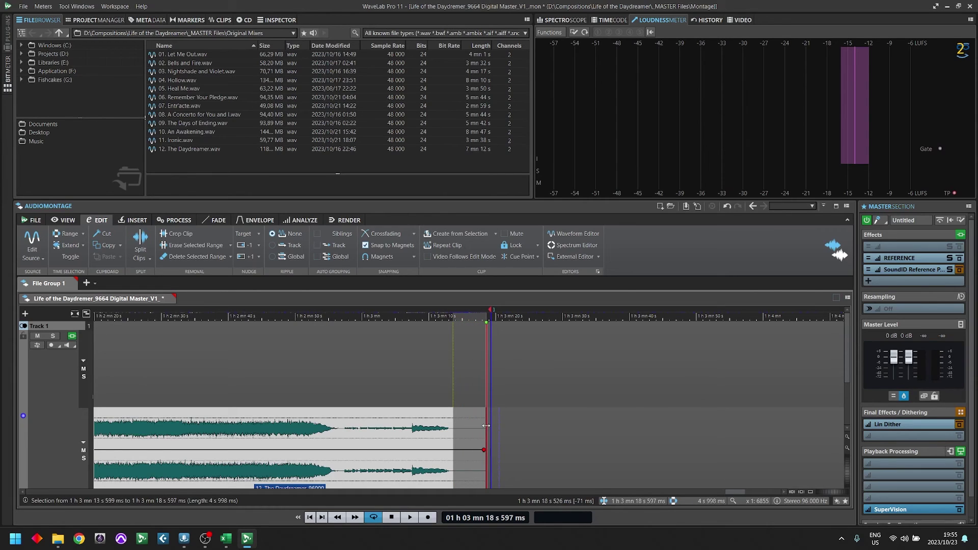
{"action": "left_click_drag", "start_coordinate": [847, 479], "coordinate": [869, 478]}
{"action": "left_click", "coordinate": [591, 461]}
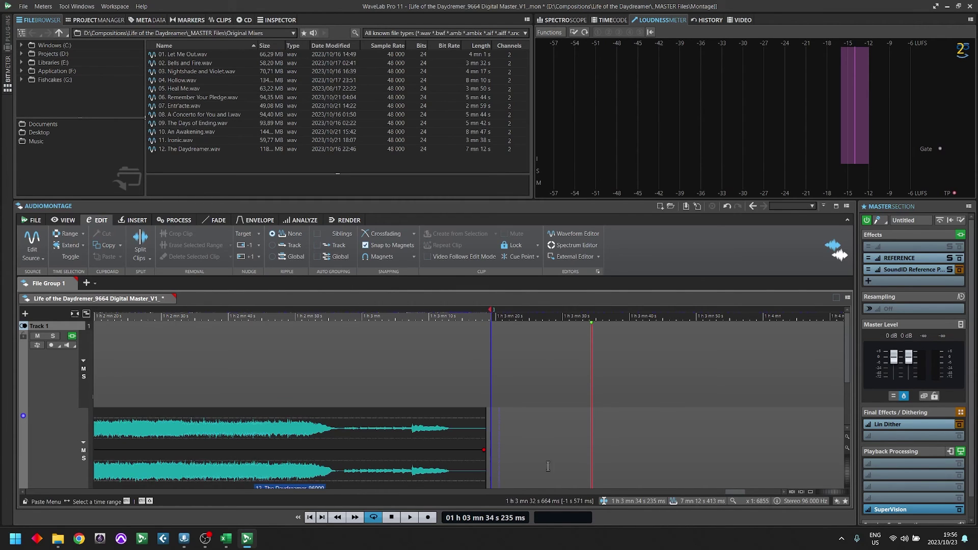
{"action": "key", "text": "ctrl+z"}
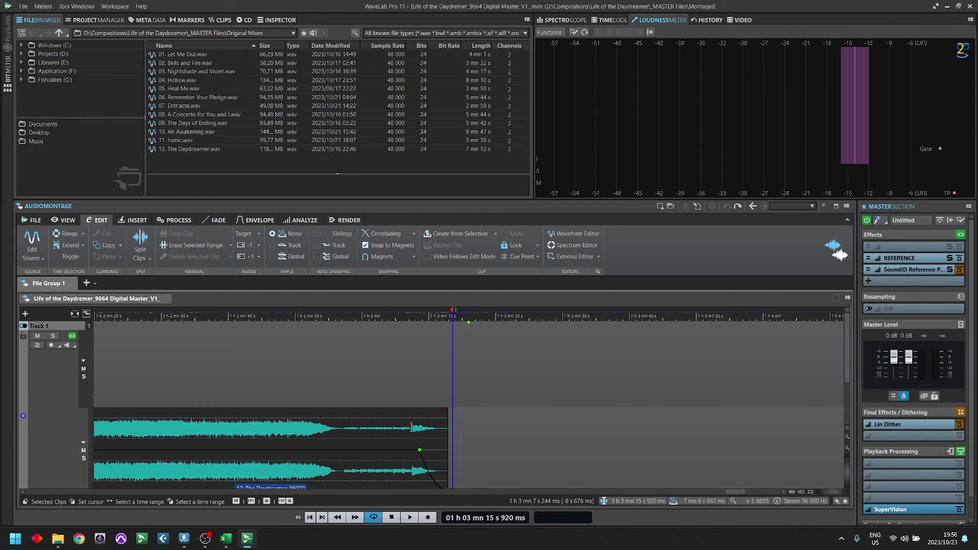
Examine the Ironic fade-out and the gap leading to The Daydreamer's start marker
{"action": "left_click", "coordinate": [583, 435]}
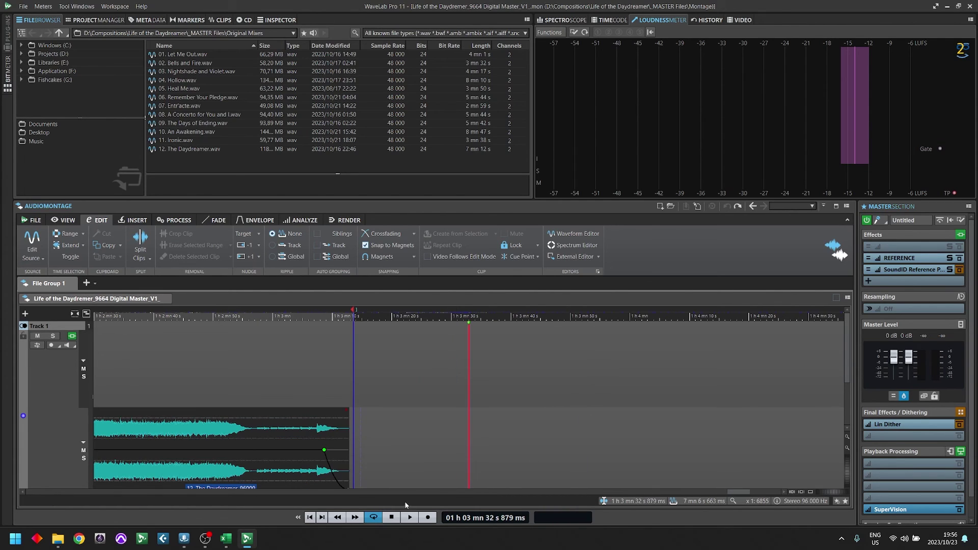
{"action": "scroll", "coordinate": [704, 320], "scroll_direction": "down", "scroll_amount": 10}
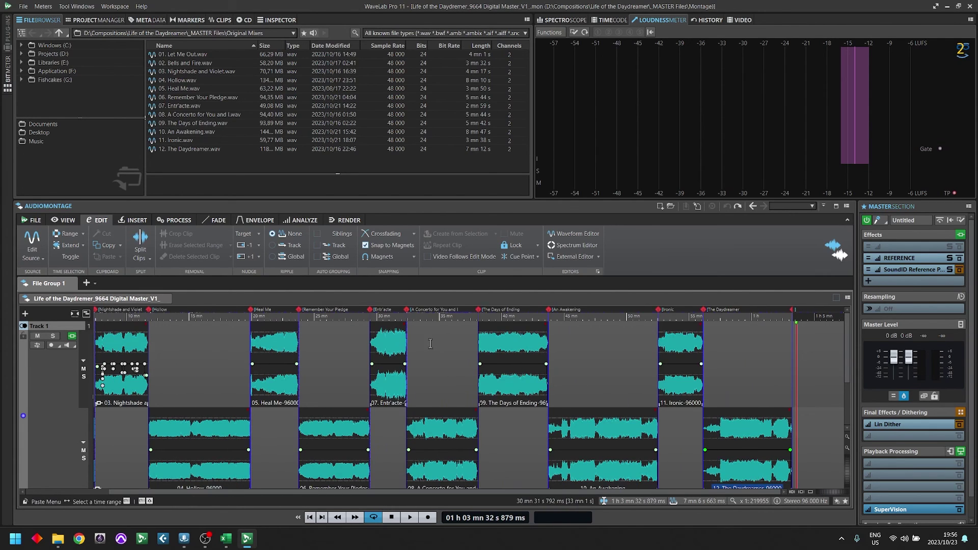
{"action": "left_click", "coordinate": [704, 319]}
{"action": "scroll", "coordinate": [704, 320], "scroll_direction": "up", "scroll_amount": 10}
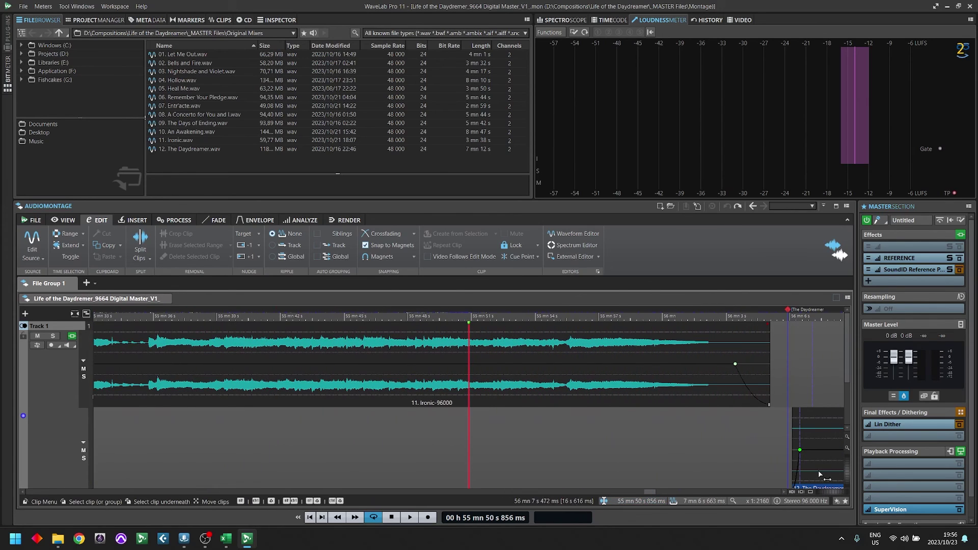
{"action": "scroll", "coordinate": [231, 323], "scroll_direction": "down", "scroll_amount": 6}
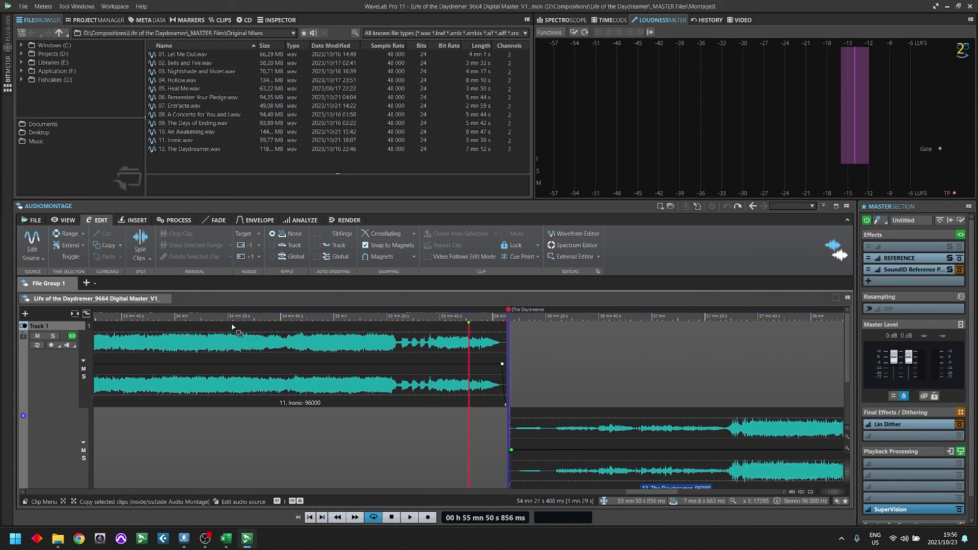
Examine the spacing between the Ironic start marker, the clip's fade-in and the end of An Awakening
{"action": "scroll", "coordinate": [231, 323], "scroll_direction": "down", "scroll_amount": 2}
{"action": "left_click", "coordinate": [170, 326]}
{"action": "scroll", "coordinate": [170, 326], "scroll_direction": "up", "scroll_amount": 15}
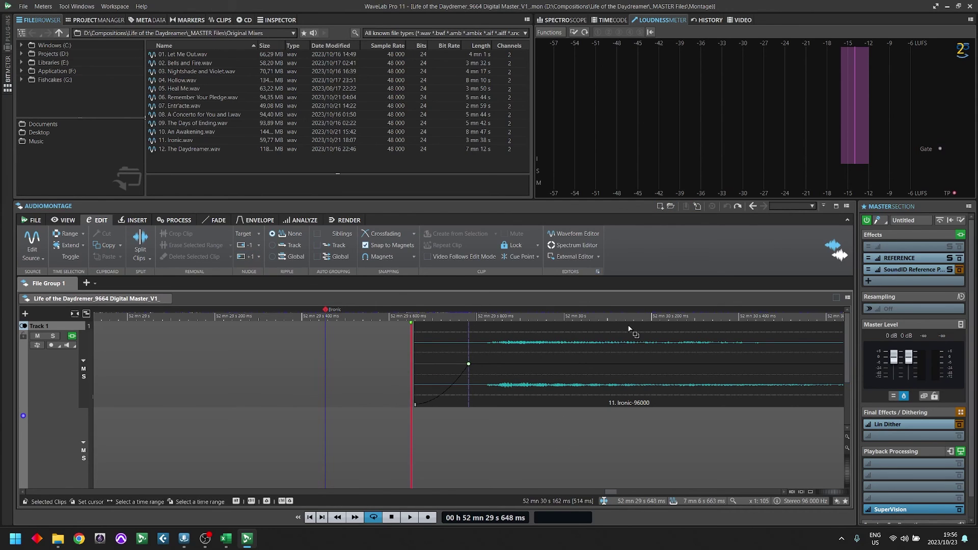
{"action": "left_click", "coordinate": [394, 342]}
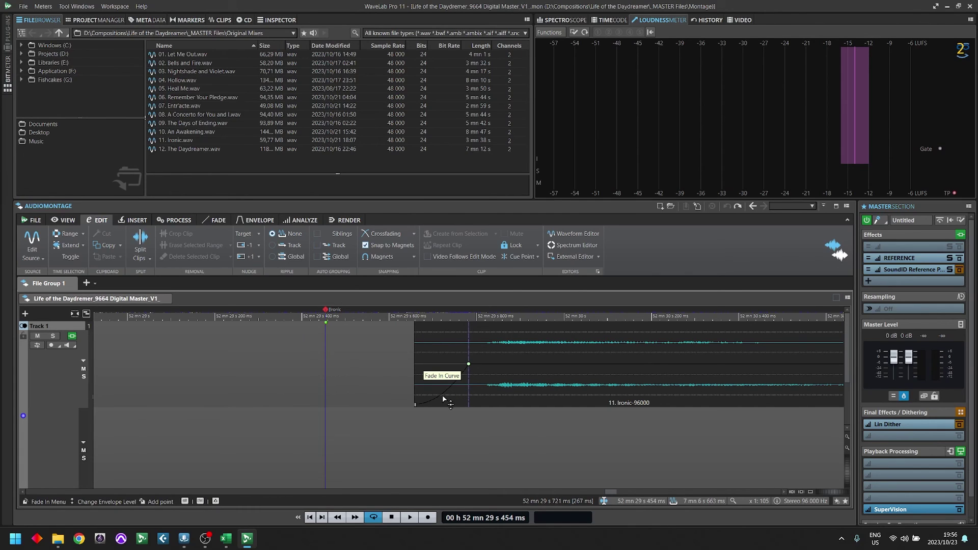
{"action": "key", "text": "g"}
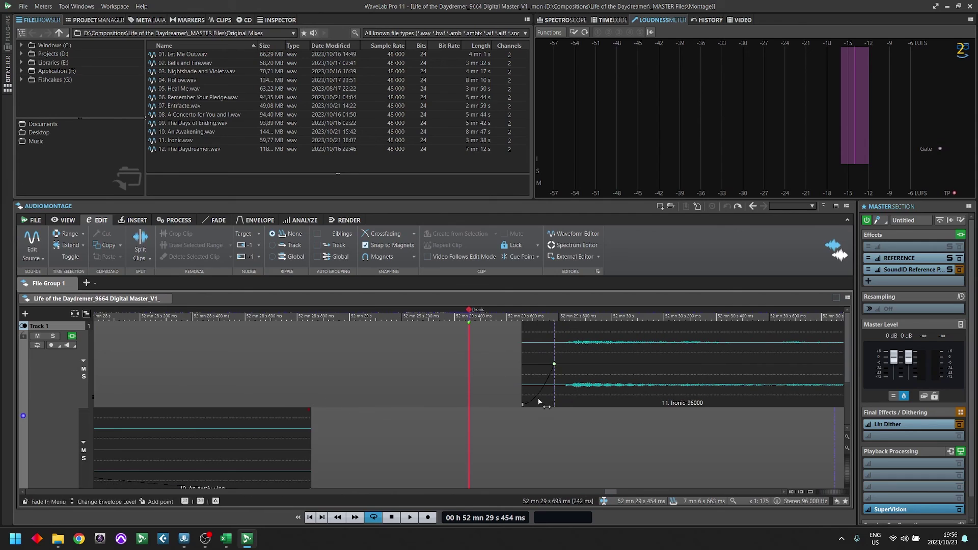
{"action": "key", "text": "g"}
{"action": "key", "text": "g"}
{"action": "key", "text": "g"}
{"action": "key", "text": "g"}
{"action": "key", "text": "g"}
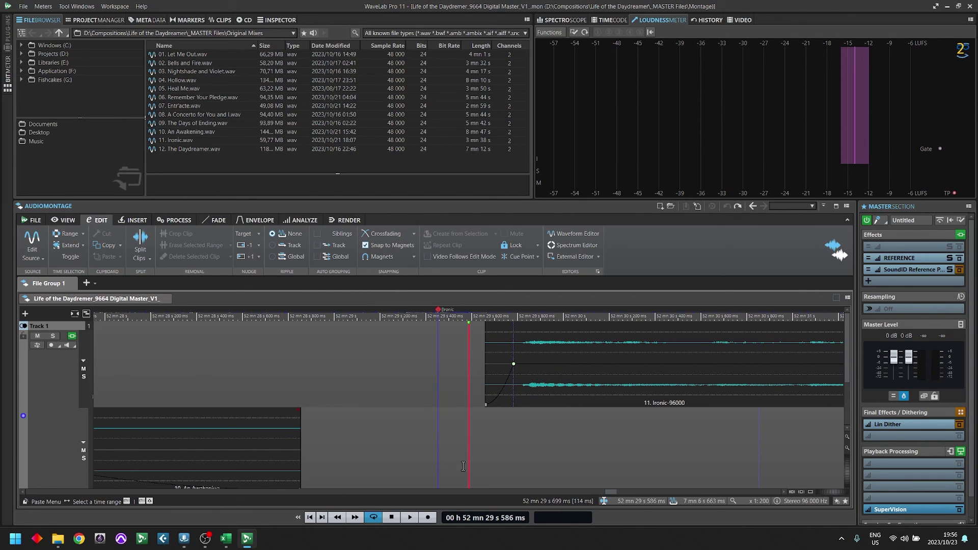
{"action": "key", "text": "g"}
{"action": "key", "text": "g"}
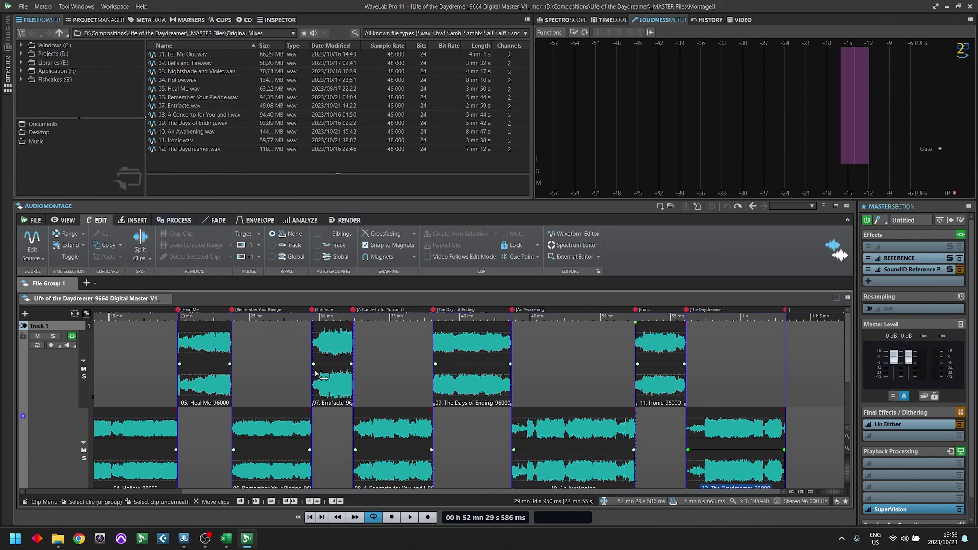
Review the clip and CD marker layout across the whole montage, returning to Let Me Out at the beginning
{"action": "left_click", "coordinate": [274, 359]}
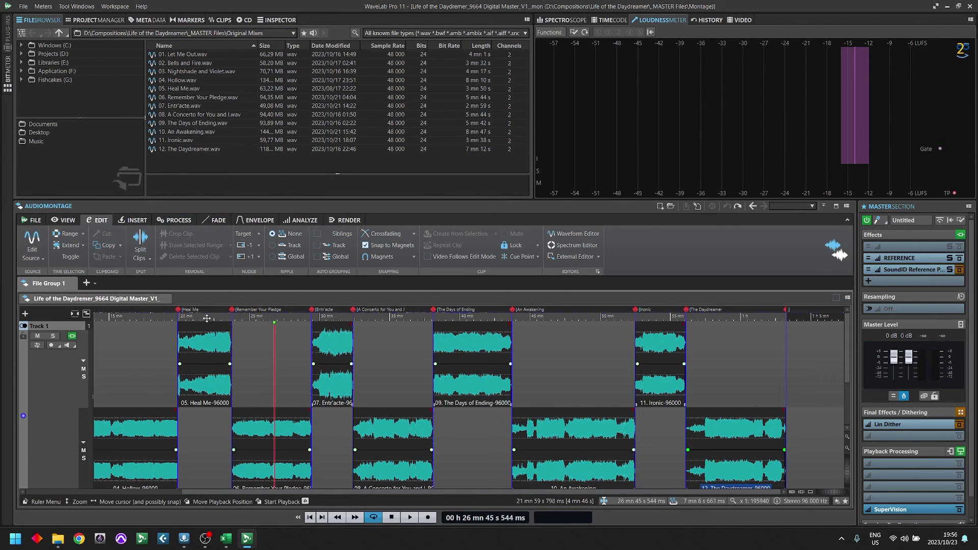
{"action": "left_click", "coordinate": [105, 357]}
{"action": "key", "text": "h"}
{"action": "key", "text": "g"}
{"action": "key", "text": "g"}
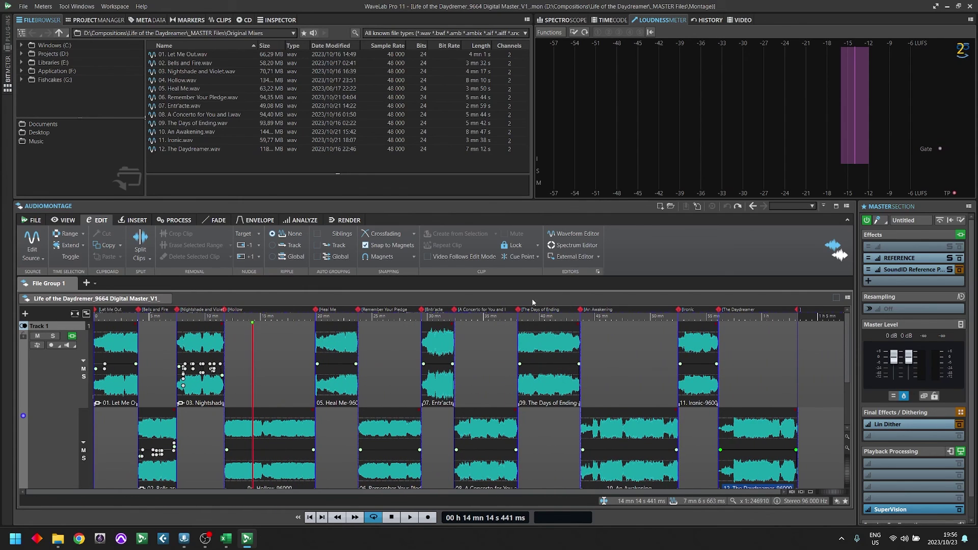
{"action": "key", "text": "Home"}
{"action": "key", "text": "h"}
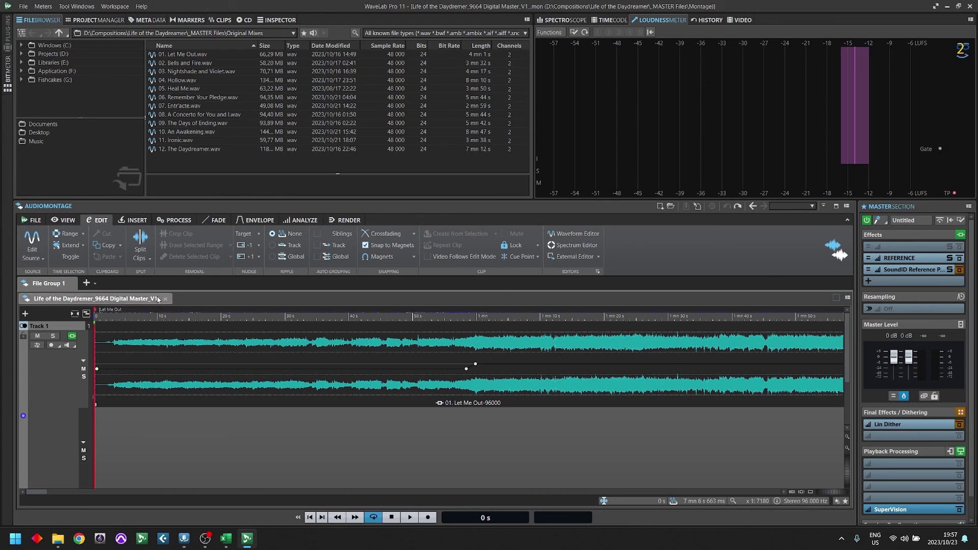
{"action": "key", "text": "g"}
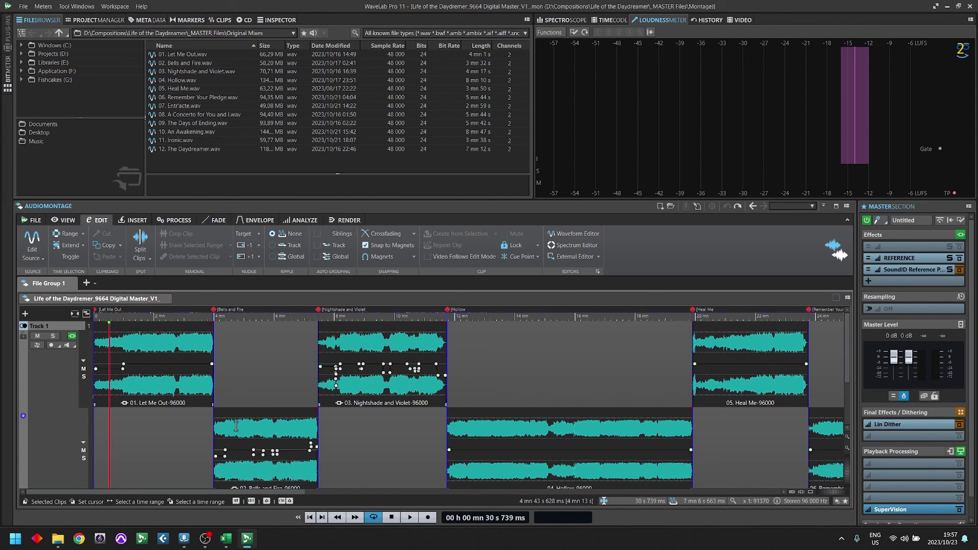
{"action": "key", "text": "g"}
{"action": "key", "text": "g"}
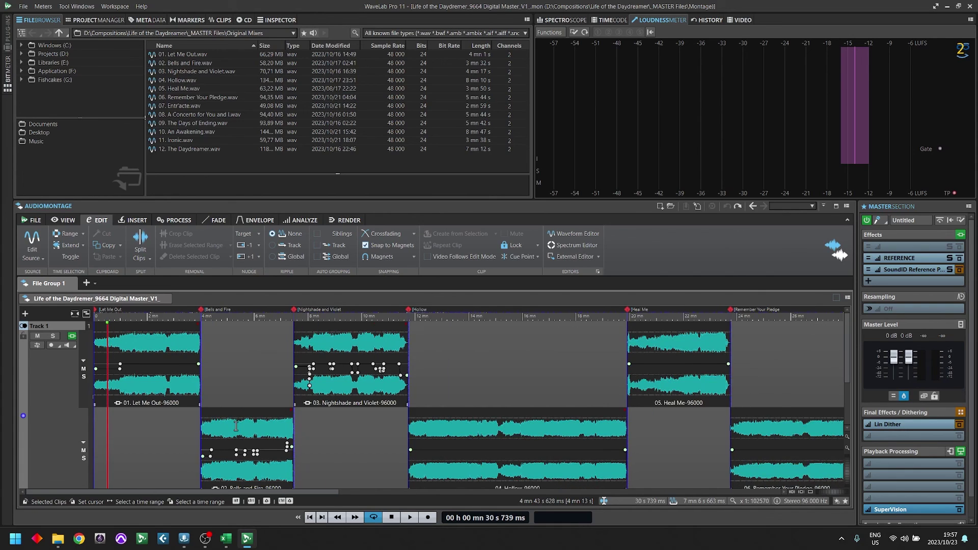
{"action": "key", "text": "h"}
{"action": "key", "text": "h"}
{"action": "key", "text": "h"}
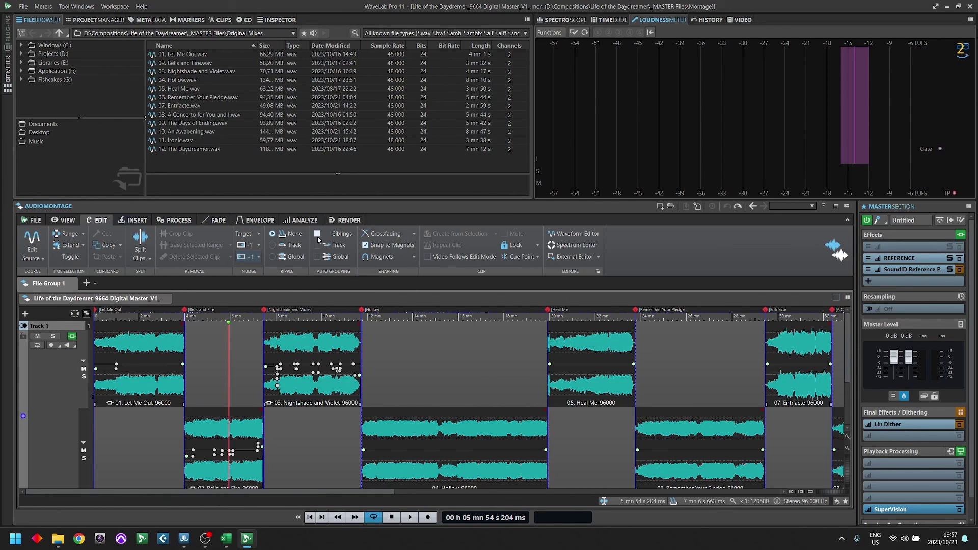
Display the montage's render settings and the list of rendering options
{"action": "left_click", "coordinate": [340, 221]}
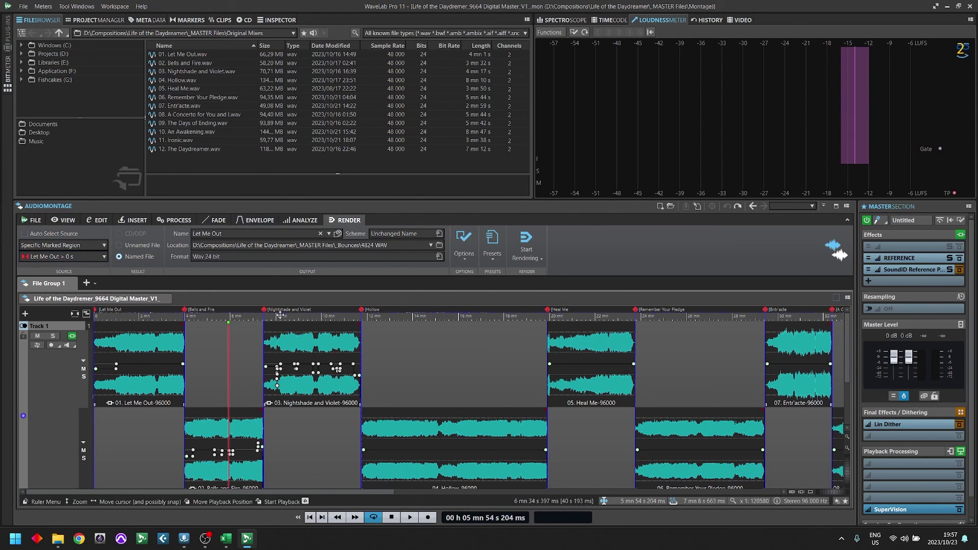
{"action": "left_click", "coordinate": [456, 257]}
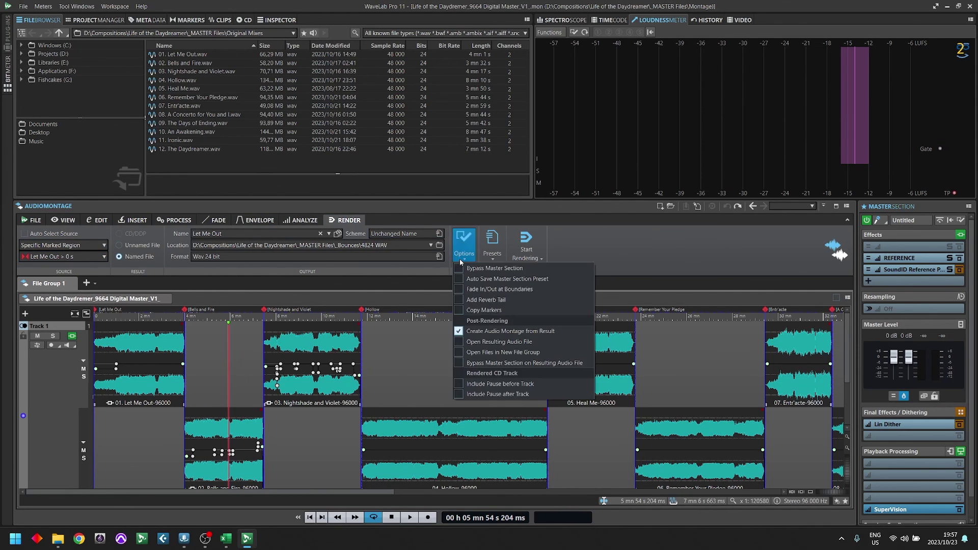